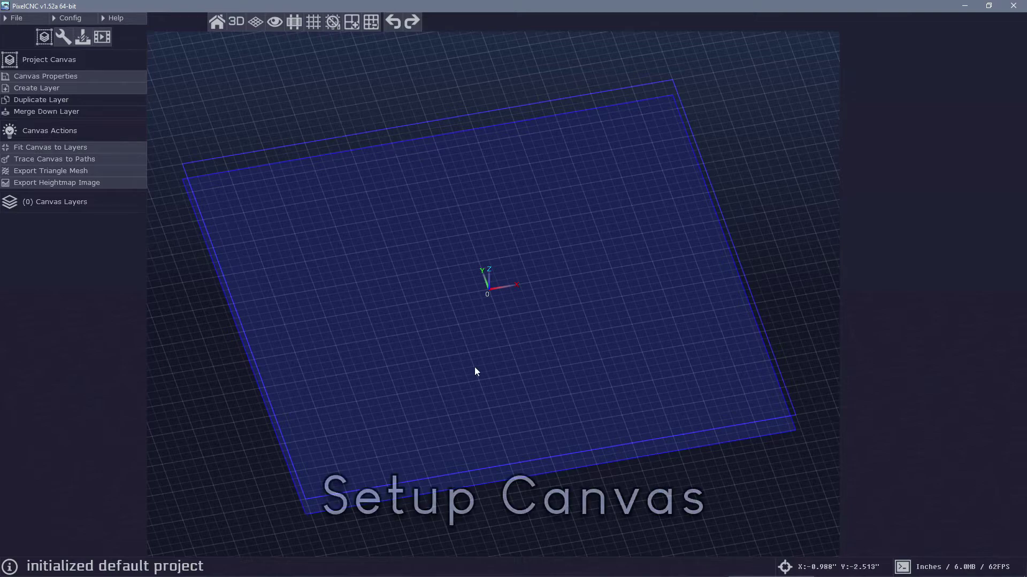
Open the canvas properties and set the canvas resolution to 100 ppi
click(90, 82)
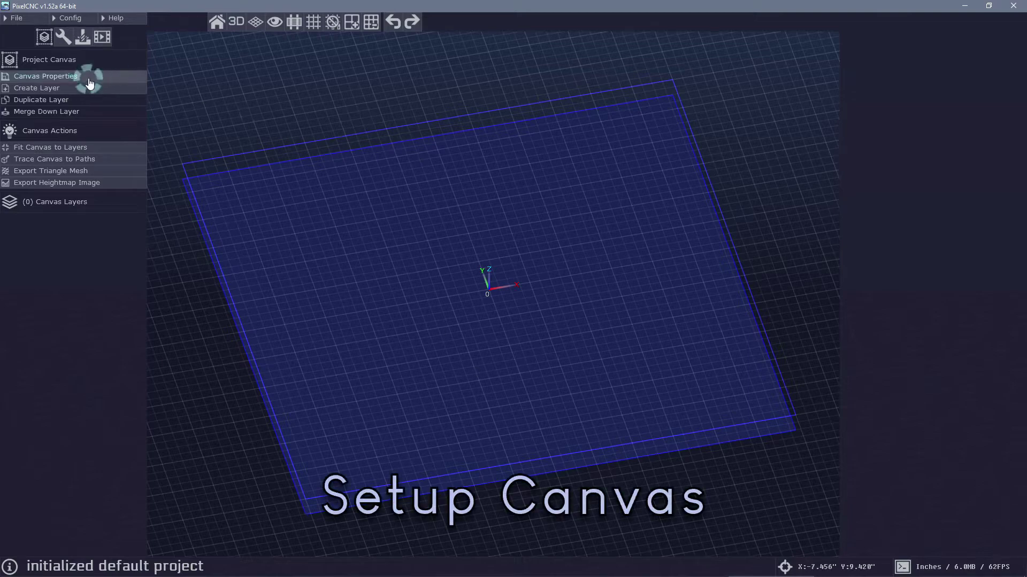
click(87, 76)
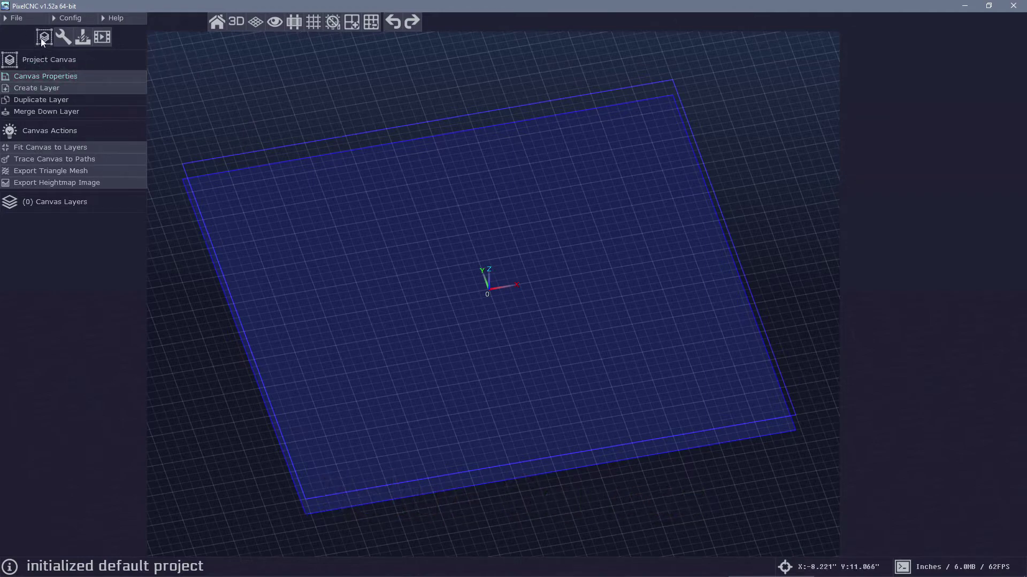
click(72, 77)
click(930, 59)
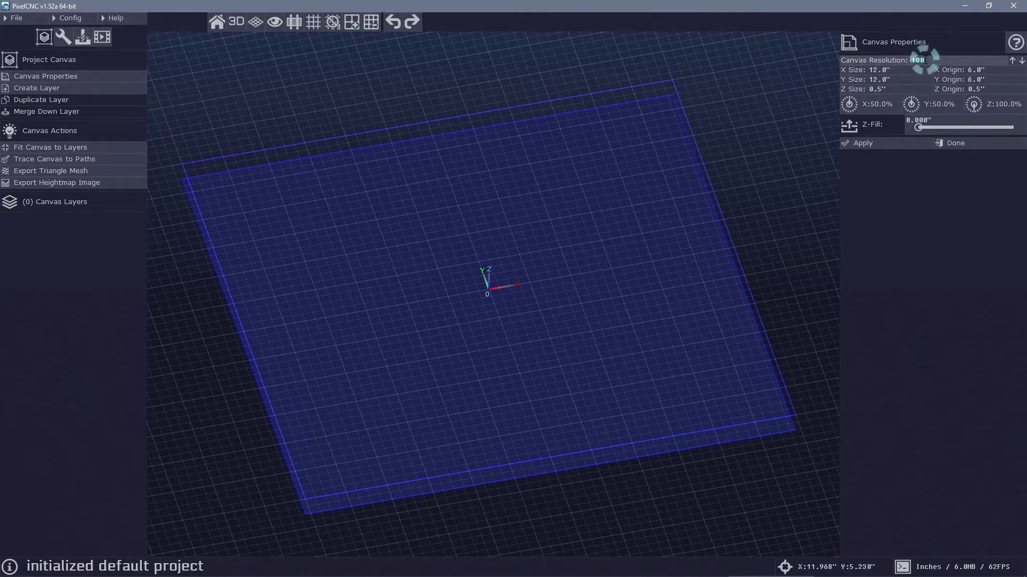
click(933, 60)
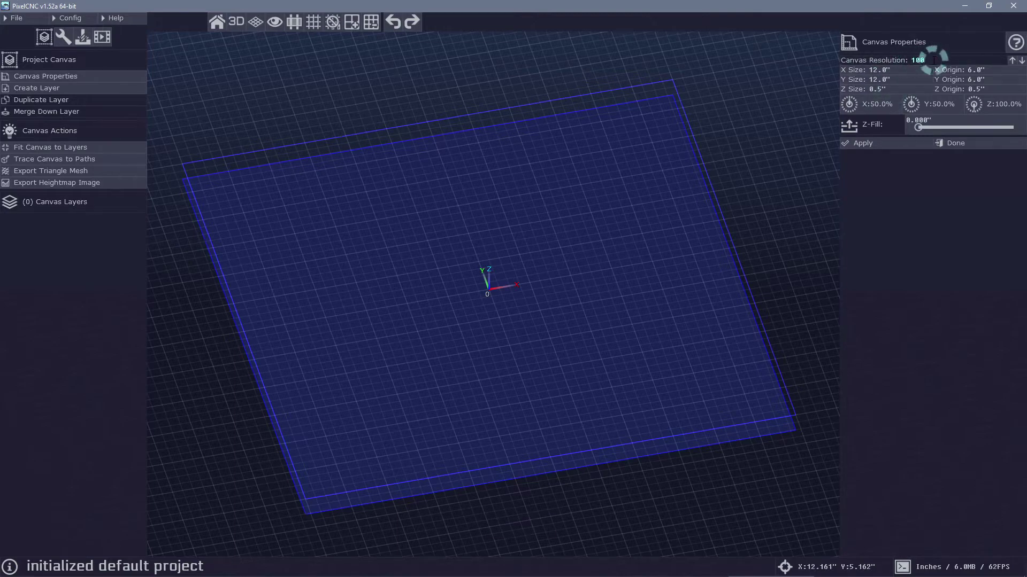
key(ctrl+a)
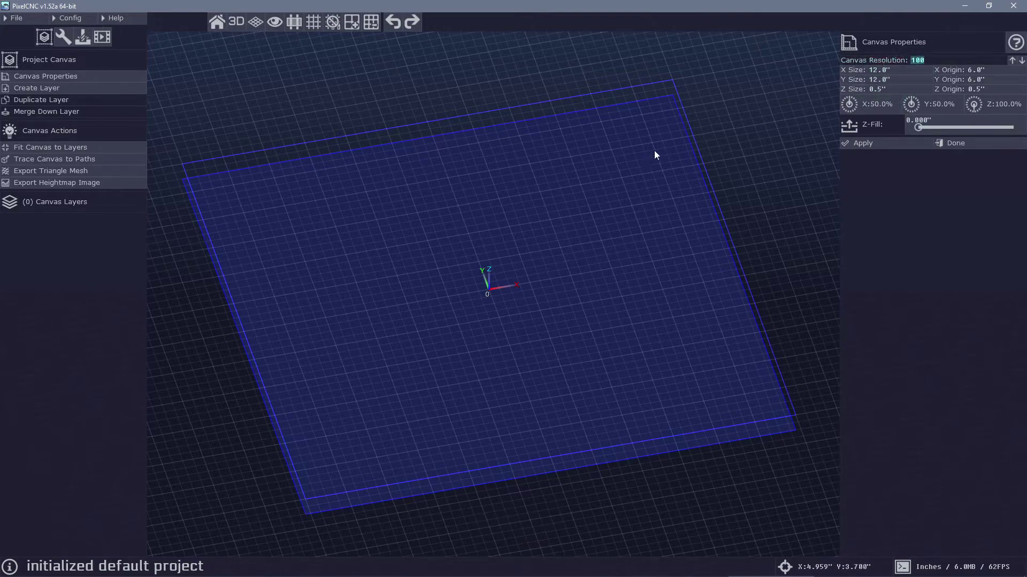
text(100)
key(Return)
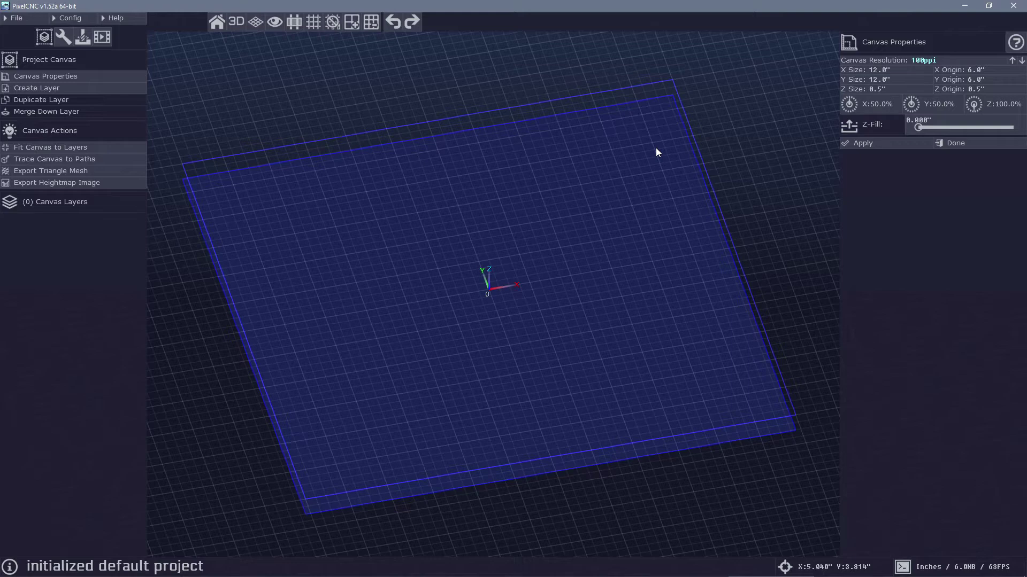
Size the canvas to 12 inches in X and 8 inches in Y, and apply the dimensions
click(918, 60)
click(900, 73)
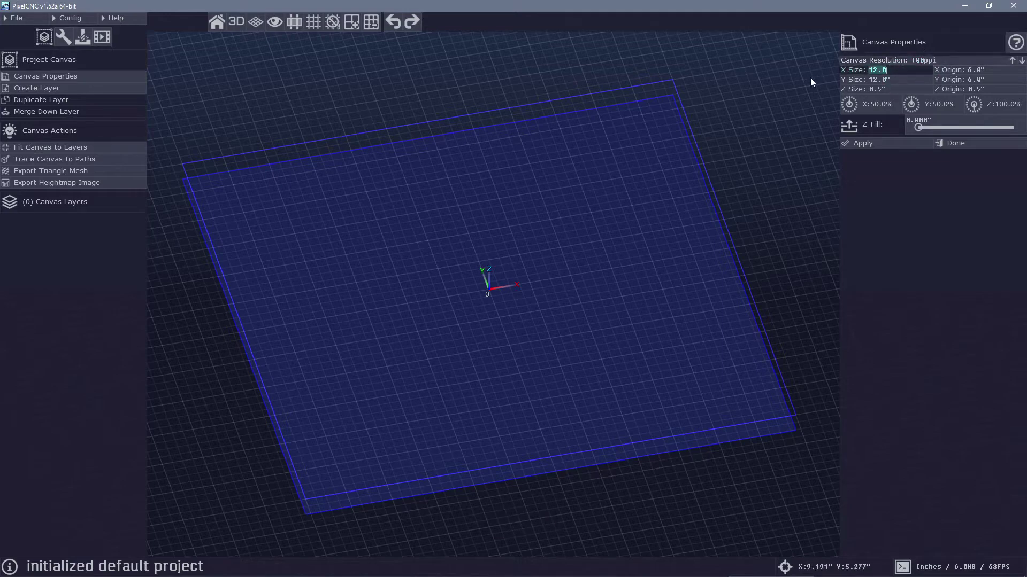
text(8)
click(877, 80)
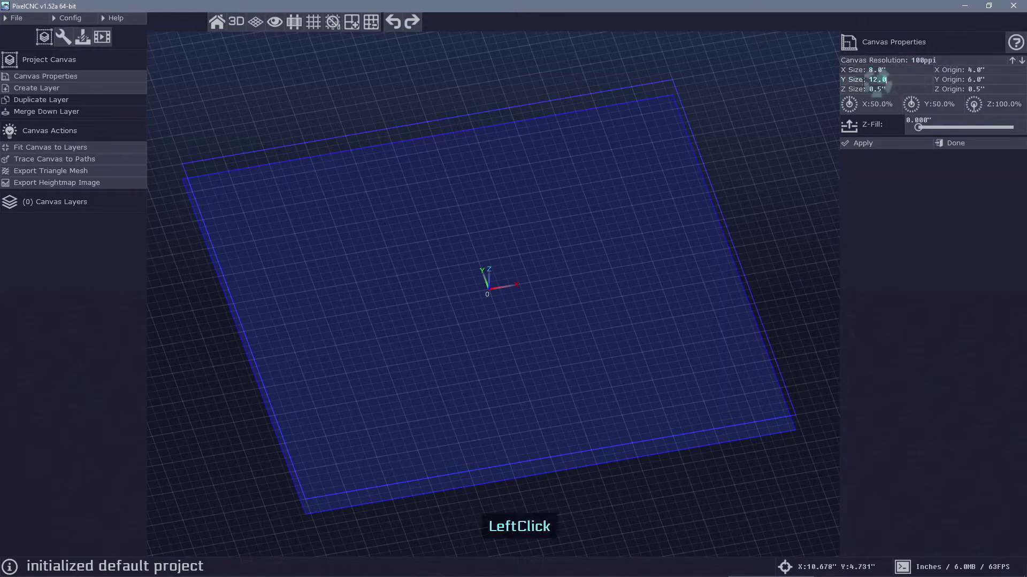
click(877, 70)
text(12)
click(877, 79)
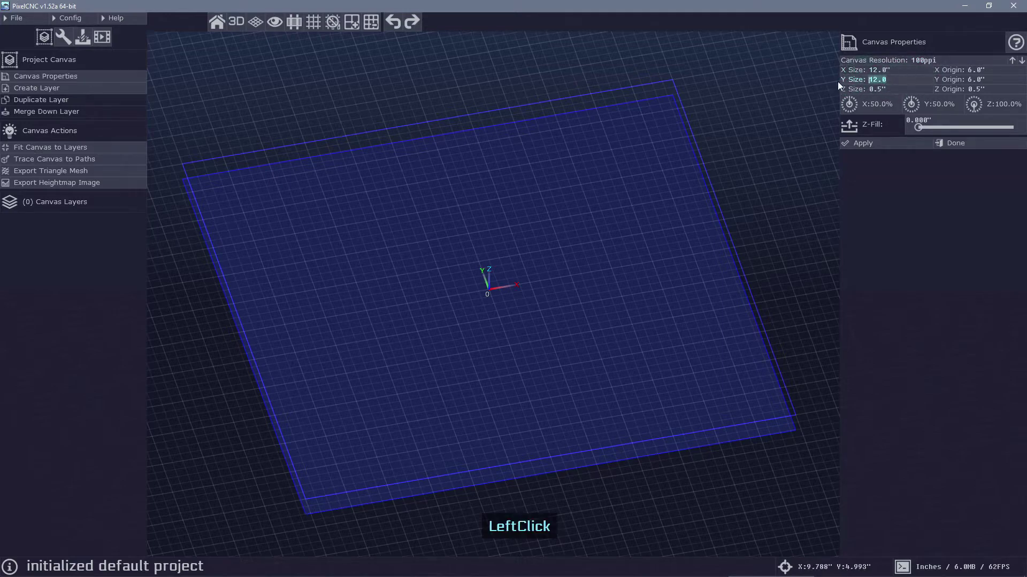
text(8)
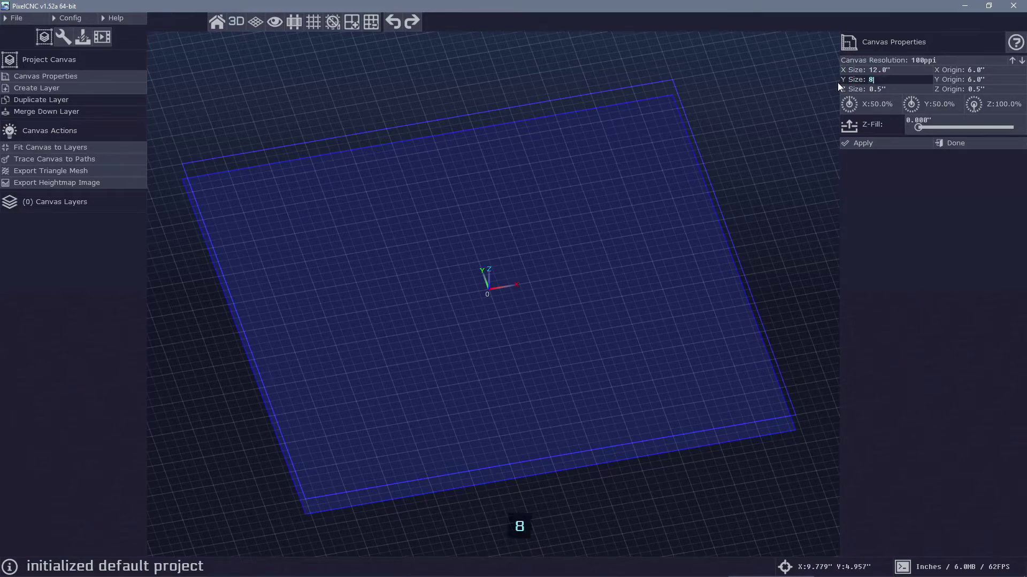
click(899, 145)
Create a new text layer on the canvas
right_drag(674, 268, 657, 251)
middle_drag(657, 252, 504, 284)
right_drag(505, 283, 499, 316)
click(585, 264)
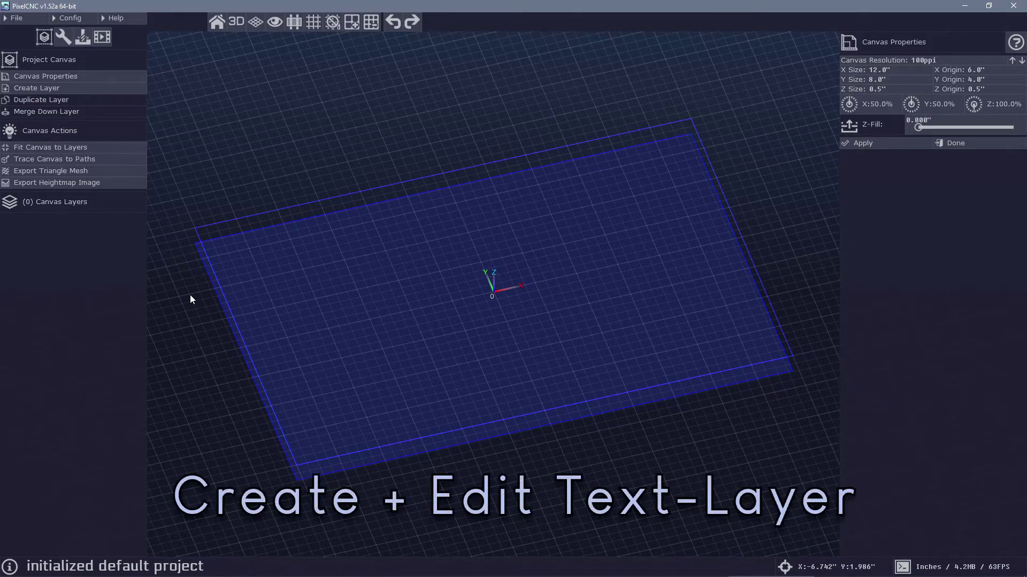
click(96, 87)
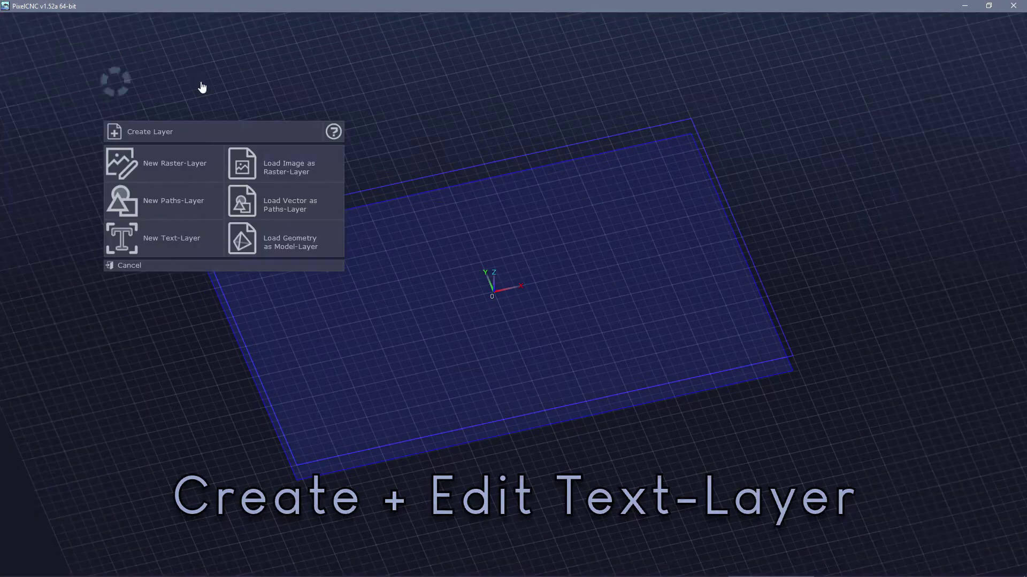
click(123, 249)
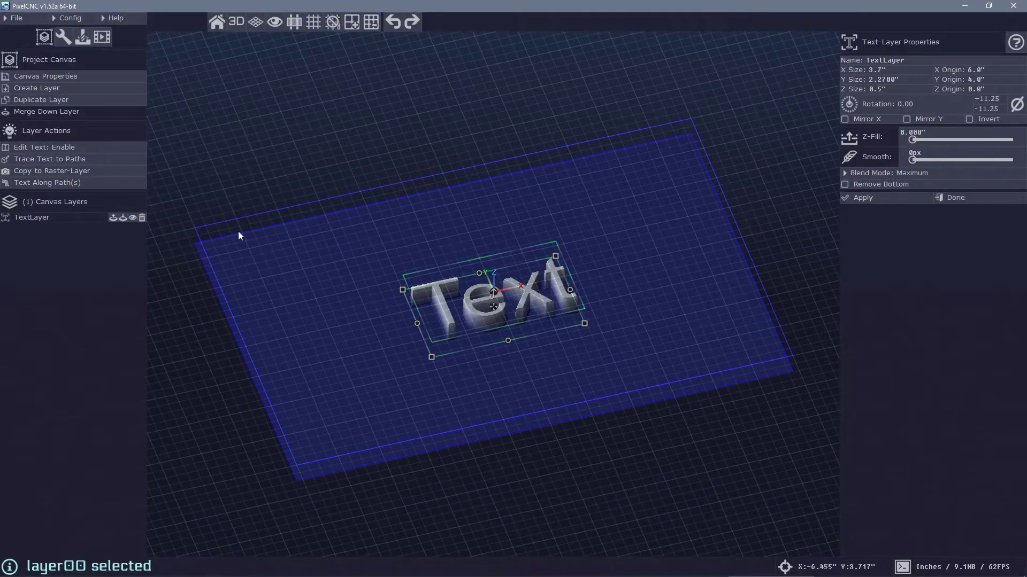
Enable text editing on the new layer and replace its default text with "CNC"
click(59, 152)
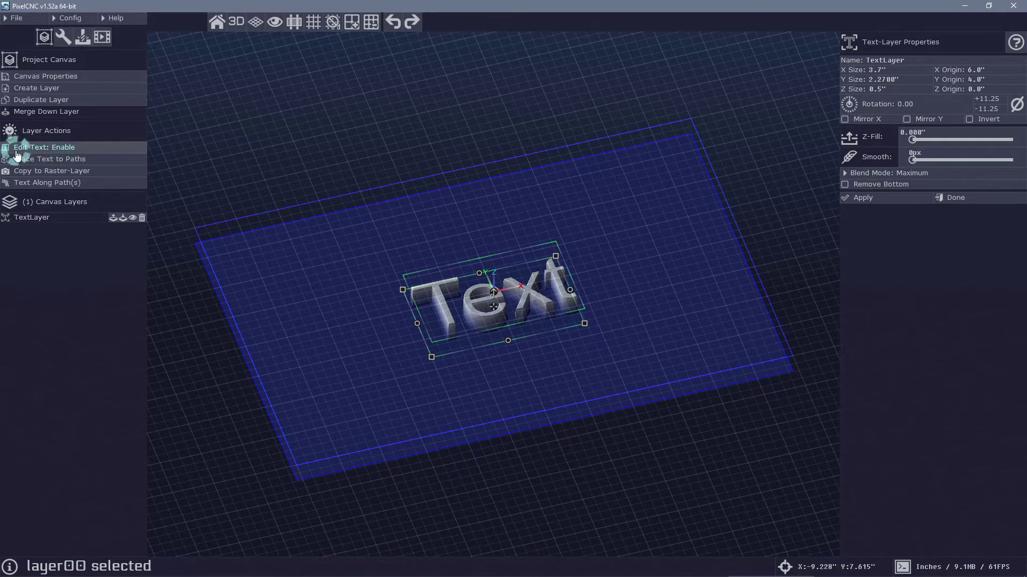
click(44, 149)
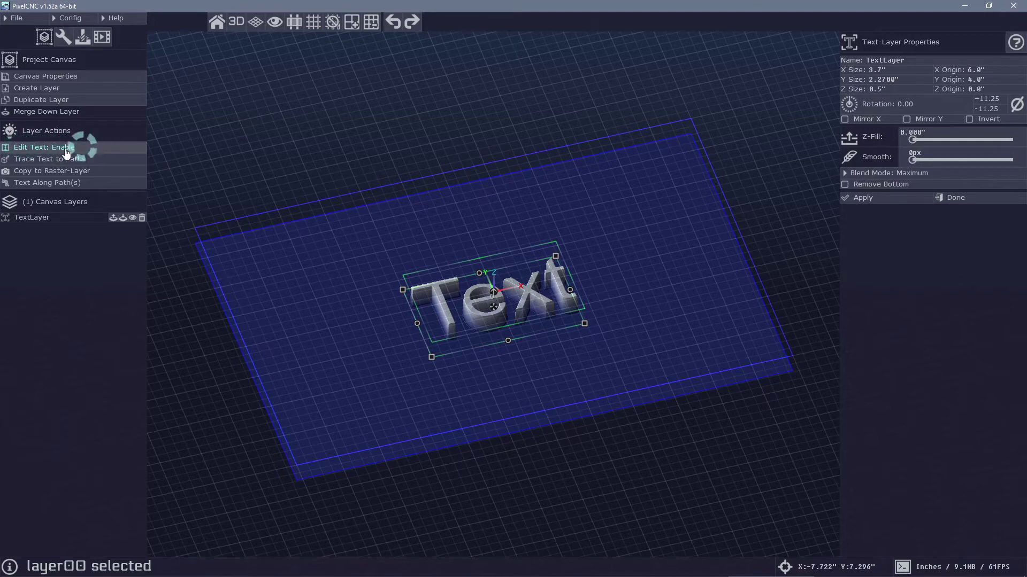
click(37, 152)
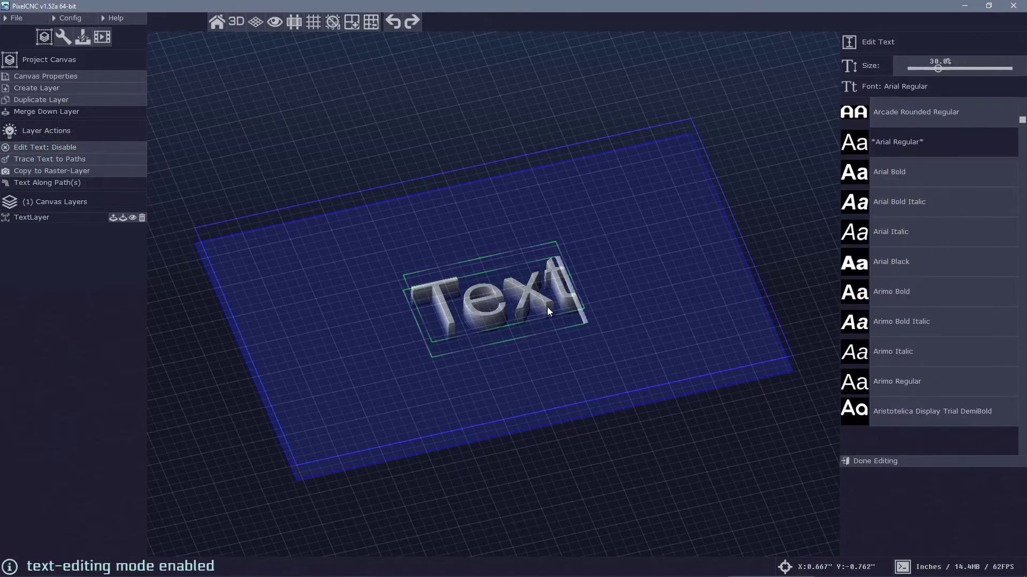
key(ctrl+BackSpace)
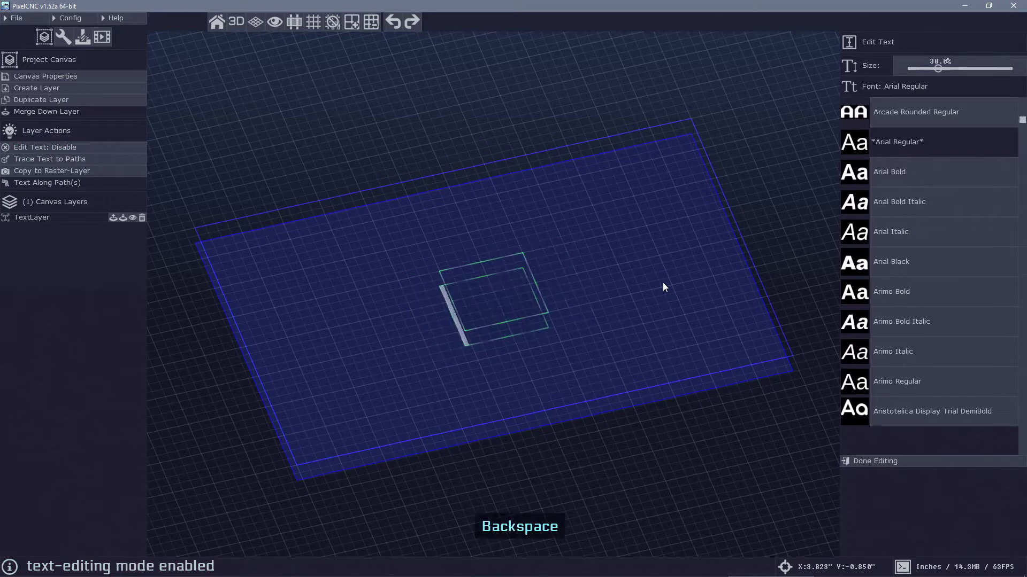
text(Hello)
key(ctrl+a)
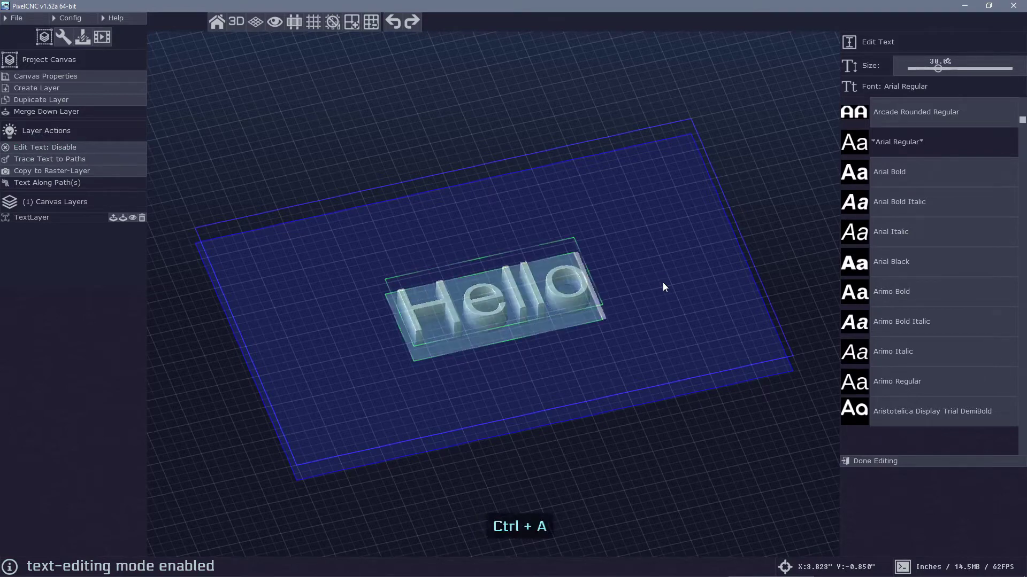
text(CNC)
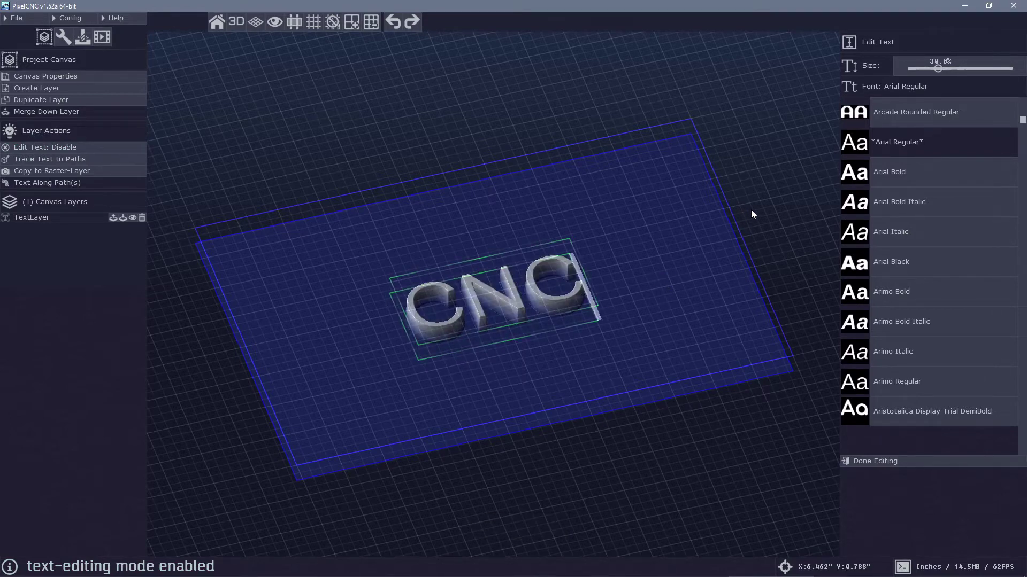
Change the text's font to Jena Gotisch Regular
scroll(918, 194, down, 5)
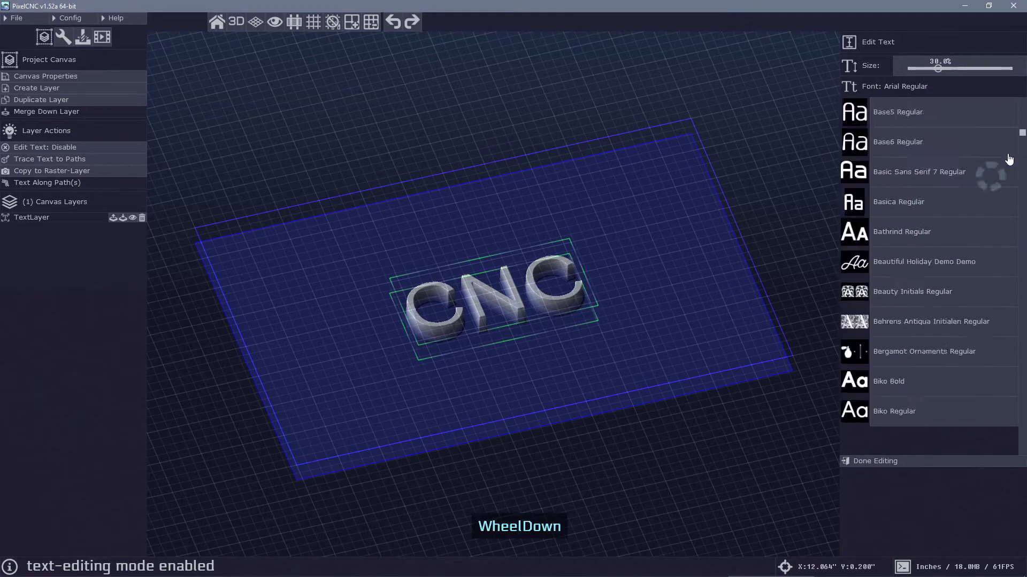
drag(1018, 156, 1023, 252)
click(912, 231)
right_drag(668, 214, 657, 253)
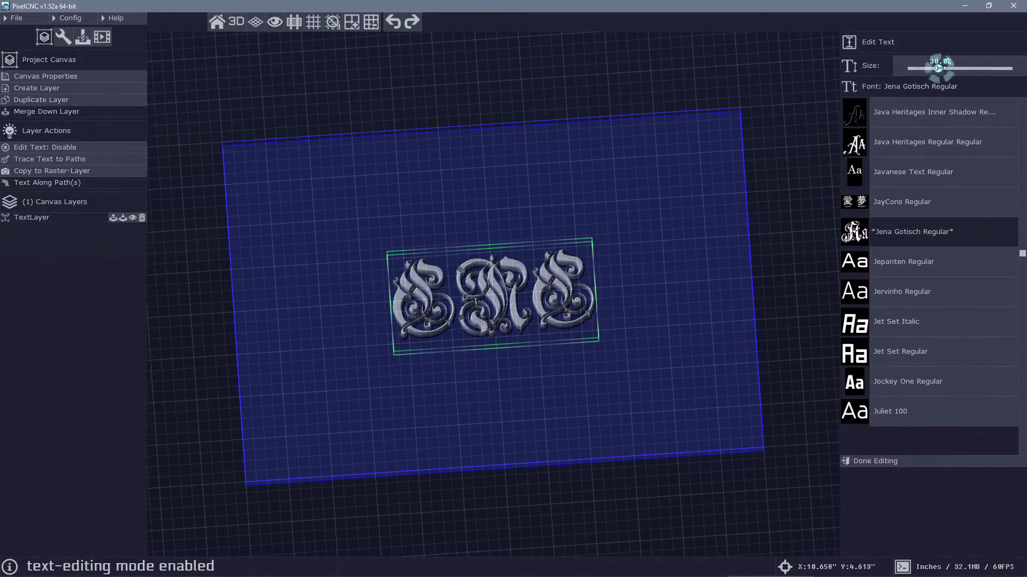
Enlarge the text to a size of about 46.5% and finish editing the text layer
drag(938, 68, 956, 68)
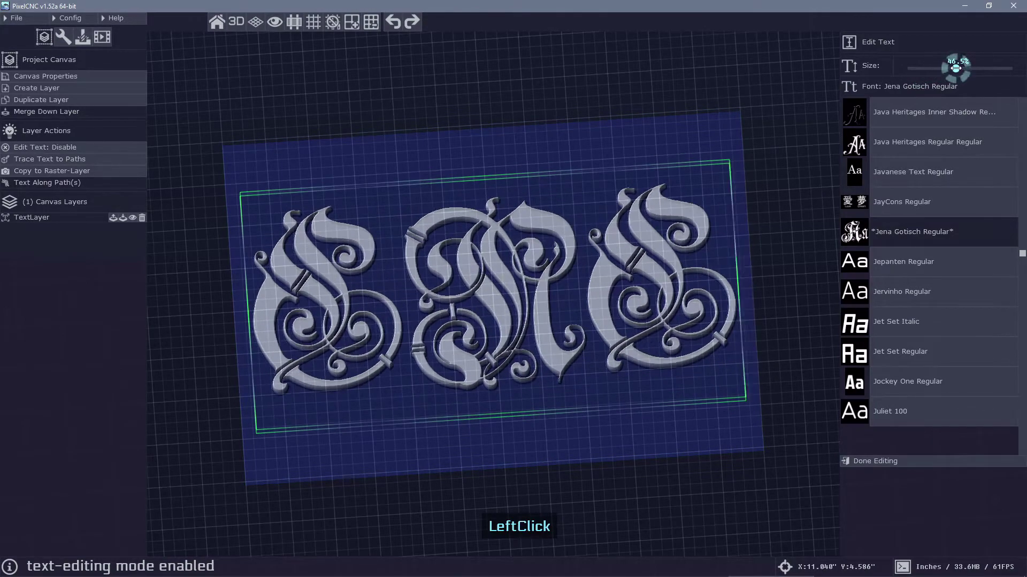
right_drag(718, 223, 705, 251)
click(874, 461)
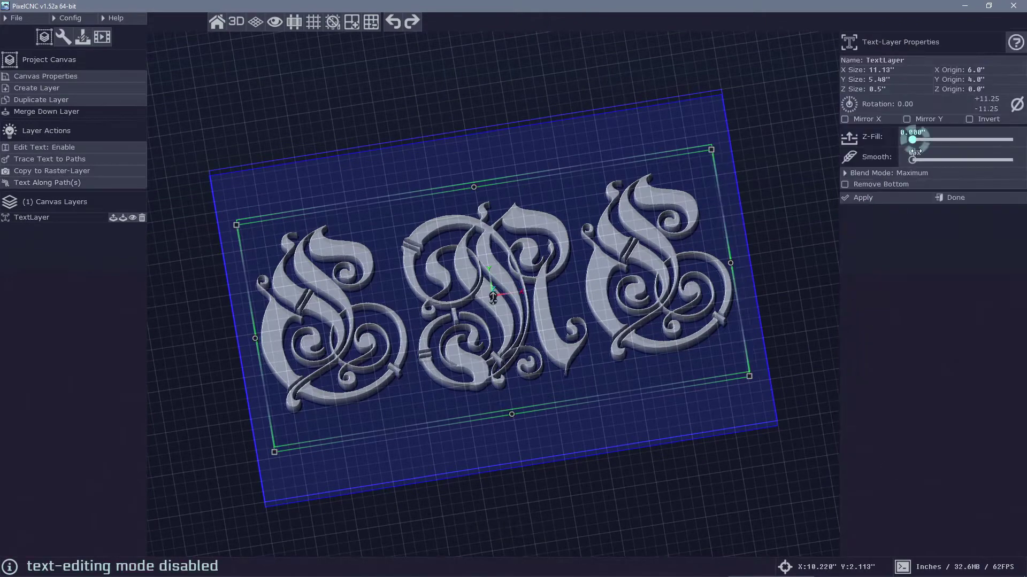
click(957, 199)
right_drag(583, 344, 595, 305)
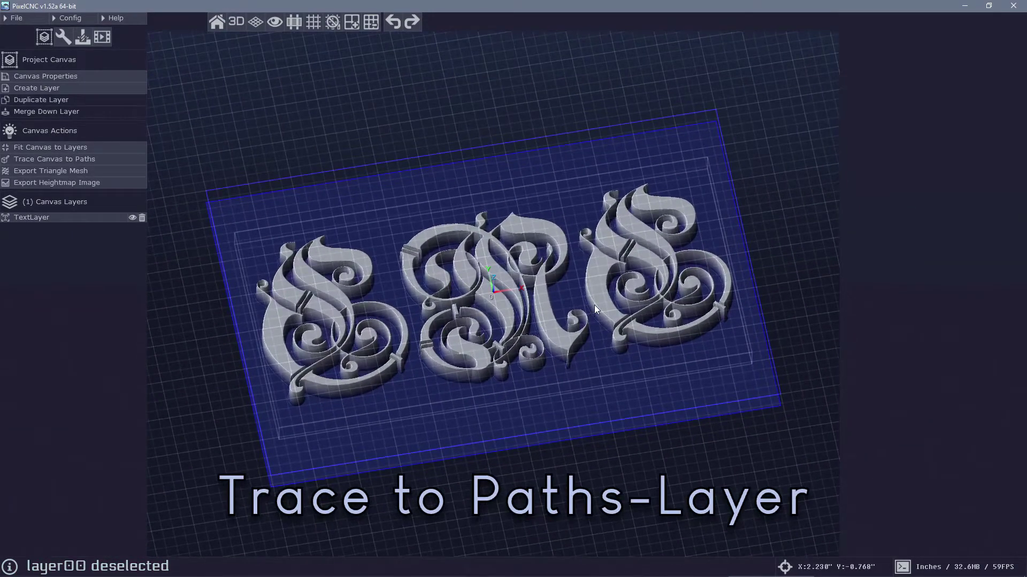
click(550, 275)
click(46, 150)
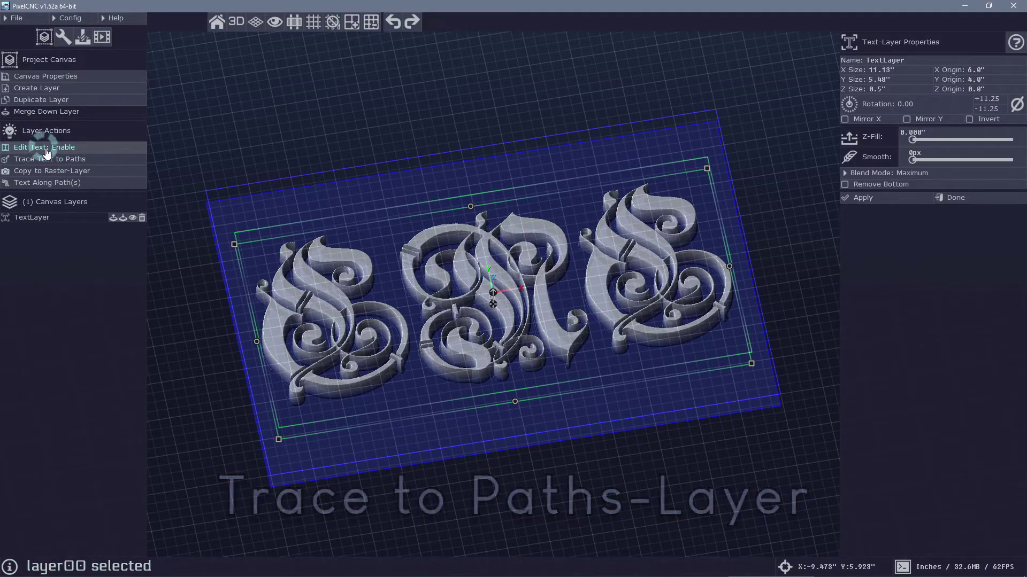
click(65, 160)
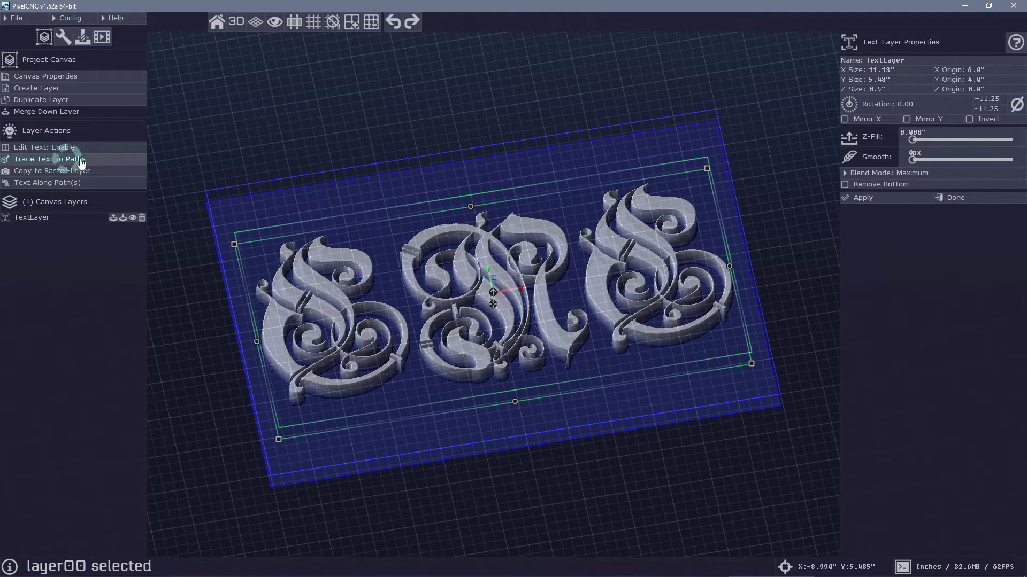
click(347, 138)
Start tracing the whole canvas to a paths layer and move the trace settings clear of the lettering
click(35, 160)
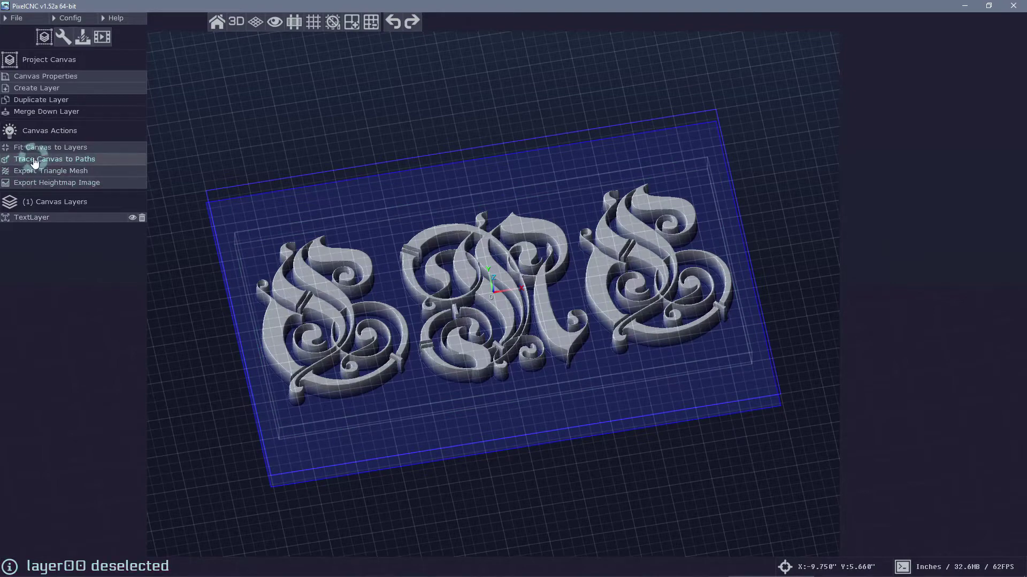
click(87, 159)
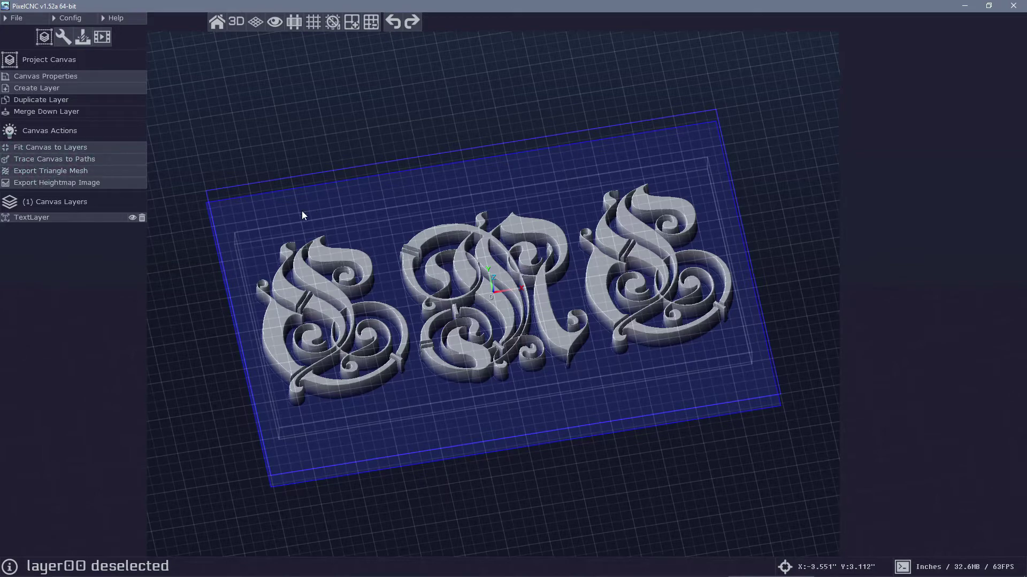
click(58, 219)
click(79, 160)
mouse_move(233, 133)
mouse_down()
mouse_move(480, 124)
mouse_move(591, 99)
mouse_move(321, 77)
mouse_up()
Raise the trace Z-plane to 0.3480 inches (69.6%) with coarse and then fine adjustments
mouse_move(352, 323)
right_down()
mouse_move(363, 266)
mouse_move(353, 276)
right_up()
drag(351, 277, 446, 308)
middle_drag(336, 331, 330, 261)
right_drag(820, 363, 508, 394)
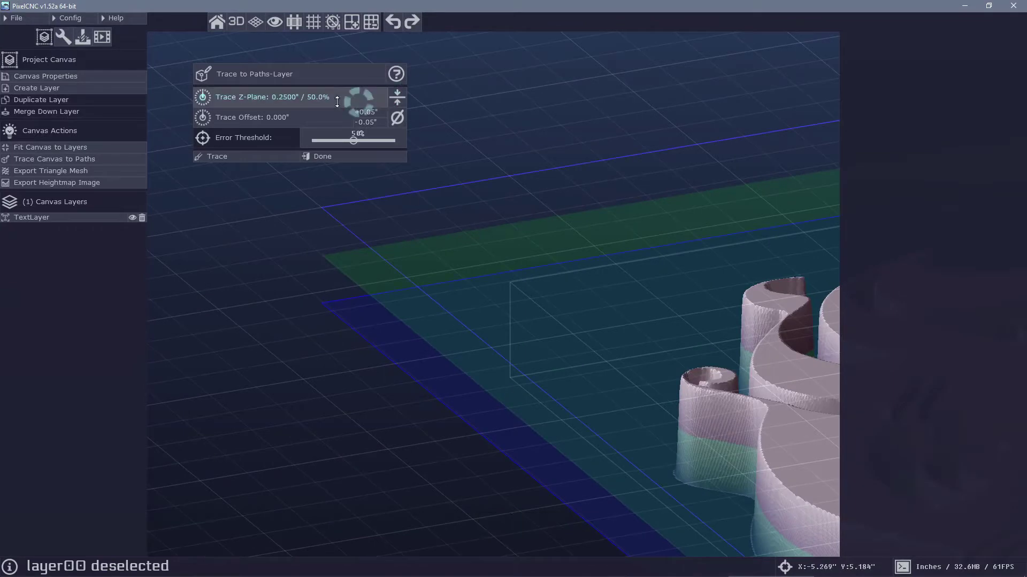
mouse_move(355, 105)
mouse_down()
mouse_move(350, 274)
mouse_move(329, 64)
mouse_move(323, 233)
mouse_move(320, 4)
mouse_move(307, 254)
mouse_move(307, 79)
mouse_move(284, 114)
mouse_up()
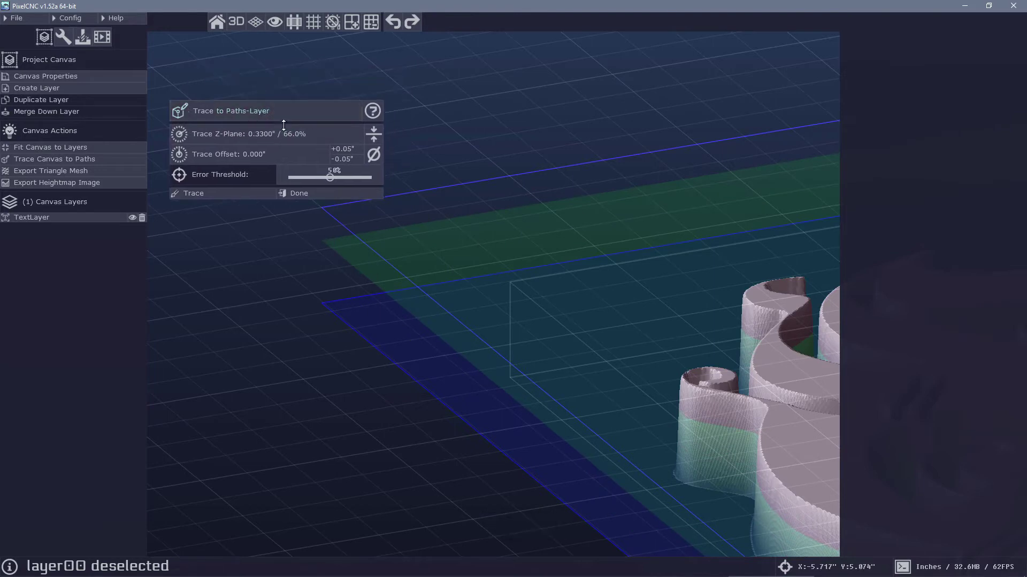
key(shift)
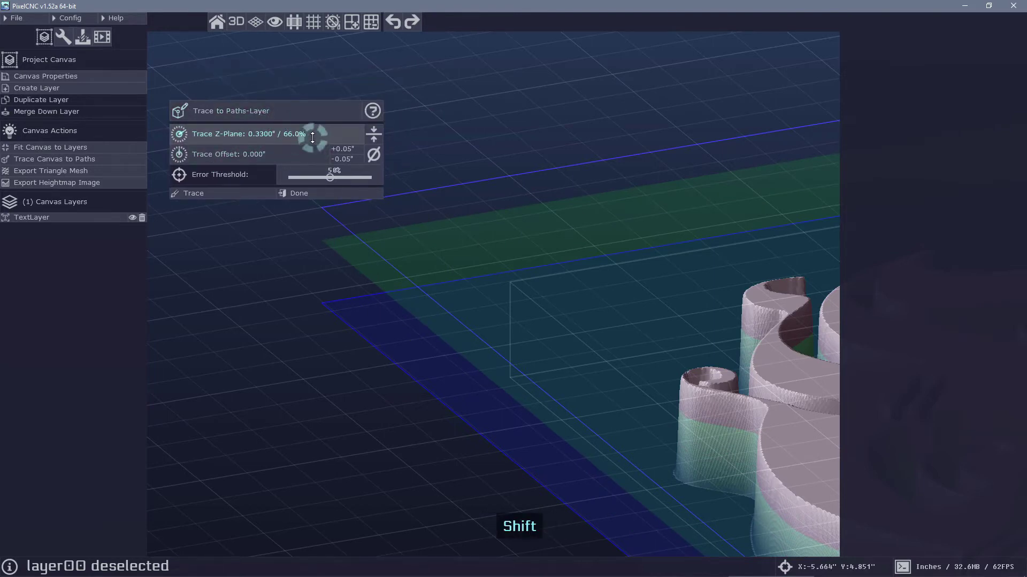
mouse_move(286, 134)
shift+mouse_down()
mouse_move(307, 163)
mouse_move(297, 57)
mouse_move(300, 160)
mouse_move(287, 48)
mouse_move(267, 216)
mouse_move(314, 288)
mouse_move(278, 73)
mouse_move(281, 340)
mouse_move(314, 115)
mouse_move(314, 167)
shift+mouse_up()
mouse_move(295, 100)
ctrl+mouse_down()
mouse_move(296, 141)
mouse_move(295, 55)
ctrl+mouse_up()
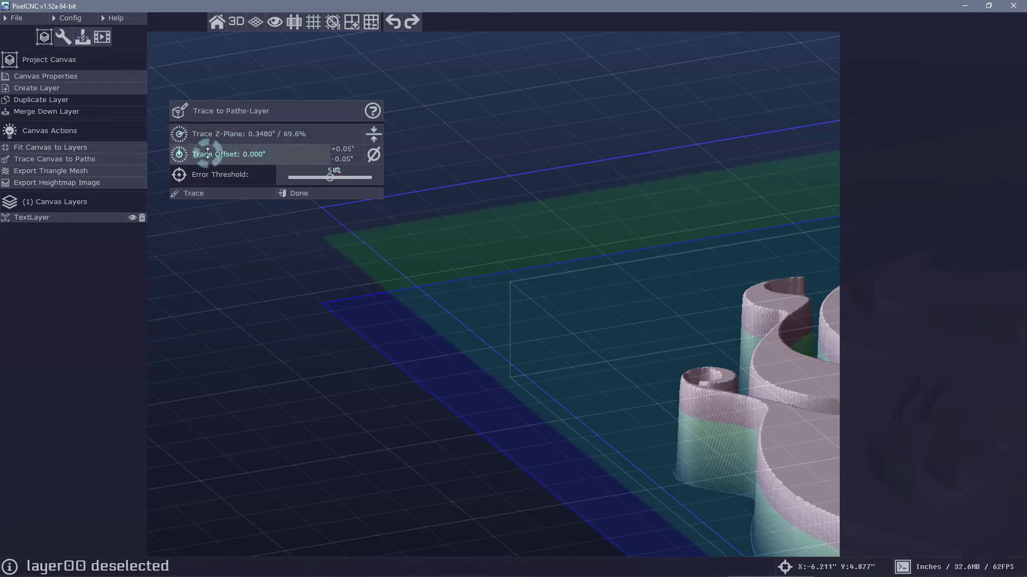
right_drag(593, 239, 650, 208)
scroll(651, 208, down, 5)
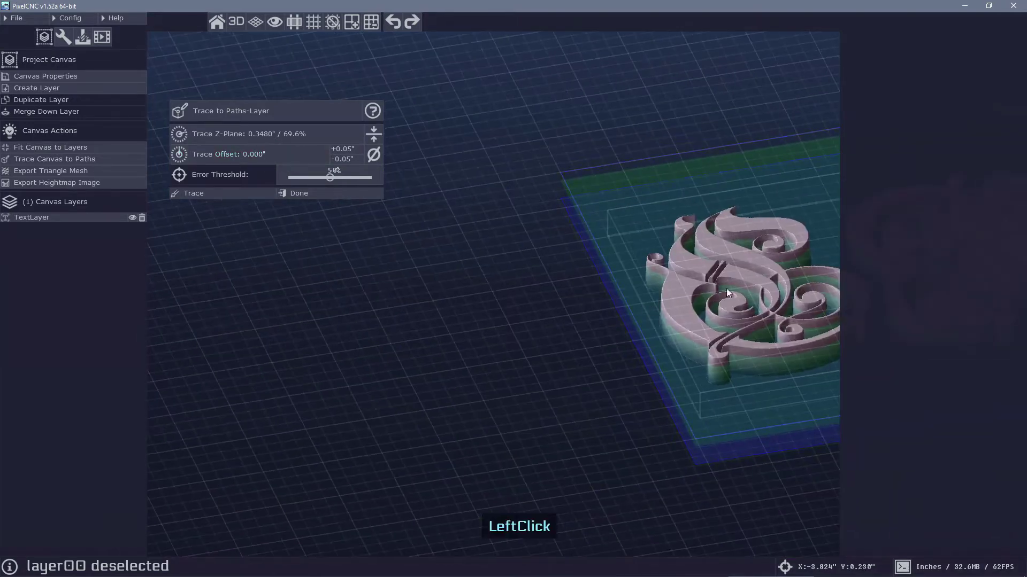
drag(726, 288, 429, 336)
middle_drag(429, 335, 249, 380)
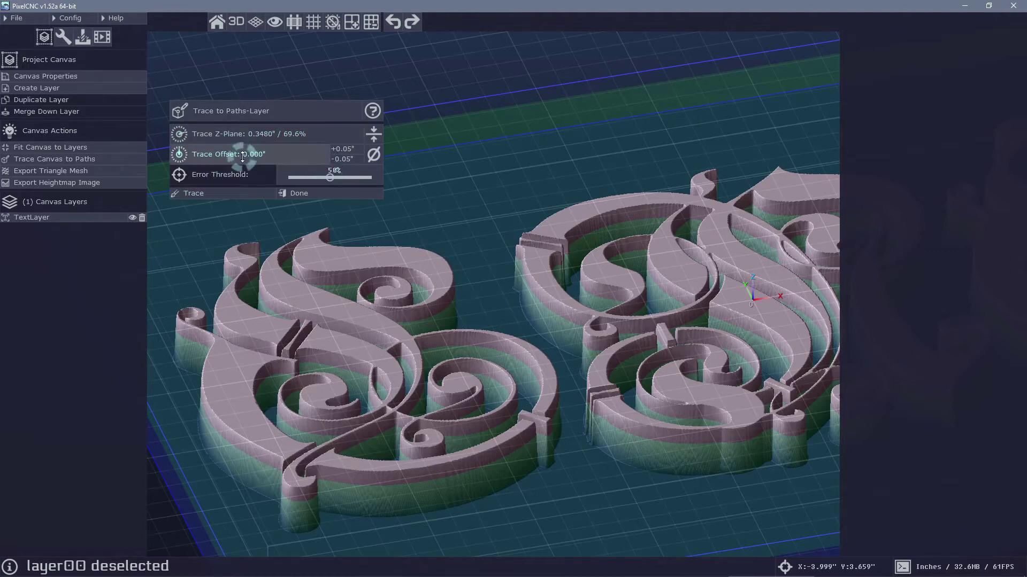
scroll(466, 203, down, 3)
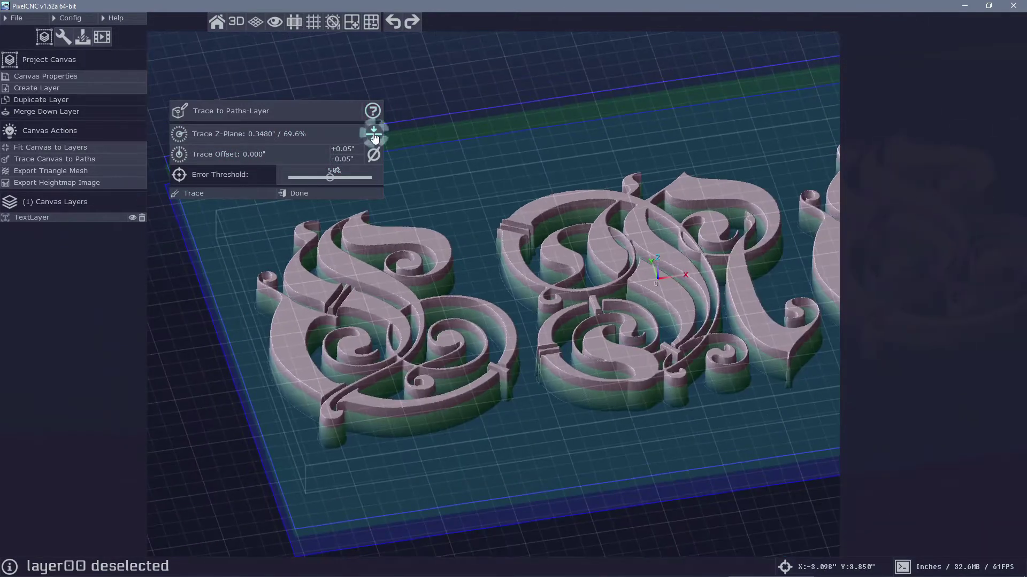
Reset the trace Z-plane to the canvas mid-height of 0.2500 inches (50.0%) and check where it cuts the lettering
click(374, 137)
right_drag(420, 316, 473, 259)
drag(403, 288, 494, 308)
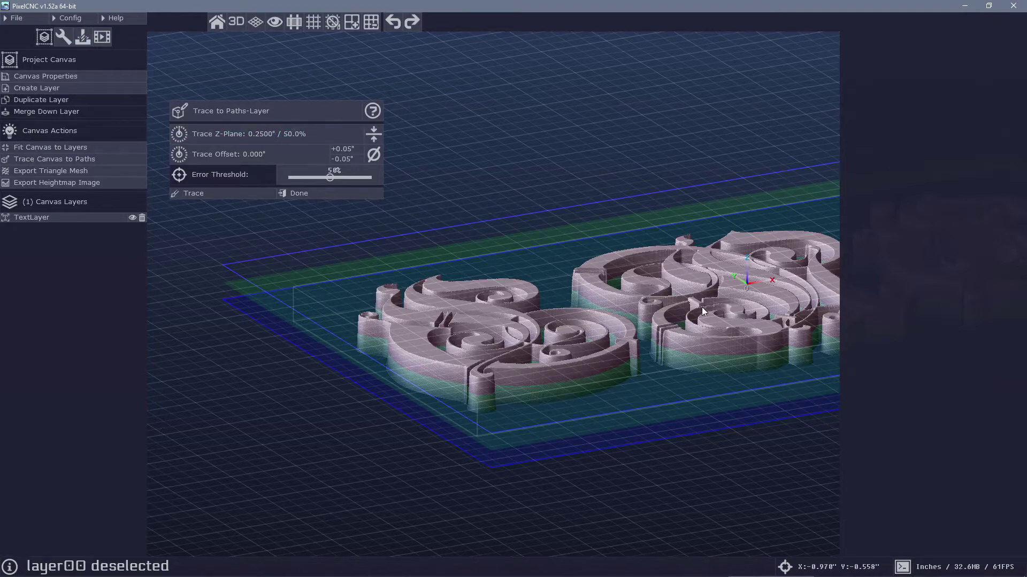
drag(702, 307, 525, 348)
drag(345, 384, 471, 375)
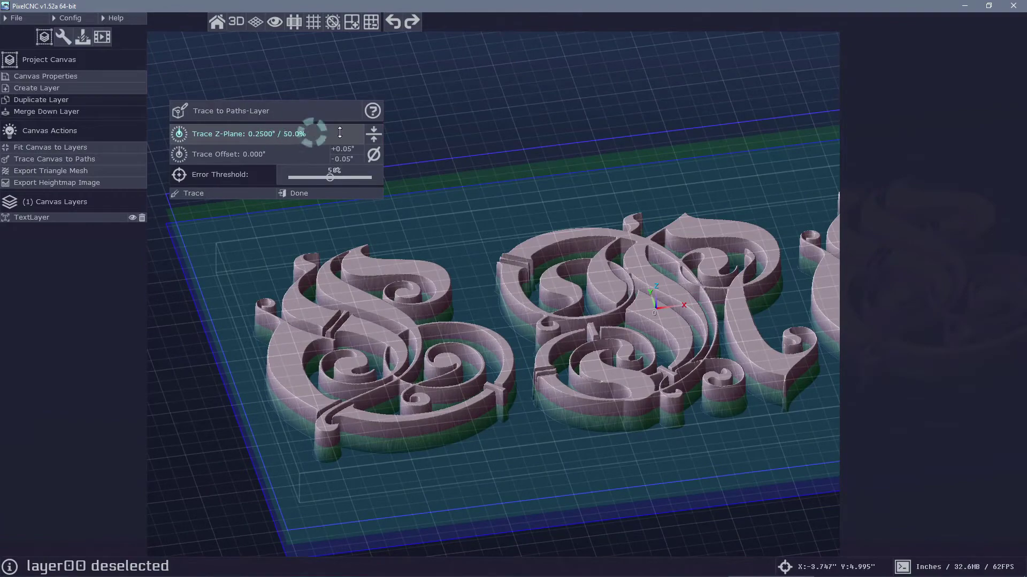
right_drag(369, 136, 144, 317)
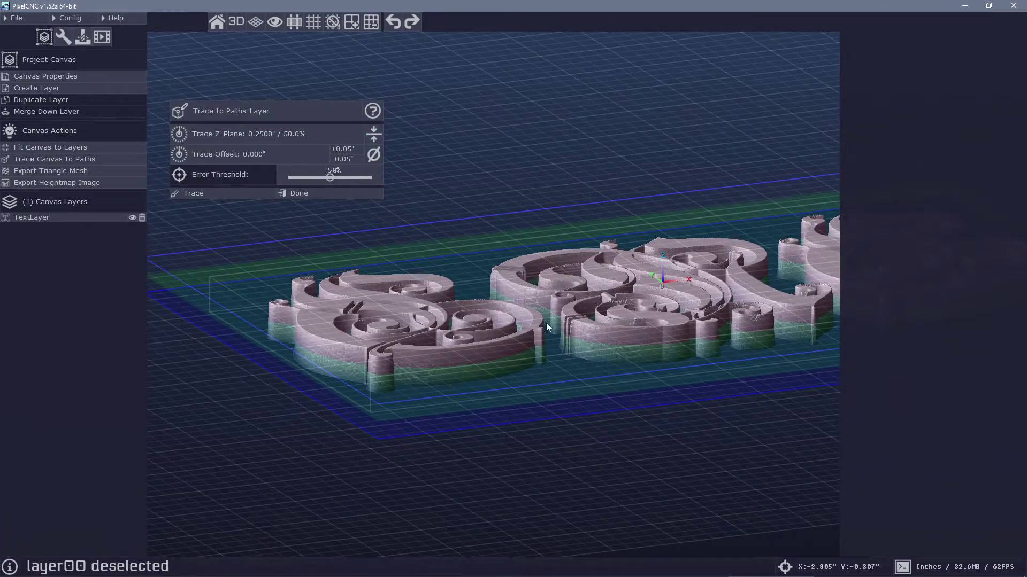
right_drag(555, 239, 486, 292)
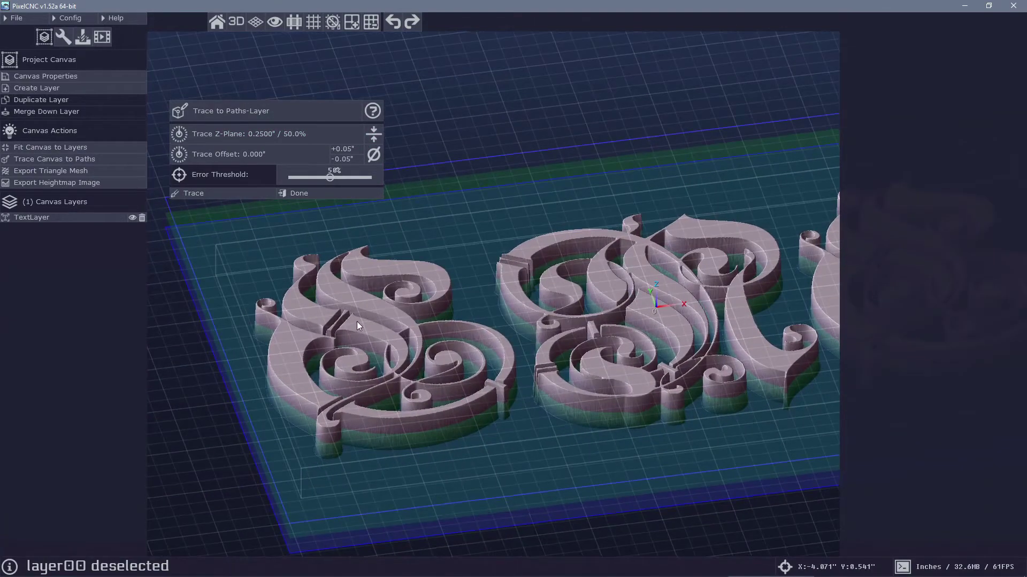
Lower the trace Z-plane to the base of the lettering, finishing at 0.0110 inches (2.2%)
middle_drag(209, 435, 229, 335)
drag(229, 335, 530, 297)
scroll(530, 298, down, 3)
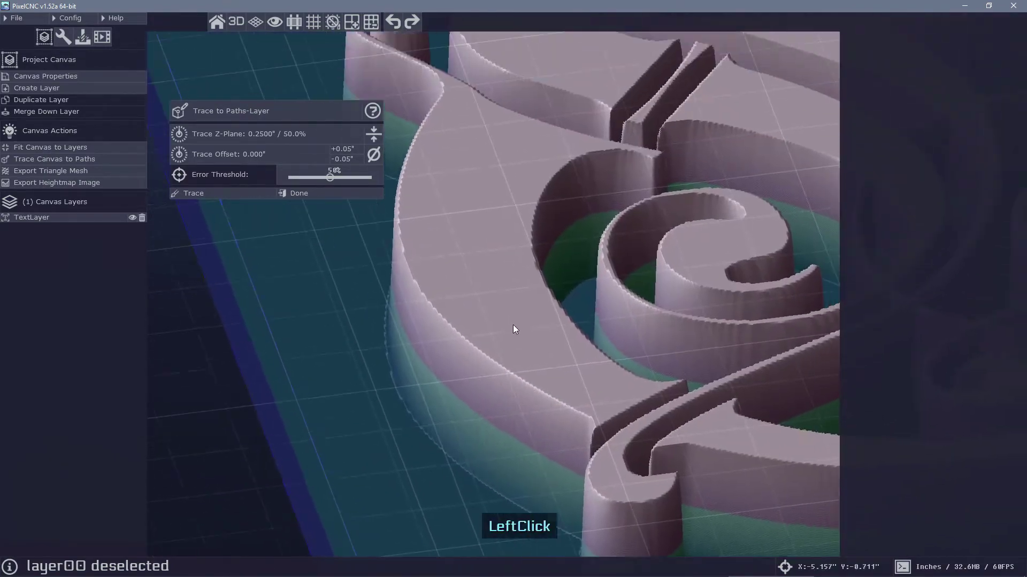
middle_drag(412, 385, 289, 173)
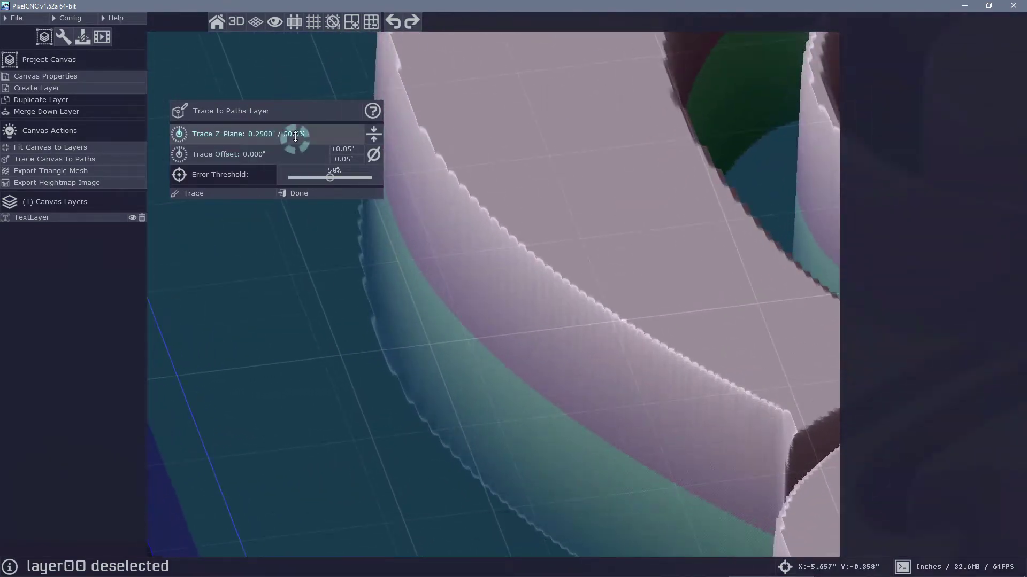
drag(291, 136, 305, 328)
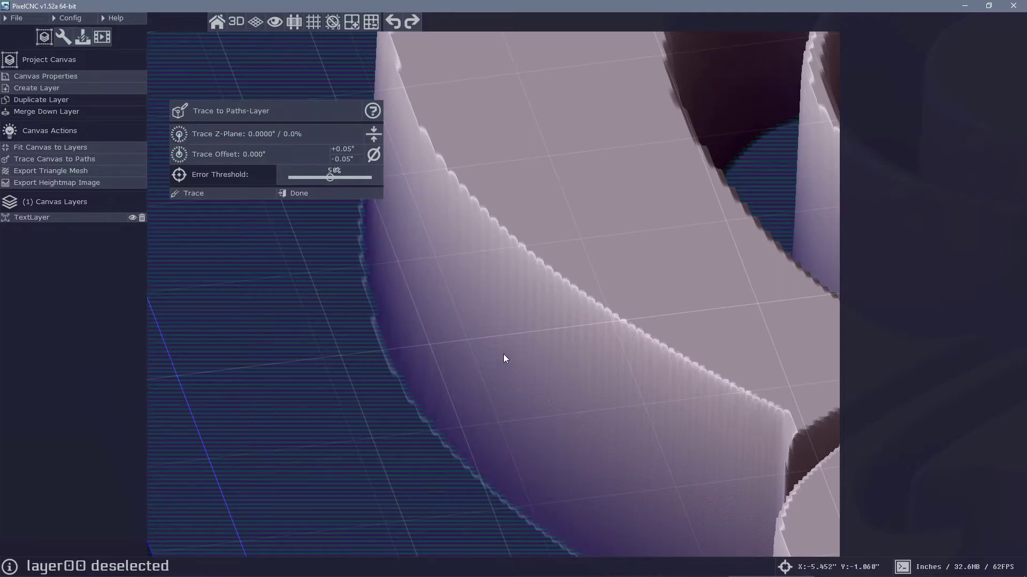
drag(344, 155, 338, 151)
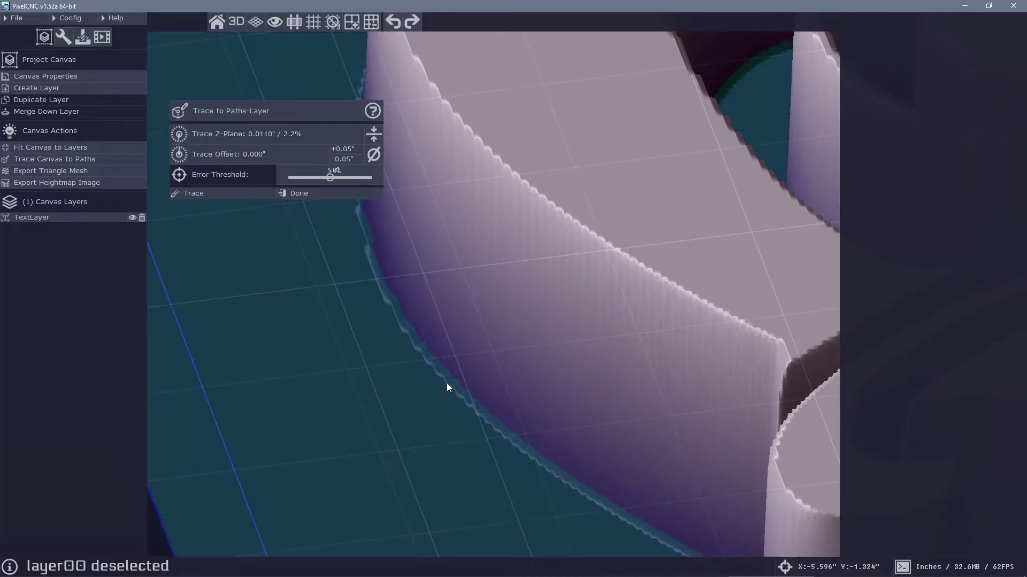
middle_drag(447, 383, 459, 355)
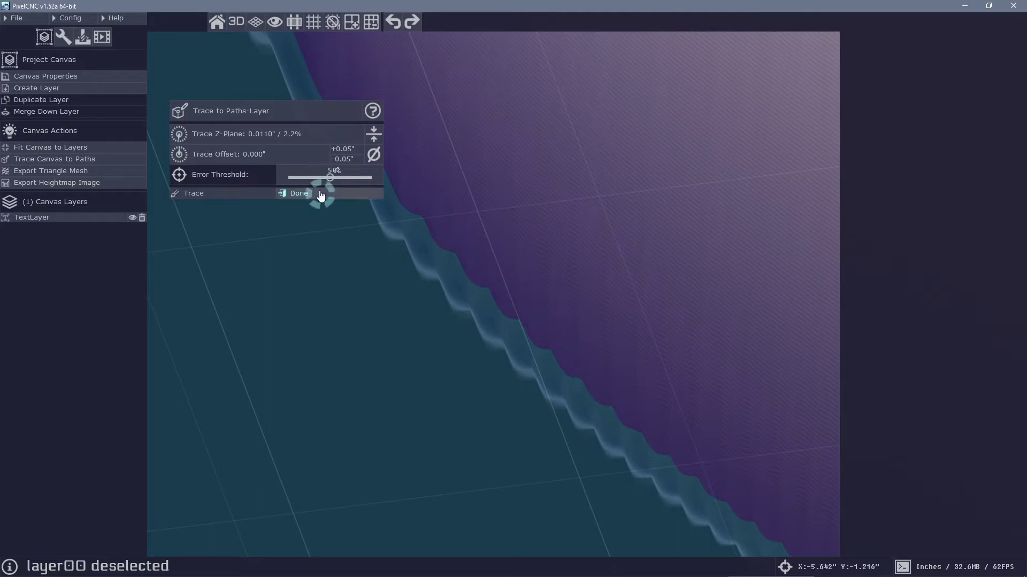
Raise the trace Z-plane to 0.1840 inches (36.8%) on the lettering's sloped sides
drag(271, 133, 279, 101)
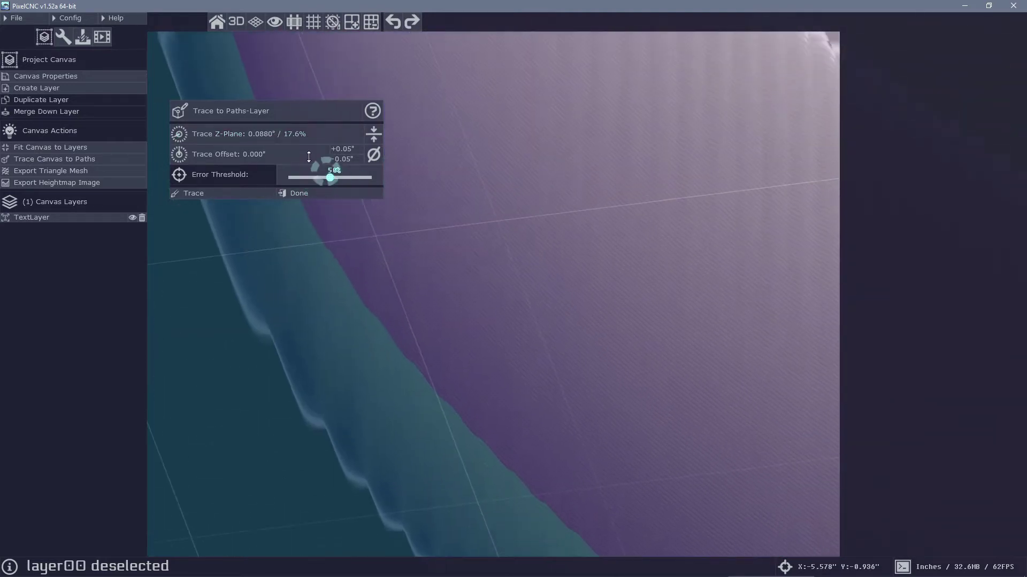
mouse_move(278, 140)
mouse_down()
mouse_move(312, 83)
mouse_move(302, 32)
mouse_up()
middle_drag(633, 392, 537, 226)
drag(537, 227, 529, 176)
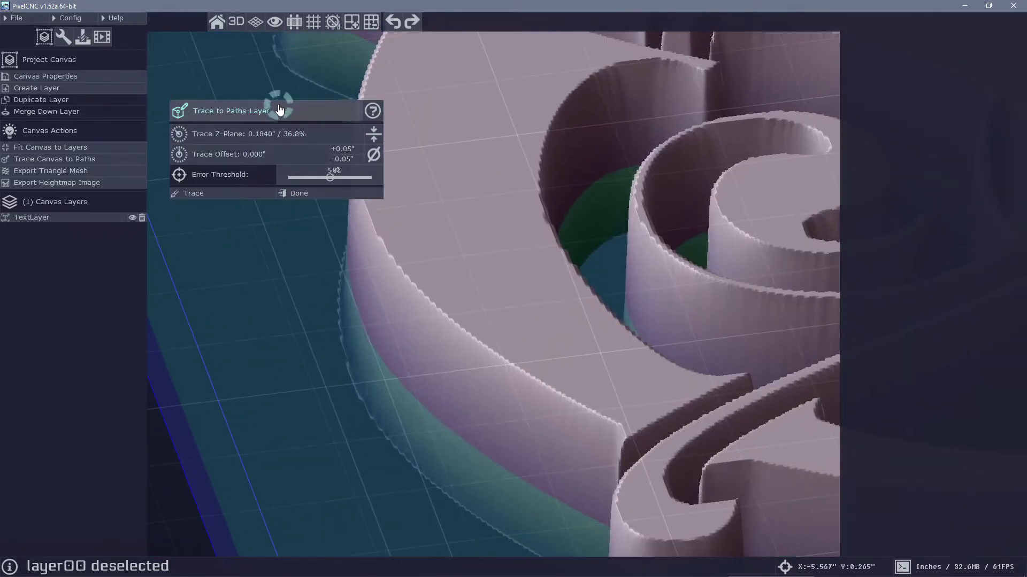
Raise the trace Z-plane to 0.4820 inches (96.4%) and inspect the cut near the letters' upper edges
shift+drag(291, 131, 300, 57)
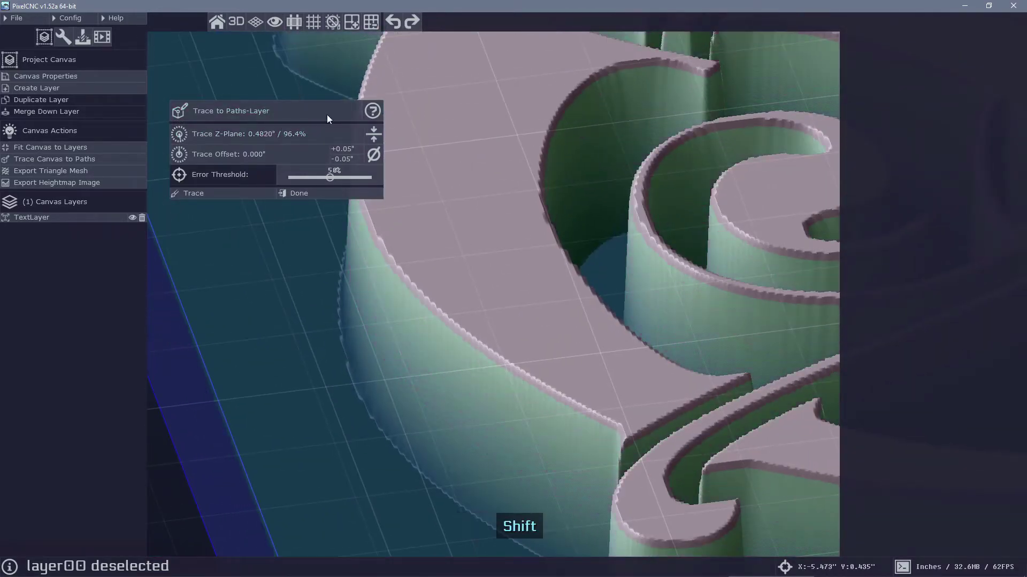
middle_drag(326, 114, 412, 242)
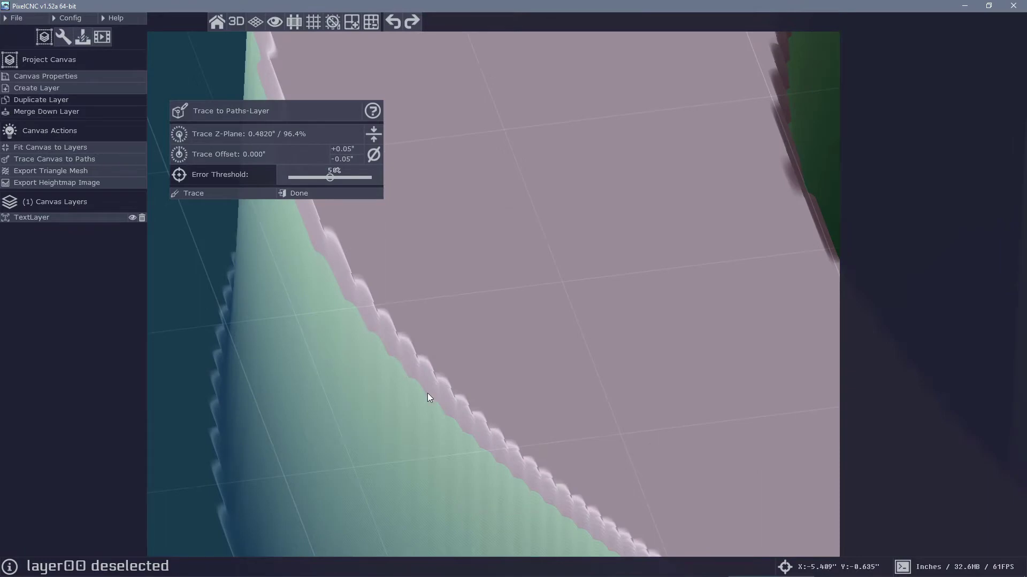
middle_drag(444, 134, 447, 153)
drag(447, 153, 448, 185)
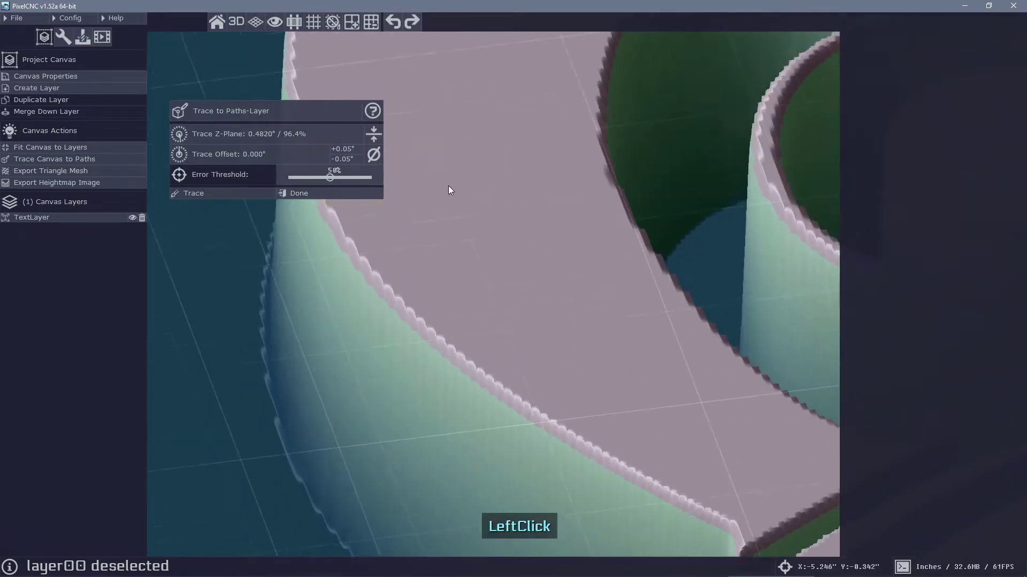
middle_drag(449, 185, 581, 229)
mouse_move(581, 228)
mouse_down()
mouse_move(556, 213)
mouse_move(479, 250)
mouse_up()
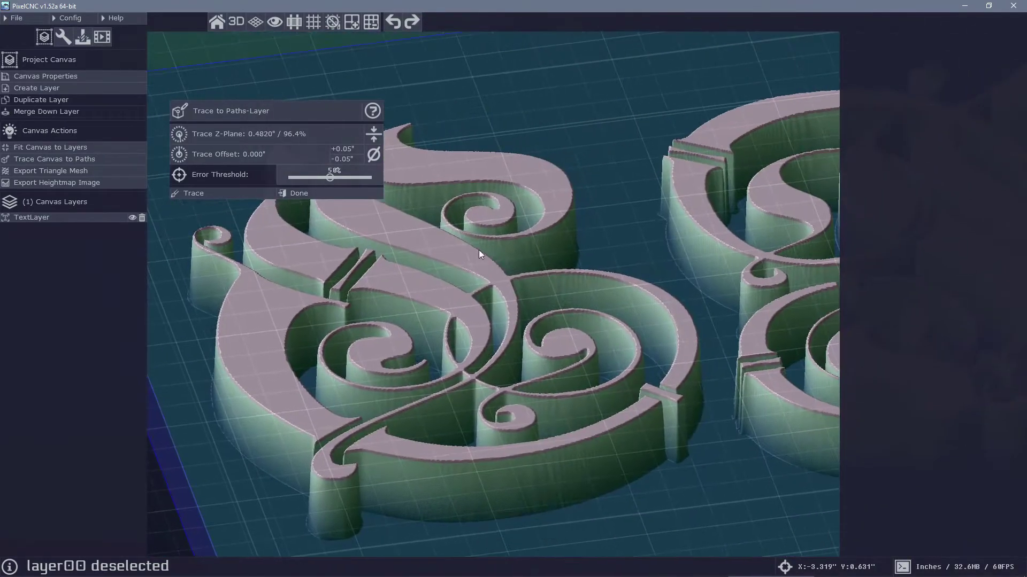
Center the trace Z-plane at 0.2500 inches (50.0%) and trace the canvas to a paths layer with zero offset
click(374, 134)
right_drag(531, 190, 559, 218)
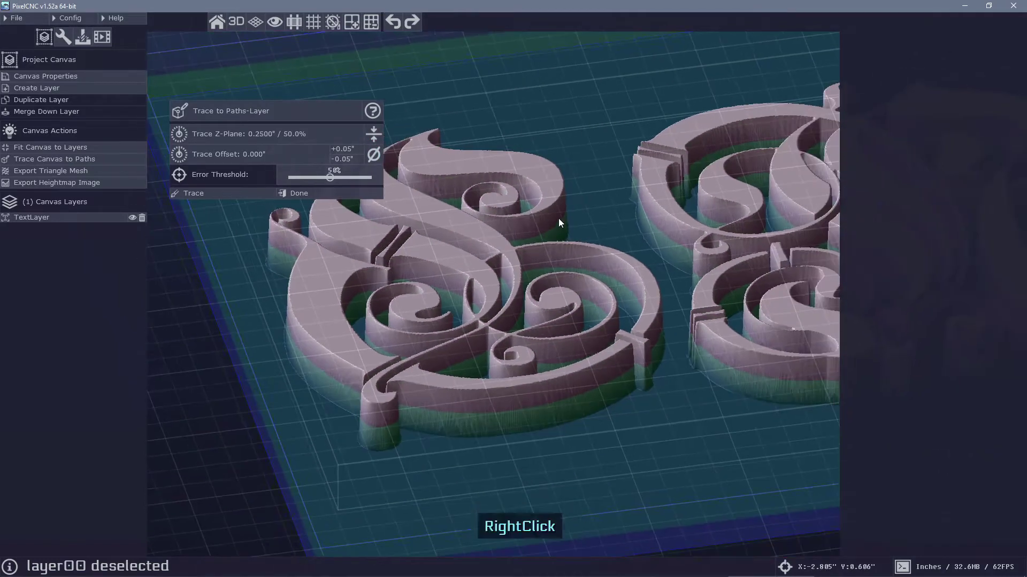
click(215, 195)
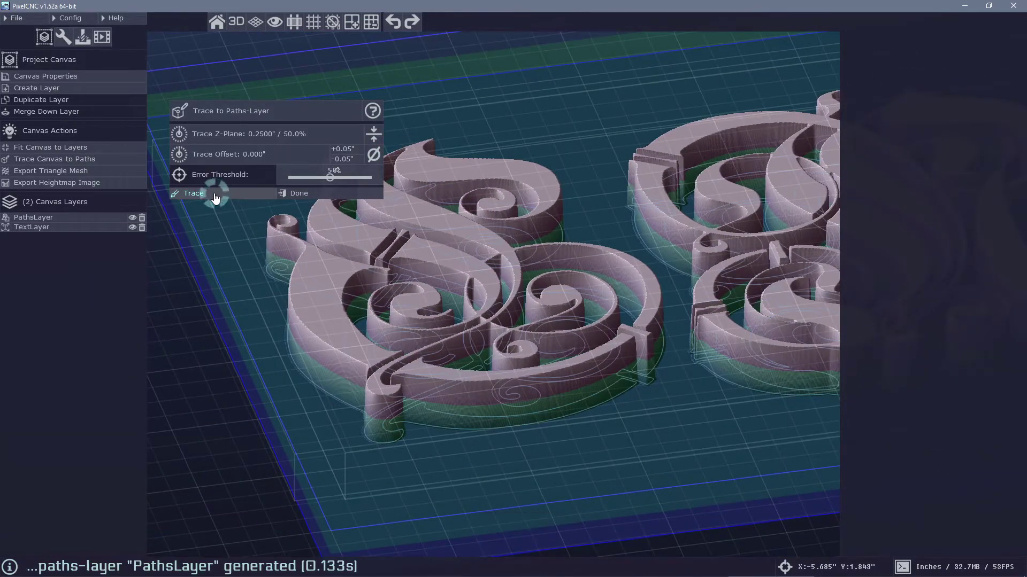
Select the traced paths layer and examine closely from above how its paths follow the letters' pixelated edges and small bands
click(54, 217)
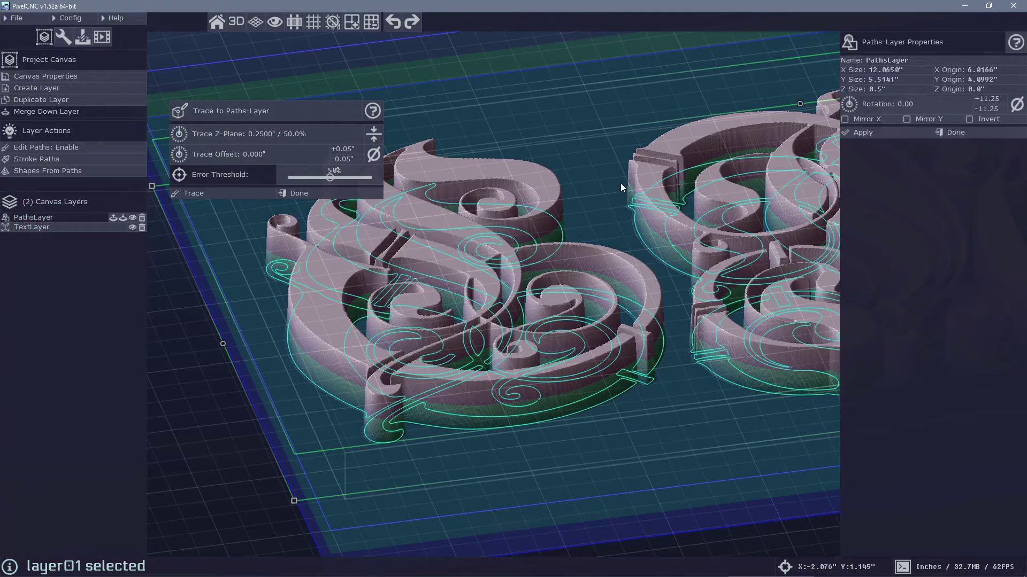
right_drag(620, 183, 595, 240)
middle_drag(595, 239, 599, 243)
drag(598, 243, 429, 254)
middle_drag(428, 253, 468, 194)
drag(469, 195, 514, 256)
right_drag(514, 256, 400, 271)
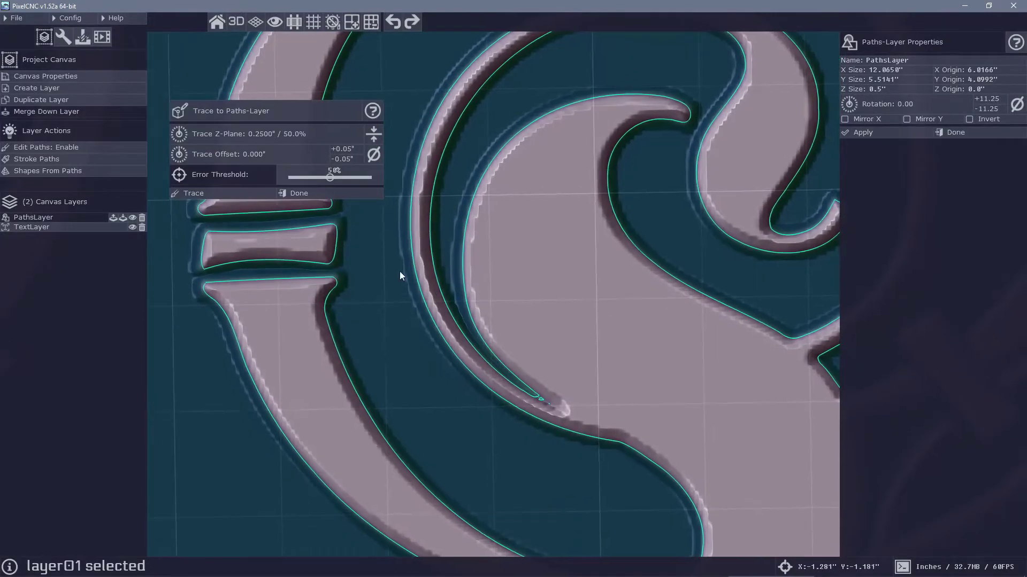
drag(399, 271, 458, 291)
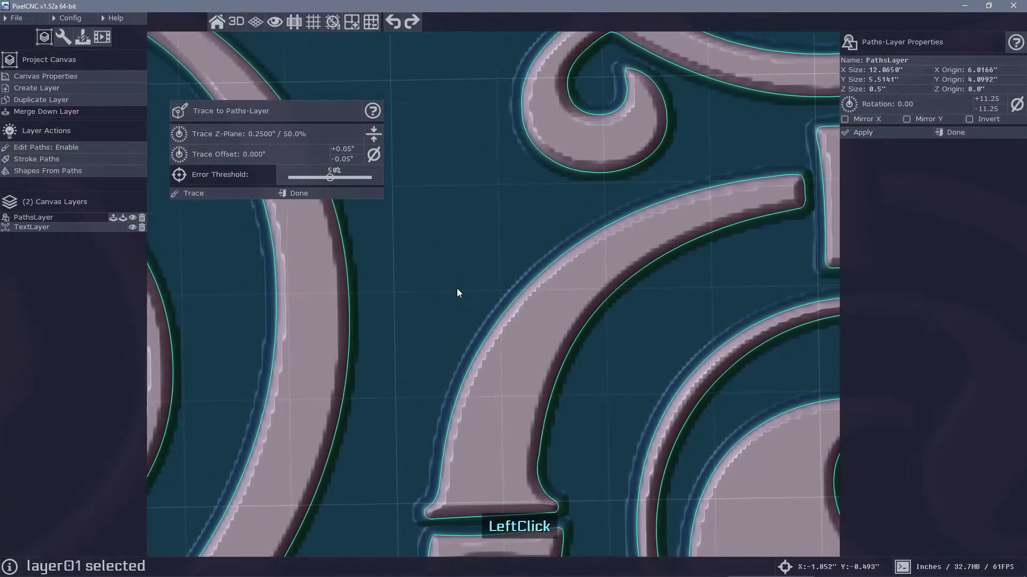
middle_drag(458, 291, 348, 273)
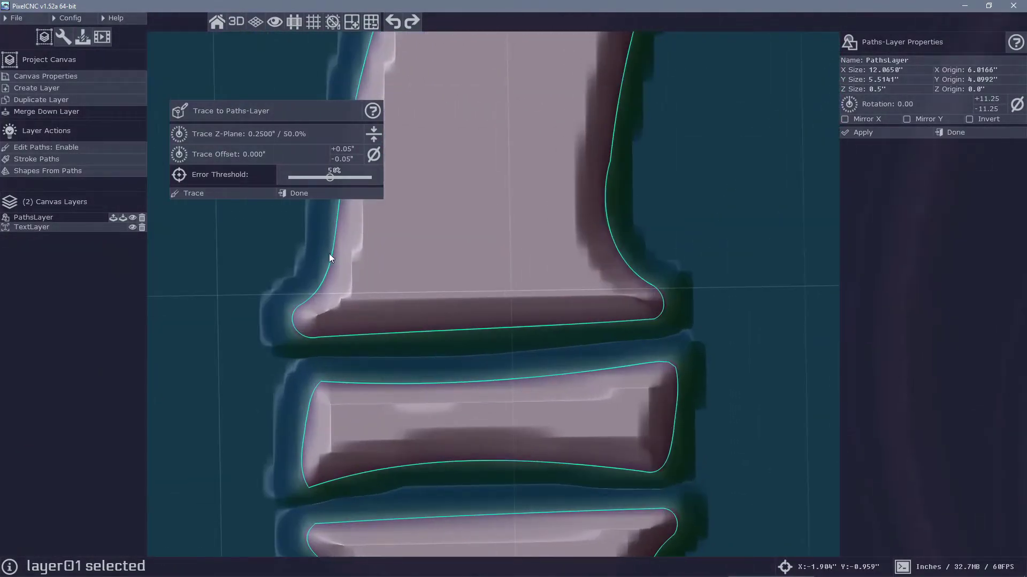
middle_drag(338, 319, 324, 298)
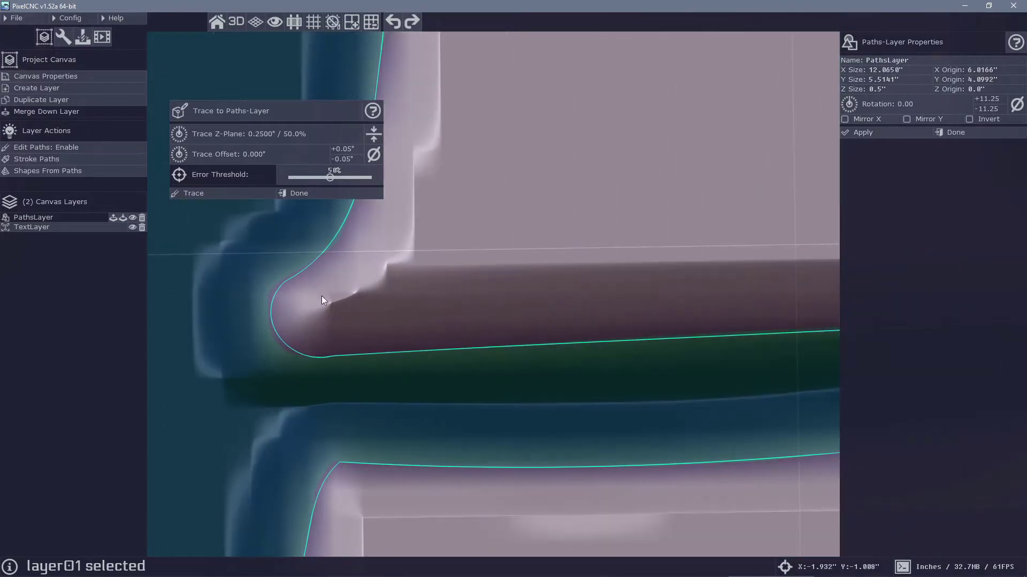
drag(324, 298, 472, 290)
middle_drag(473, 290, 467, 319)
mouse_move(468, 318)
mouse_down()
mouse_move(467, 280)
mouse_move(457, 316)
mouse_up()
middle_drag(457, 315, 497, 225)
drag(497, 226, 481, 299)
drag(524, 348, 584, 242)
middle_drag(584, 242, 500, 330)
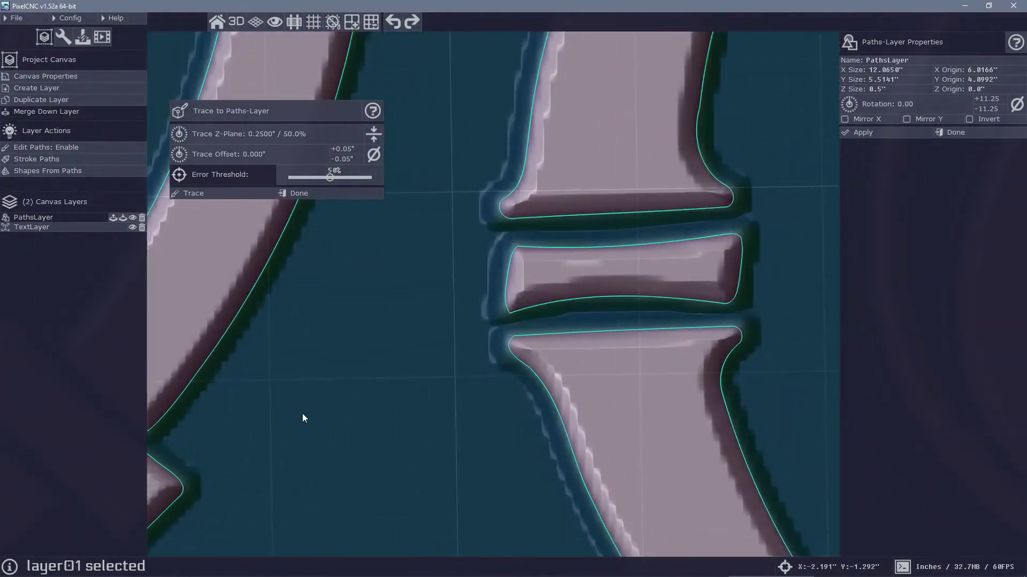
Look over the traced outlines across the whole lettering, from above and at an angle
drag(304, 417, 408, 403)
middle_drag(408, 404, 426, 220)
drag(426, 220, 546, 230)
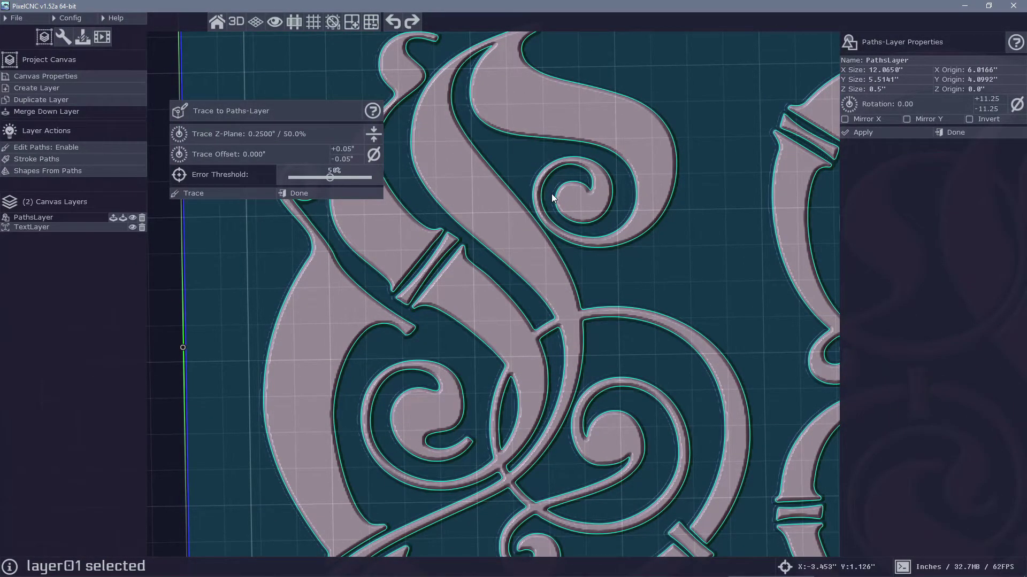
drag(615, 327, 489, 286)
drag(684, 302, 585, 293)
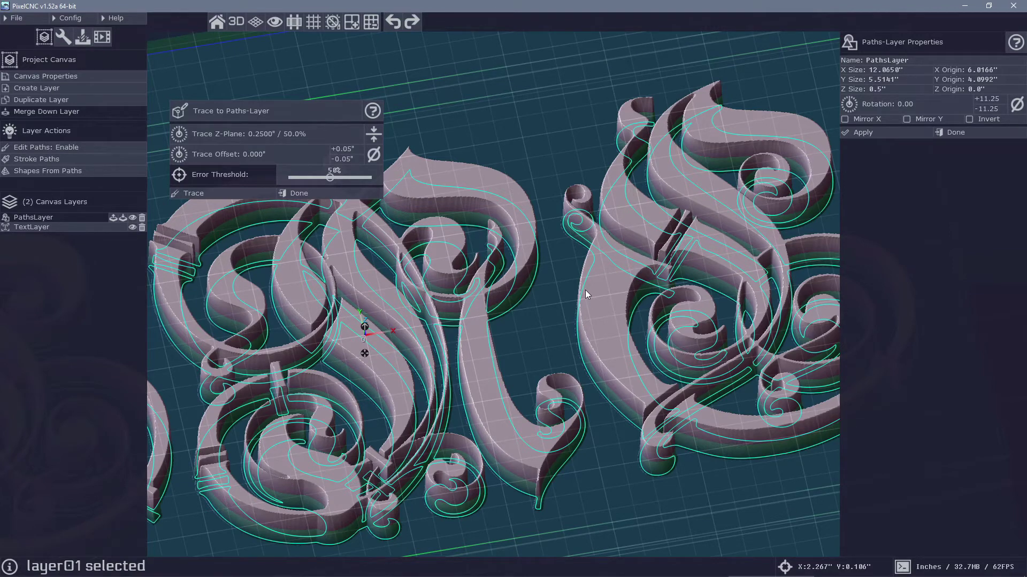
Deselect the paths layer and trace the canvas to another paths layer with a trace offset of 0.100 inches
click(45, 75)
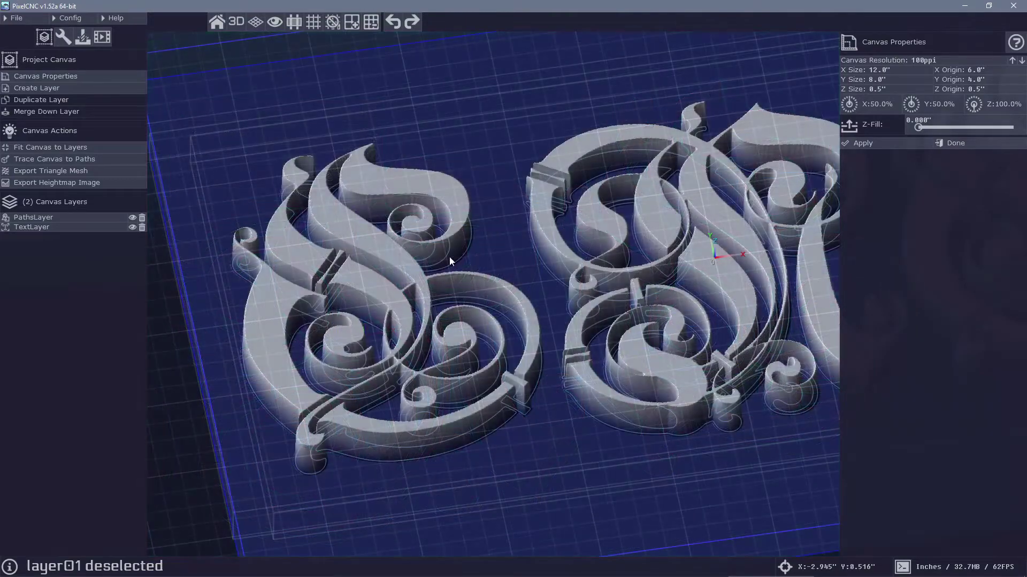
click(415, 249)
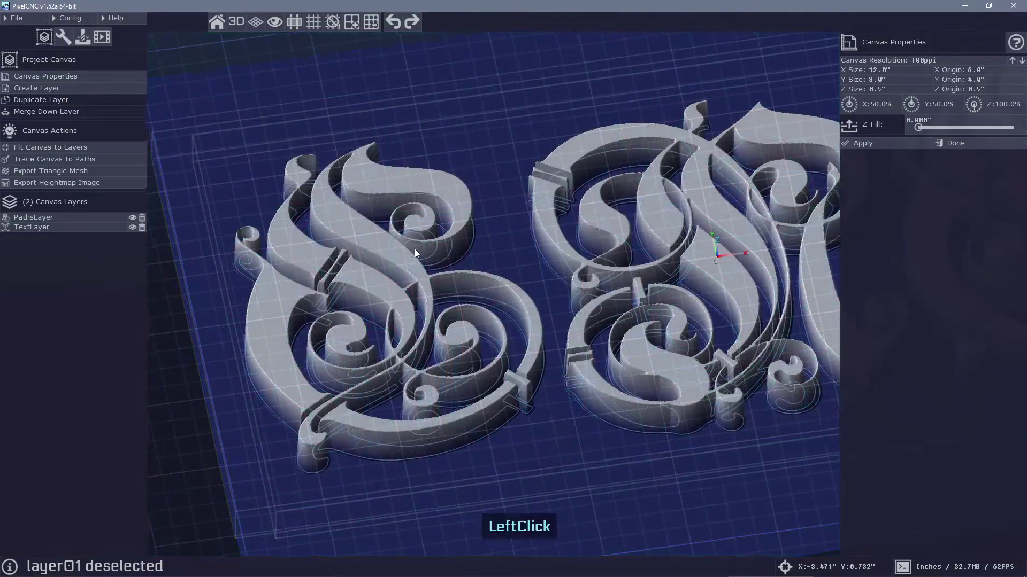
scroll(291, 334, up, 4)
click(72, 163)
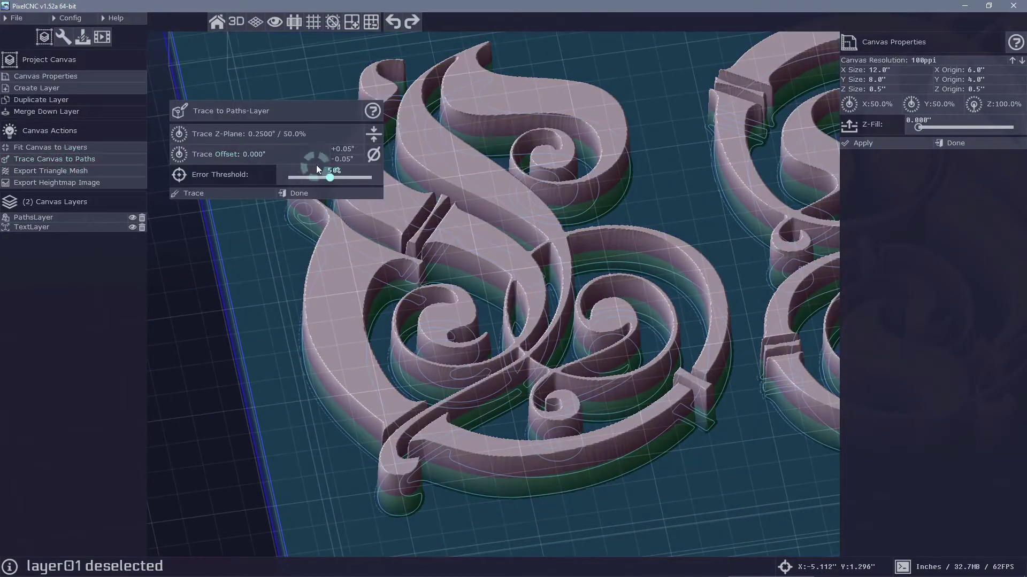
click(348, 153)
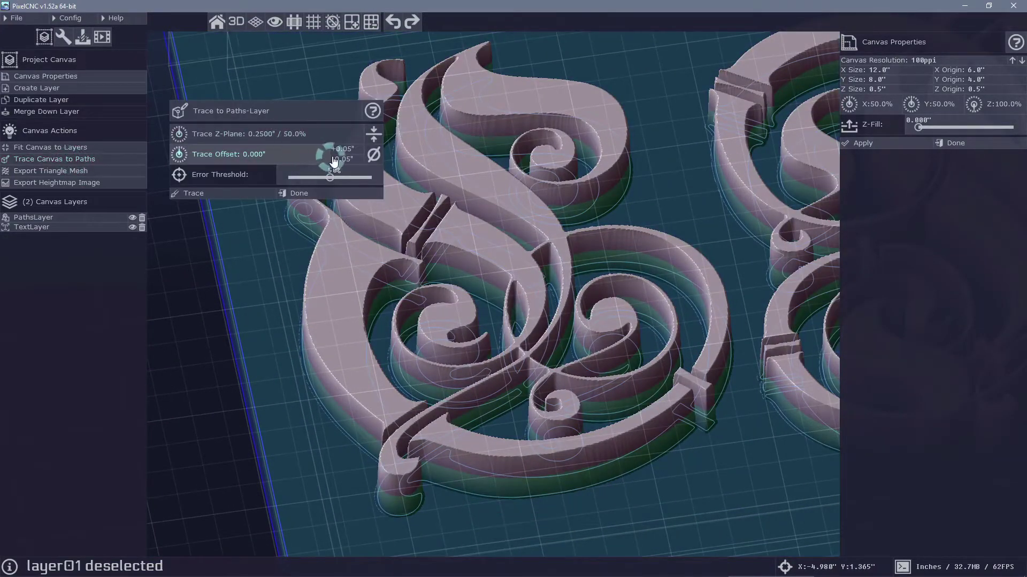
click(350, 149)
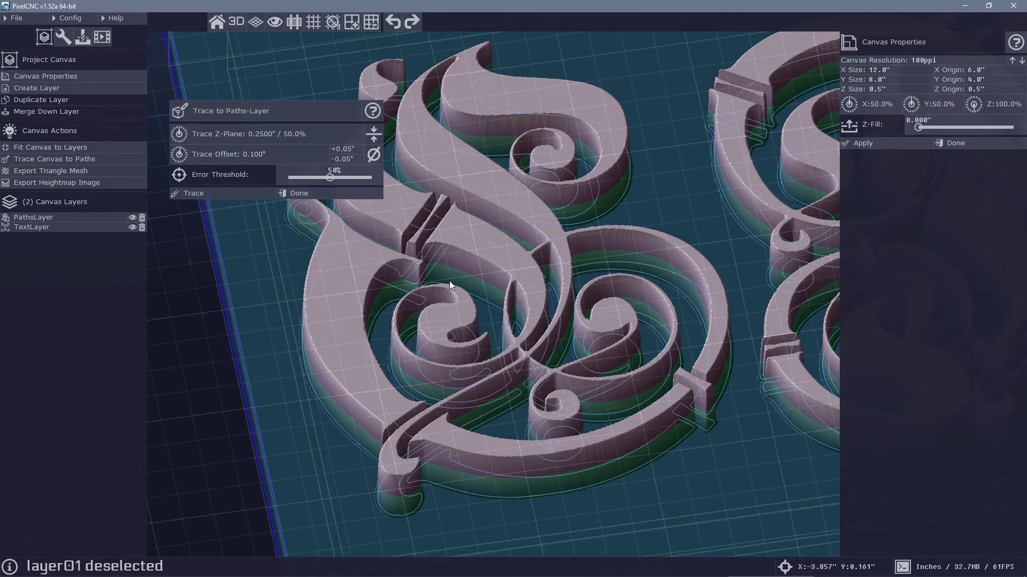
click(227, 194)
click(228, 194)
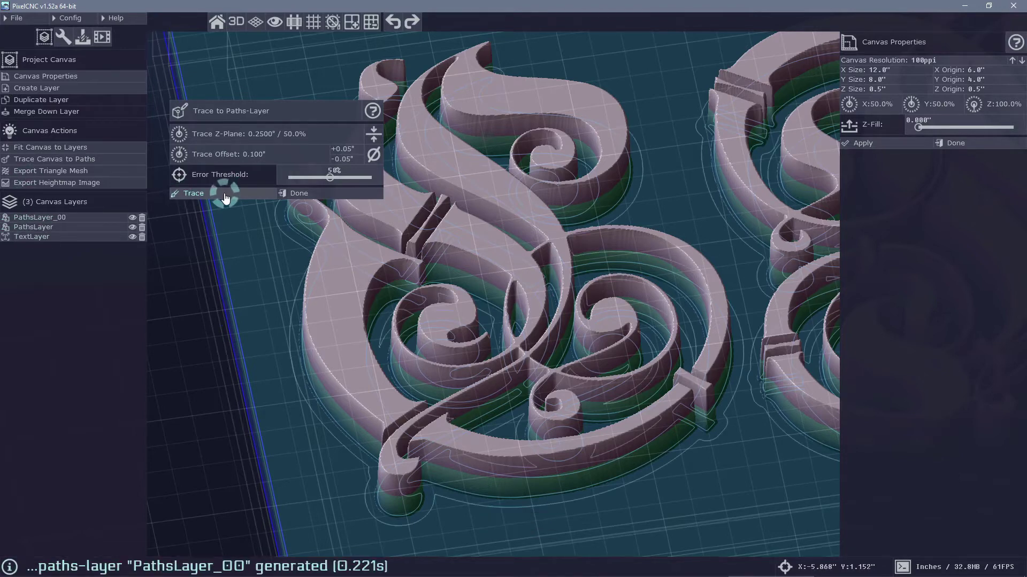
Review the offset outlines and trace a further paths layer with a trace offset of -0.050 inches
right_drag(417, 354, 388, 435)
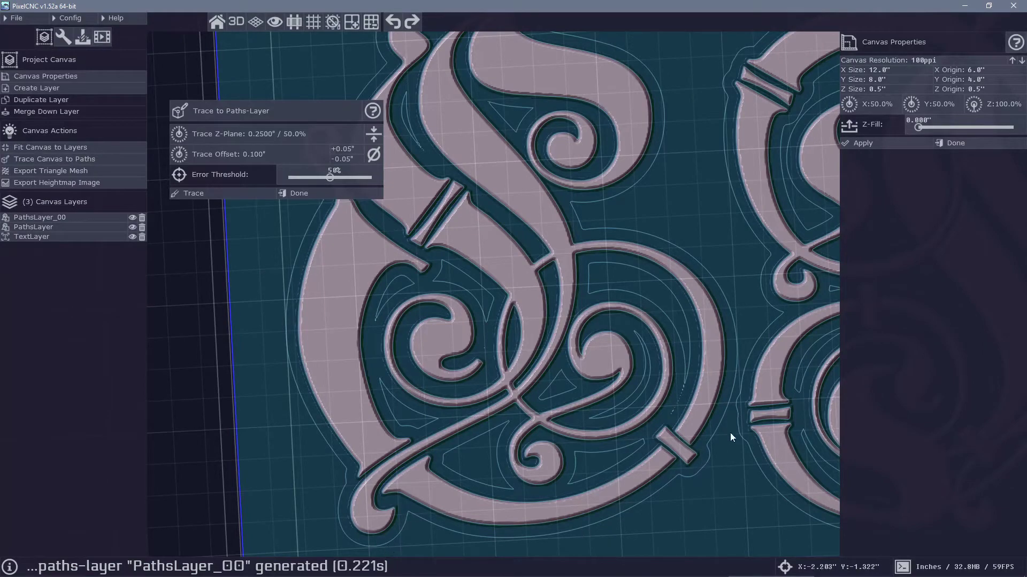
right_drag(603, 237, 710, 332)
drag(710, 332, 444, 359)
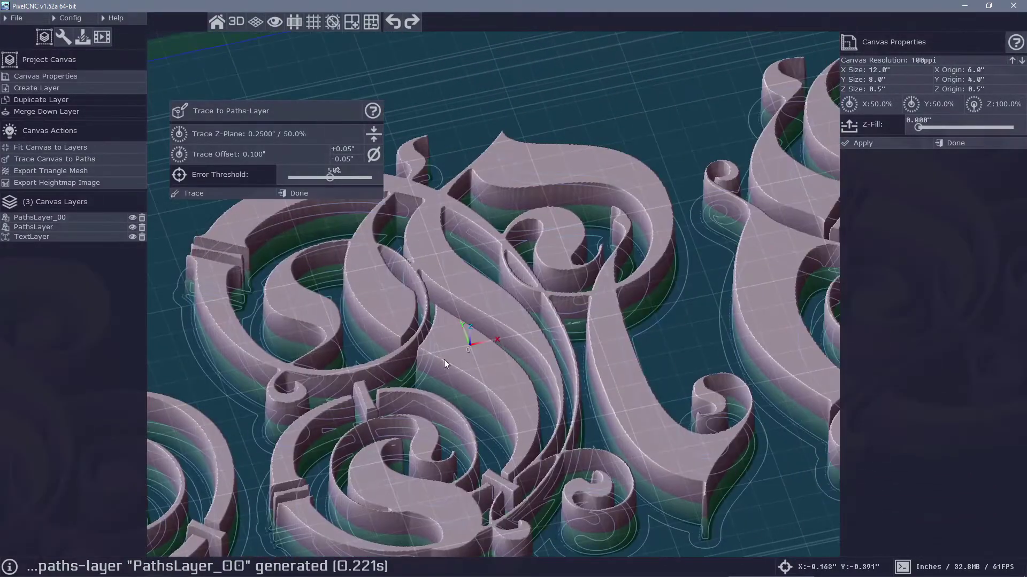
click(344, 160)
click(350, 160)
click(188, 193)
Select the paths layer traced with the -0.050 inch offset for inspection
right_drag(369, 321, 378, 351)
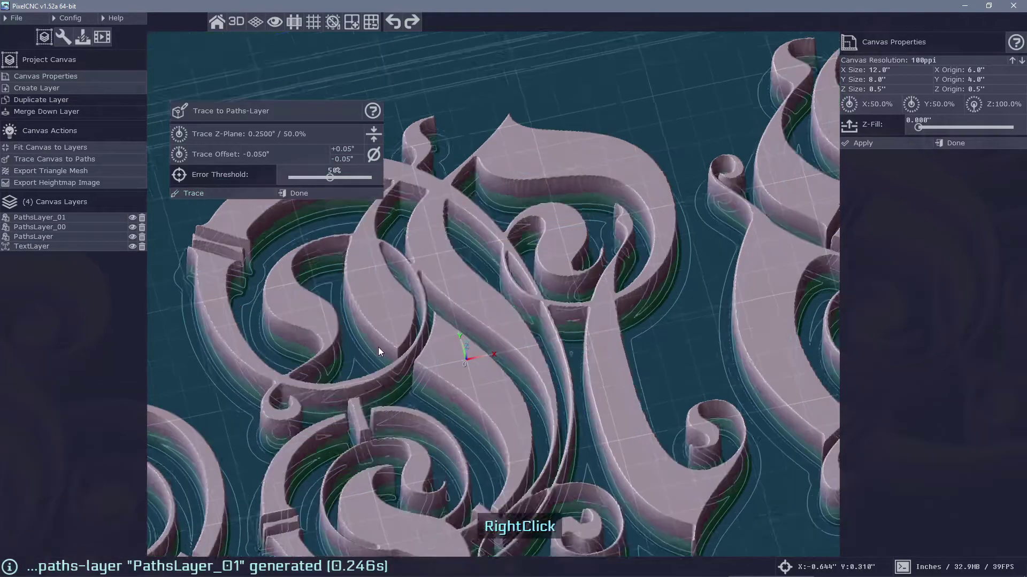
drag(378, 352, 445, 319)
click(74, 218)
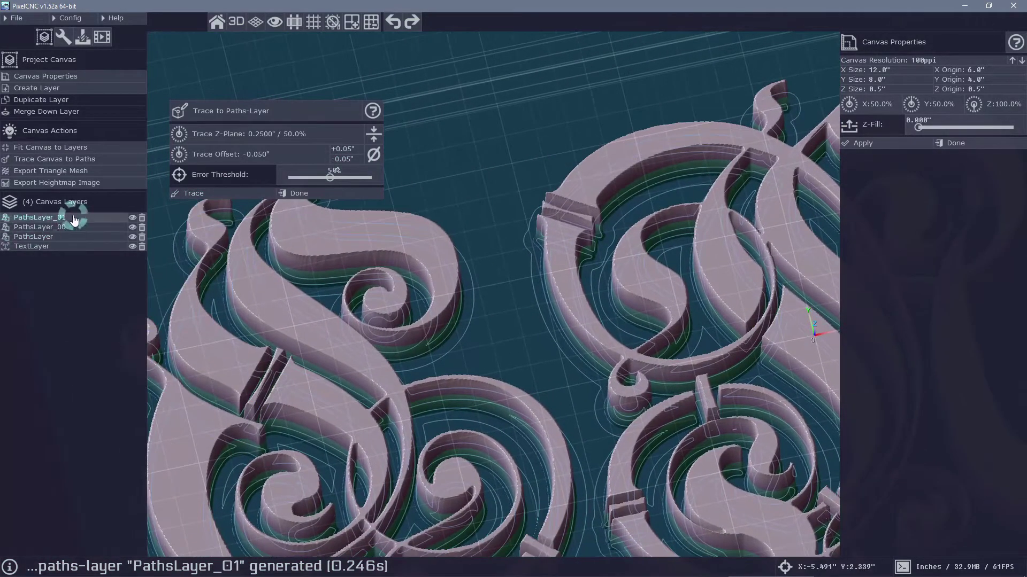
Look over the inset outlines on the lettering and hide the text layer so only the traced paths show
right_drag(517, 311, 504, 387)
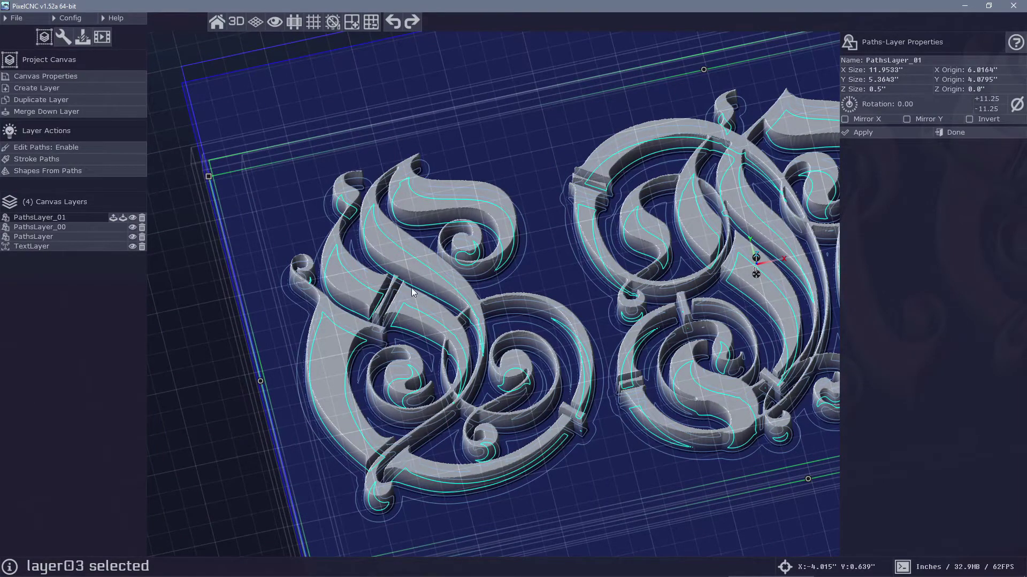
drag(702, 333, 408, 404)
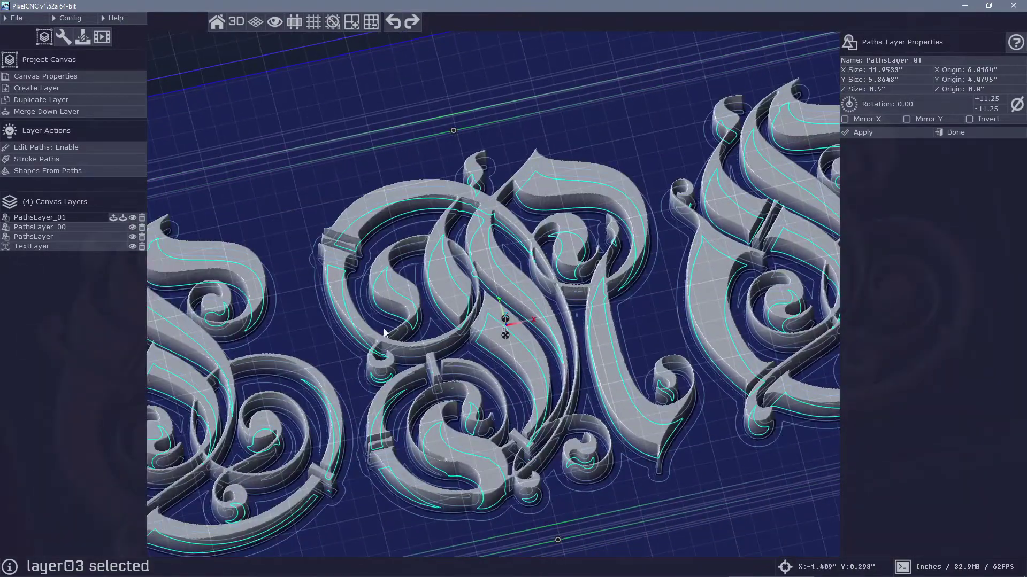
drag(384, 333, 502, 293)
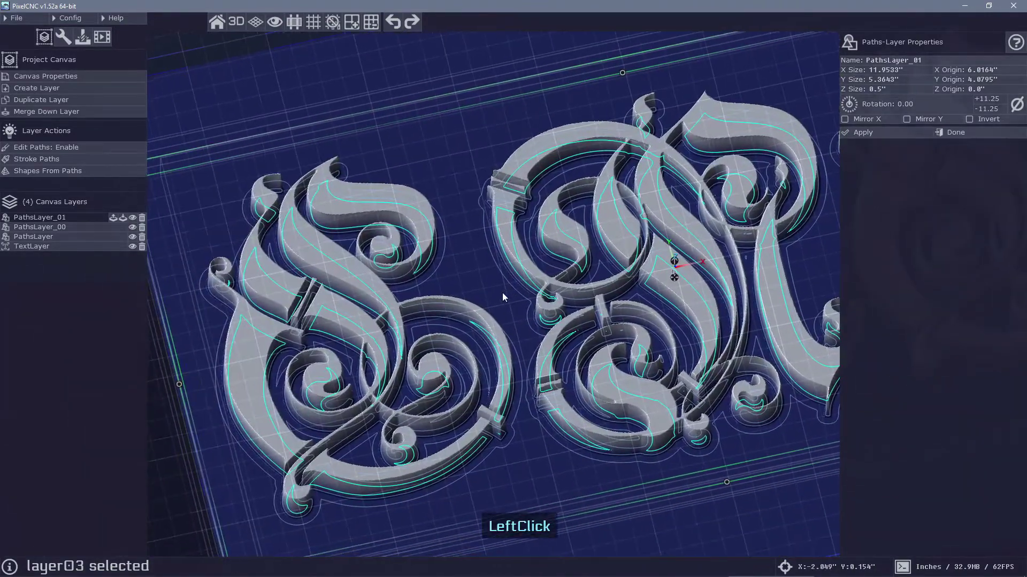
click(133, 247)
right_drag(254, 287, 660, 329)
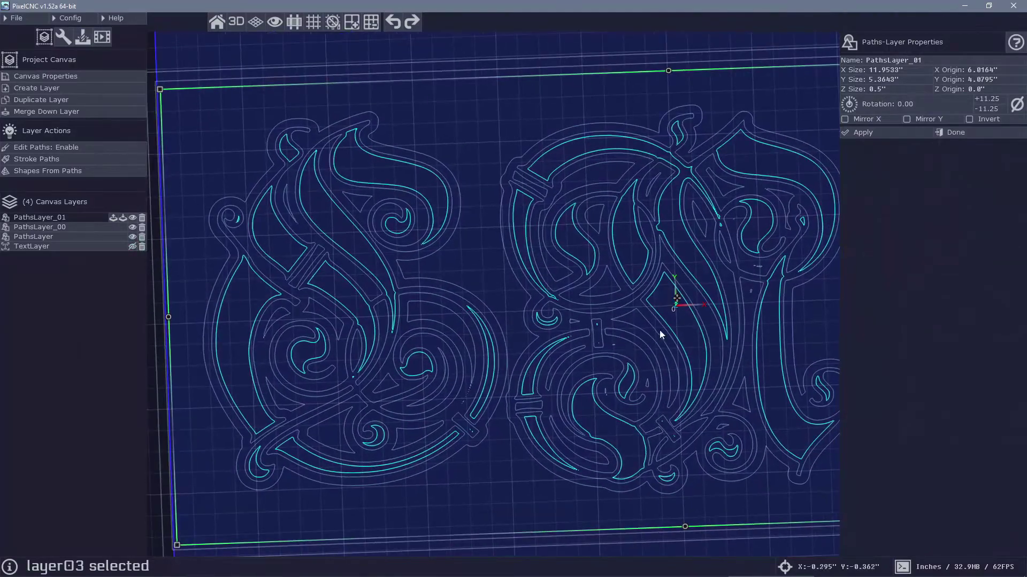
drag(659, 330, 462, 348)
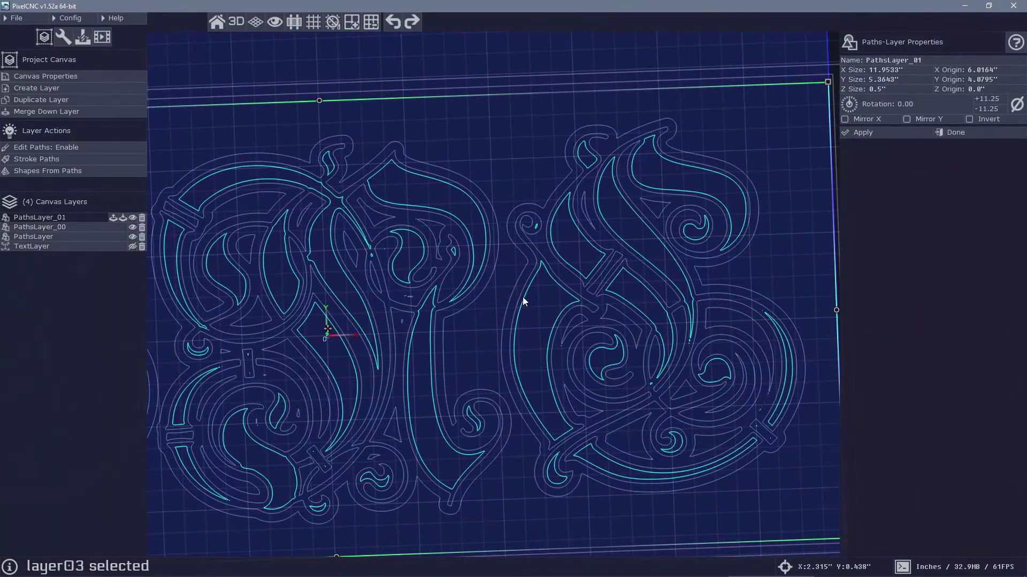
Compare the 0.100 inch offset outlines with the original traced outlines by selecting their paths layers in turn, ending on the original PathsLayer
click(50, 228)
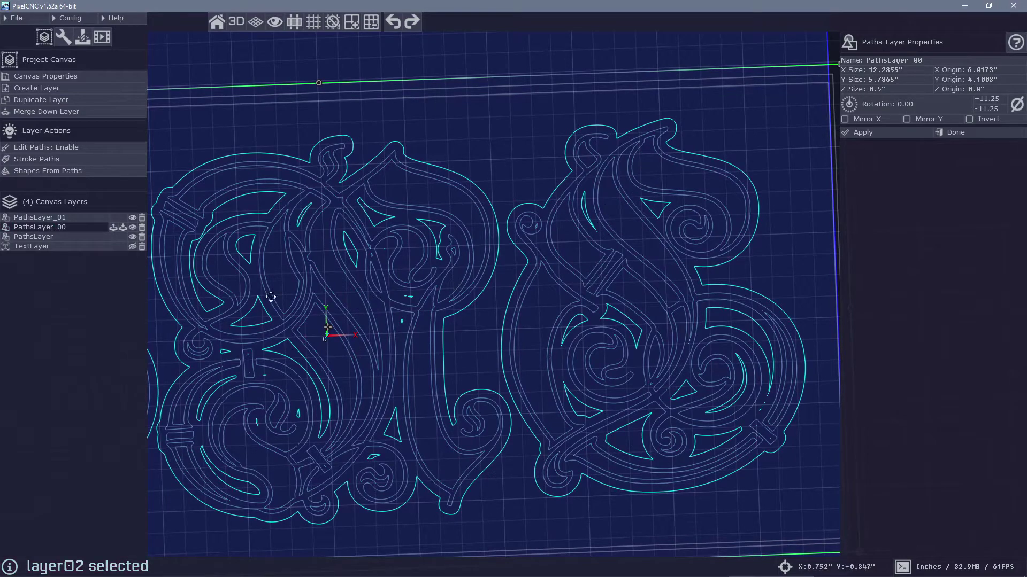
click(33, 237)
drag(331, 409, 522, 415)
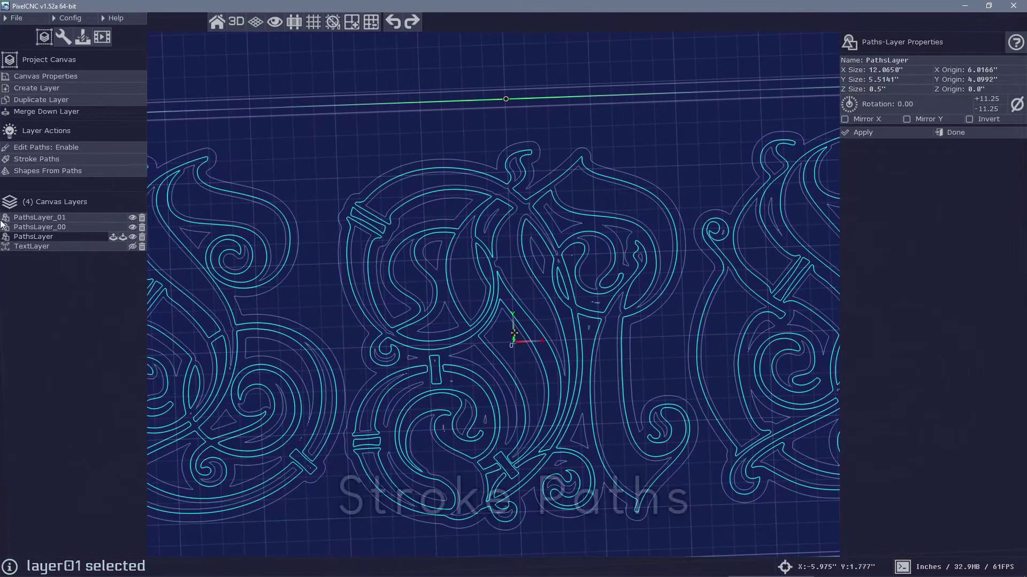
click(73, 232)
drag(240, 398, 383, 400)
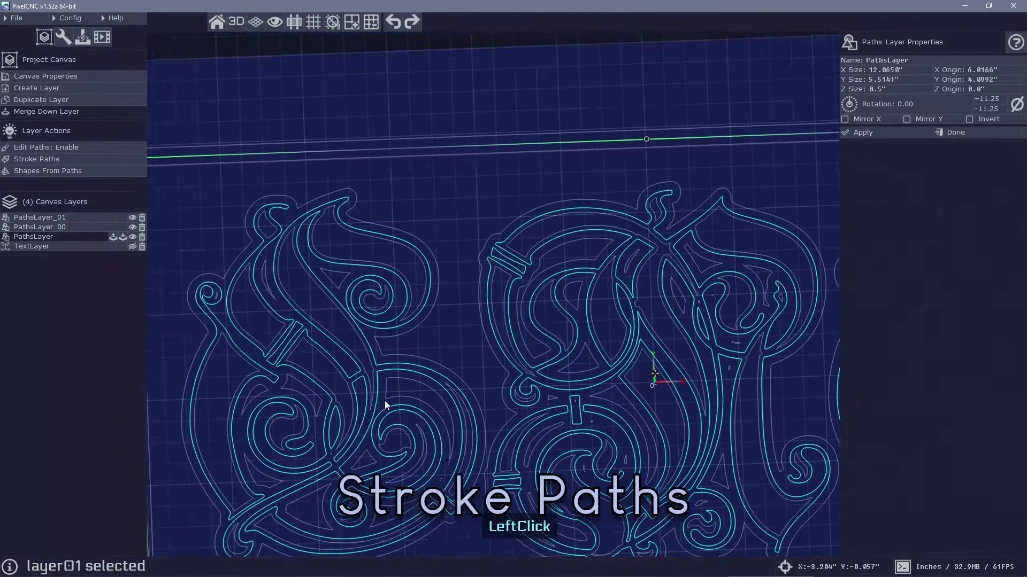
middle_drag(384, 399, 386, 274)
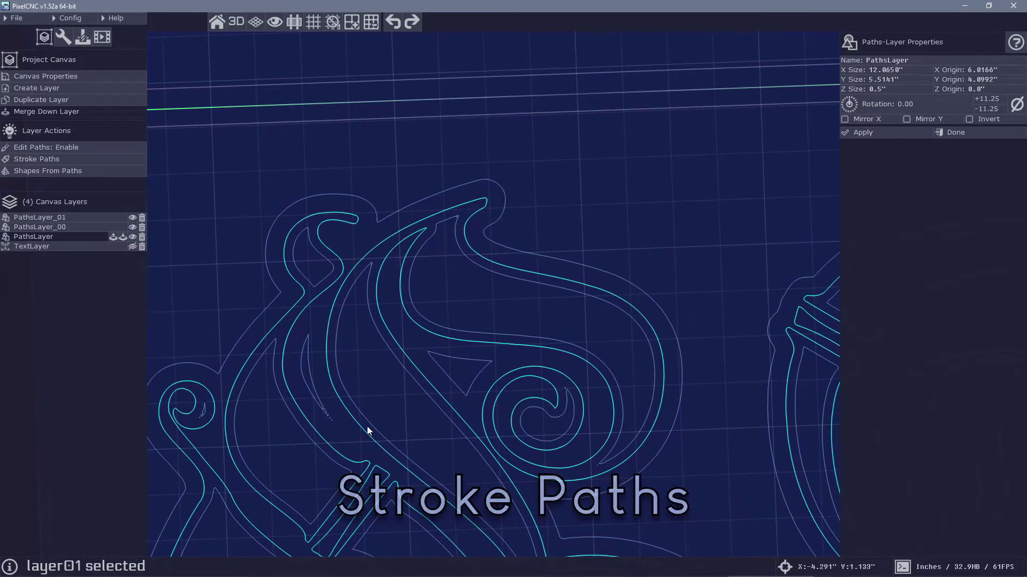
drag(366, 426, 477, 361)
Toggle the text layer's visibility and back again while examining the original paths layer's outlines
click(132, 247)
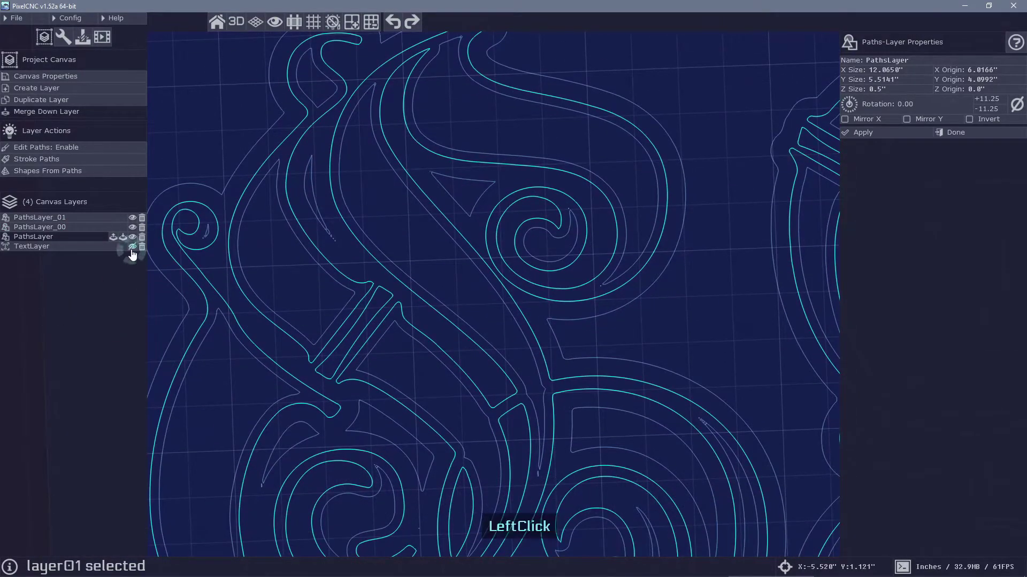
click(132, 246)
middle_drag(502, 374, 503, 274)
drag(503, 274, 419, 297)
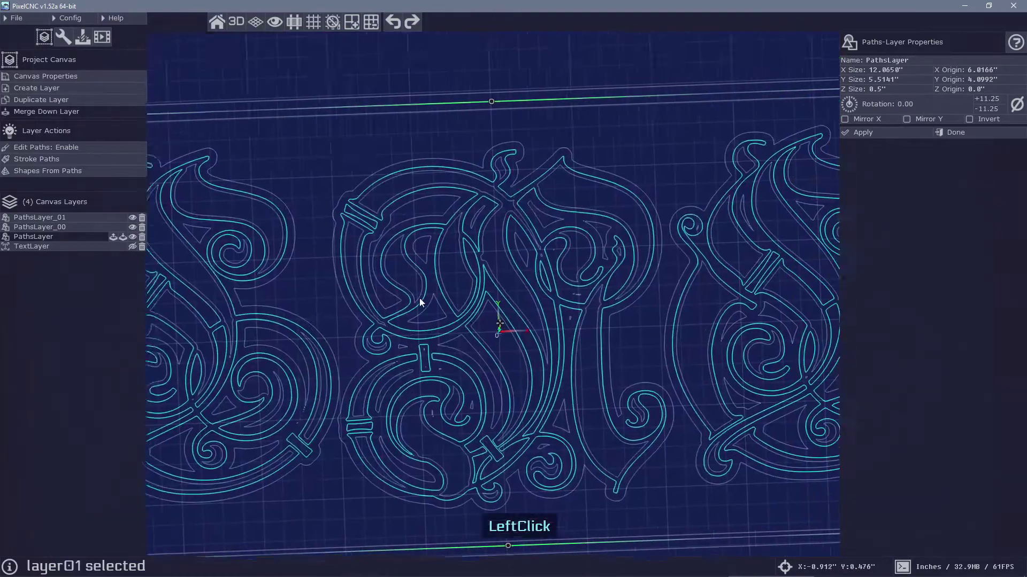
right_drag(420, 297, 460, 279)
mouse_move(239, 301)
mouse_down()
mouse_move(389, 287)
mouse_move(417, 264)
mouse_up()
Open Stroke Paths for the paths layer and set brush shape to 100%, brush diameter to 0.225 inches and brush value to 51%
click(62, 162)
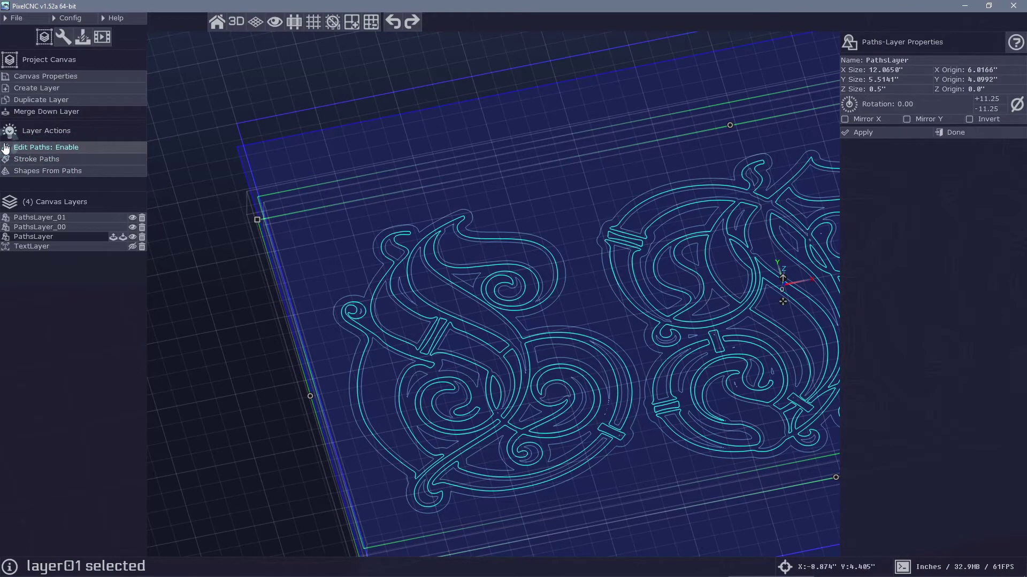
click(57, 162)
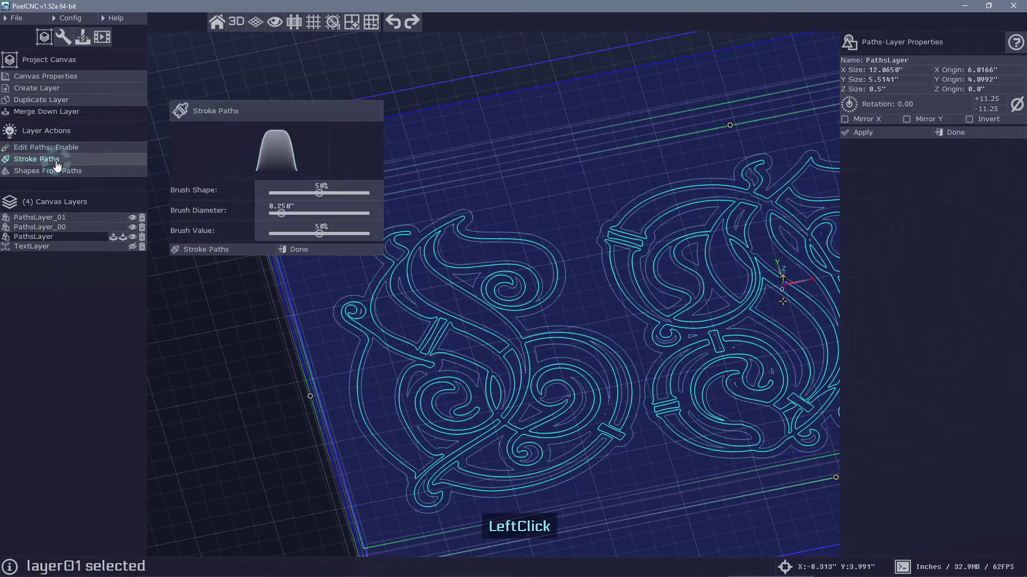
mouse_move(319, 193)
mouse_down()
mouse_move(272, 193)
mouse_move(367, 193)
mouse_move(270, 192)
mouse_move(370, 193)
mouse_up()
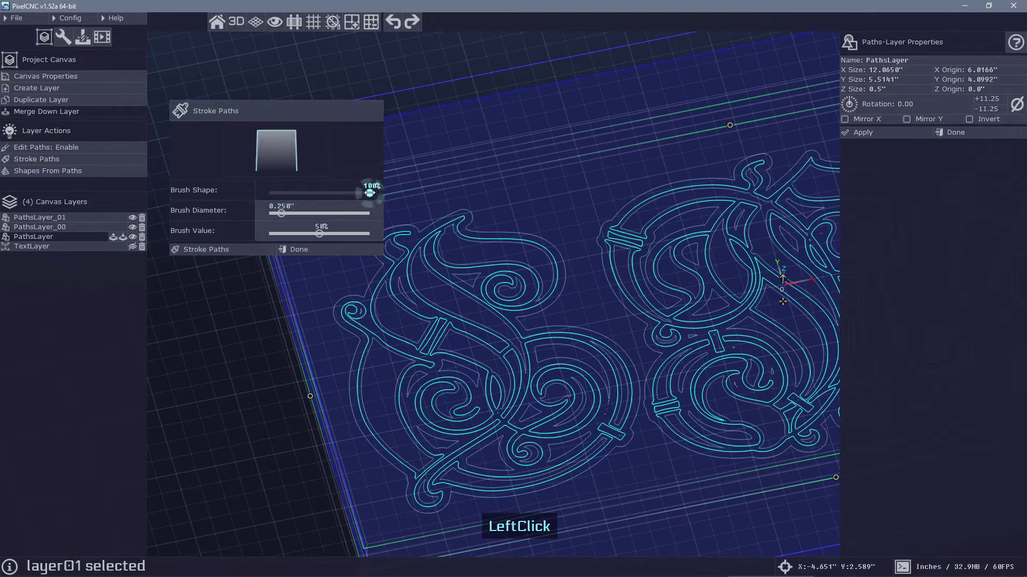
mouse_move(281, 214)
mouse_down()
mouse_move(365, 213)
mouse_move(280, 213)
mouse_move(304, 233)
mouse_move(274, 233)
mouse_move(331, 233)
mouse_up()
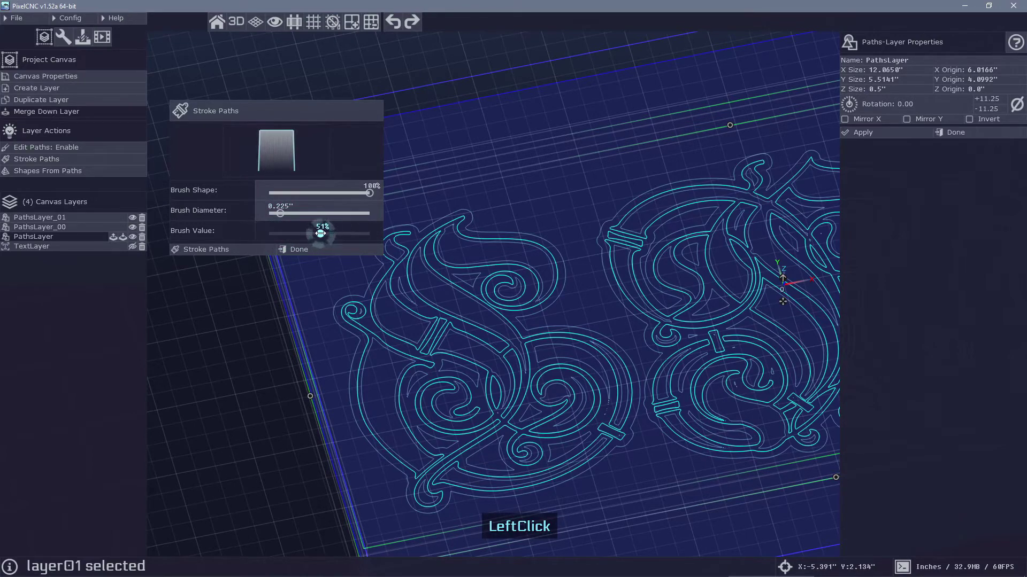
mouse_move(320, 233)
mouse_down()
mouse_move(305, 233)
mouse_move(369, 233)
mouse_move(320, 233)
mouse_up()
Stroke the whole paths layer with a 49% brush shape, 0.115 inch brush diameter and 50% brush value
drag(706, 374, 698, 342)
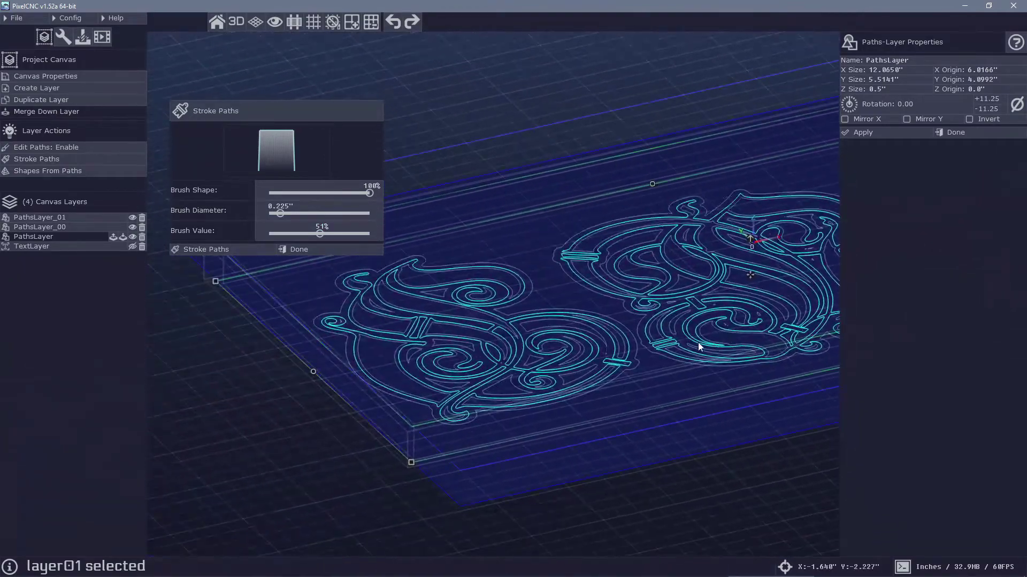
right_drag(626, 292, 651, 314)
drag(651, 315, 603, 325)
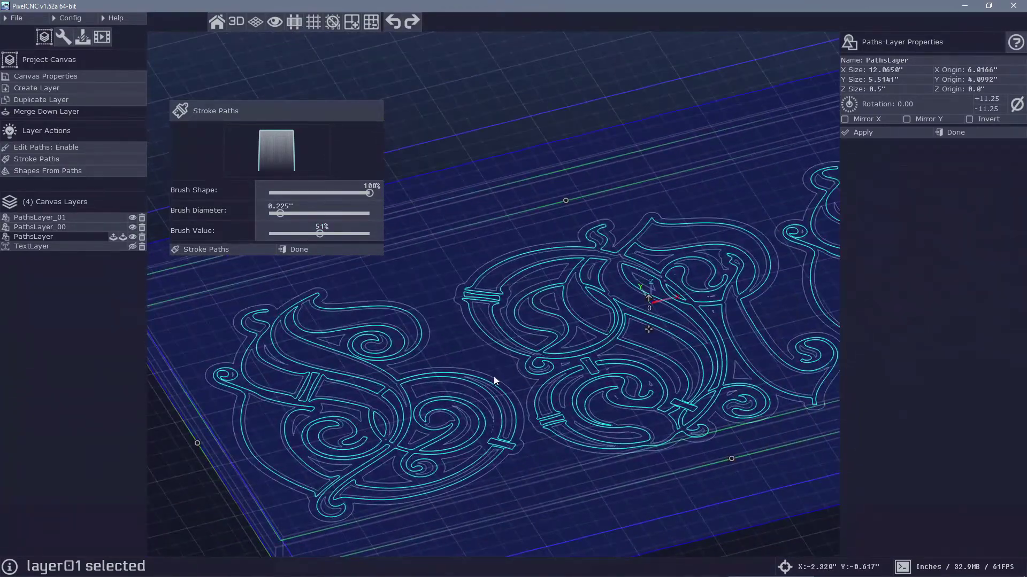
click(648, 298)
click(319, 233)
click(280, 212)
drag(280, 212, 274, 213)
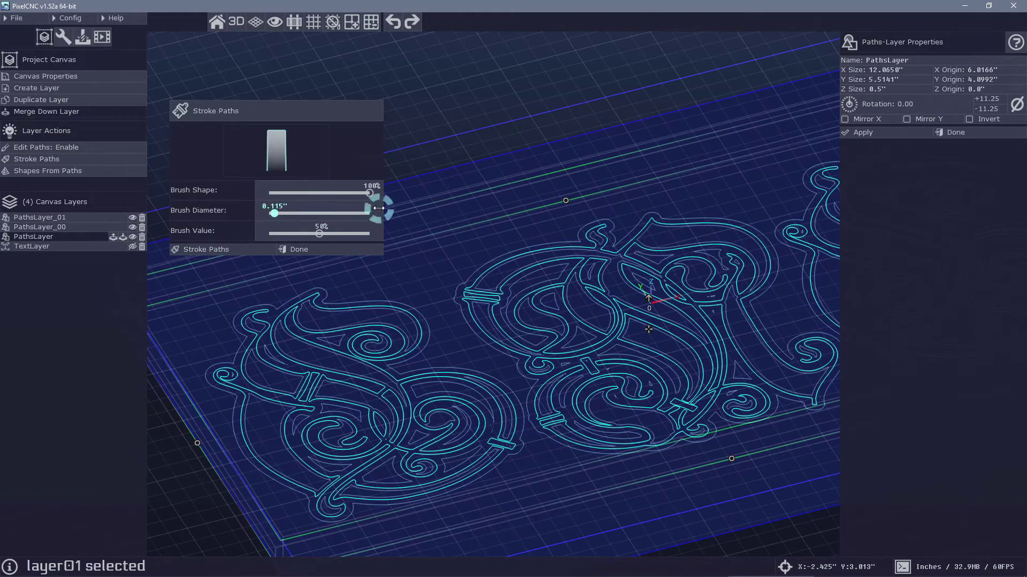
drag(369, 192, 319, 192)
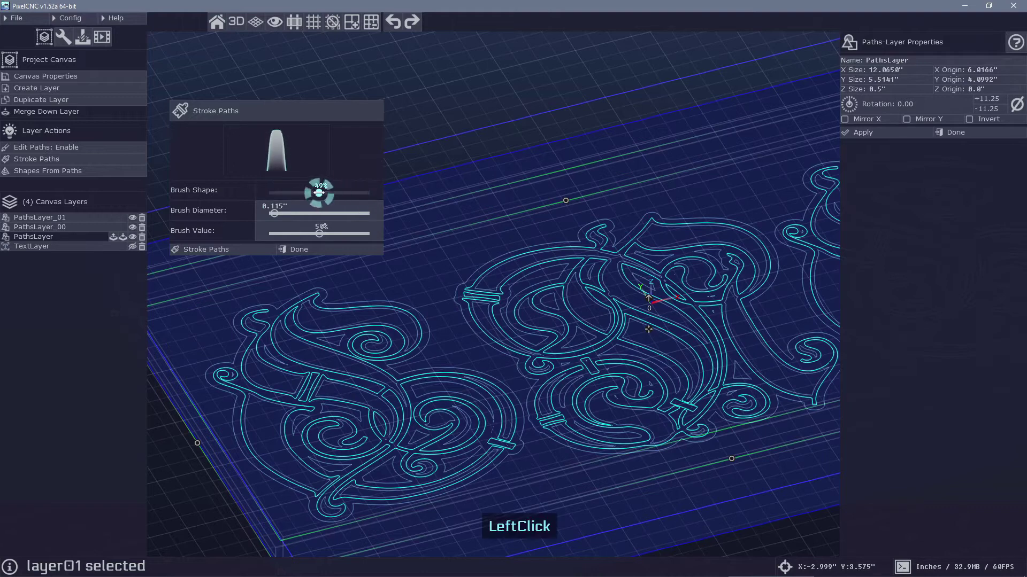
click(208, 249)
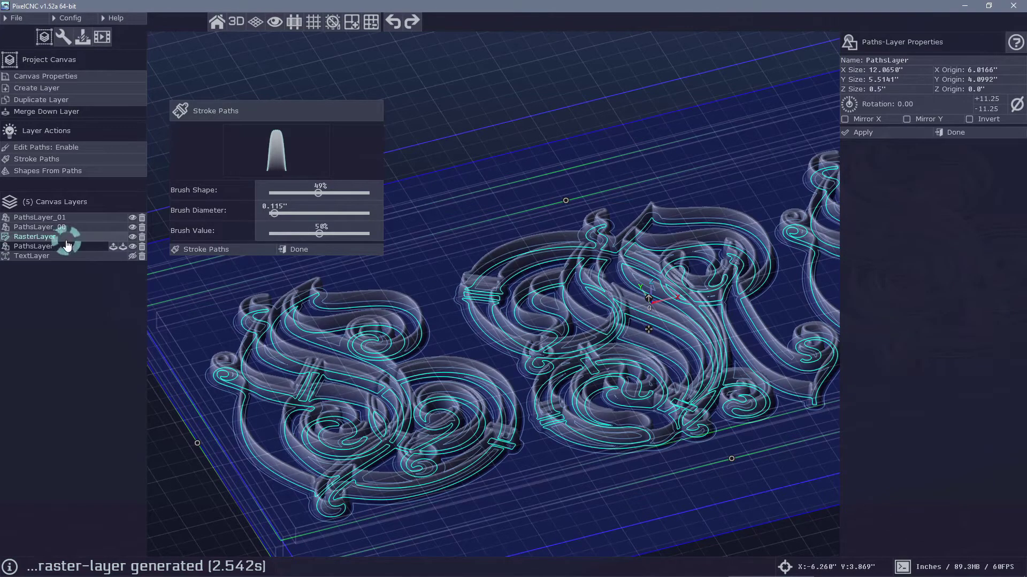
Select the new raster layer and hide all three paths layers
click(86, 238)
click(64, 237)
right_drag(251, 266, 567, 364)
scroll(158, 304, up, 2)
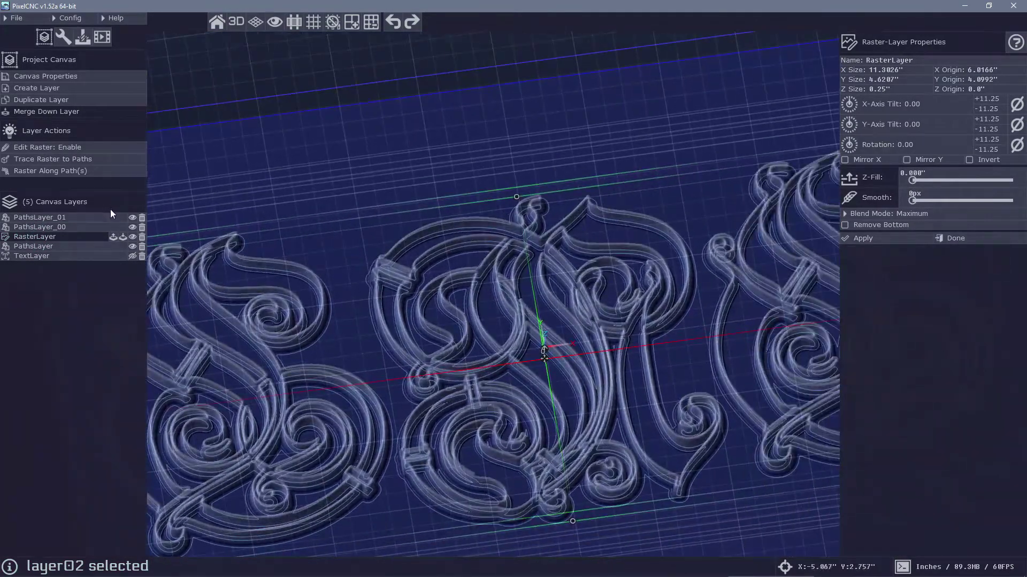
click(133, 218)
click(132, 228)
click(133, 246)
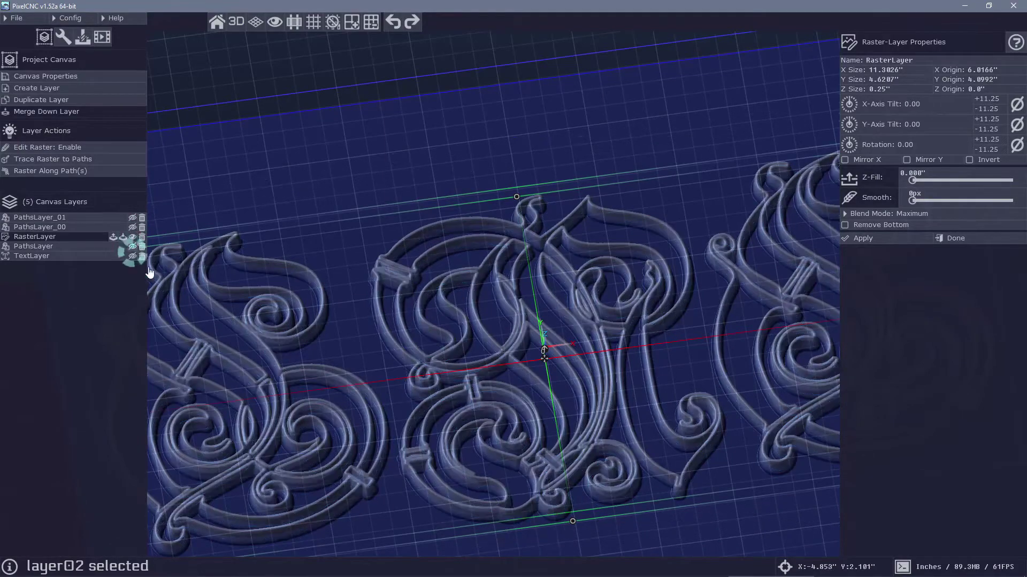
Deselect the raster layer and examine the rounded strokes along the lettering
right_drag(427, 331, 623, 332)
click(447, 406)
drag(623, 332, 331, 212)
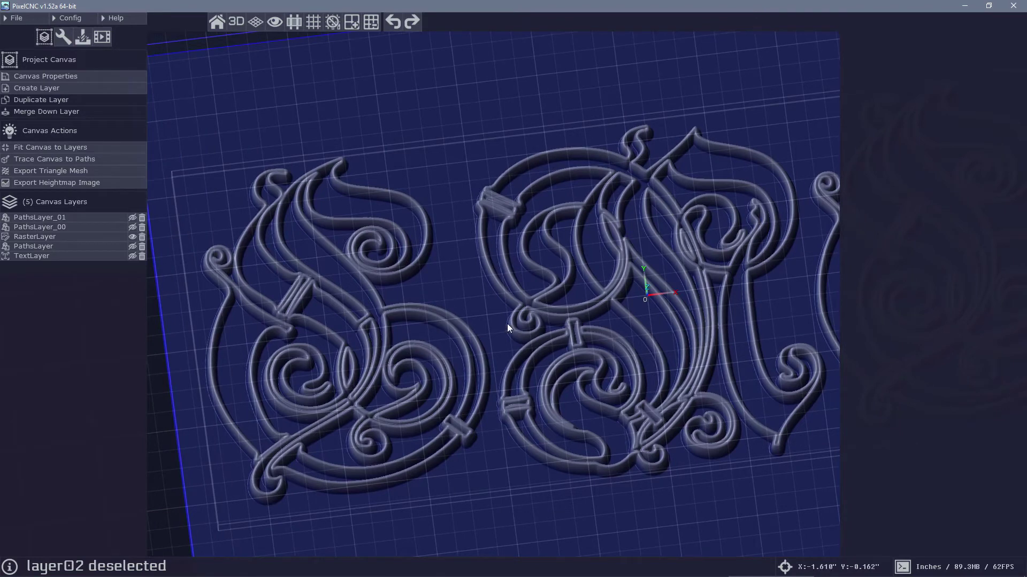
Select the original PathsLayer, make it visible and hide the raster layer
click(351, 266)
click(62, 242)
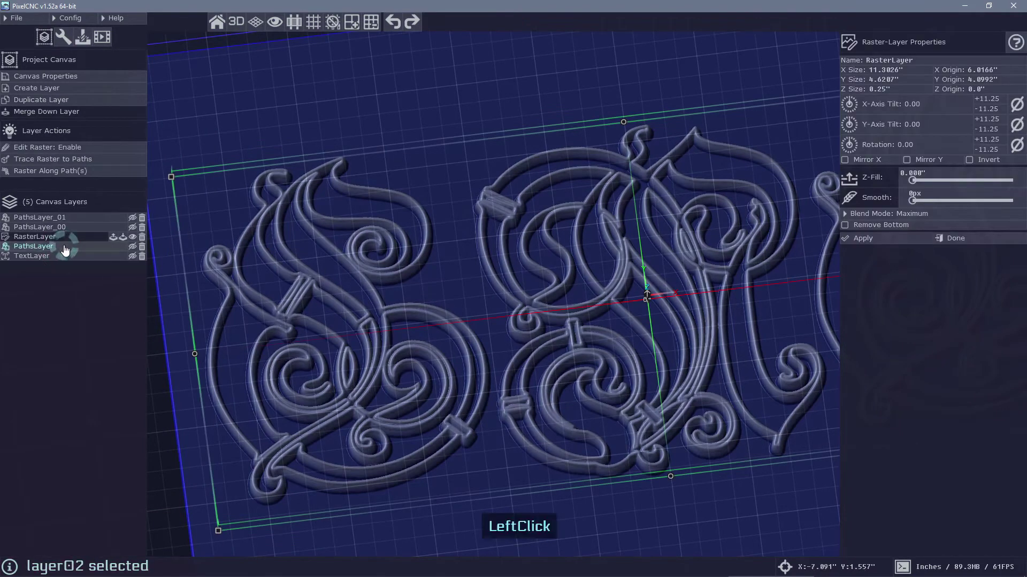
click(132, 246)
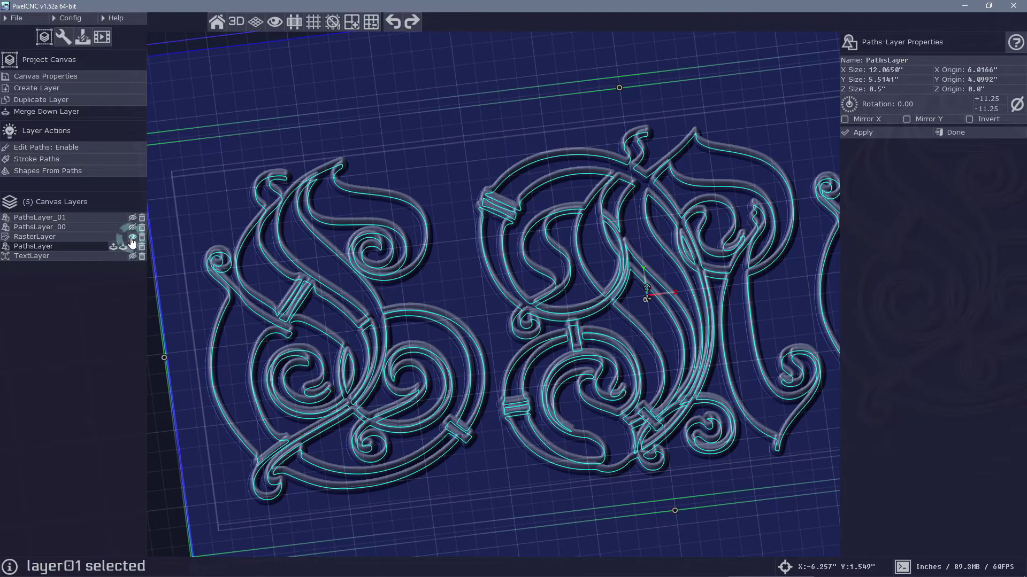
click(133, 237)
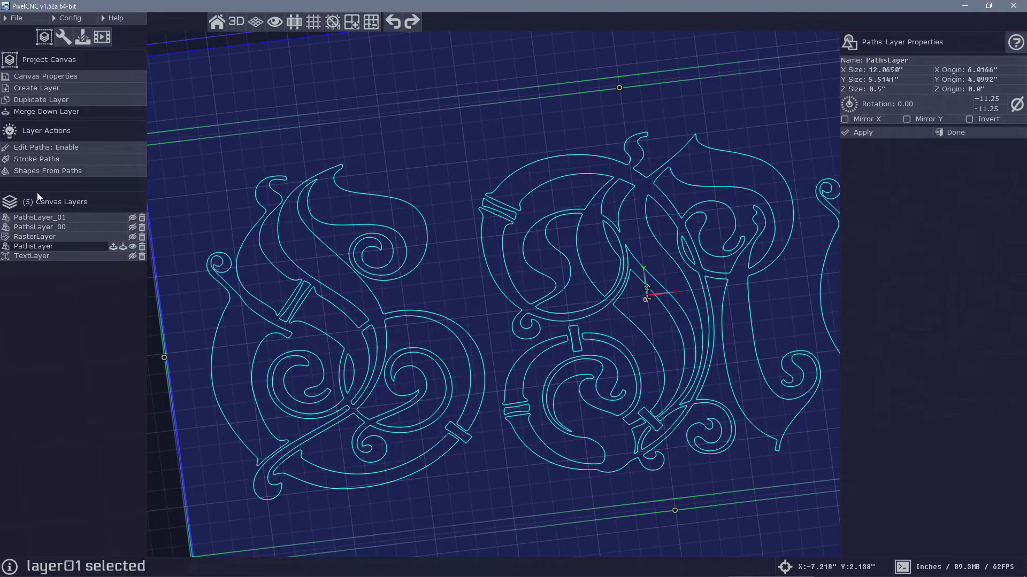
Enable path editing and stroke only the first letter C's paths with 26% brush shape, 0.255 inch brush diameter and 100% brush value
click(45, 150)
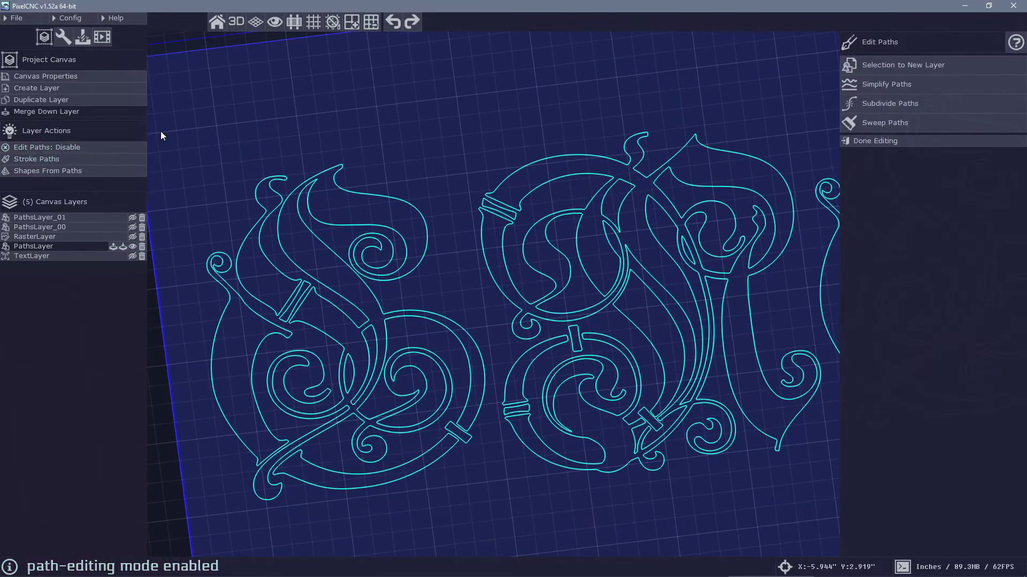
shift+drag(203, 129, 468, 515)
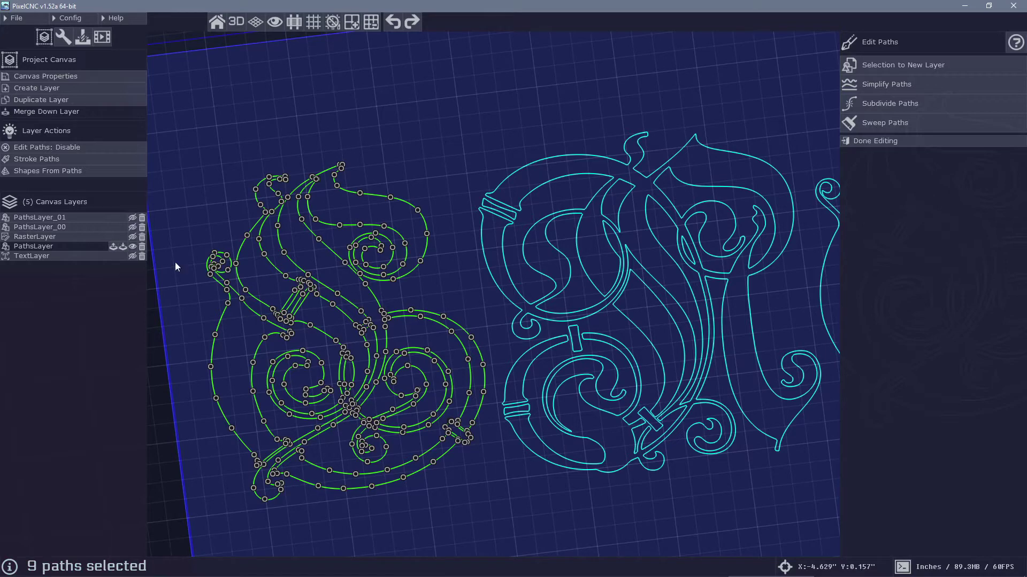
click(36, 159)
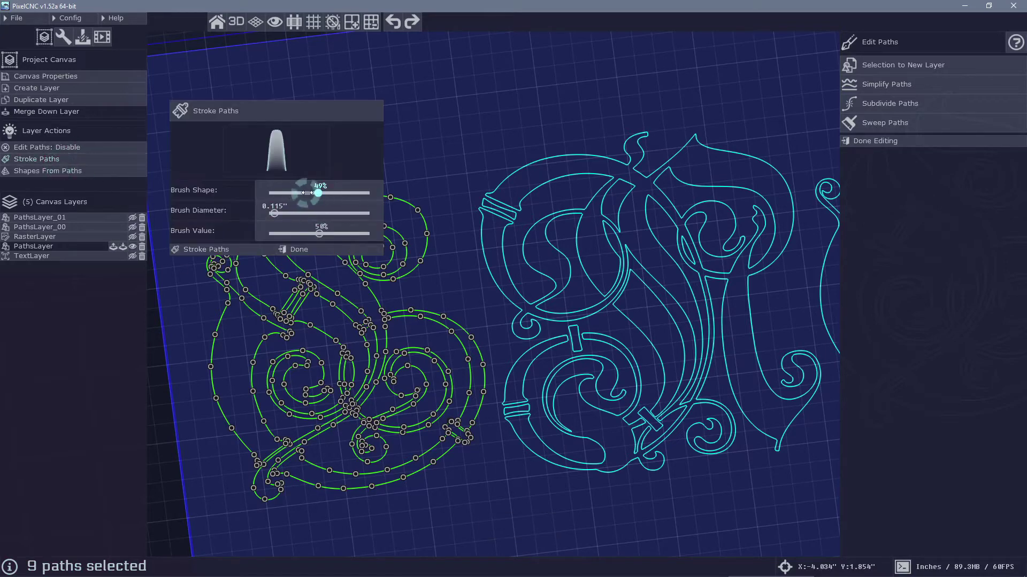
mouse_move(307, 193)
mouse_down()
mouse_move(280, 213)
mouse_move(370, 233)
mouse_up()
click(278, 213)
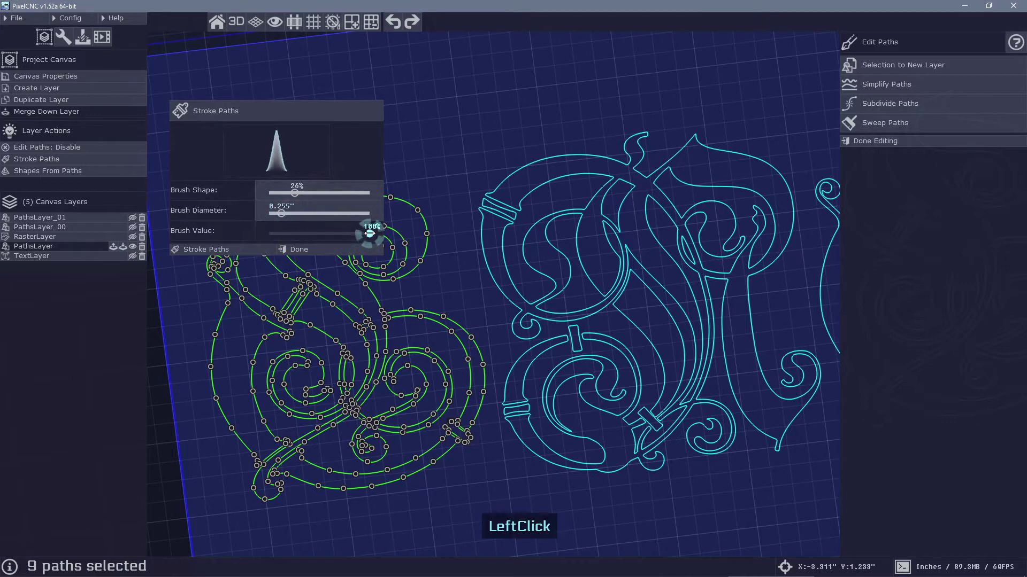
click(205, 249)
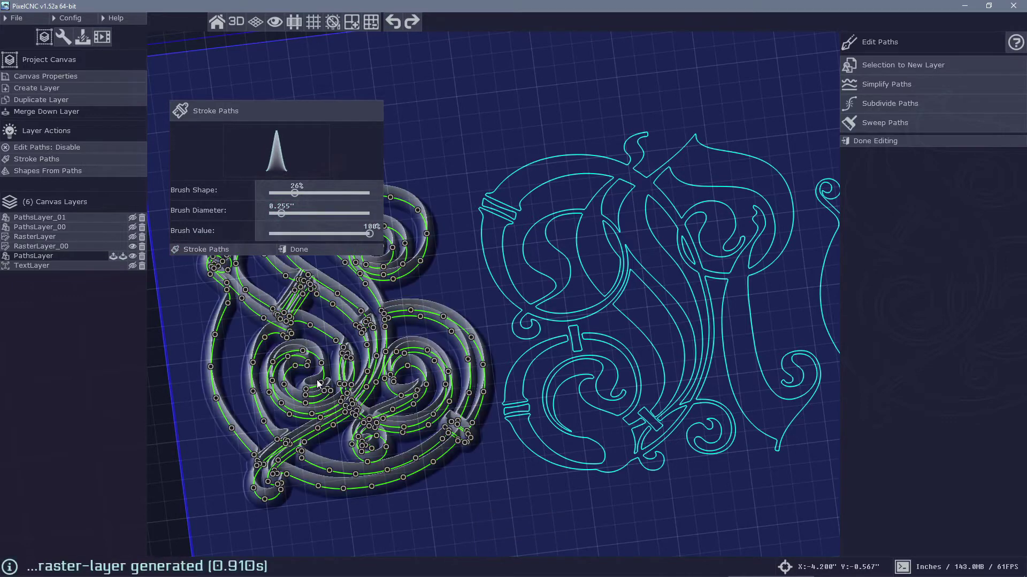
Select the first C's new raster layer and examine its pointed stroke profile from several angles
click(58, 252)
right_drag(155, 310, 381, 352)
drag(380, 353, 552, 361)
middle_drag(552, 361, 470, 324)
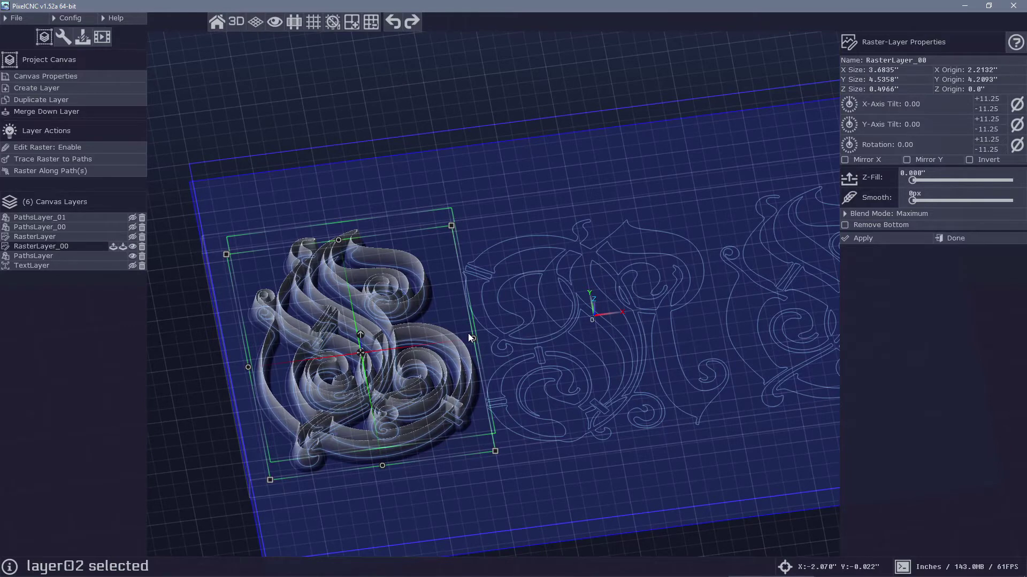
right_drag(469, 337, 538, 335)
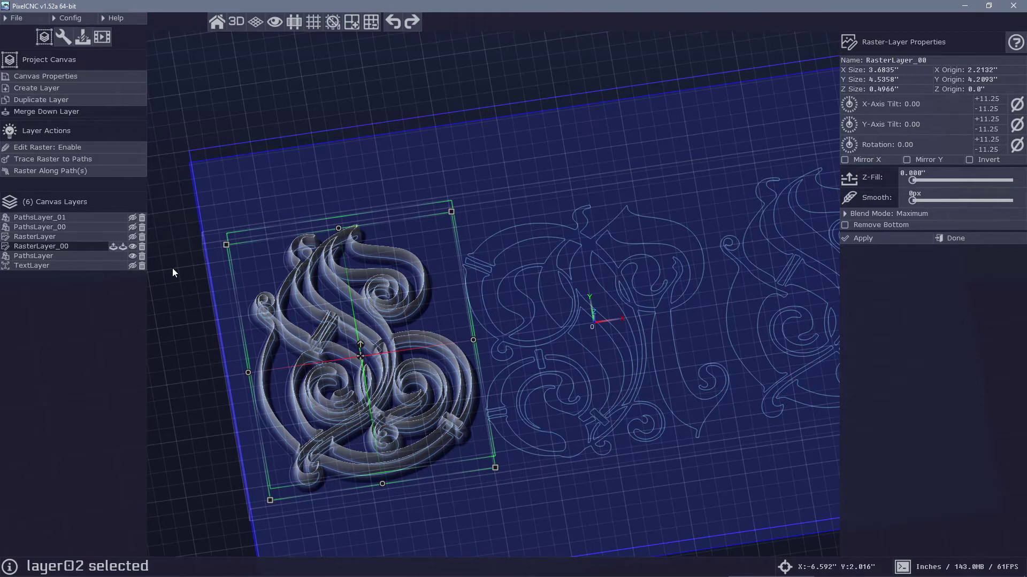
Hide the first C's raster layer and select the original PathsLayer
click(133, 247)
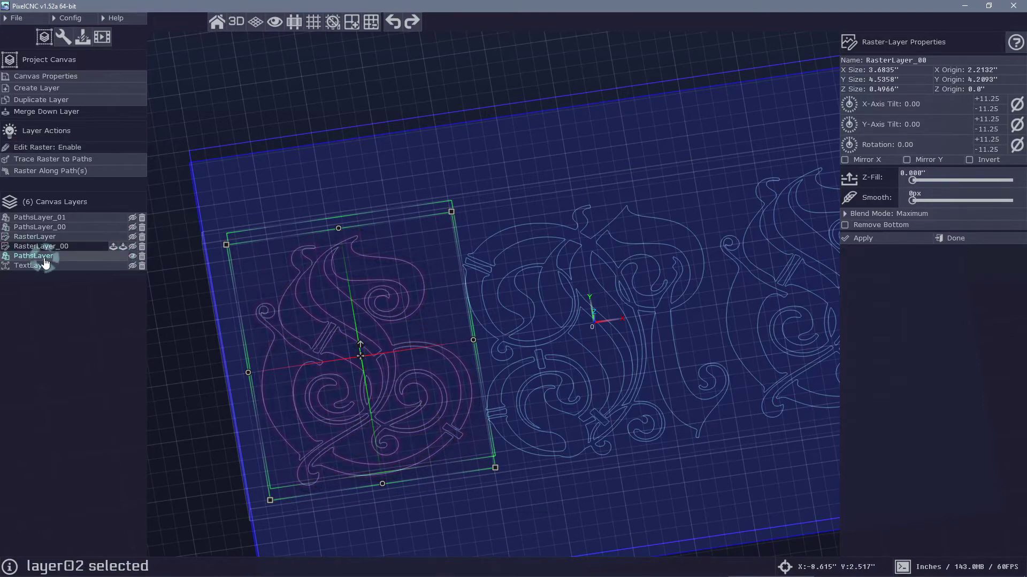
click(65, 255)
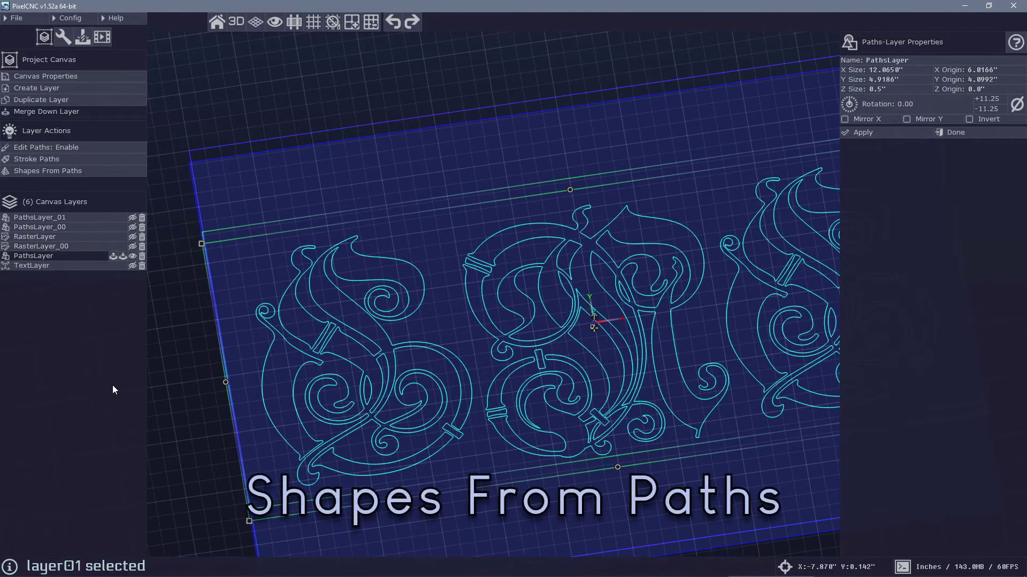
Open the Shapes From Paths options for the PathsLayer and move the dialog clear of the lettering
drag(618, 383, 551, 383)
right_drag(551, 383, 545, 359)
click(49, 175)
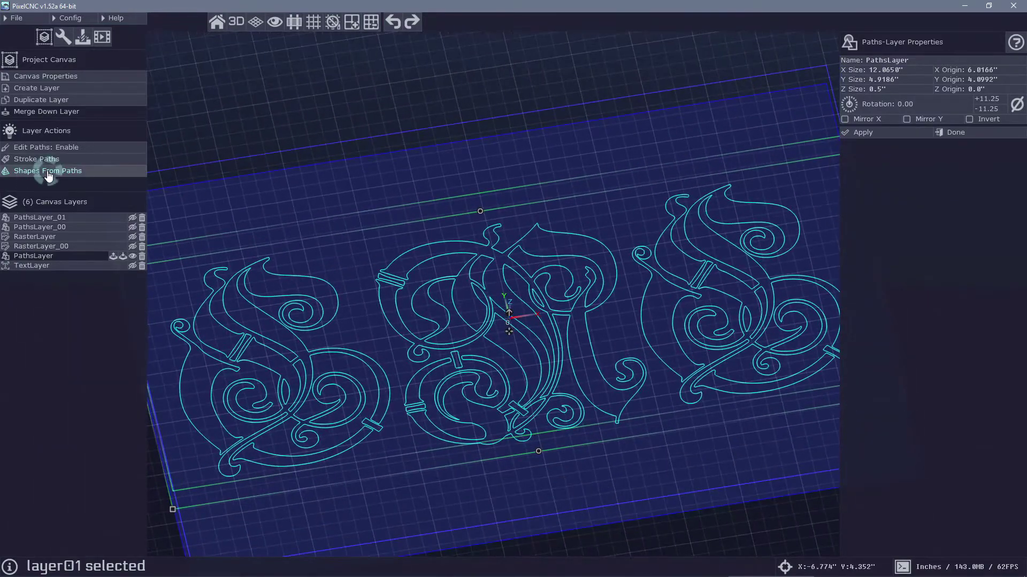
click(48, 171)
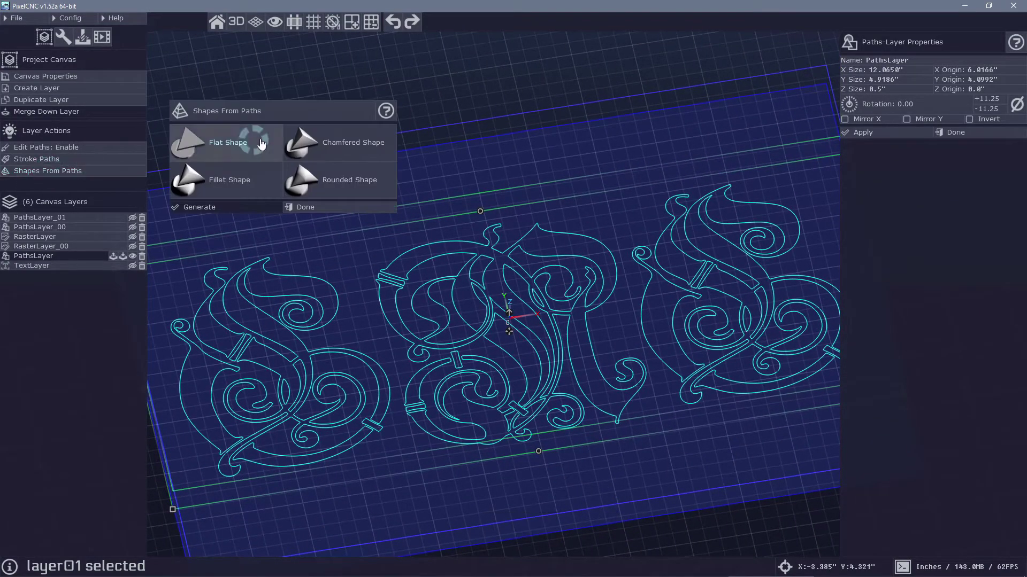
drag(279, 115, 283, 89)
click(289, 106)
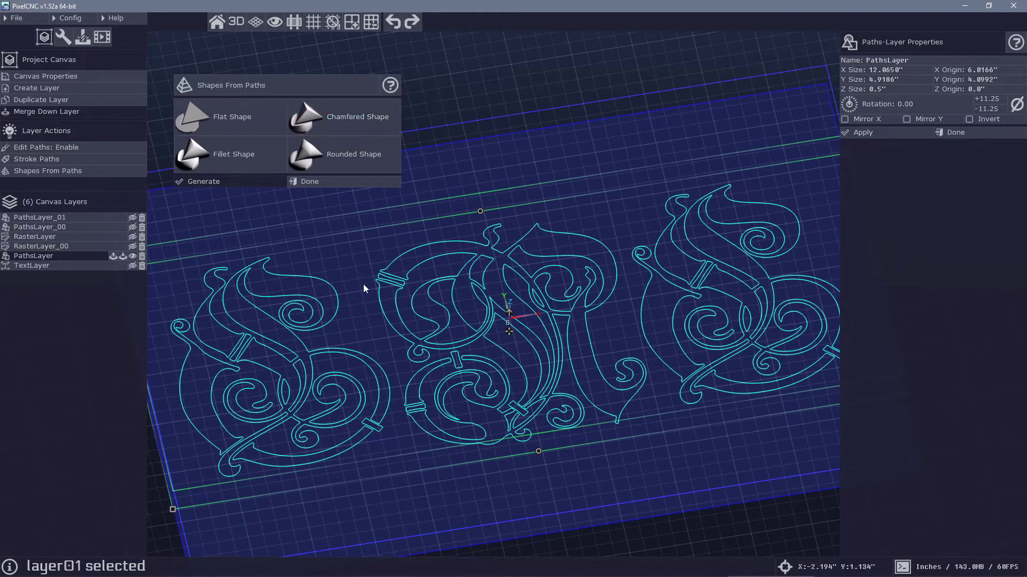
Look through the Flat, Chamfered, Fillet and Rounded shape options and the settings each one offers
click(258, 109)
click(371, 111)
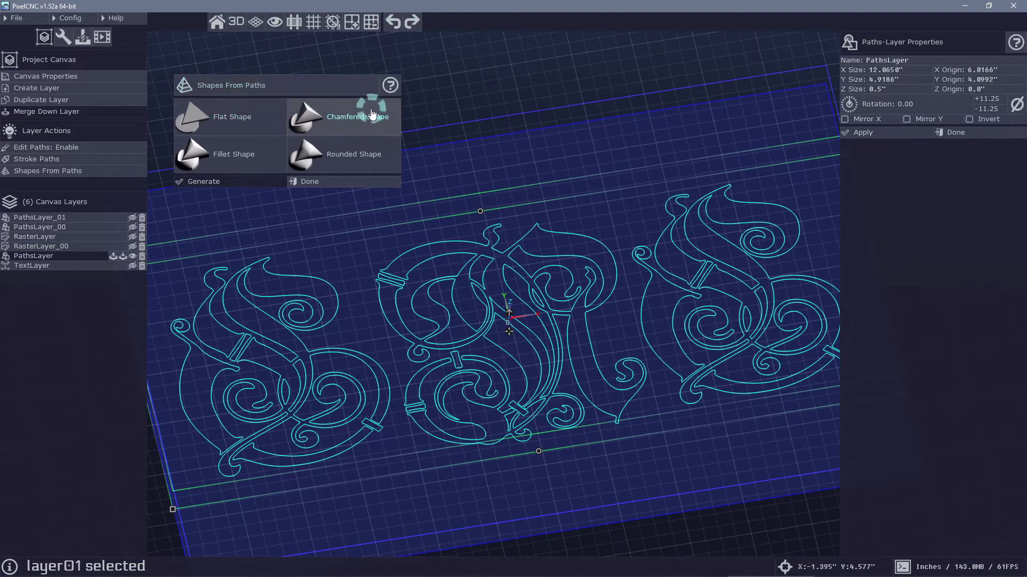
click(246, 155)
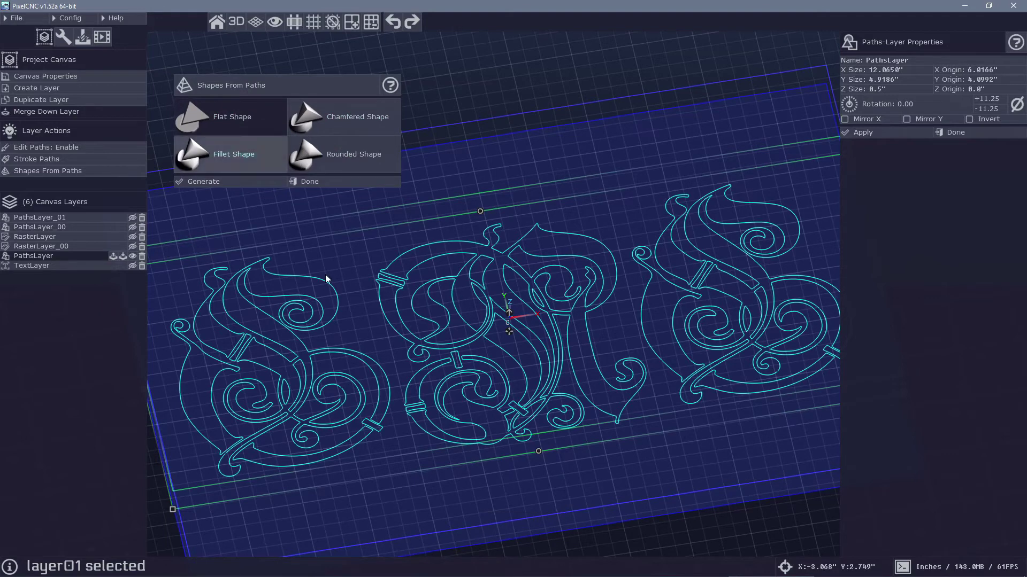
right_drag(325, 278, 306, 229)
click(344, 113)
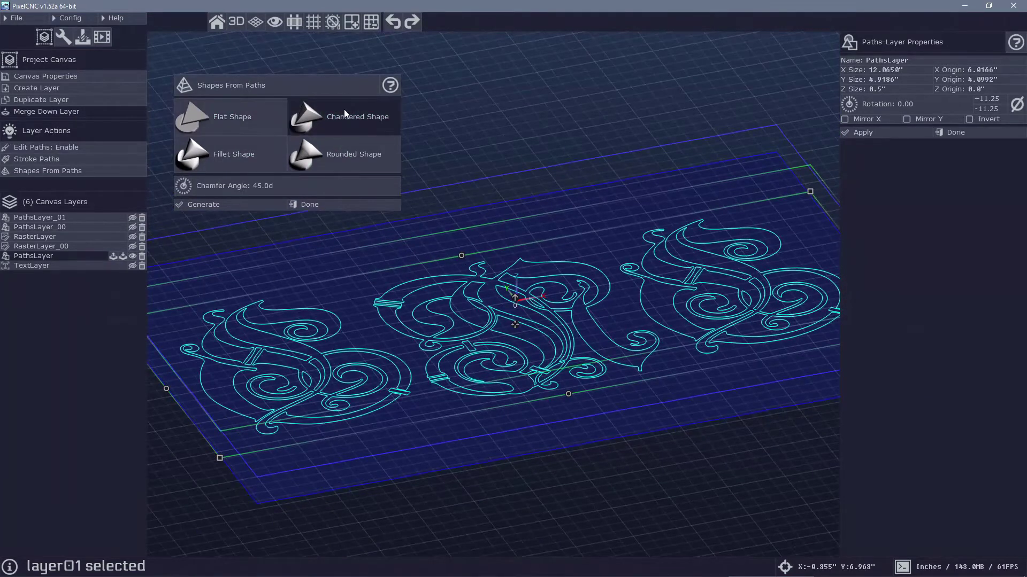
click(235, 161)
click(315, 163)
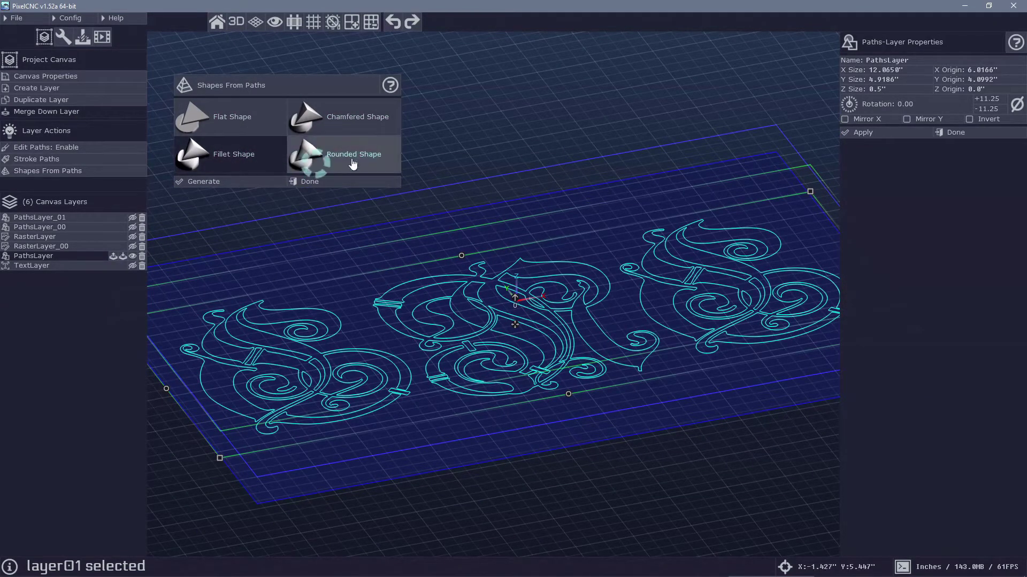
Reduce the PathsLayer's Z size to about 0.244 inch and generate a Flat Shape from its paths
click(239, 124)
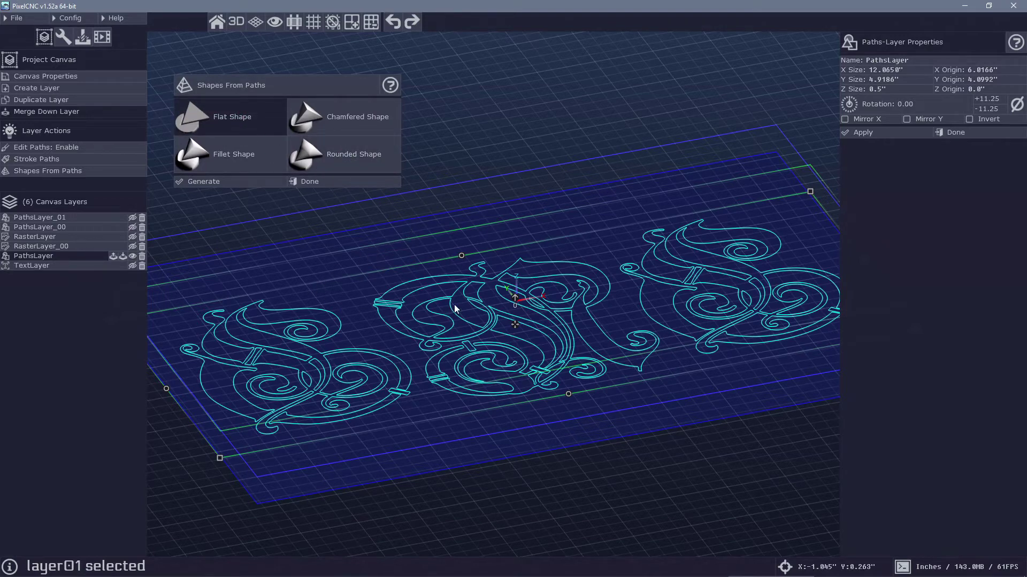
click(515, 305)
drag(515, 305, 646, 352)
right_drag(372, 344, 600, 344)
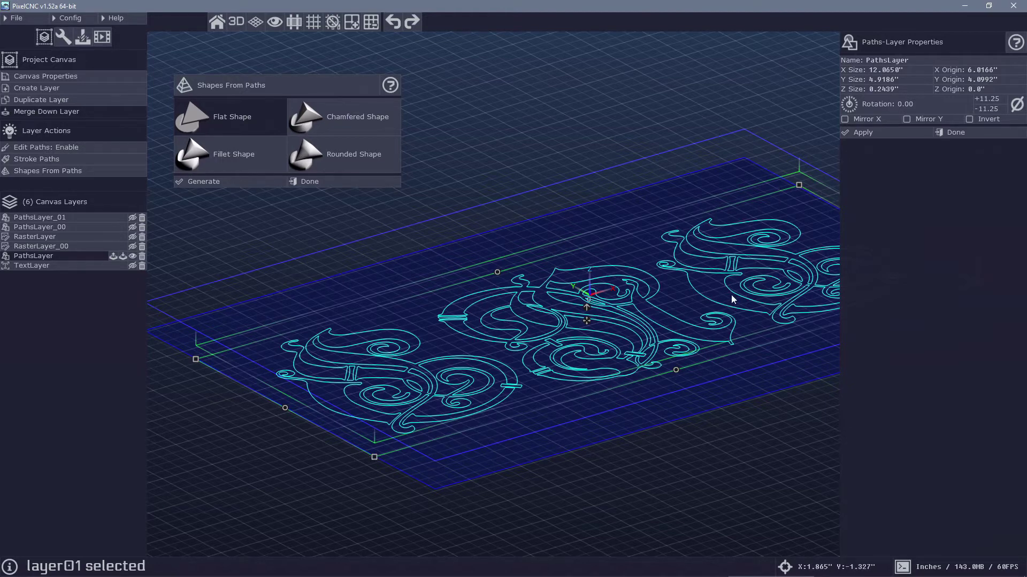
click(210, 183)
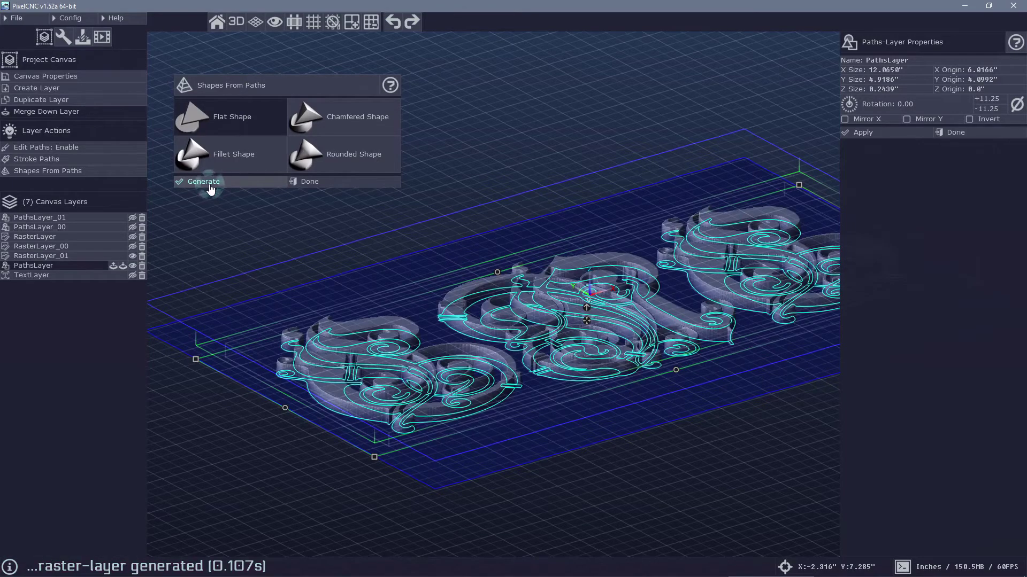
Examine the generated flat shape around the letter N up close with the PathsLayer deselected
scroll(465, 300, up, 5)
drag(465, 299, 449, 348)
right_drag(449, 348, 498, 426)
key(Escape)
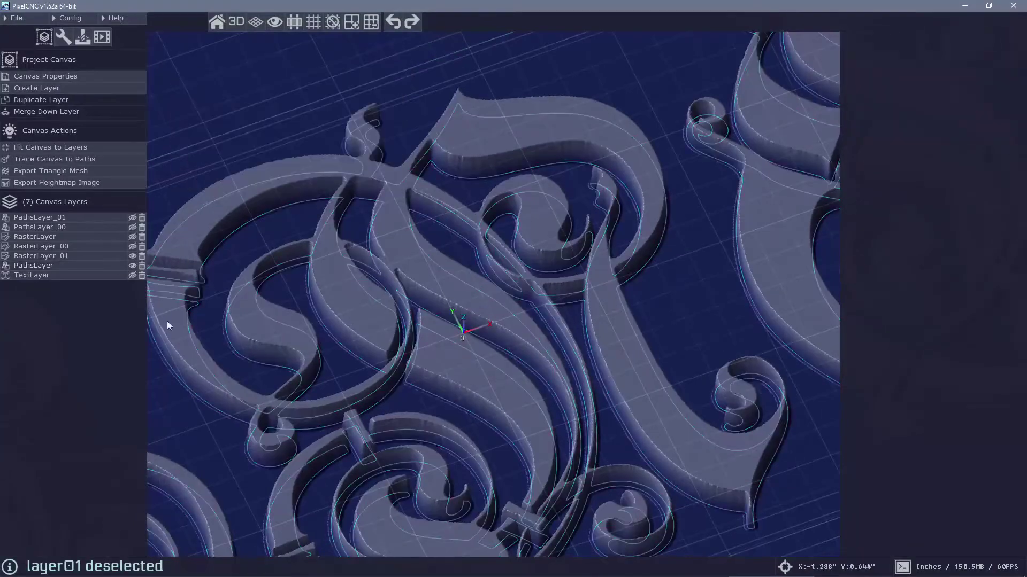
Compare the Z size of the PathsLayer with that of the raster layer generated from it
click(52, 266)
click(904, 89)
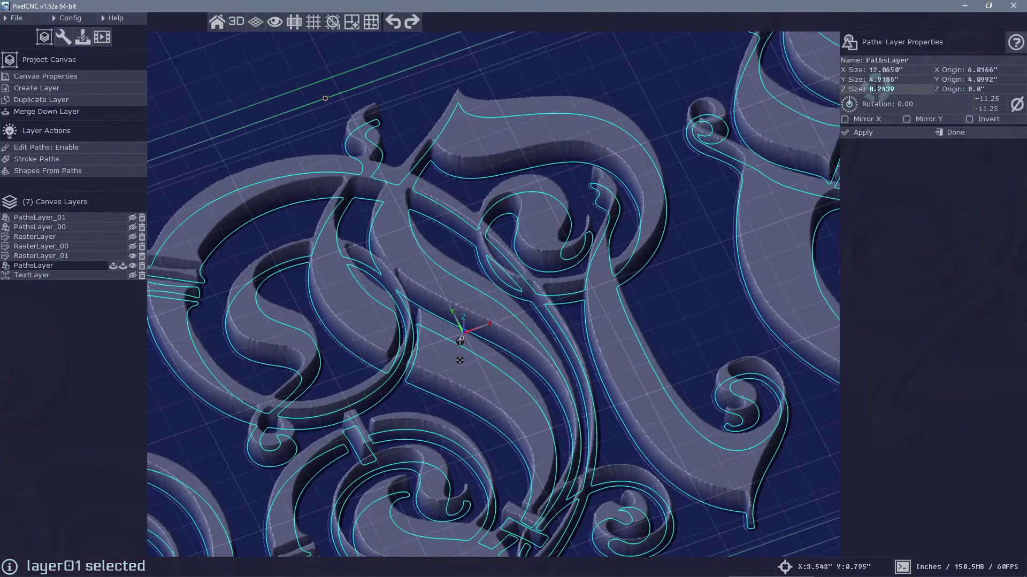
right_drag(315, 496, 267, 439)
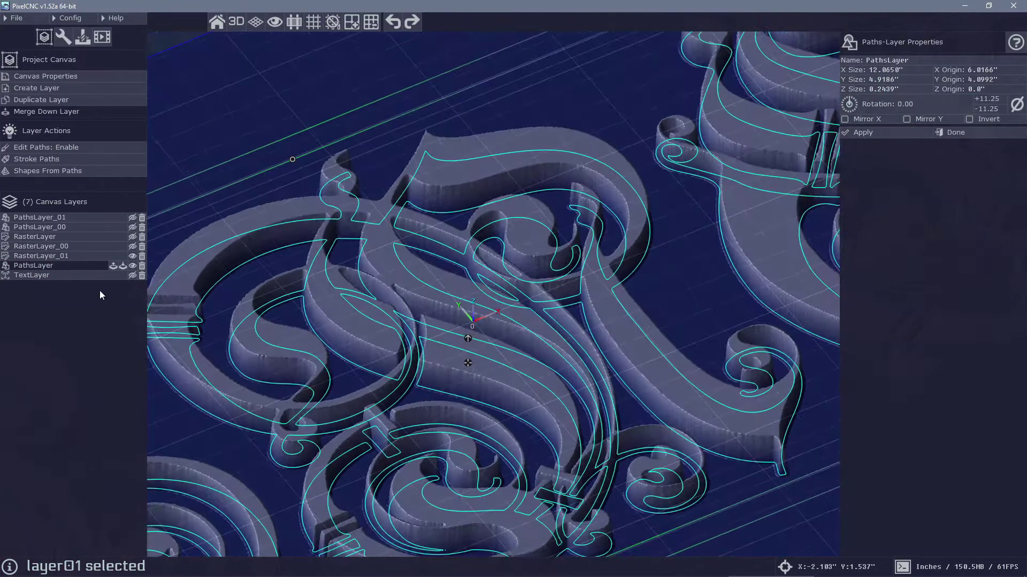
click(75, 259)
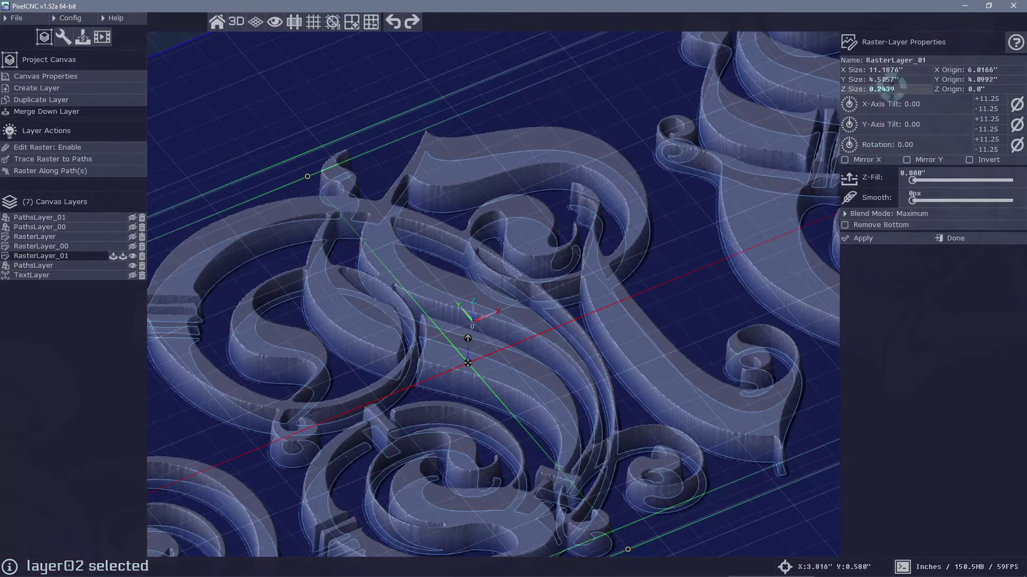
Hide the PathsLayer and examine the flat raster lettering from several angles
right_drag(551, 299, 387, 373)
middle_drag(387, 373, 346, 376)
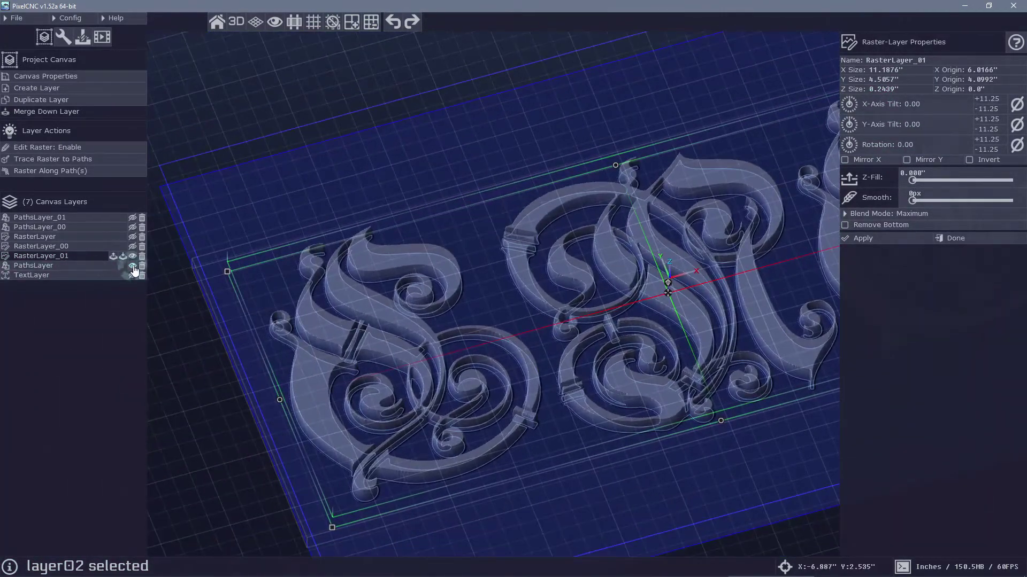
right_drag(524, 348, 640, 370)
drag(641, 370, 555, 380)
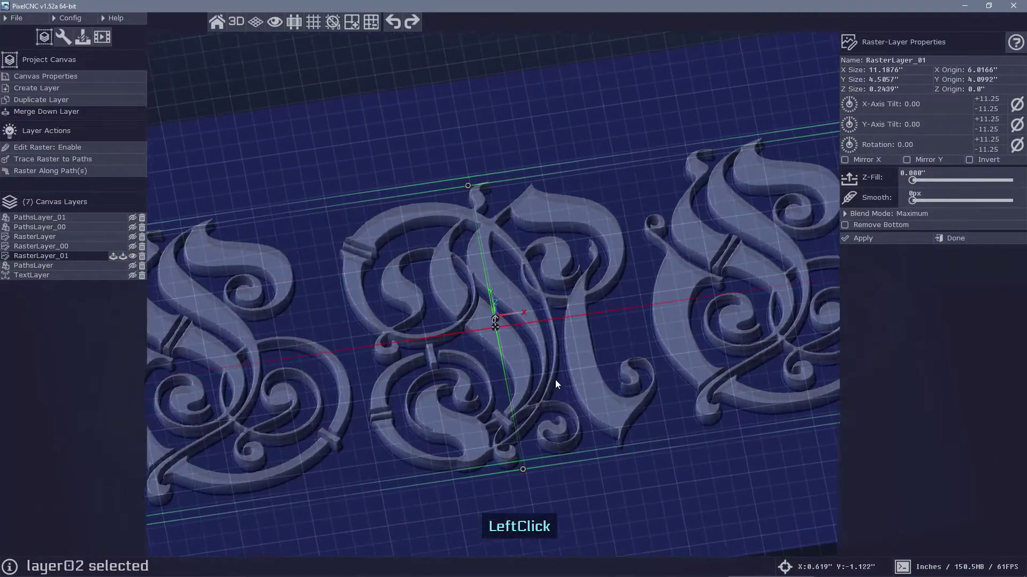
Hide the flat raster layer, show the PathsLayer and reopen its Shapes From Paths options
click(69, 265)
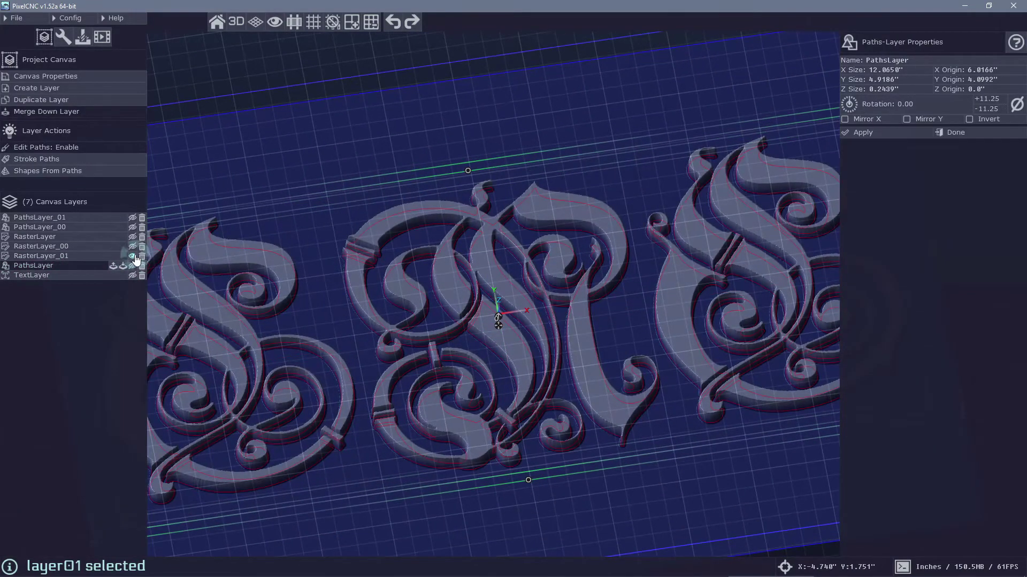
click(67, 171)
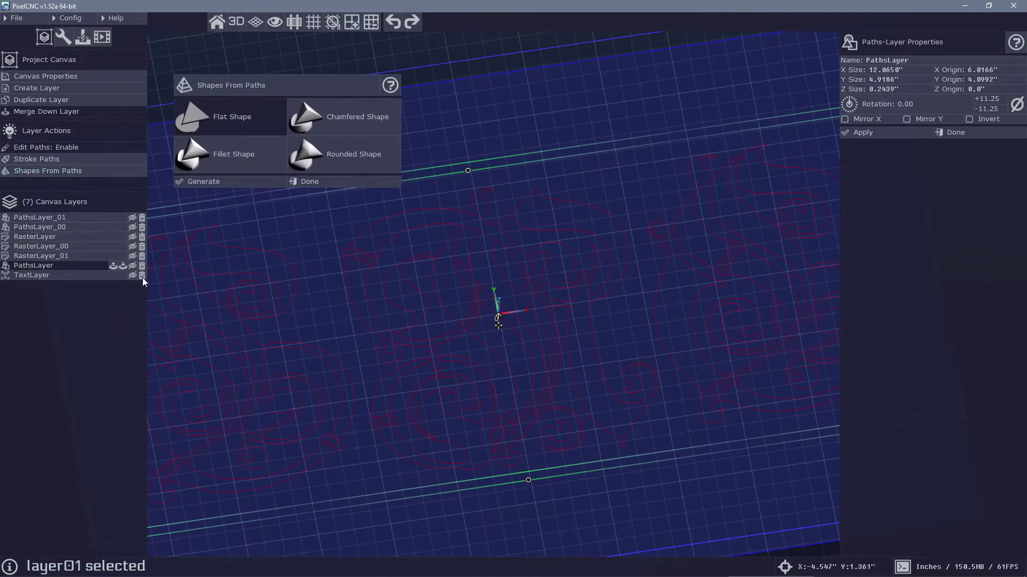
click(132, 266)
right_drag(423, 408, 415, 327)
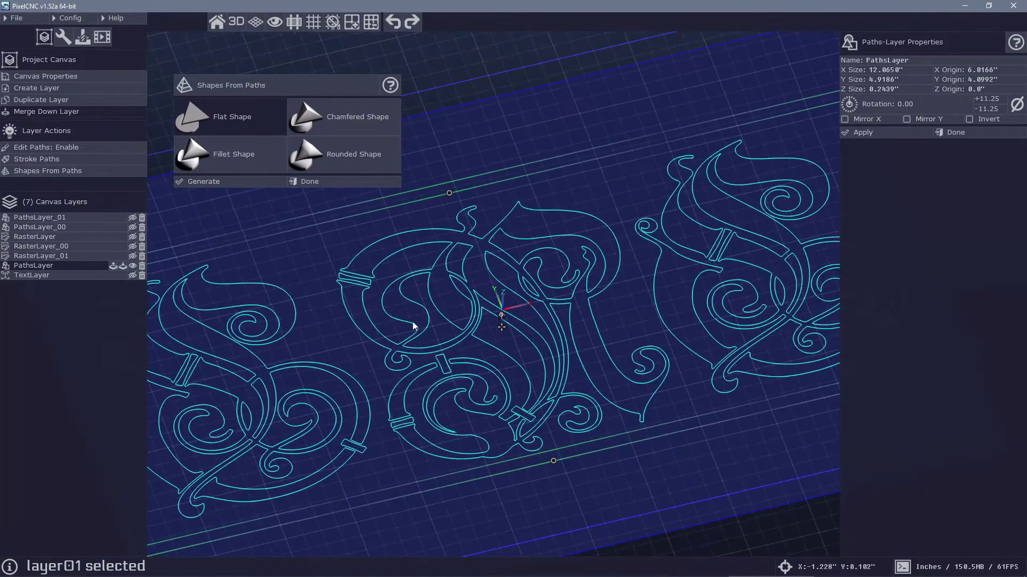
Generate a Chamfered Shape from the PathsLayer with a 45-degree chamfer angle
click(347, 130)
right_drag(422, 364, 426, 330)
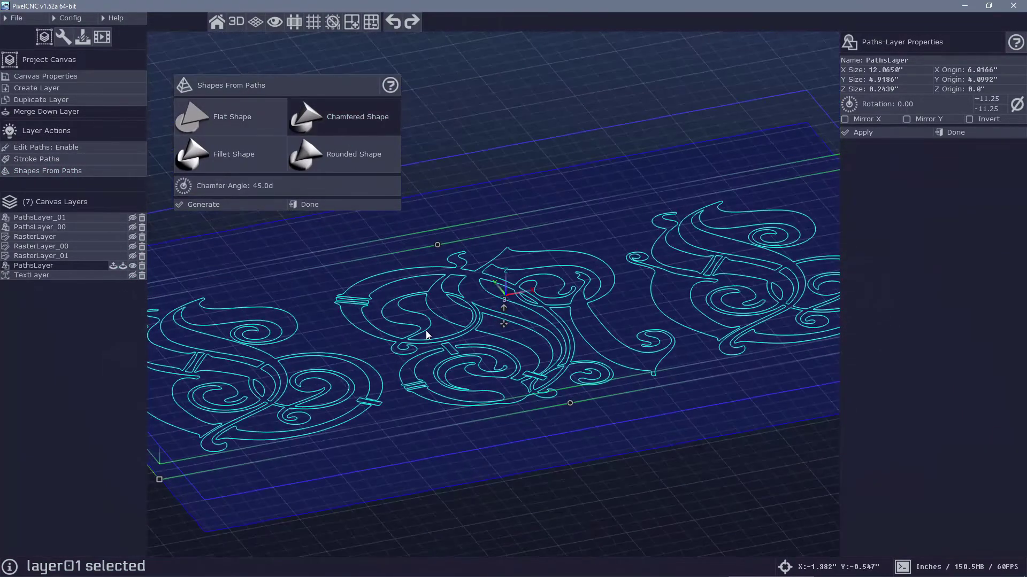
click(266, 190)
click(296, 186)
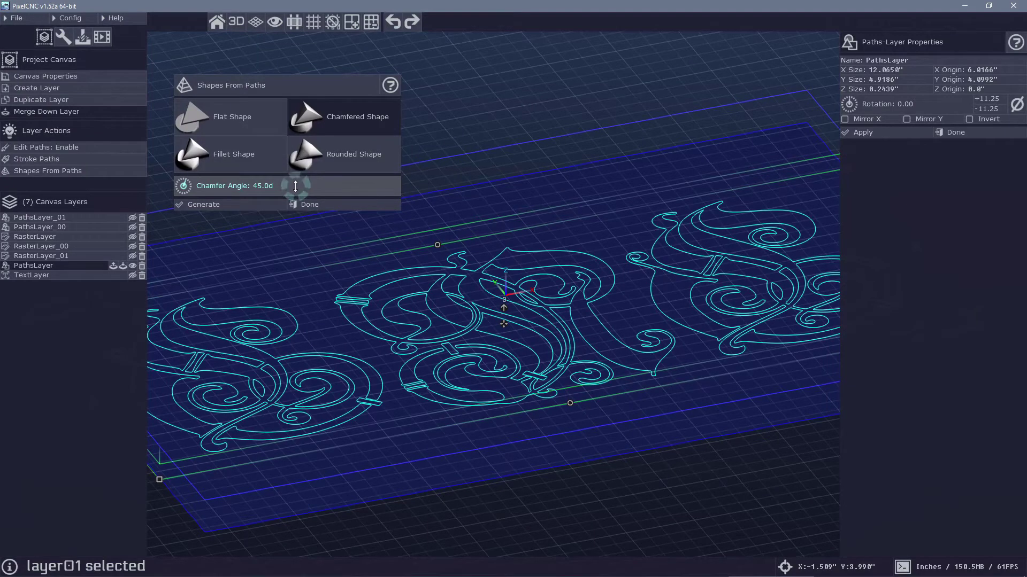
click(295, 186)
click(221, 186)
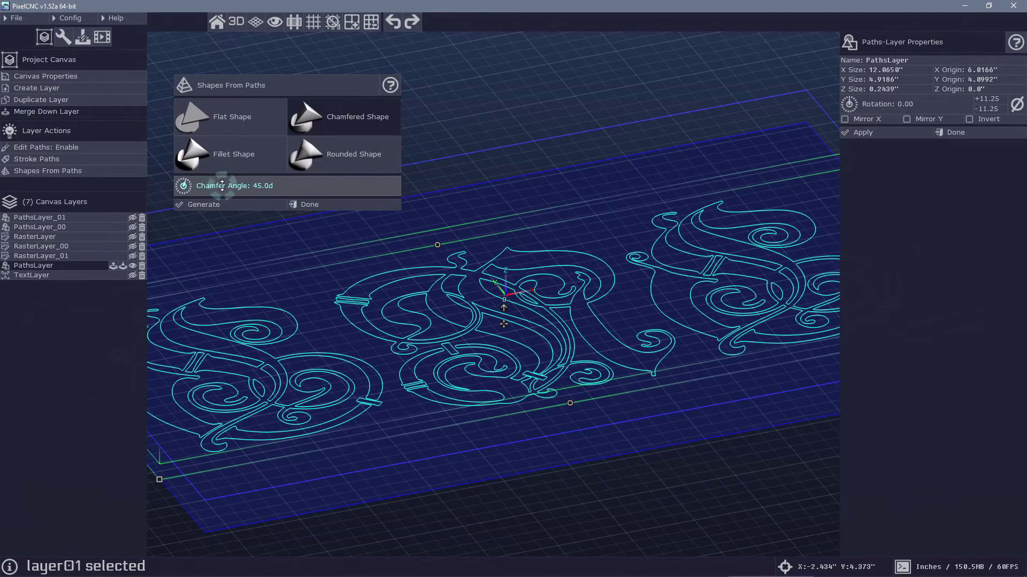
click(222, 208)
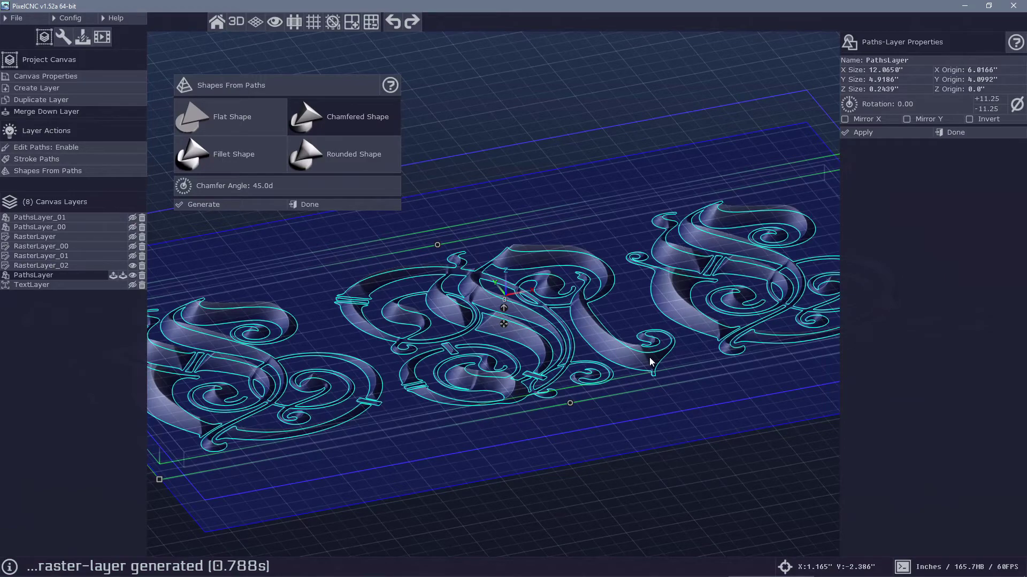
Examine the chamfered lettering's sloped sides and ridges up close on the N and the last C
right_drag(614, 255, 615, 328)
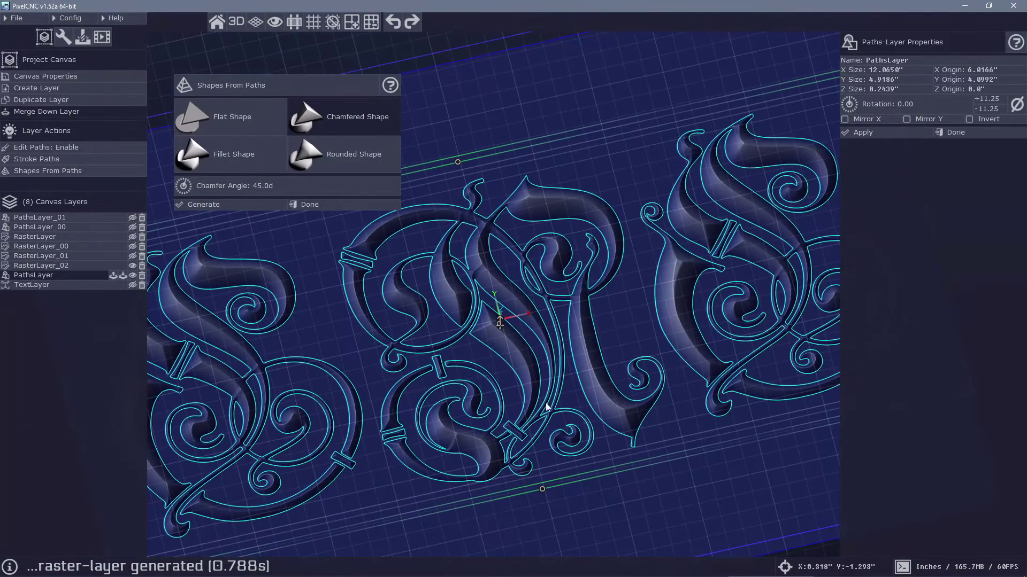
middle_drag(687, 297, 704, 222)
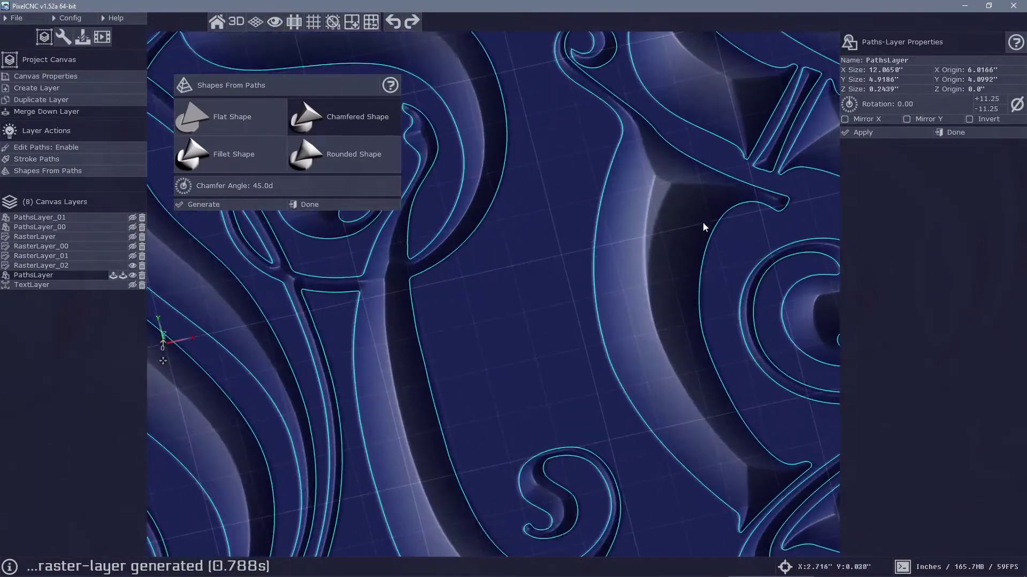
drag(703, 223, 604, 177)
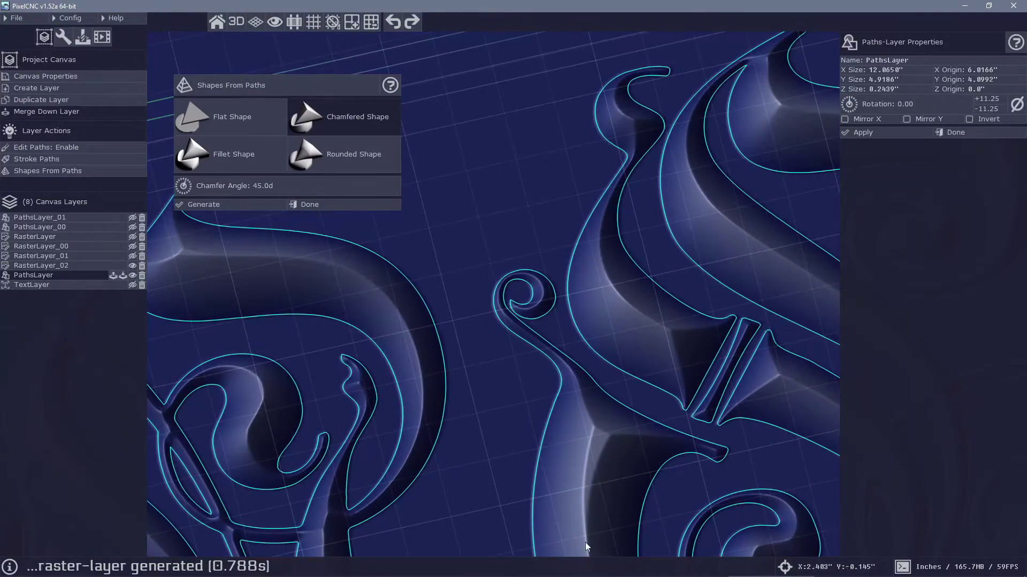
drag(585, 542, 578, 444)
right_drag(578, 444, 551, 339)
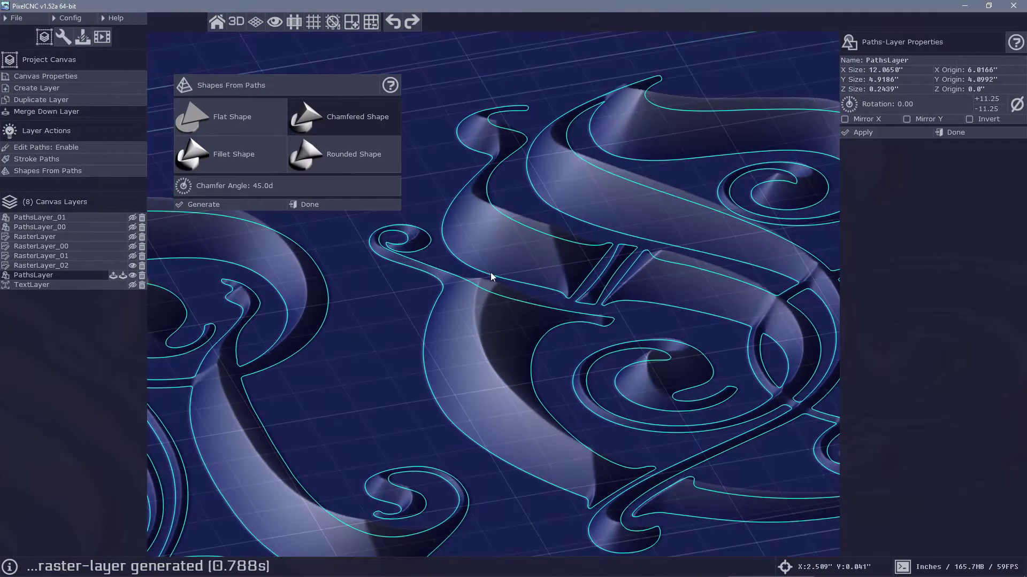
middle_drag(483, 293, 488, 262)
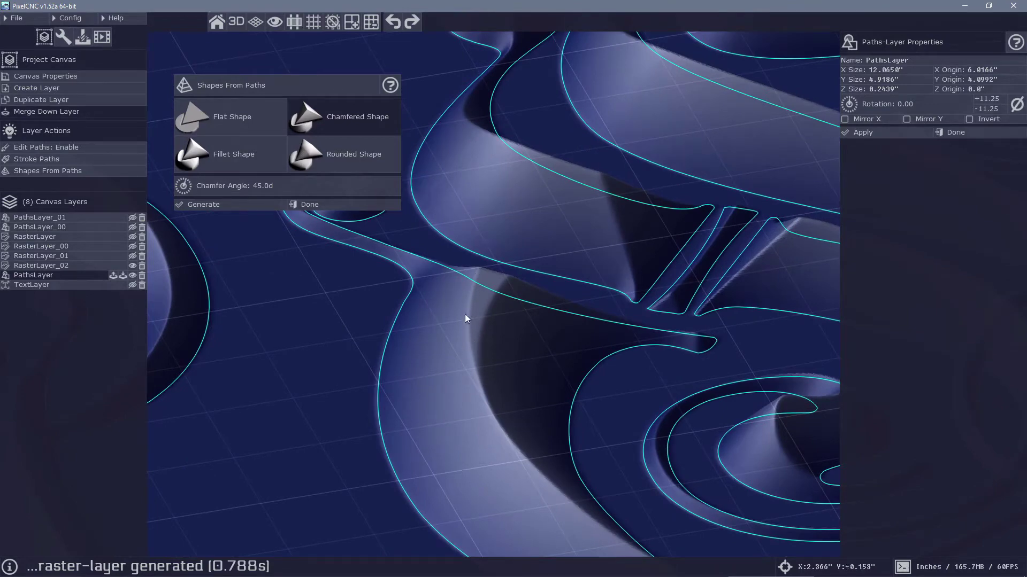
scroll(525, 270, down, 5)
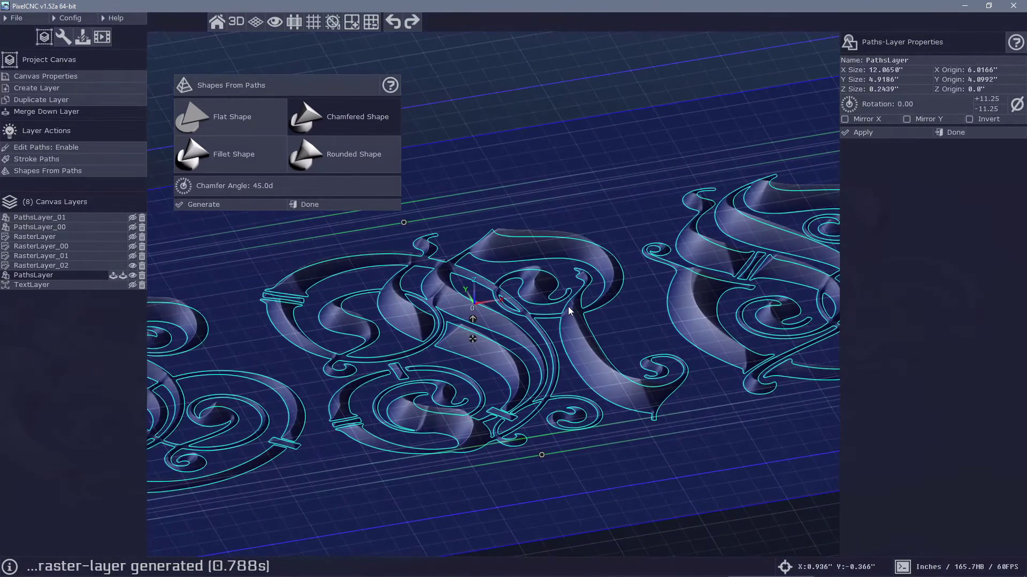
Hide the chamfered raster layer, reduce the PathsLayer's Z size to about 0.082 inch and generate the 45-degree chamfered shape again
click(132, 265)
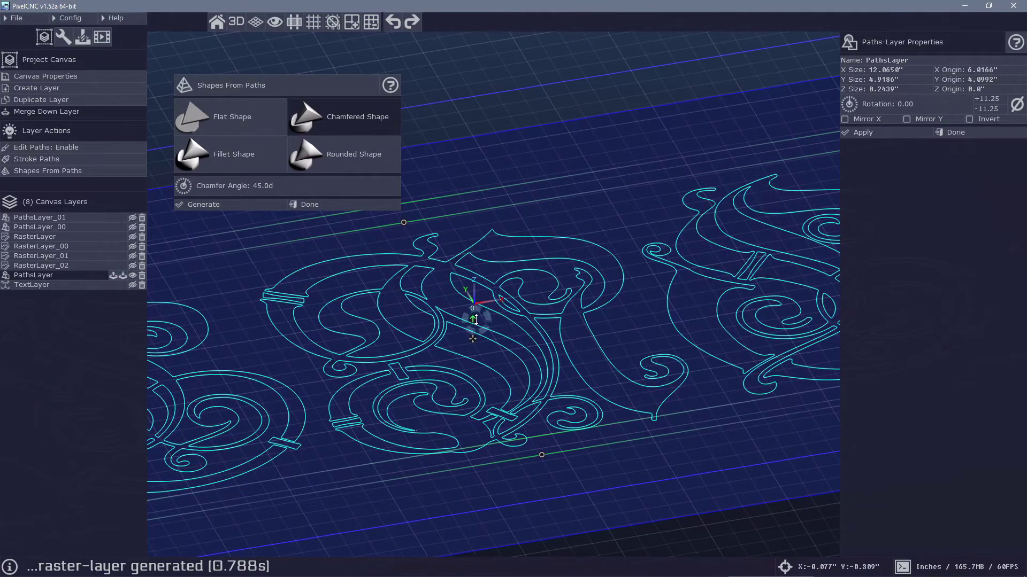
drag(476, 321, 473, 332)
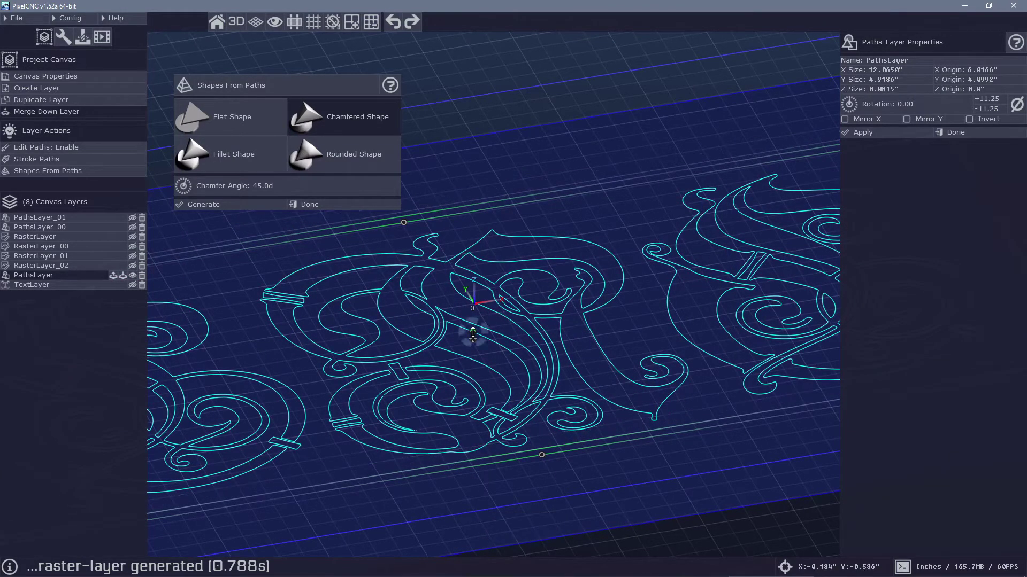
click(202, 205)
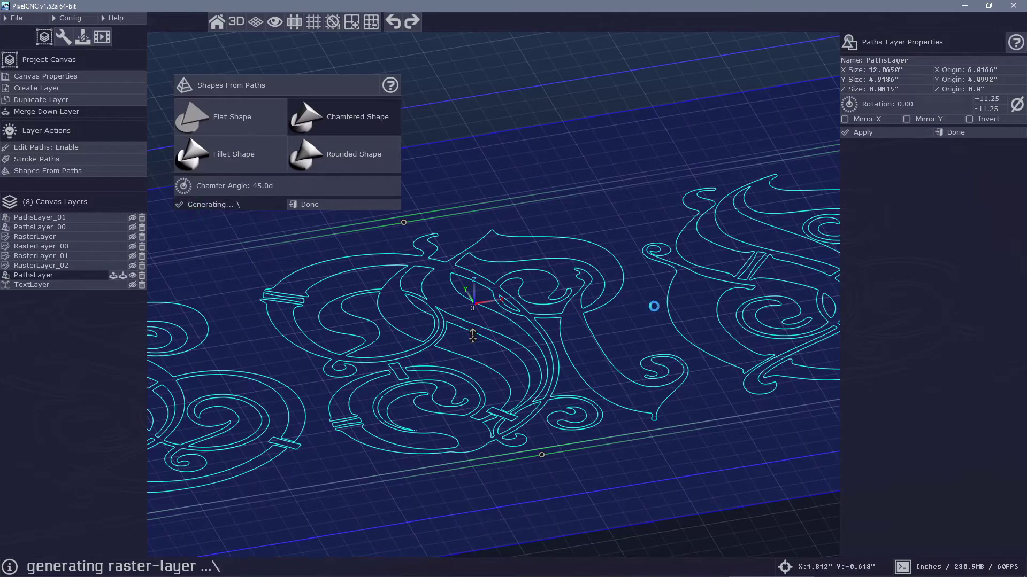
Examine the shallower chamfered lettering and its flat tops from several angles
right_drag(650, 311, 536, 286)
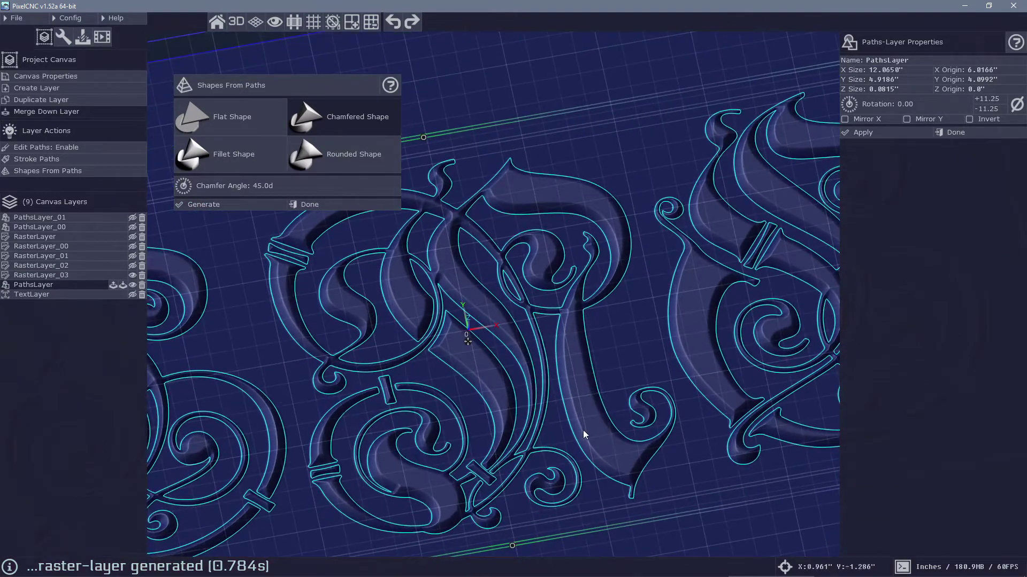
drag(412, 271, 541, 356)
right_drag(541, 355, 534, 416)
drag(533, 416, 508, 402)
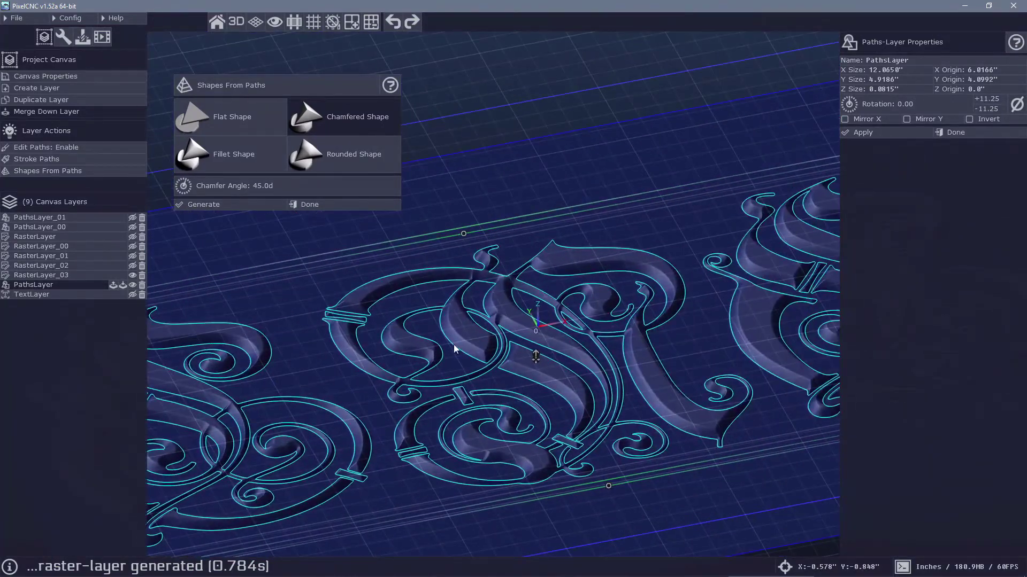
Hide the shallow chamfered raster layer and raise the PathsLayer's Z origin to about 0.319 inch
click(132, 275)
right_drag(535, 357, 536, 336)
middle_drag(686, 210, 710, 380)
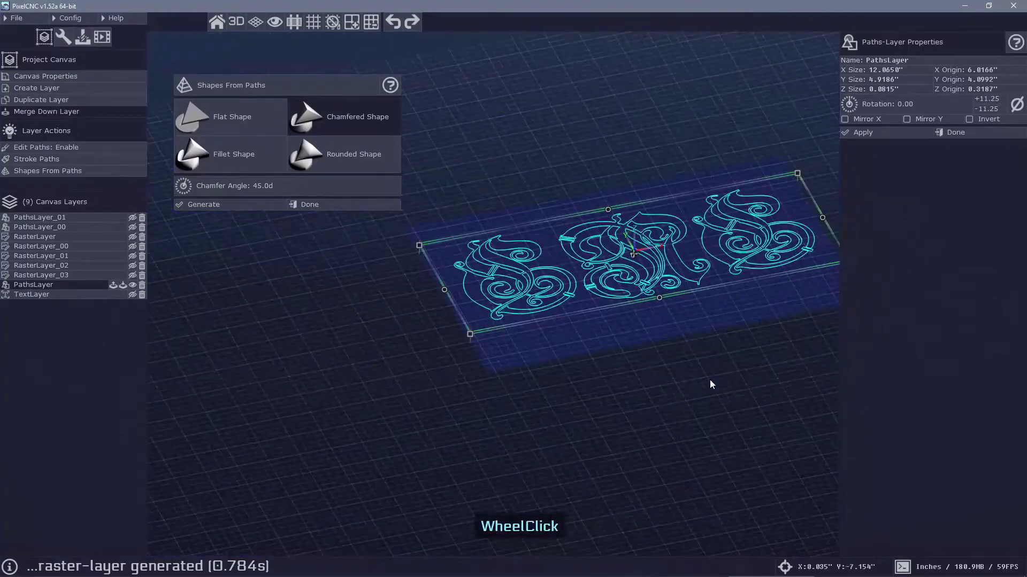
Lower the PathsLayer's Z origin to about 0.226 inch and generate the 45-degree chamfered shape from its paths
drag(710, 383, 592, 358)
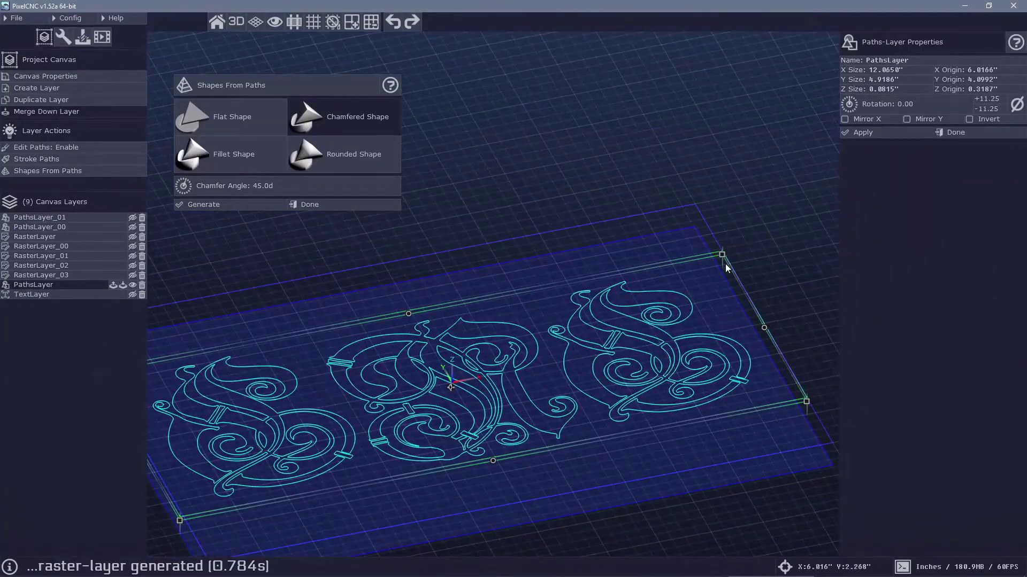
mouse_move(450, 388)
right_down()
mouse_move(450, 451)
mouse_move(450, 369)
mouse_move(450, 392)
right_up()
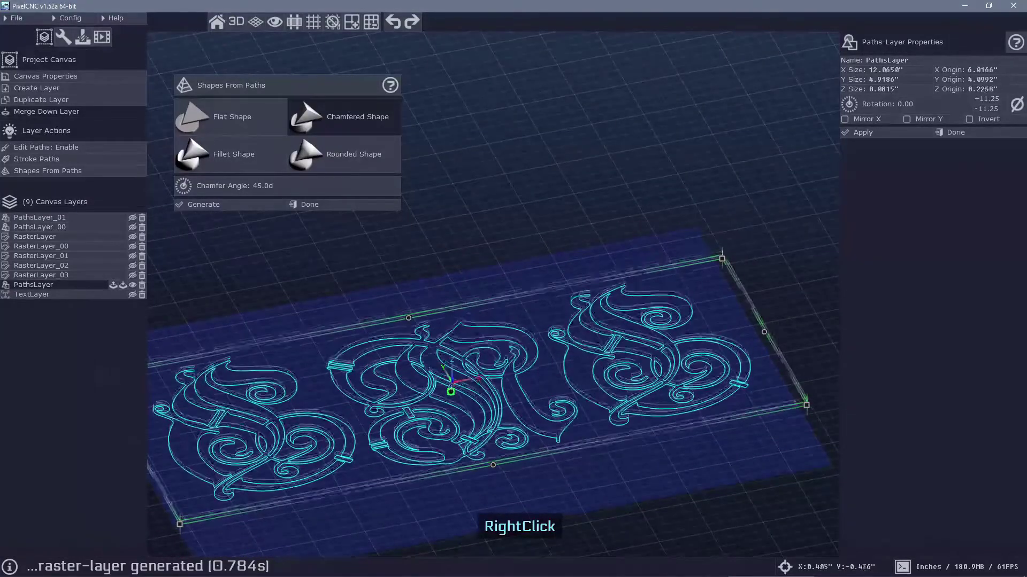
scroll(550, 402, up, 5)
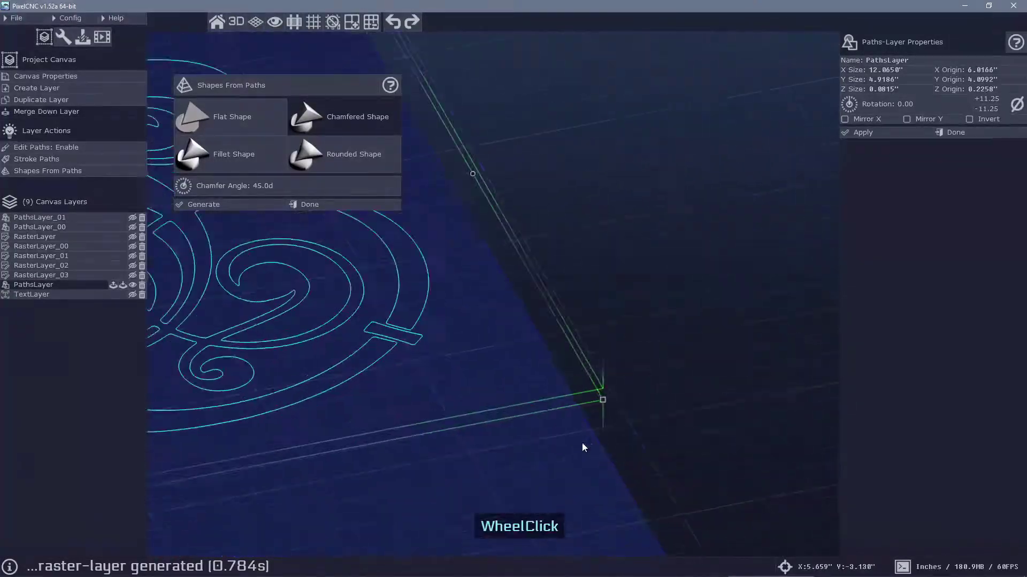
middle_drag(583, 447, 601, 351)
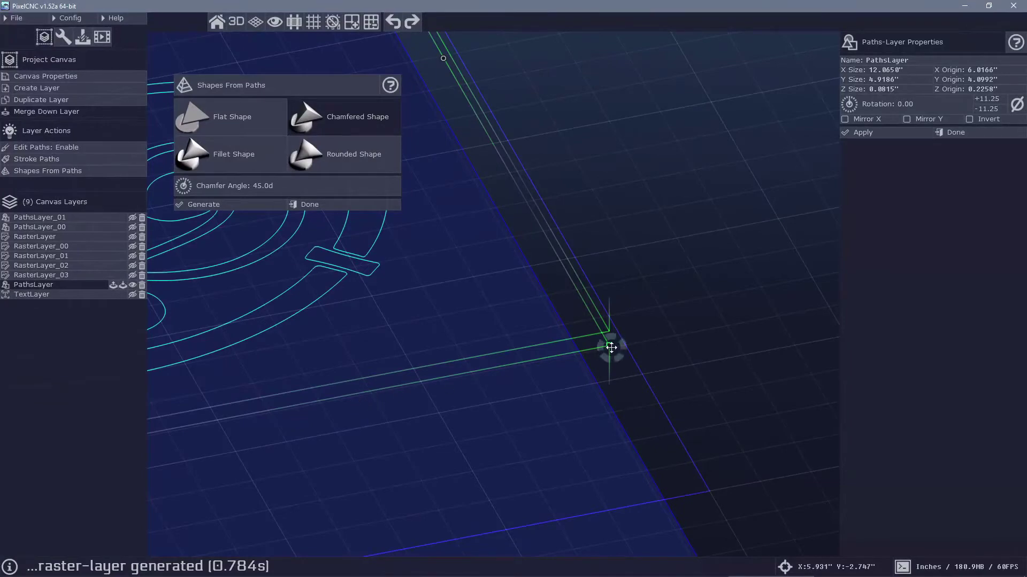
right_drag(605, 361, 523, 390)
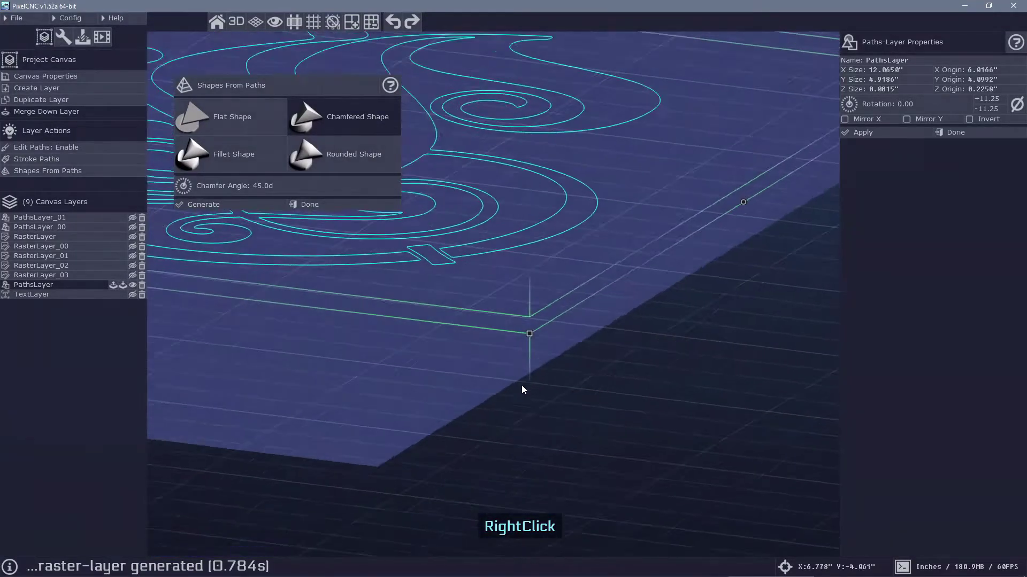
scroll(519, 383, down, 5)
scroll(601, 394, up, 5)
scroll(415, 370, down, 3)
click(485, 363)
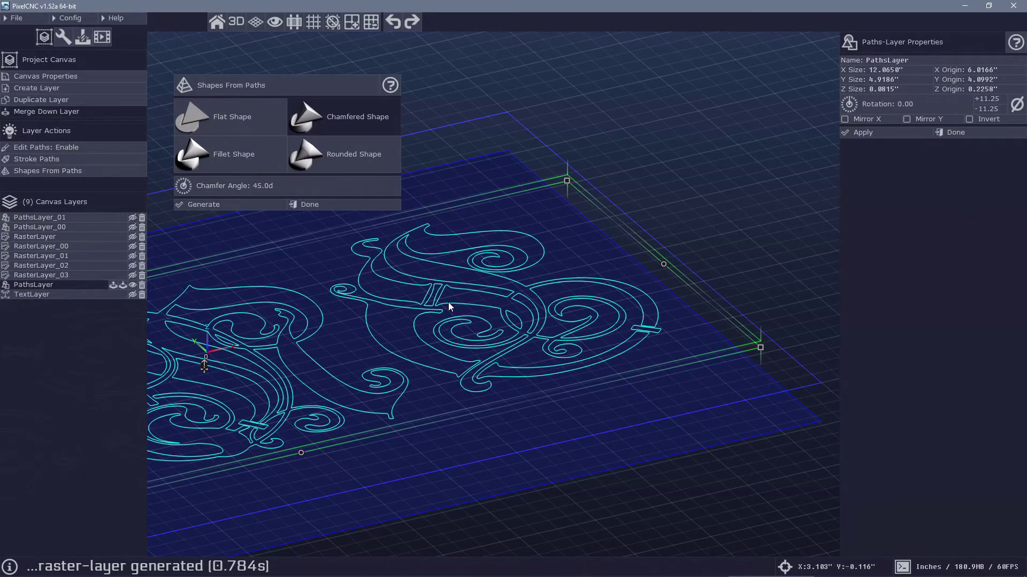
click(211, 204)
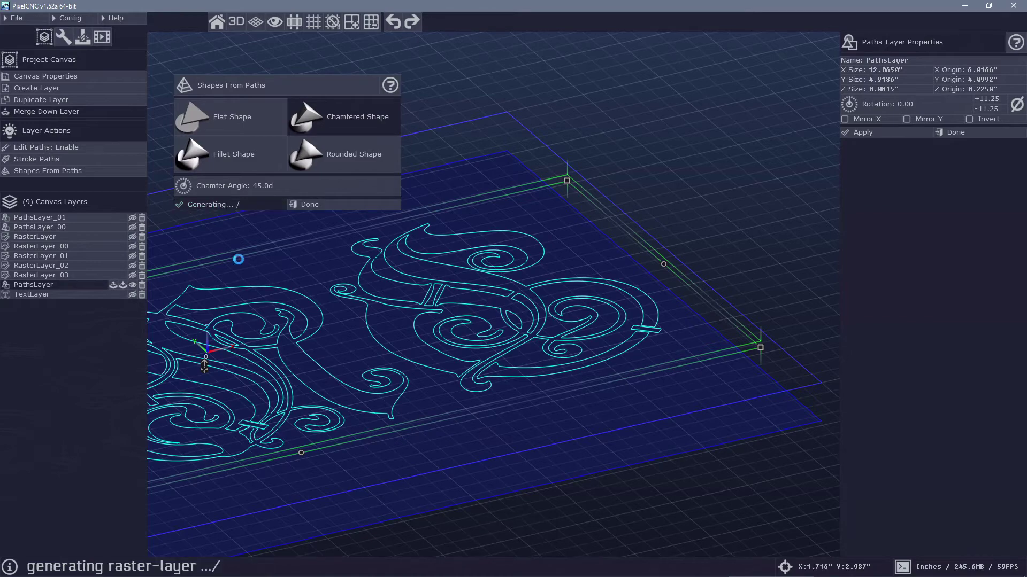
Examine the raised chamfered lettering's sloped edges and side walls up close, and select its raster layer to inspect its extents
drag(281, 339, 379, 431)
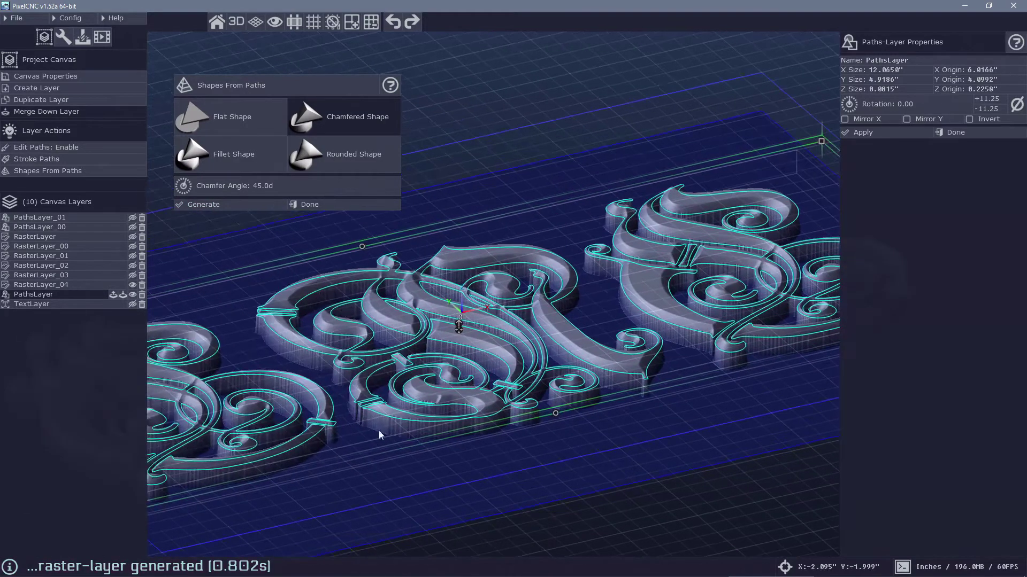
drag(272, 364, 346, 361)
middle_drag(347, 361, 368, 271)
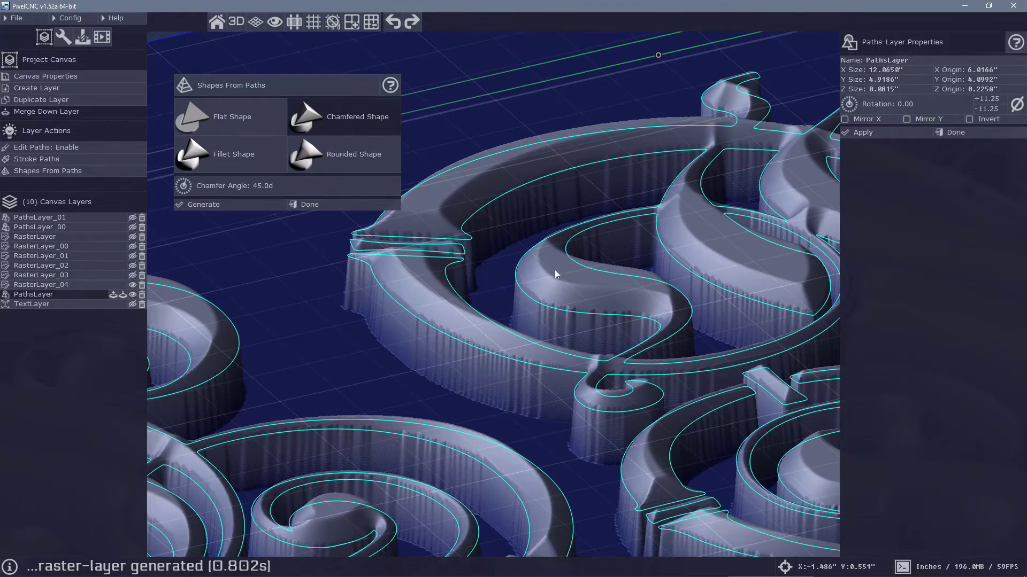
drag(554, 269, 447, 286)
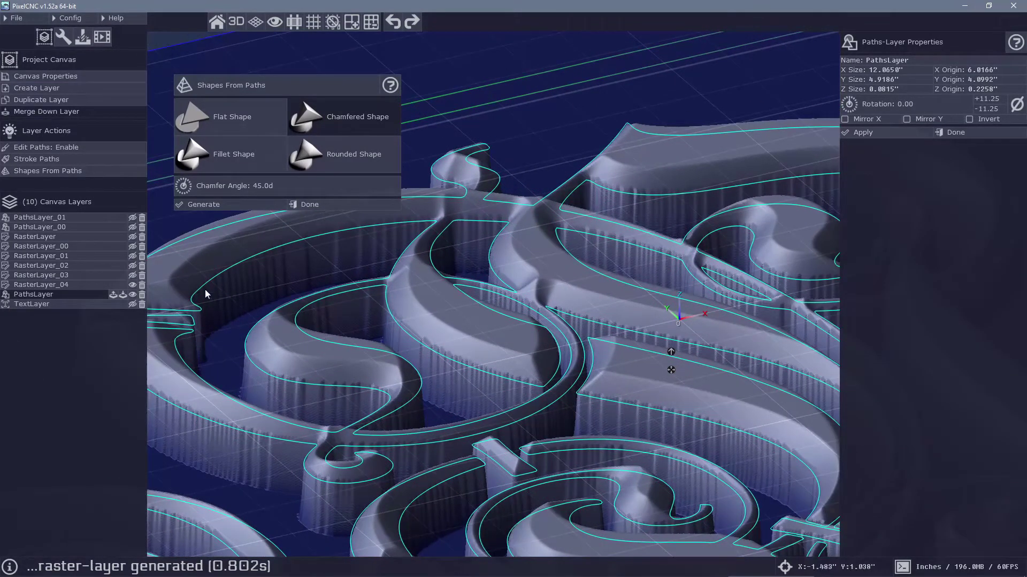
click(84, 284)
middle_drag(320, 312, 499, 355)
drag(499, 355, 534, 330)
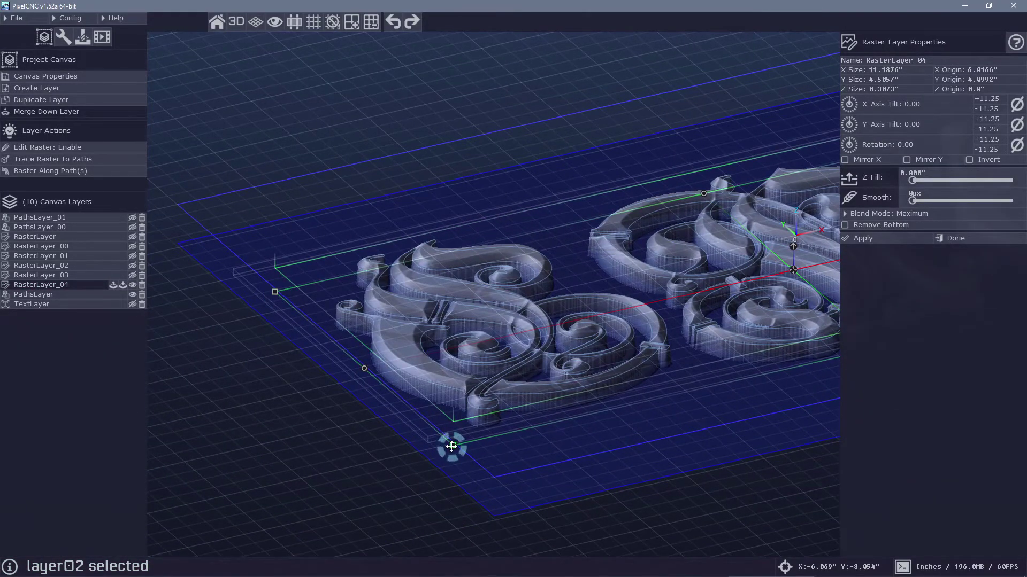
drag(469, 412, 534, 314)
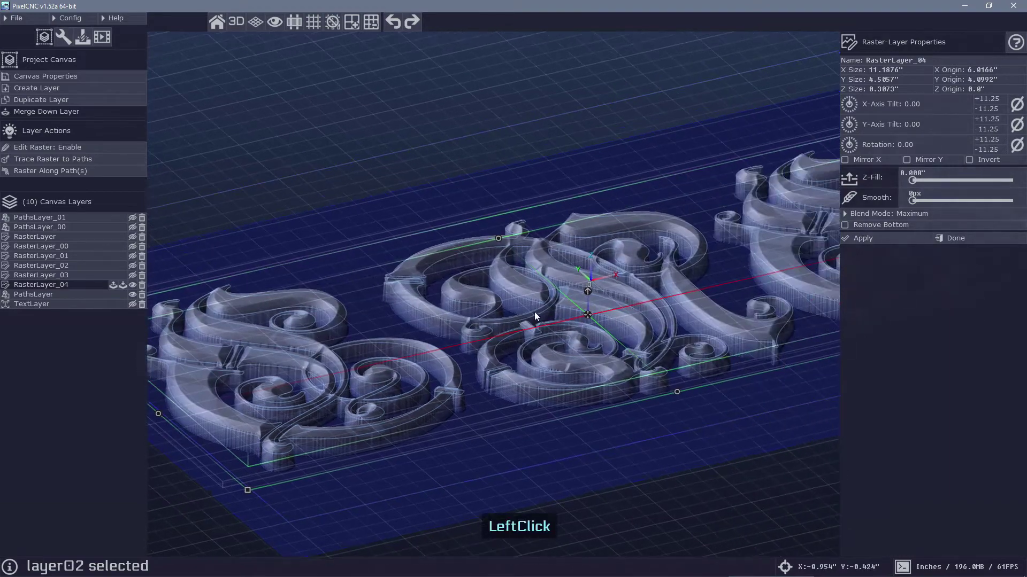
right_drag(534, 314, 626, 330)
drag(626, 328, 323, 247)
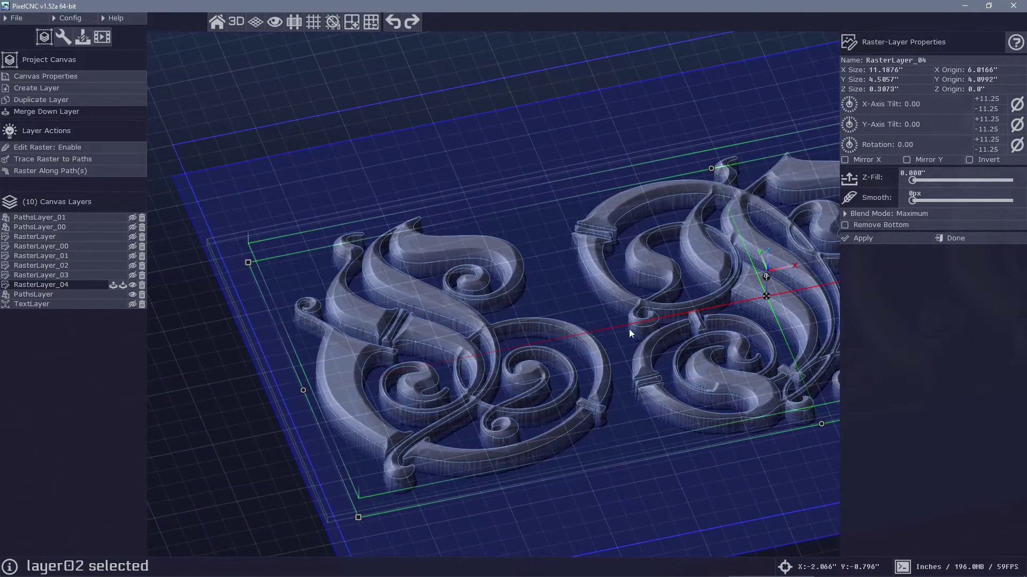
right_drag(629, 329, 530, 318)
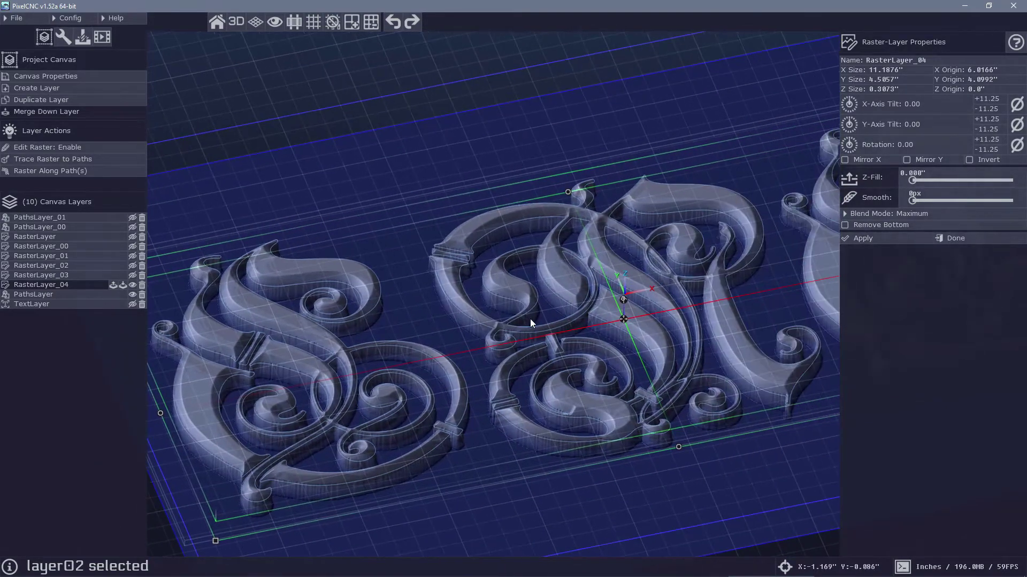
Hide RasterLayer_04 and generate a fillet shape from the PathsLayer's paths
click(133, 285)
click(26, 295)
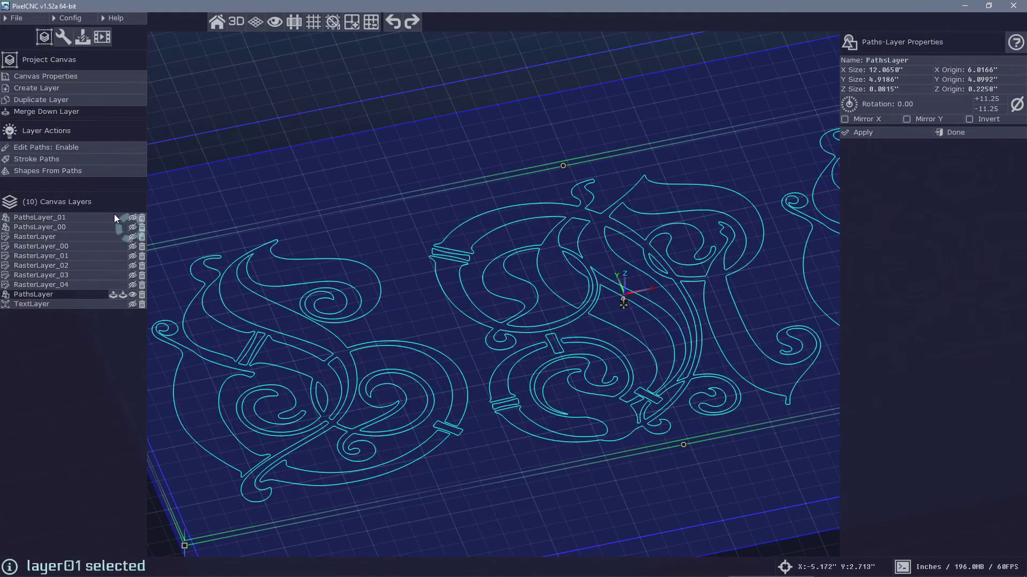
click(33, 171)
click(254, 155)
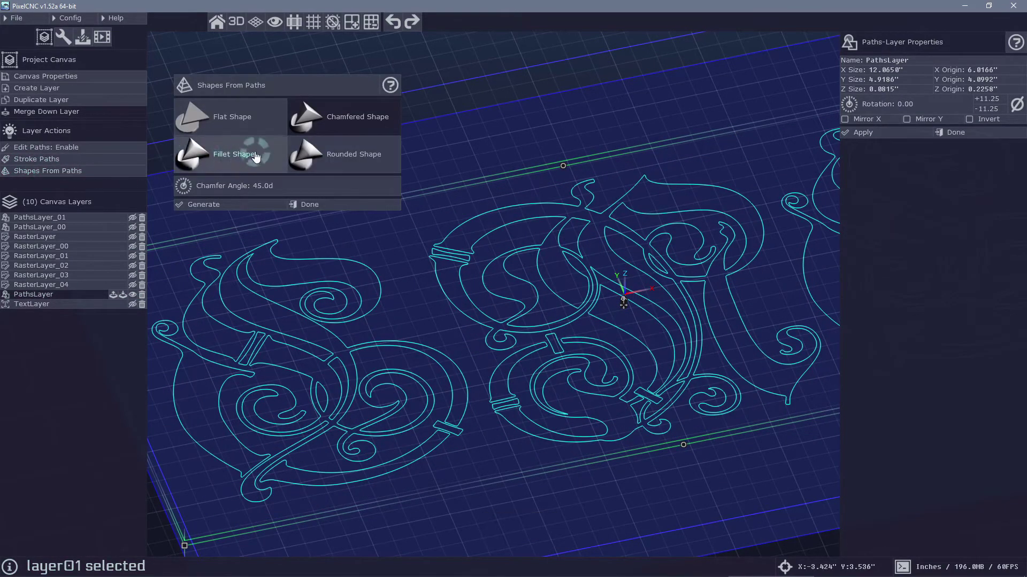
right_drag(639, 439, 539, 373)
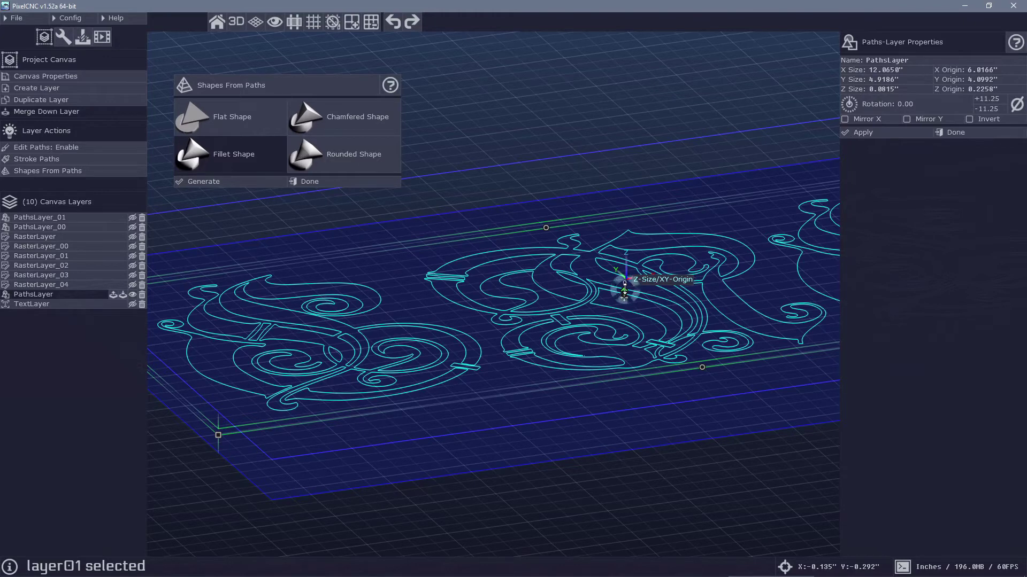
click(356, 122)
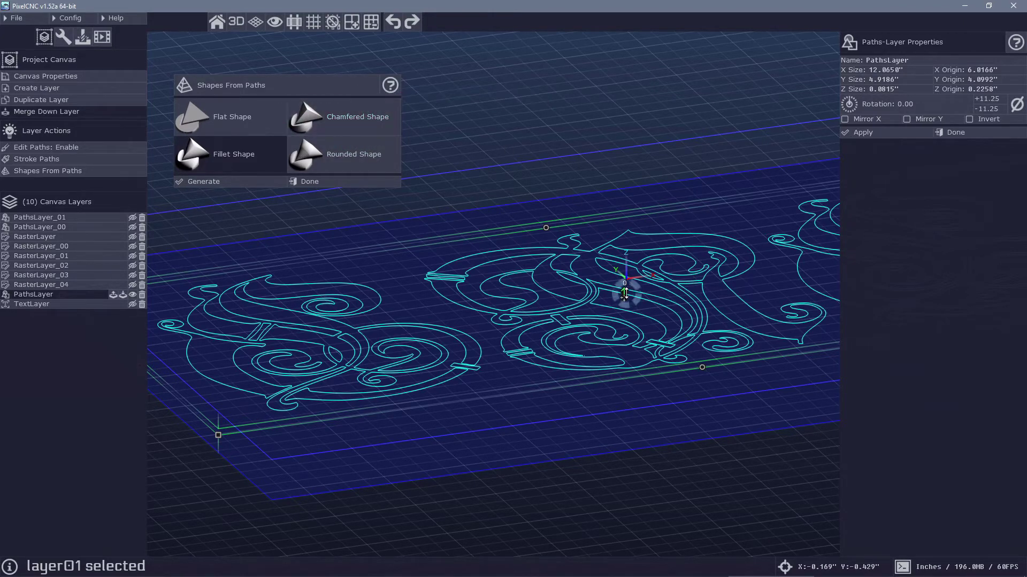
click(221, 182)
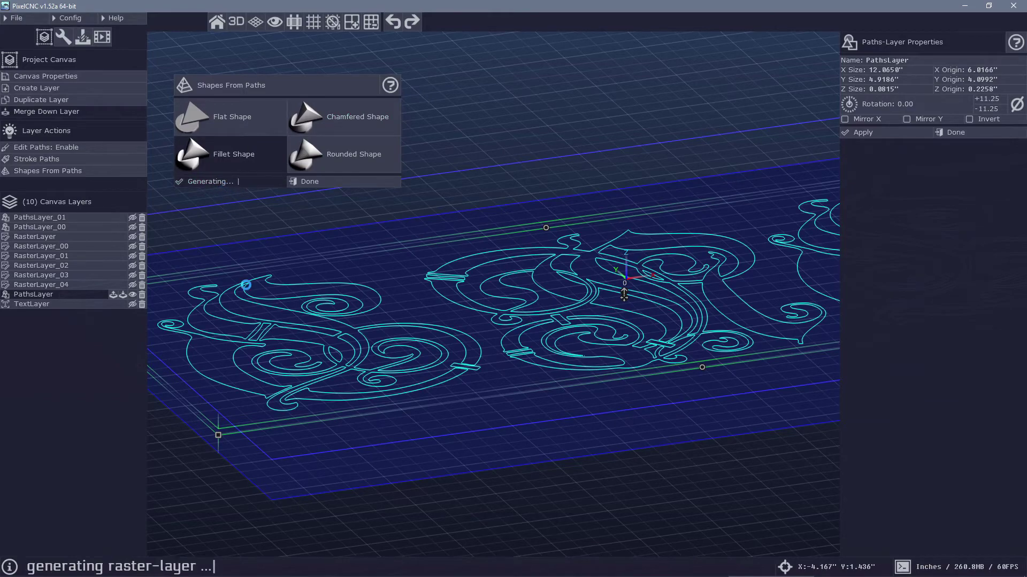
Examine the filleted edges on the first C and the N up close, followed by the lettering as a whole
middle_click(320, 331)
click(300, 286)
right_drag(300, 286, 312, 383)
drag(340, 300, 426, 337)
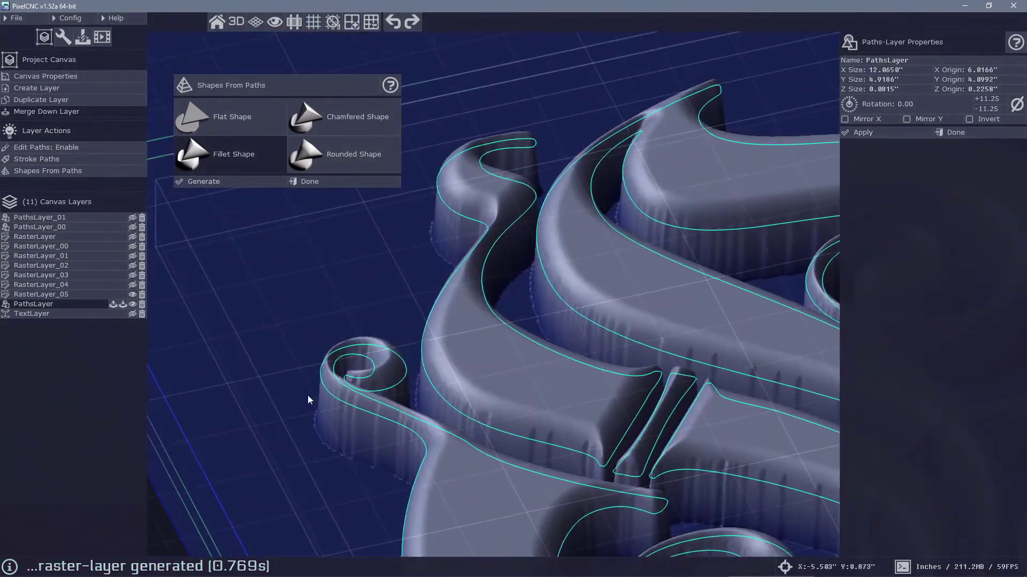
drag(332, 395, 415, 320)
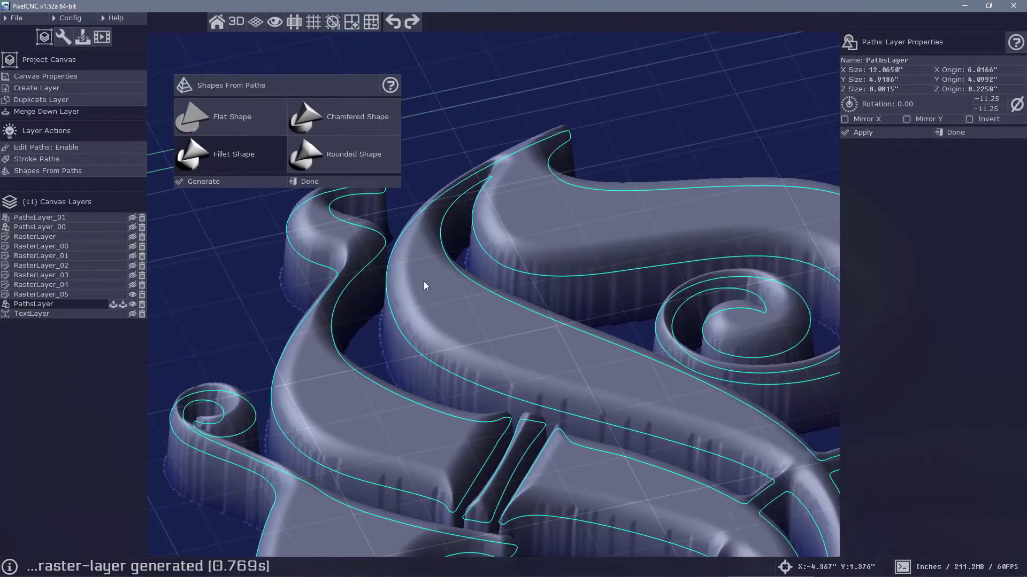
drag(675, 370, 394, 357)
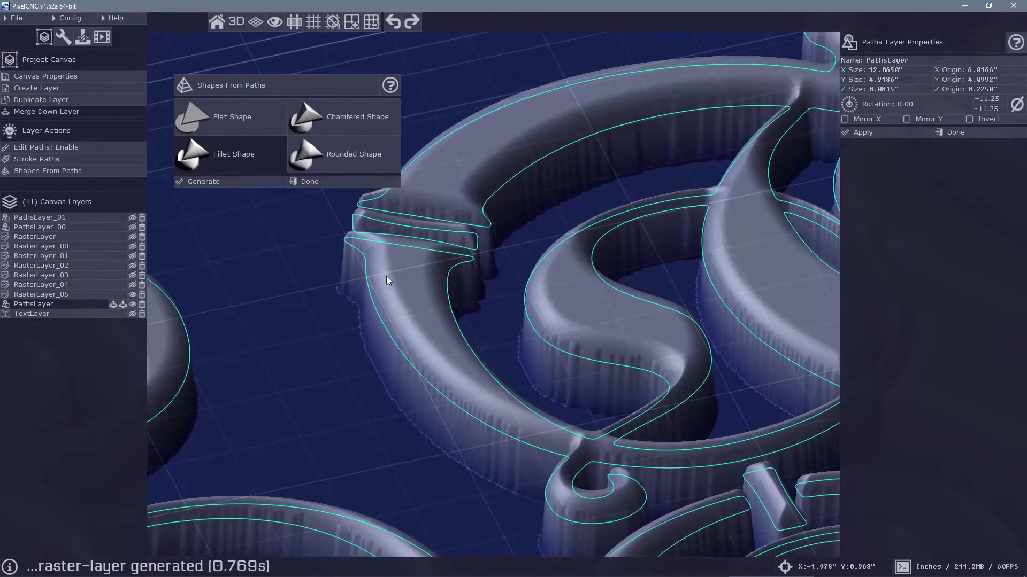
right_drag(452, 352, 631, 297)
drag(632, 301, 471, 278)
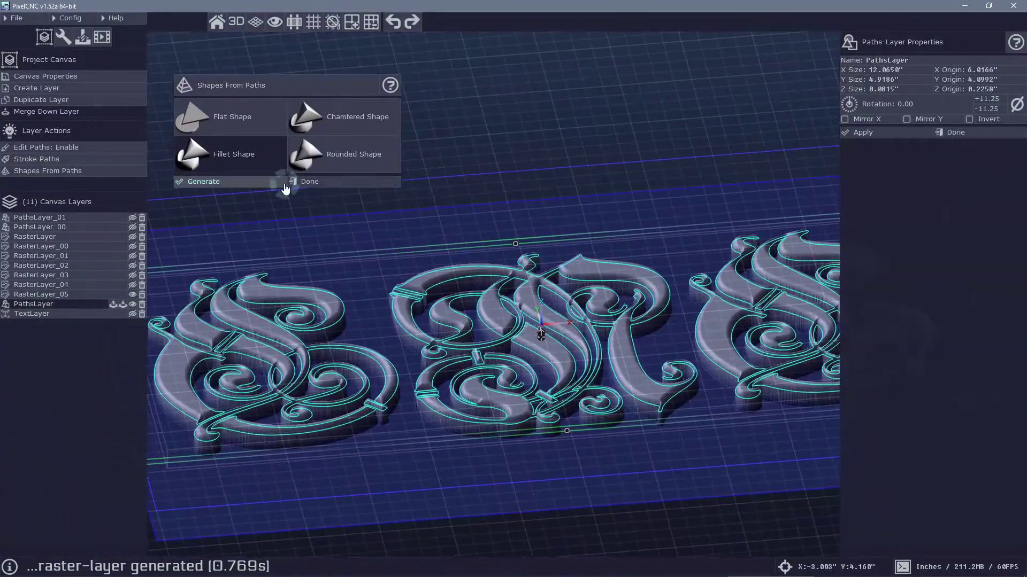
Hide the fillet raster layer and generate a rounded shape from the PathsLayer's paths
click(132, 294)
click(336, 156)
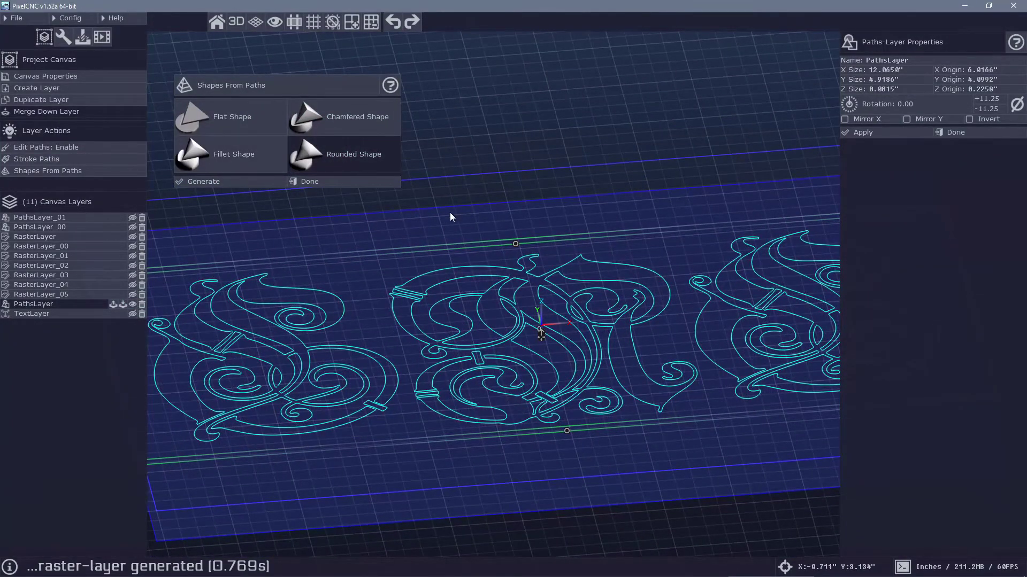
right_drag(422, 266, 428, 276)
drag(428, 275, 493, 292)
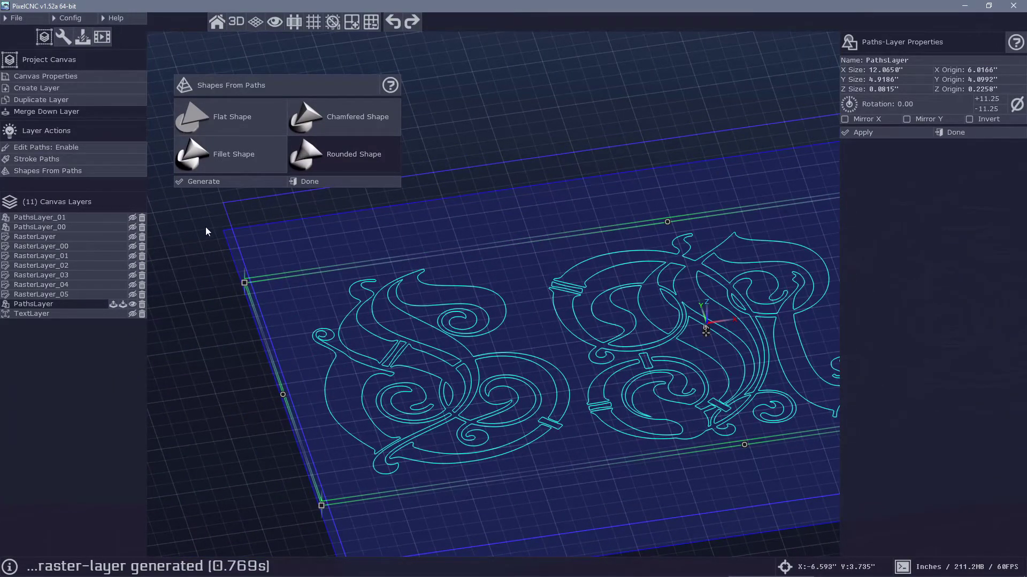
drag(599, 342, 533, 372)
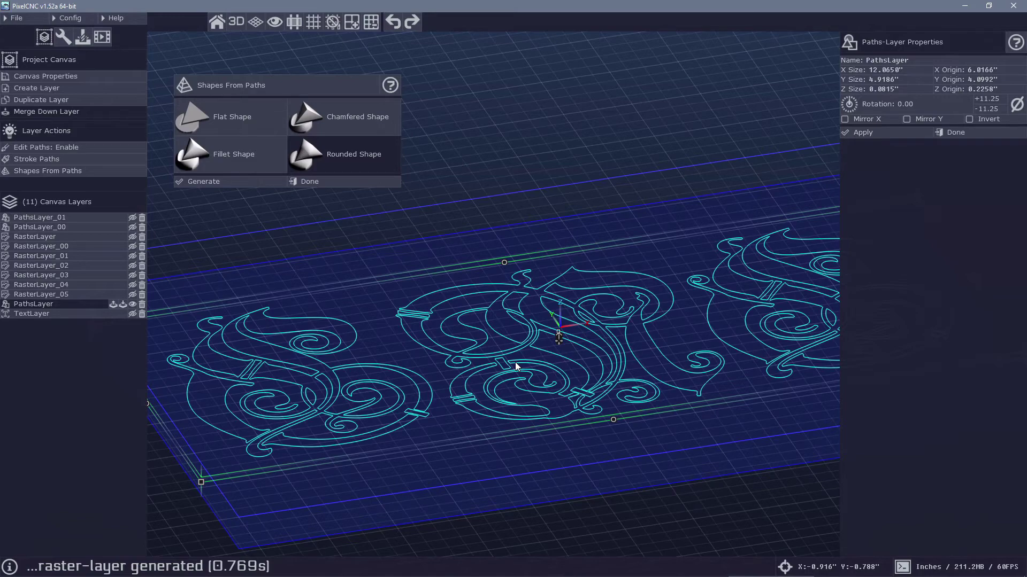
right_drag(321, 293, 345, 395)
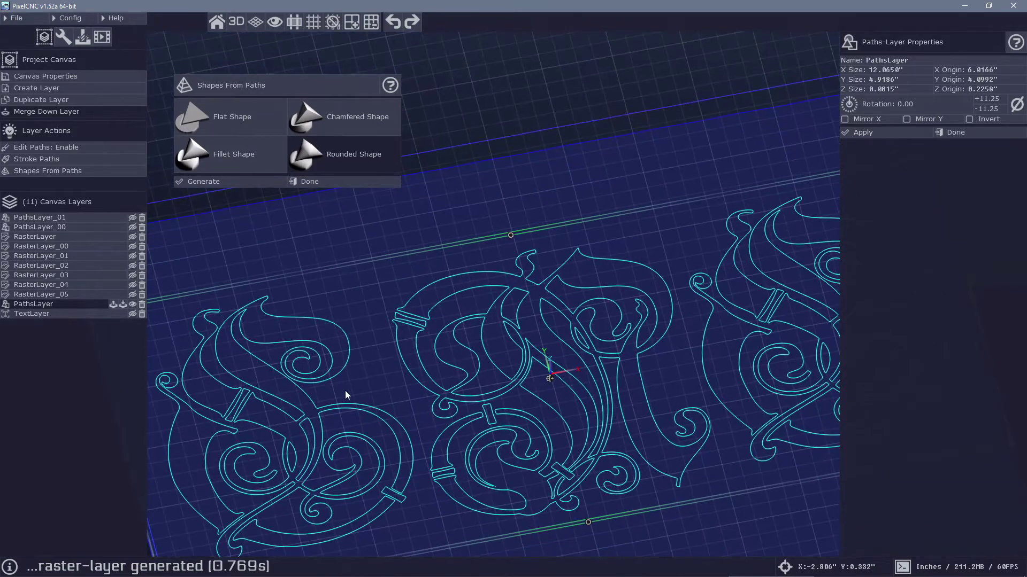
middle_drag(319, 411, 413, 345)
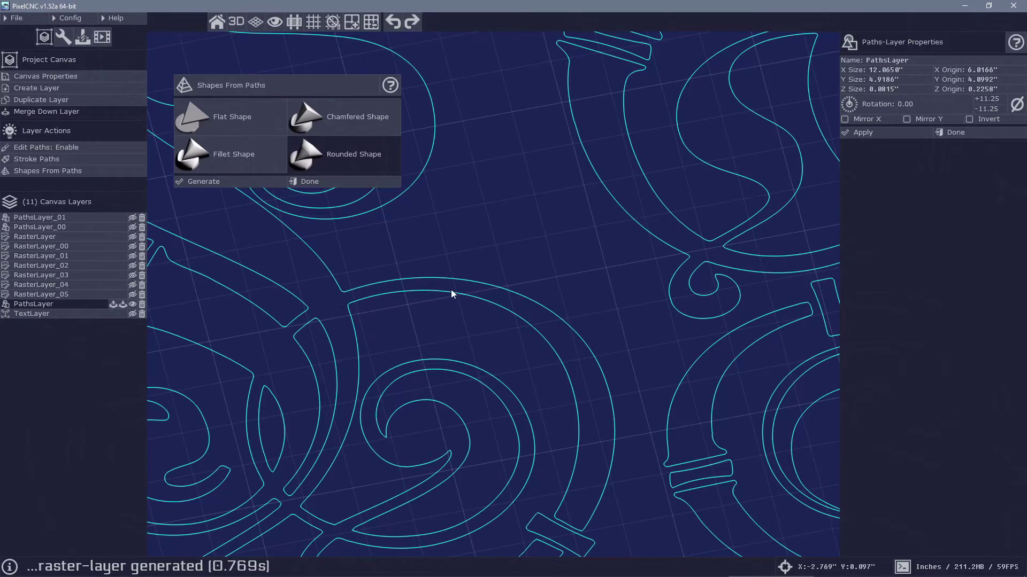
right_drag(420, 326, 389, 339)
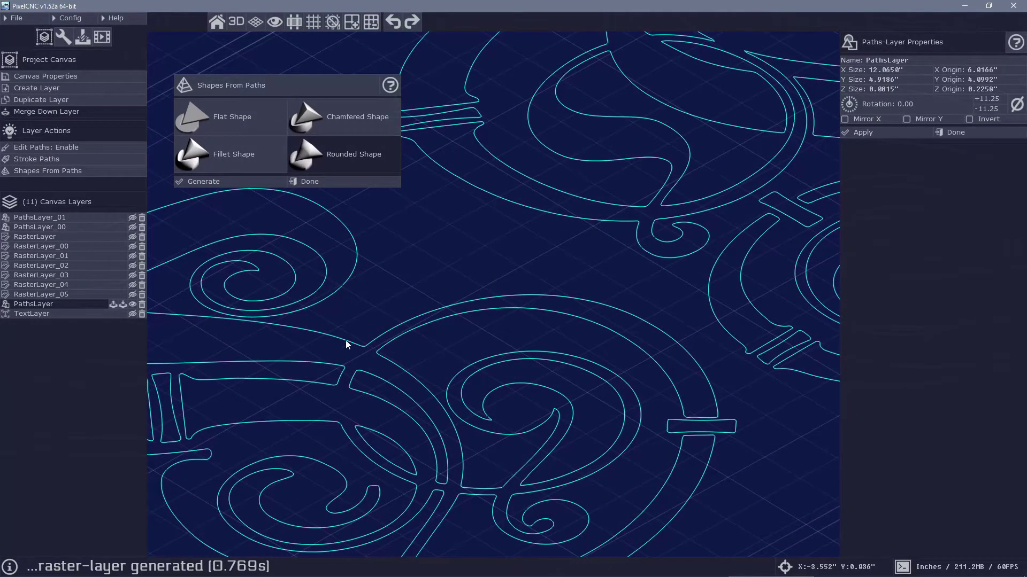
mouse_move(346, 340)
mouse_down()
mouse_move(457, 352)
mouse_move(346, 347)
mouse_up()
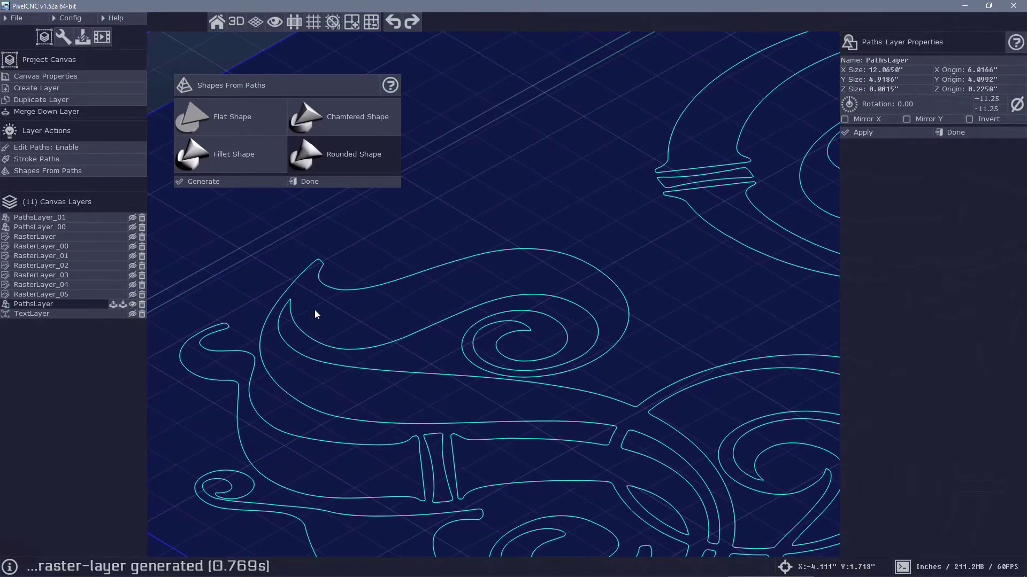
right_drag(512, 277, 440, 332)
scroll(406, 432, up, 3)
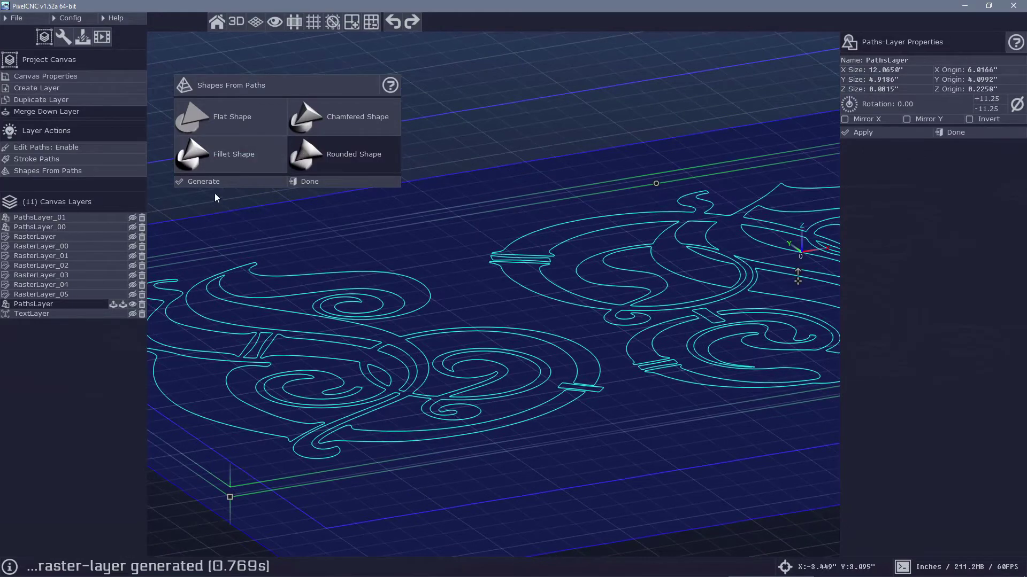
click(204, 181)
Compare the rounded lettering with the filleted version by hiding RasterLayer_06 and showing RasterLayer_05
right_drag(492, 258, 468, 351)
drag(661, 348, 462, 342)
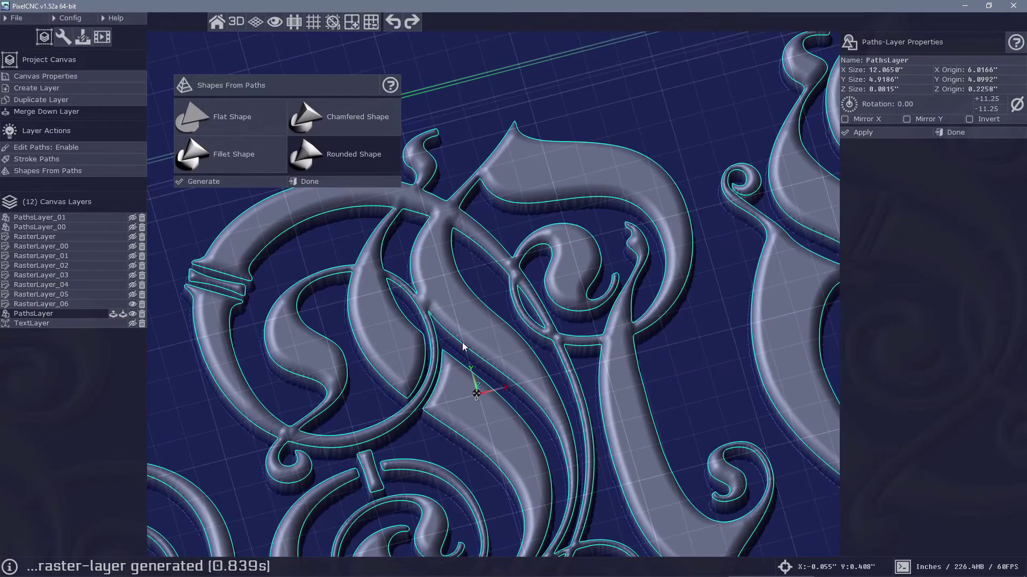
click(95, 295)
click(132, 304)
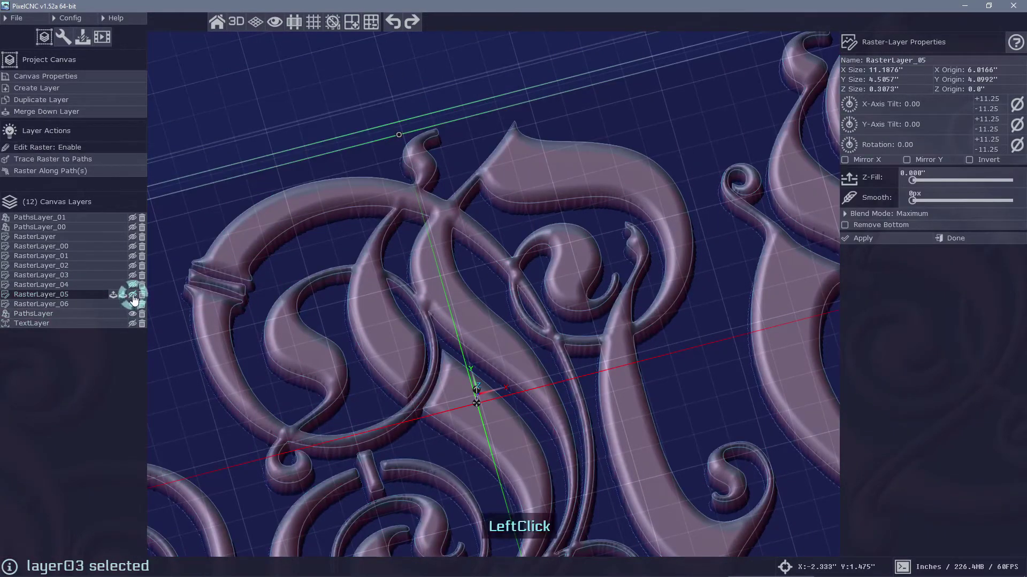
drag(420, 215, 389, 323)
middle_drag(390, 323, 472, 320)
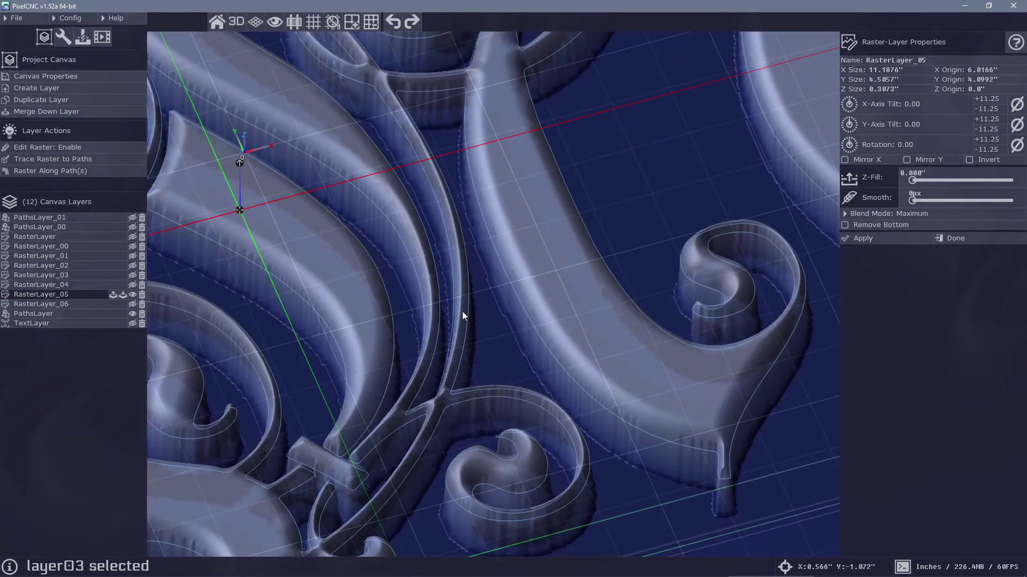
mouse_move(482, 297)
right_down()
mouse_move(483, 251)
mouse_move(467, 286)
right_up()
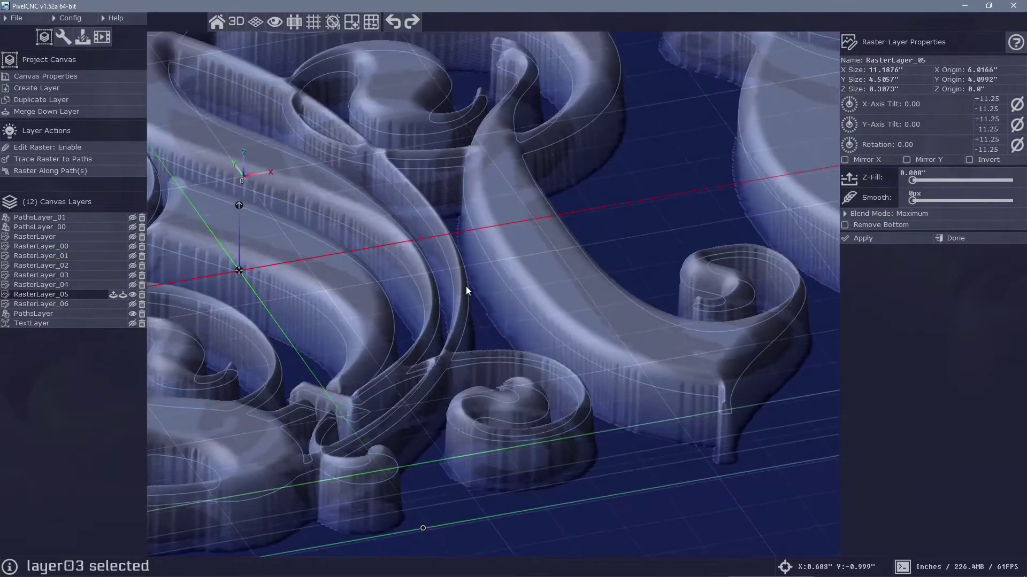
Switch the visible shape from RasterLayer_05 to RasterLayer_06 and examine the rounded scrolls at the foot of the N
click(132, 303)
drag(463, 285, 643, 409)
right_drag(643, 410, 773, 344)
drag(772, 344, 668, 421)
middle_drag(669, 422, 520, 300)
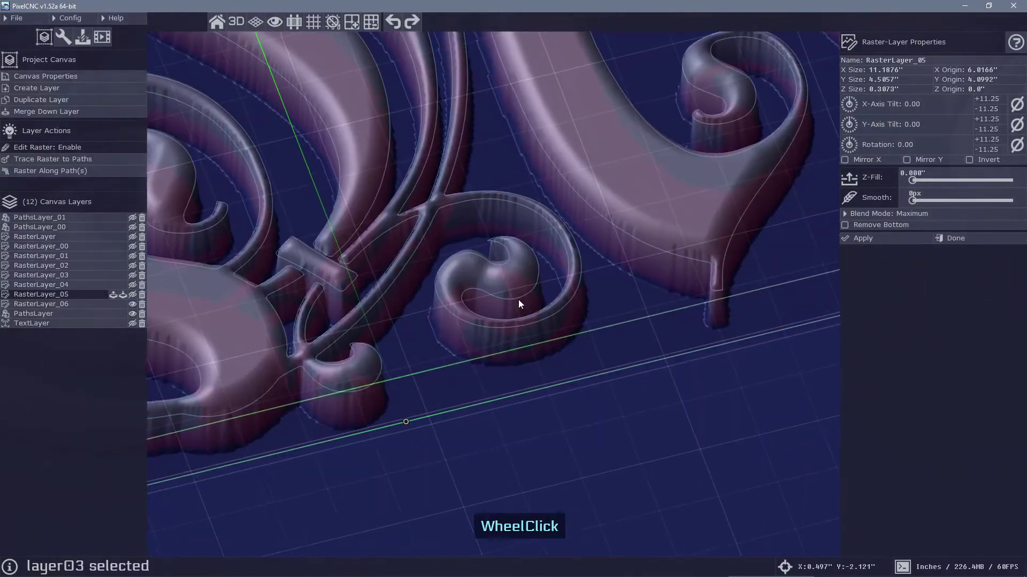
right_drag(521, 300, 522, 314)
drag(523, 314, 444, 313)
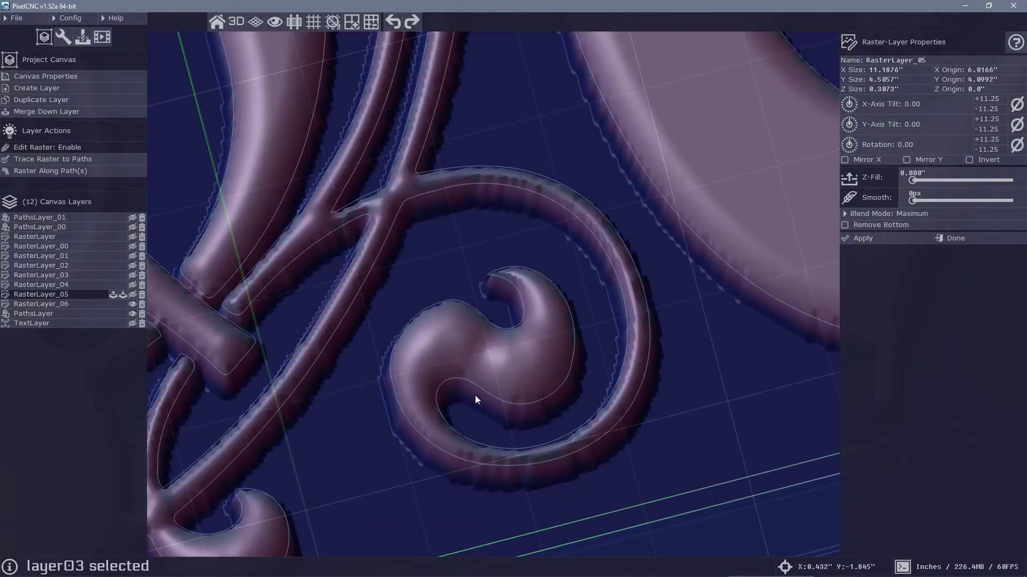
middle_drag(492, 279, 452, 332)
drag(451, 332, 484, 249)
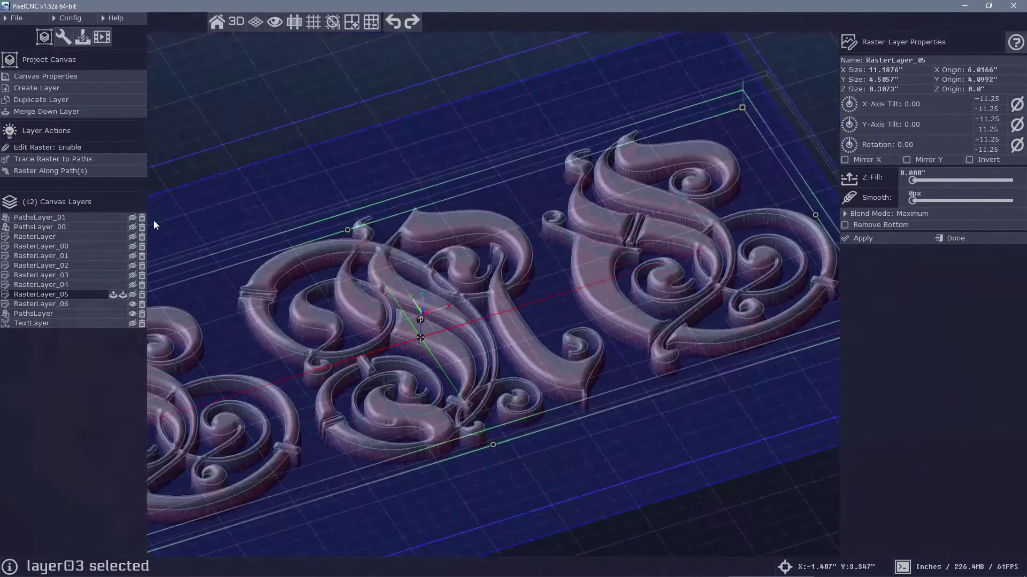
Hide RasterLayer_06, enable snap-to-grid and lower the PathsLayer to a Z origin of 0.0"
click(133, 304)
click(41, 316)
right_drag(322, 391, 333, 332)
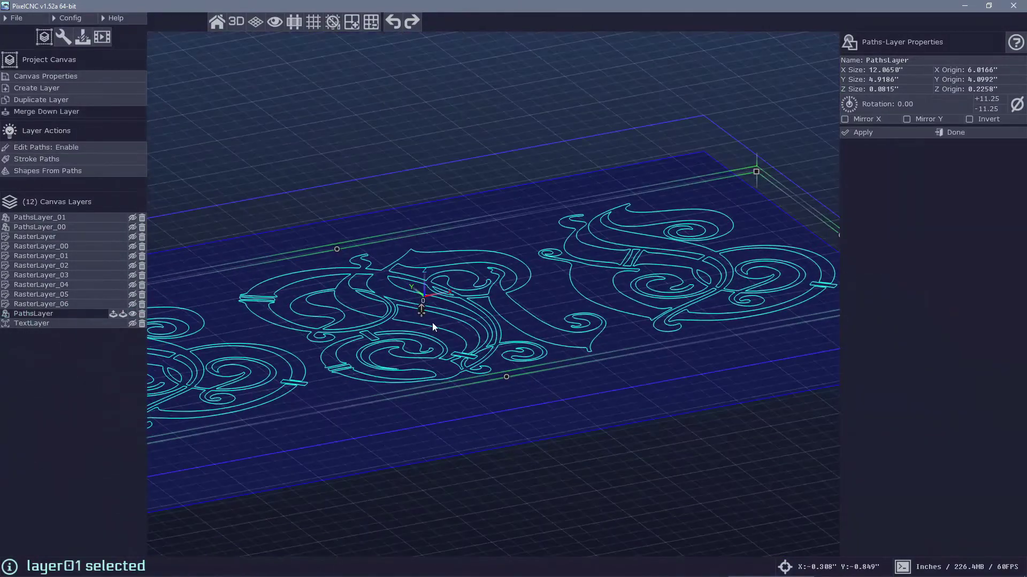
click(332, 21)
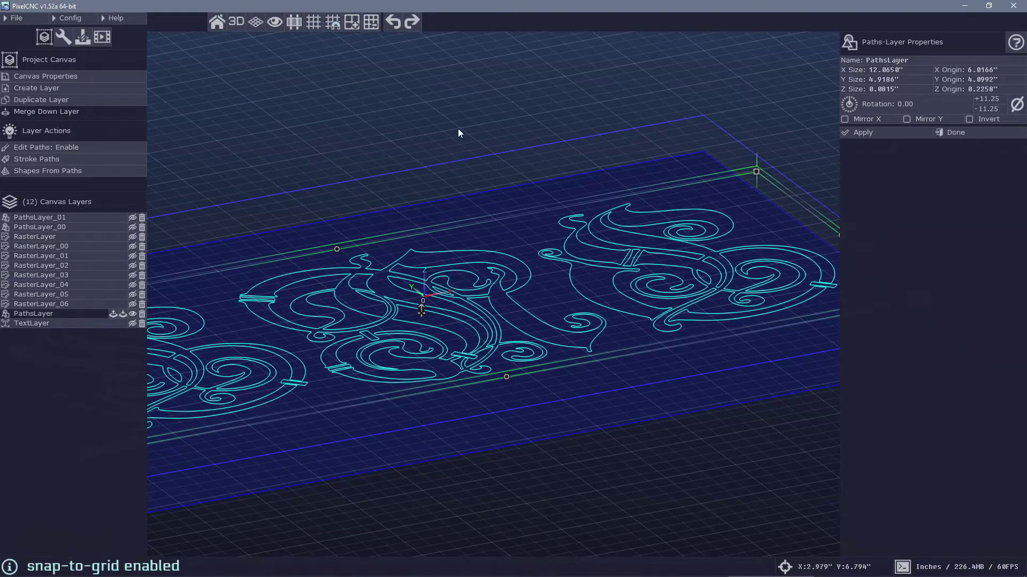
right_drag(421, 309, 422, 327)
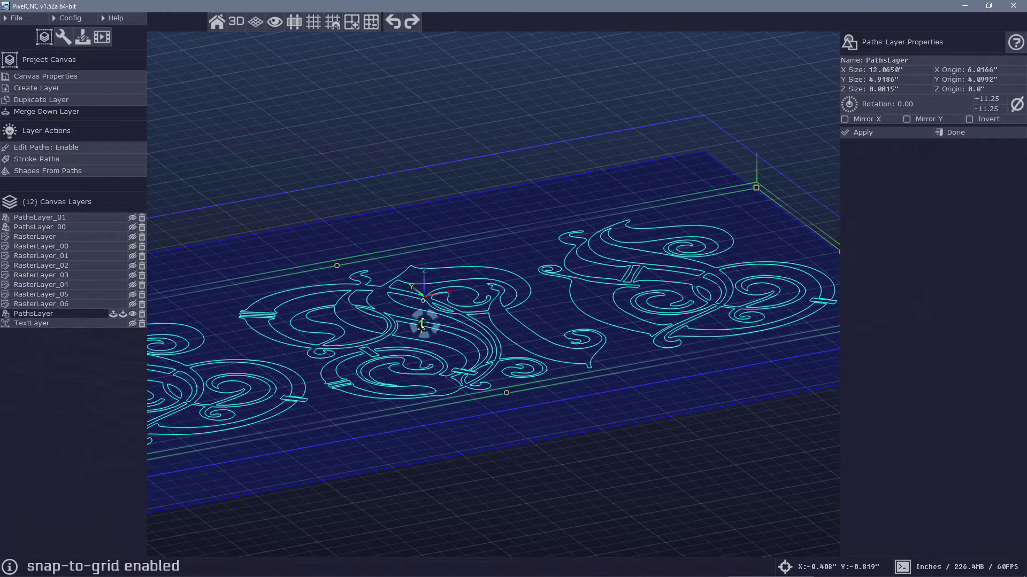
Stretch the PathsLayer upward to a Z size of 0.3315" and turn snap-to-grid off
click(421, 324)
click(392, 224)
drag(393, 219, 464, 224)
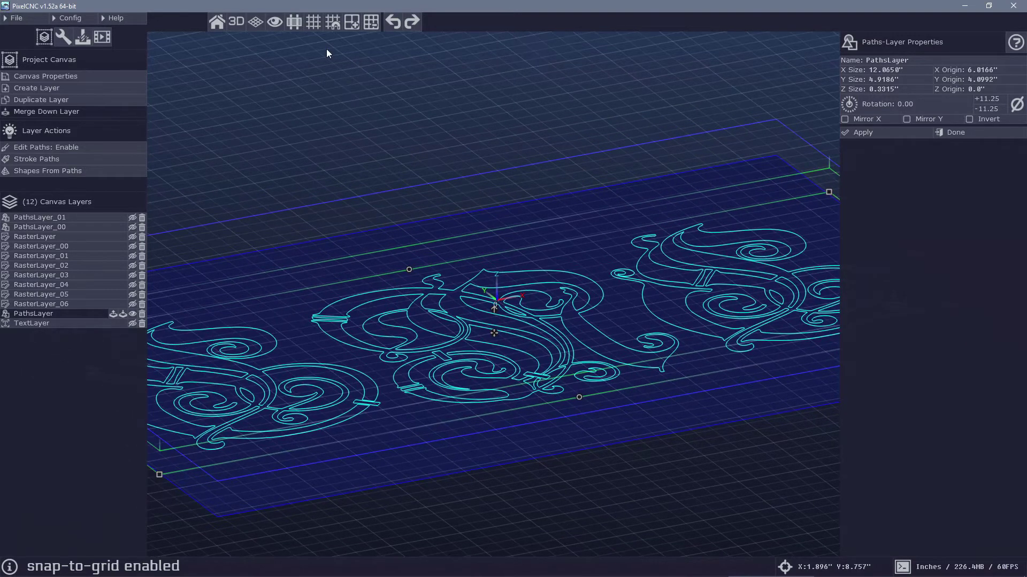
click(331, 24)
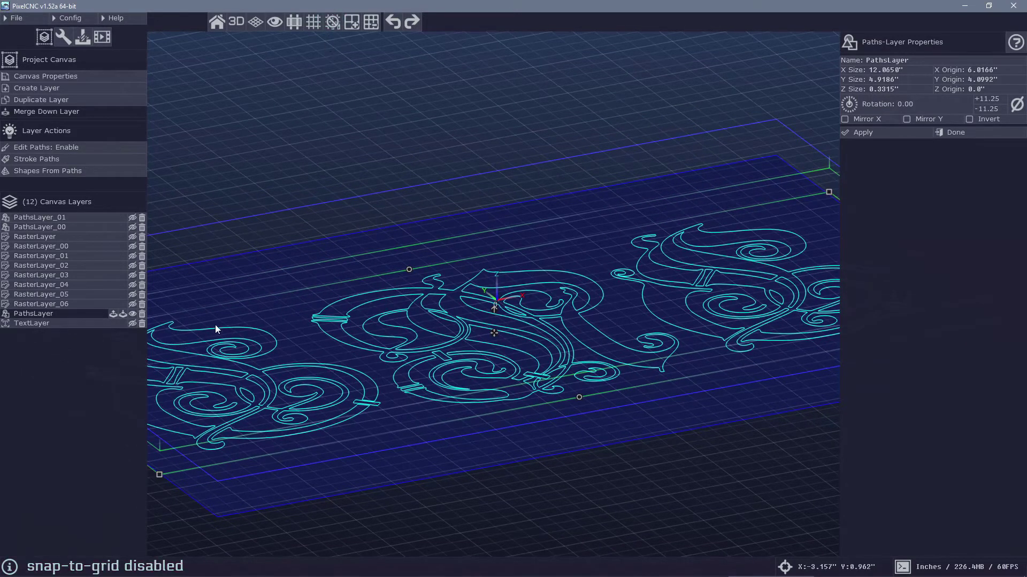
Generate a rounded shape from the PathsLayer's paths, look it over and close the shape generator
click(52, 171)
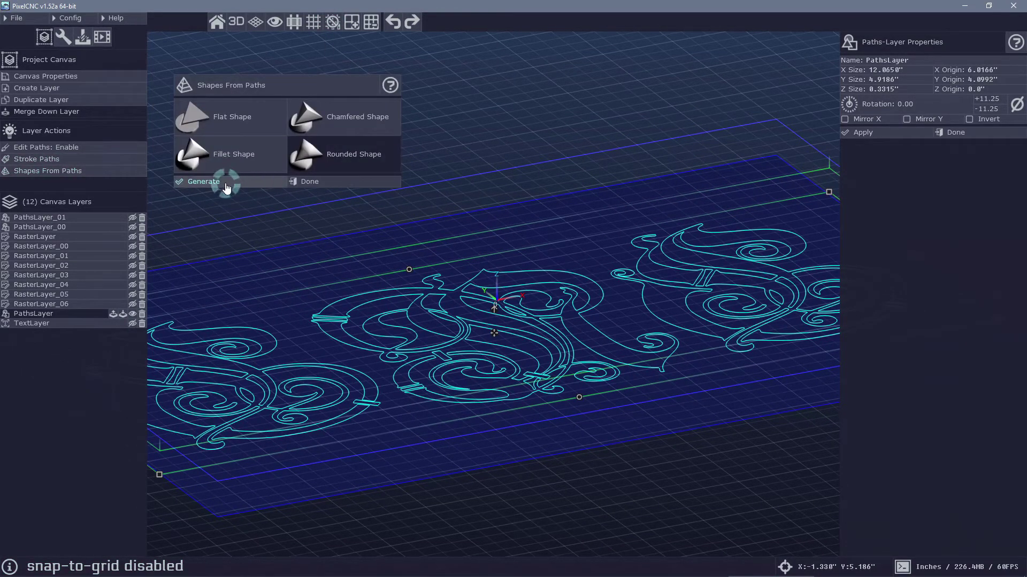
click(221, 182)
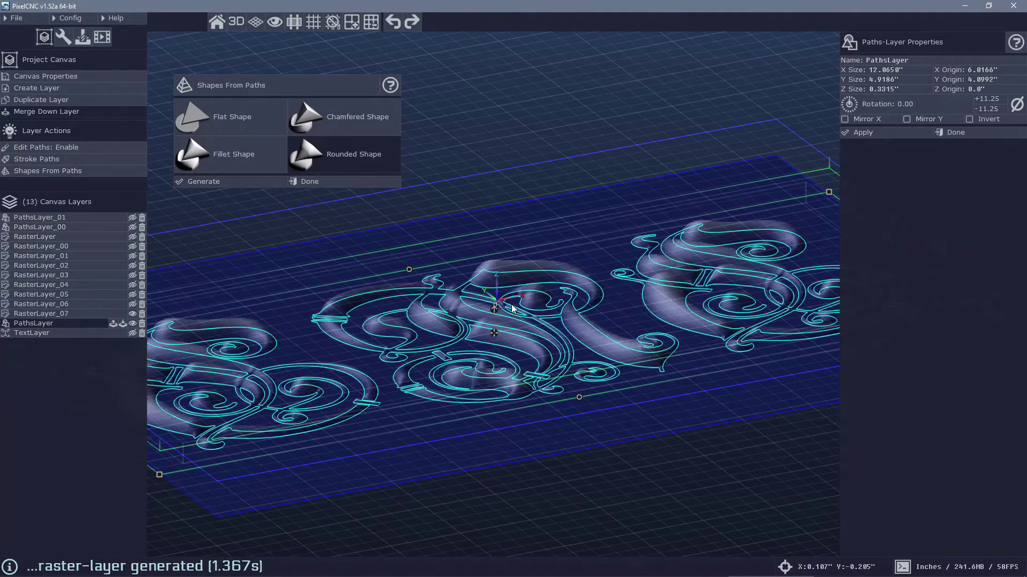
right_drag(512, 309, 556, 311)
drag(556, 311, 554, 367)
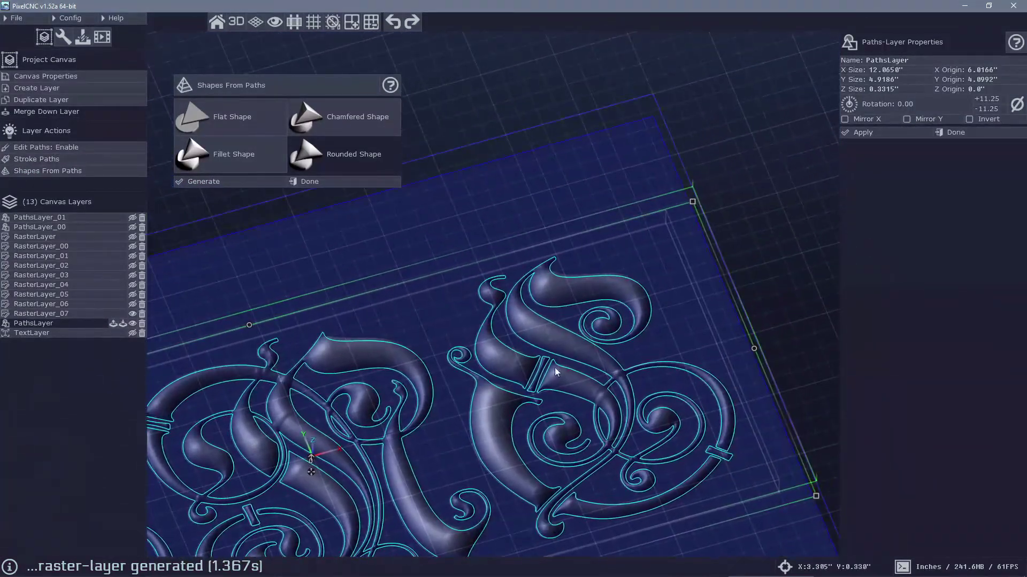
right_drag(554, 367, 351, 382)
drag(350, 383, 382, 283)
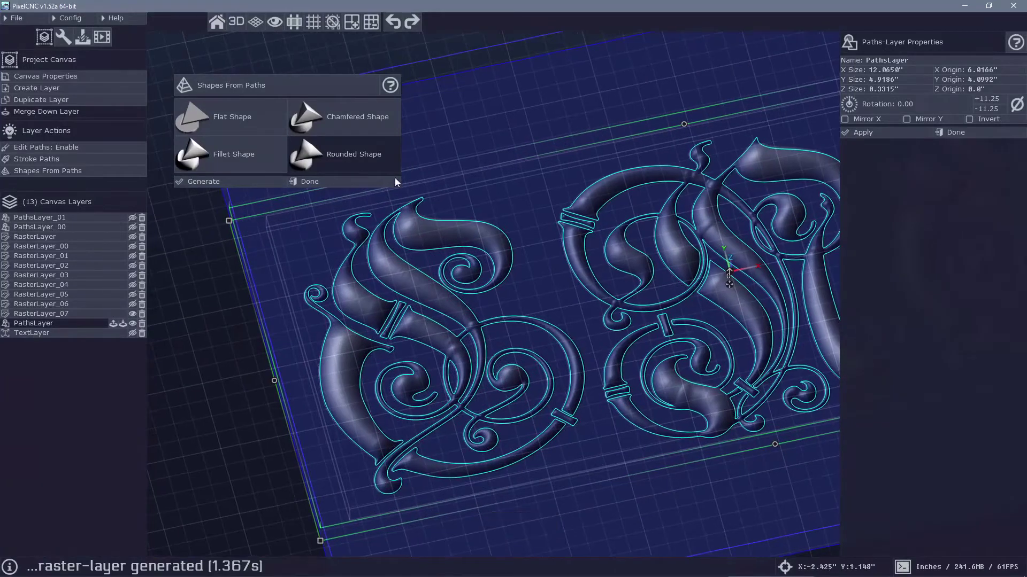
click(310, 182)
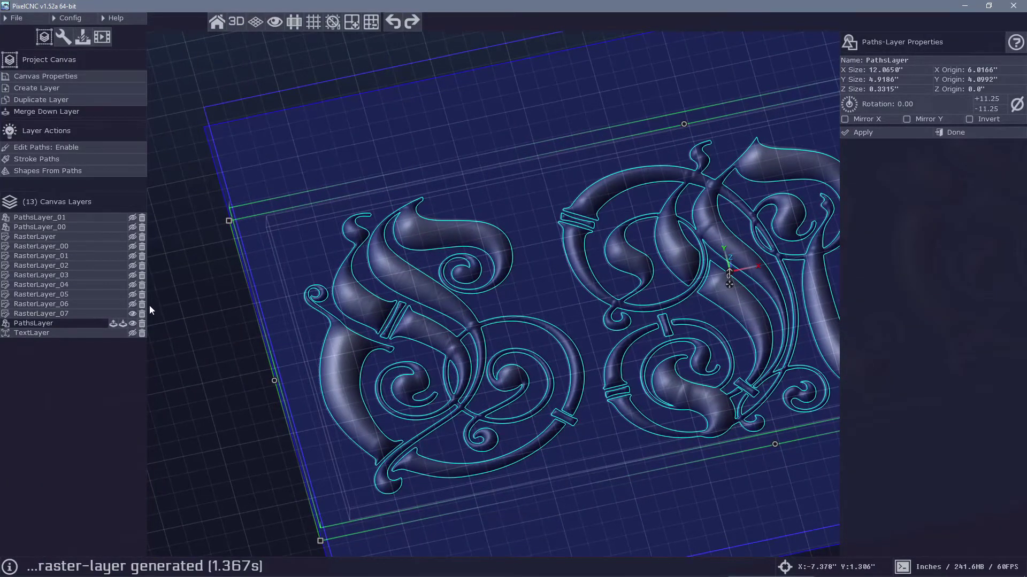
Hide the PathsLayer and select RasterLayer_07
click(132, 323)
drag(352, 303, 474, 294)
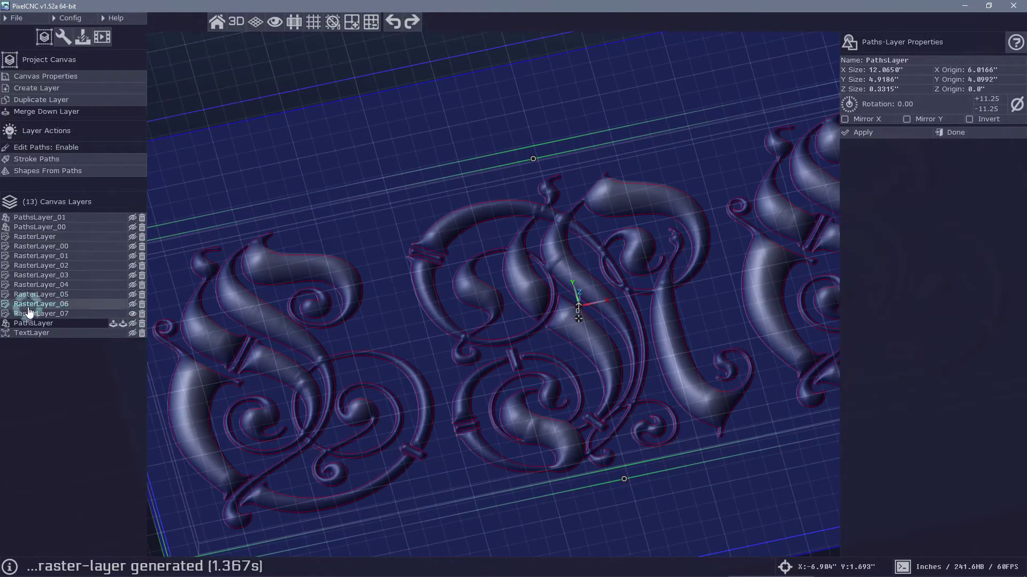
click(29, 314)
Examine the rounded surfaces of RasterLayer_07 on the first C and the N from above and at an angle
drag(612, 330, 524, 344)
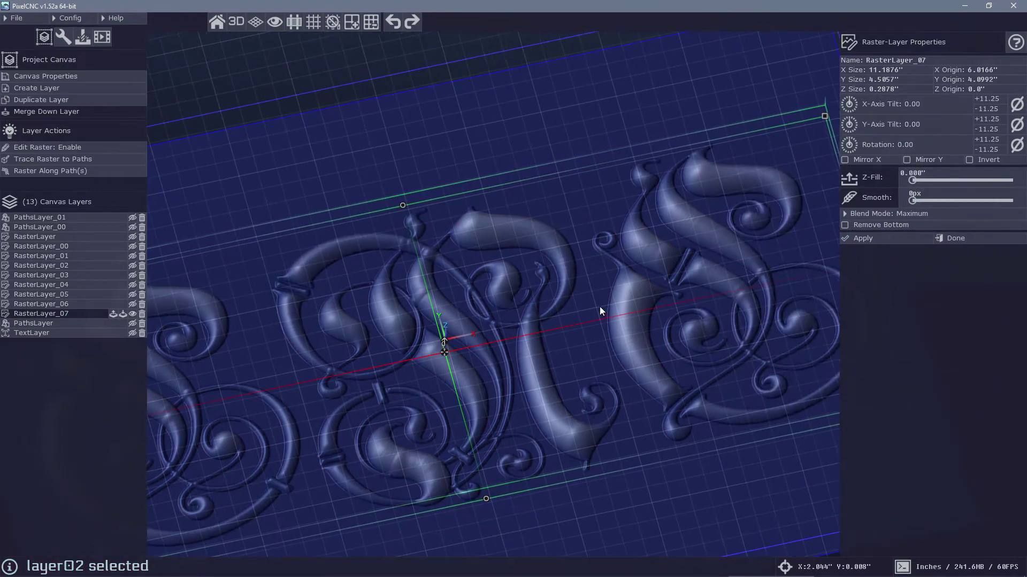
drag(390, 388, 438, 390)
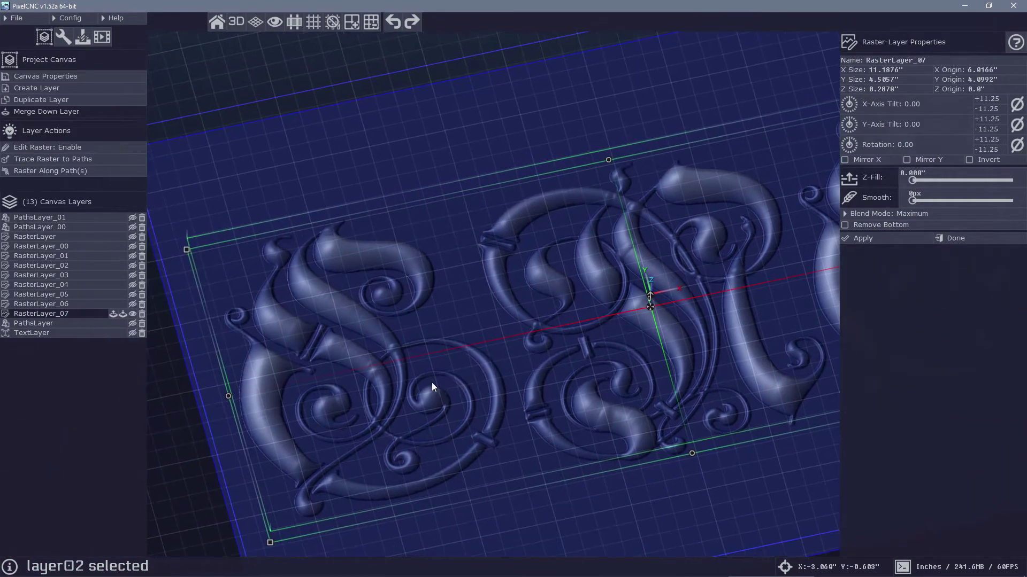
scroll(268, 385, up, 5)
drag(549, 275, 552, 289)
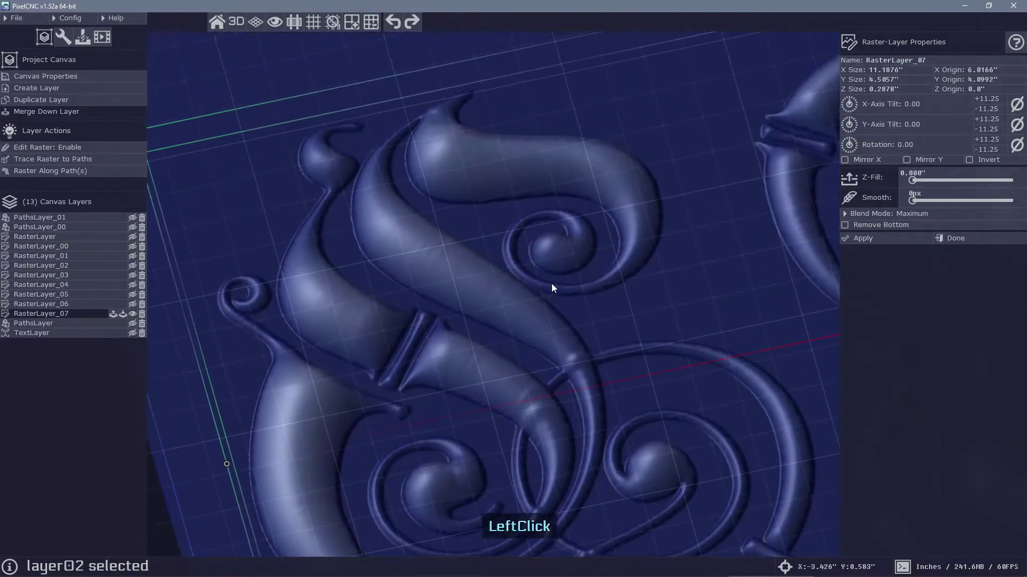
drag(622, 261, 493, 282)
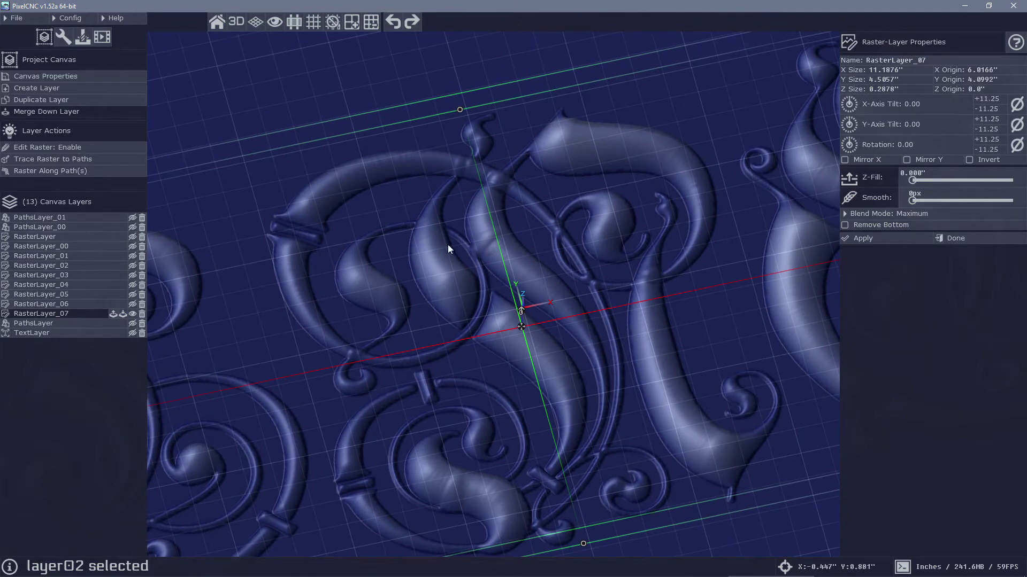
right_drag(448, 248, 395, 334)
middle_drag(396, 333, 395, 294)
drag(395, 293, 473, 257)
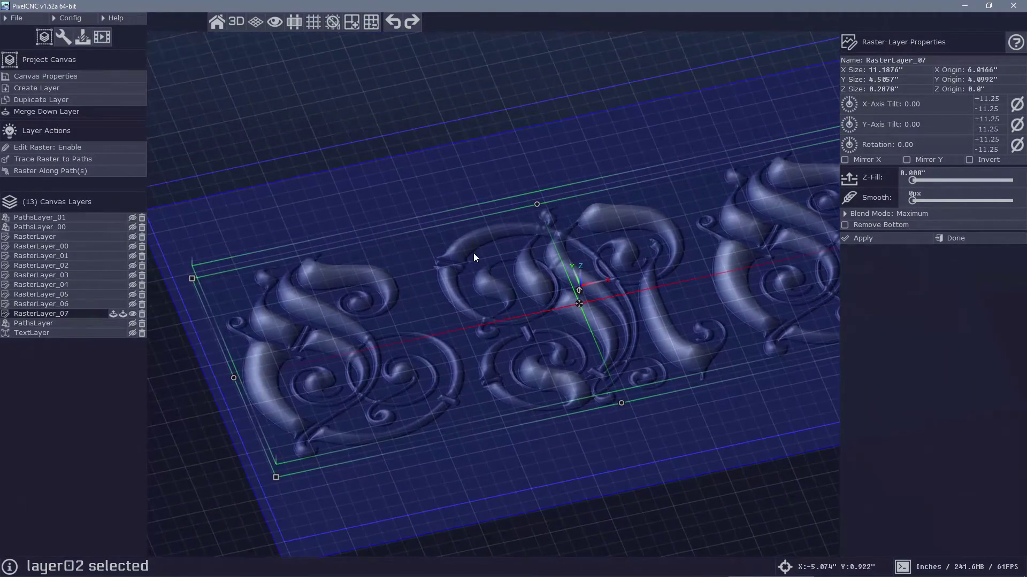
right_drag(473, 257, 500, 297)
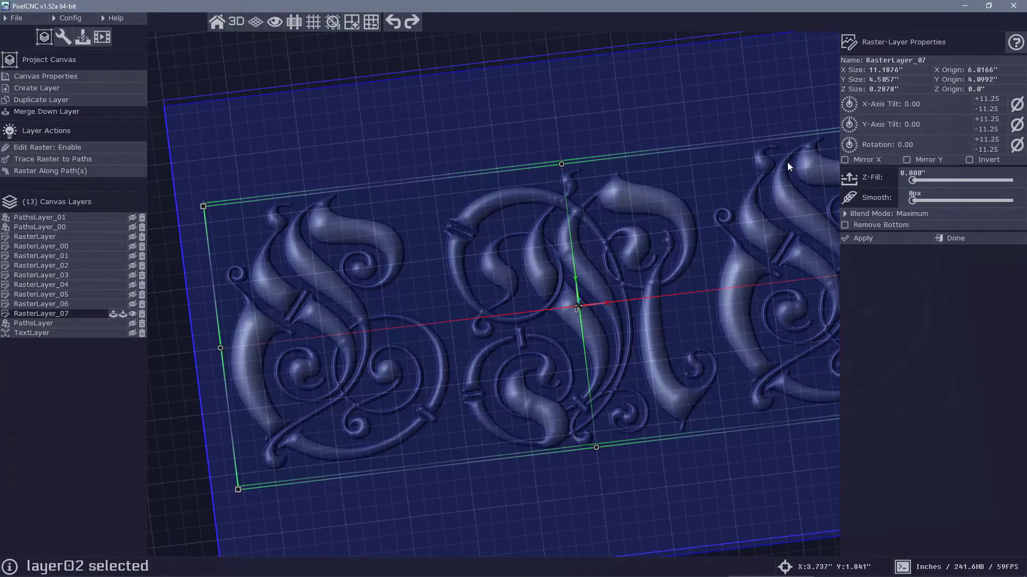
middle_drag(268, 417, 289, 358)
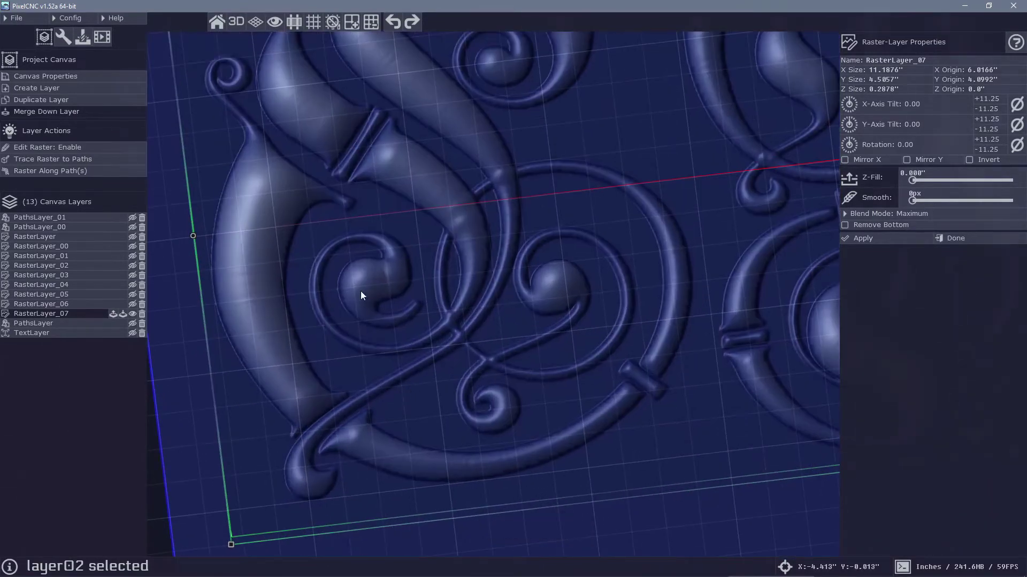
drag(361, 292, 499, 322)
Deselect the raster layer, open the canvas properties to check the canvas resolution, and inspect the lettering's surface detail
click(432, 330)
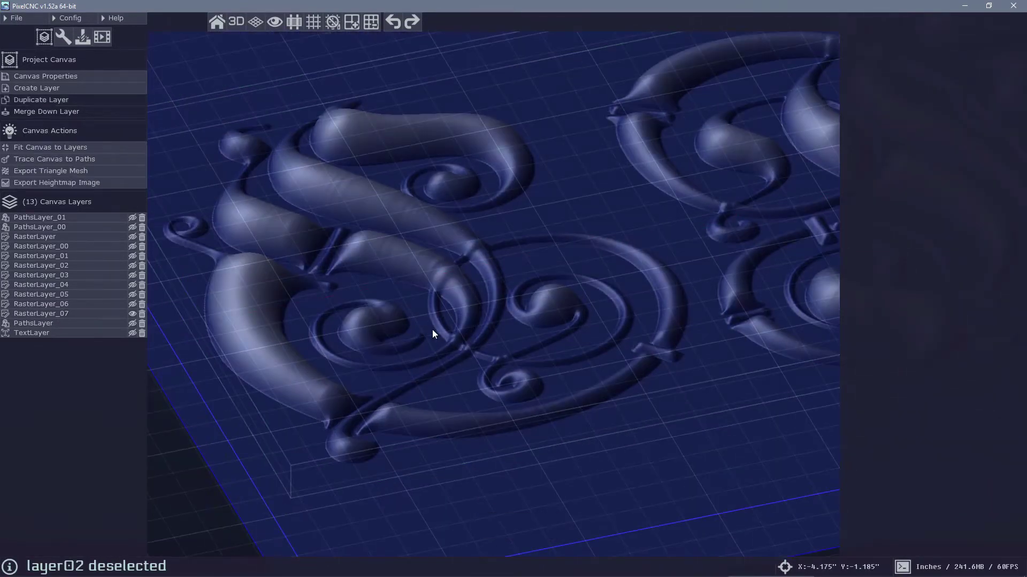
click(78, 81)
right_drag(471, 240, 496, 259)
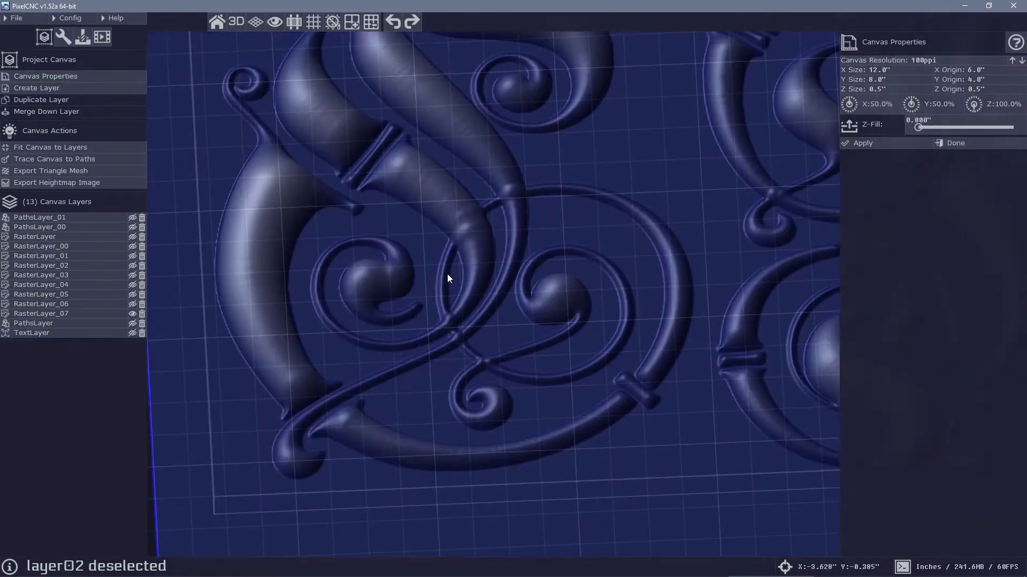
drag(447, 273, 562, 280)
click(918, 60)
mouse_move(382, 299)
middle_down()
mouse_move(378, 245)
mouse_move(374, 280)
middle_up()
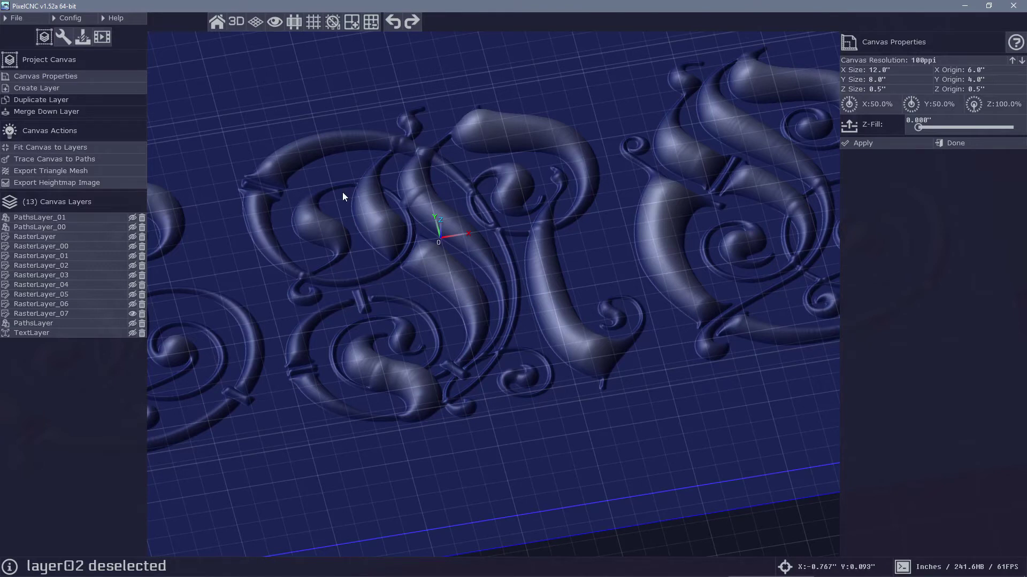
scroll(278, 163, down, 3)
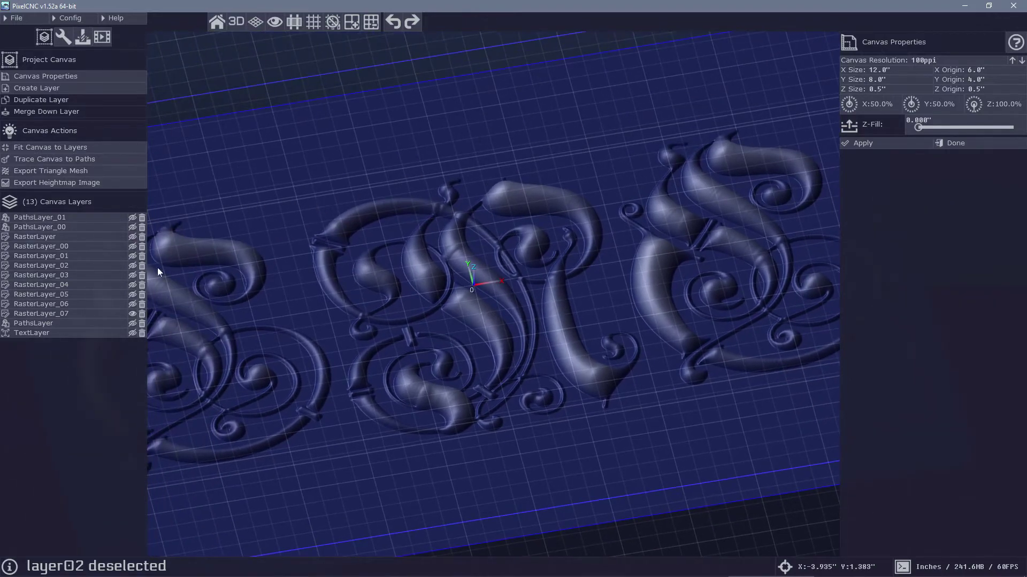
right_drag(155, 267, 396, 420)
drag(397, 419, 396, 382)
middle_drag(396, 383, 456, 371)
Stroke the paths of PathsLayer_00 with a 39% brush shape, 0.255" diameter and 30% brush value, and inspect the raised outlines
click(46, 219)
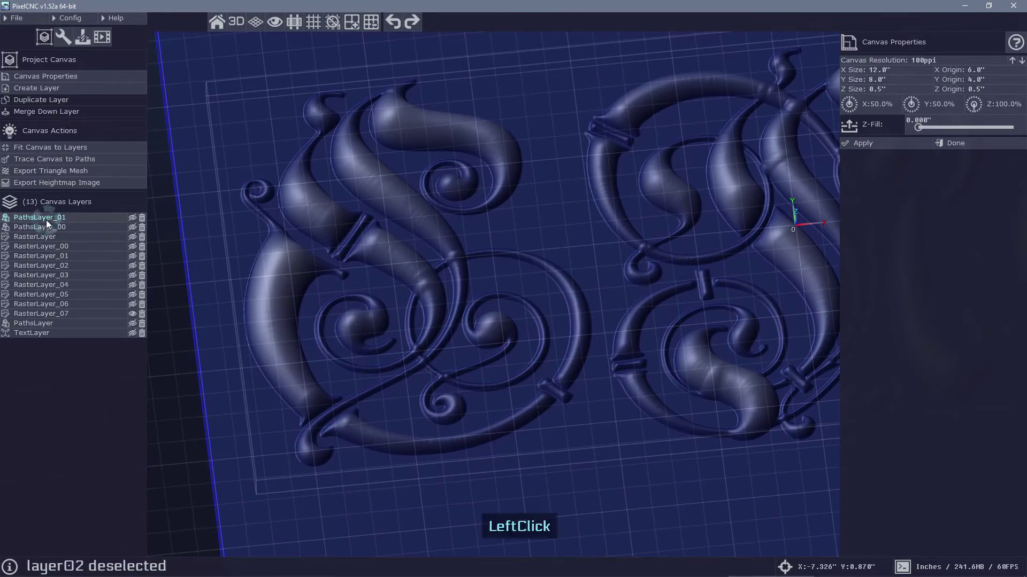
click(80, 228)
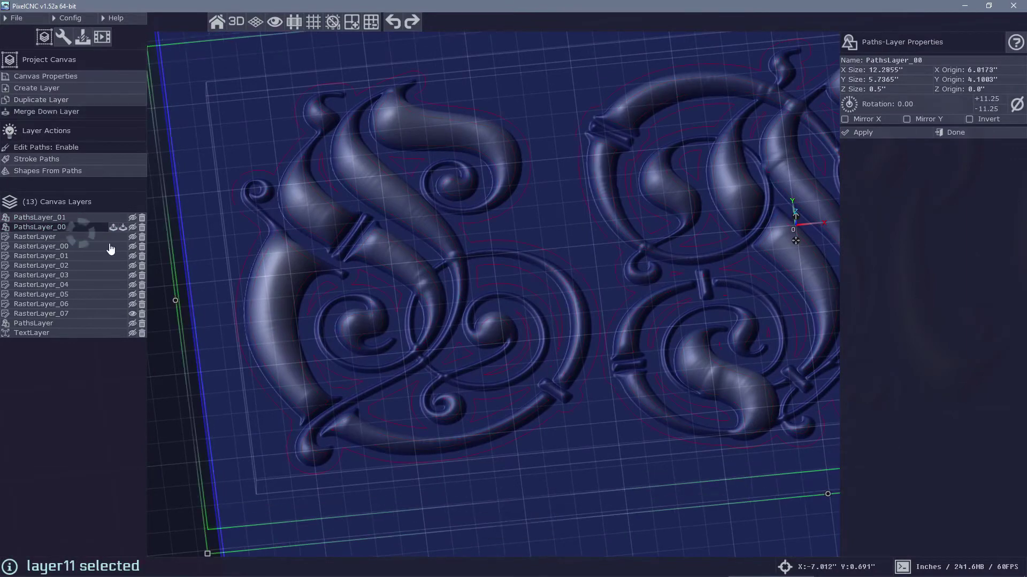
right_drag(257, 235, 307, 221)
drag(307, 222, 284, 200)
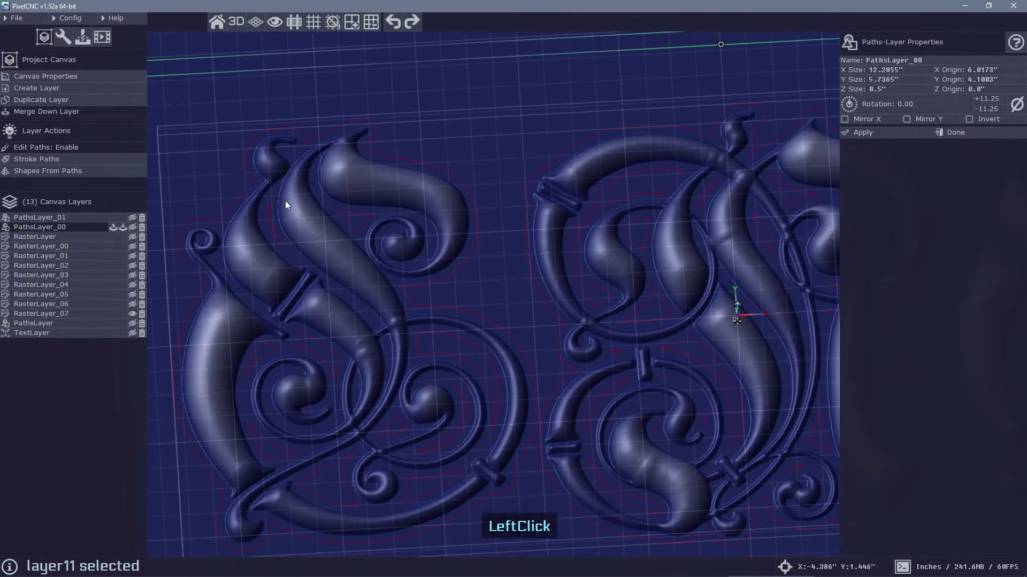
click(49, 160)
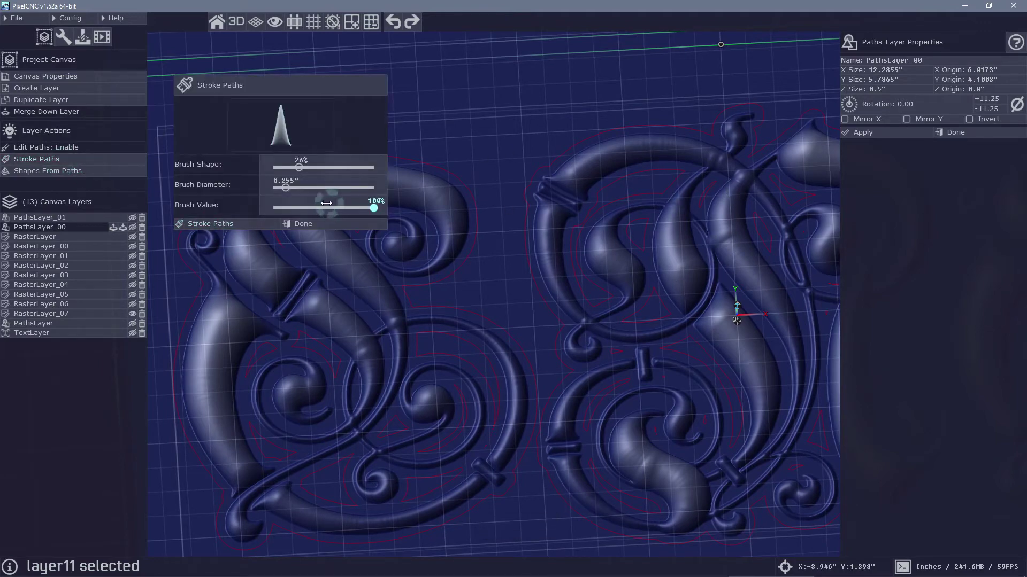
mouse_move(374, 208)
mouse_down()
mouse_move(287, 207)
mouse_move(303, 207)
mouse_up()
right_drag(493, 409, 508, 344)
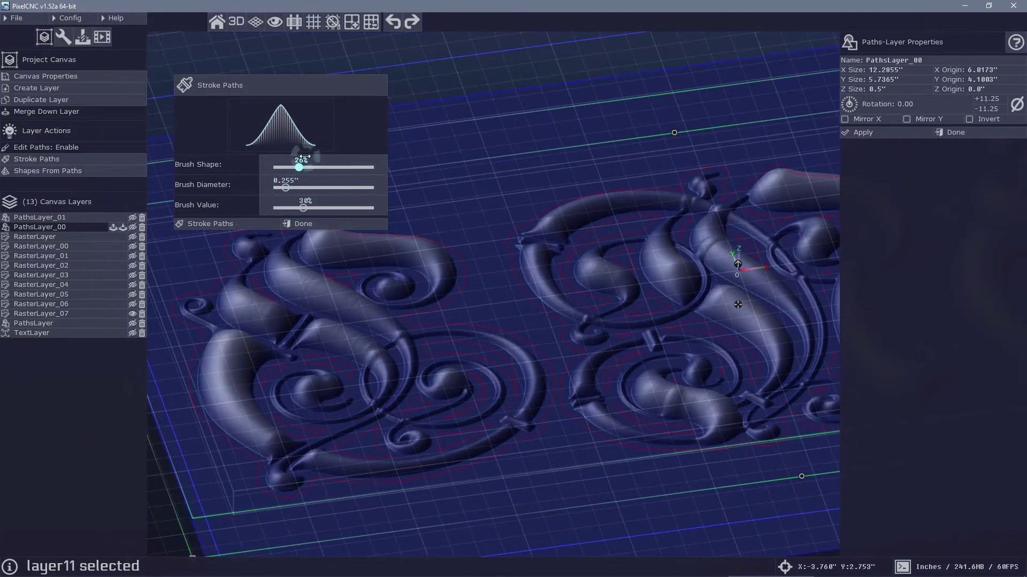
drag(298, 167, 312, 167)
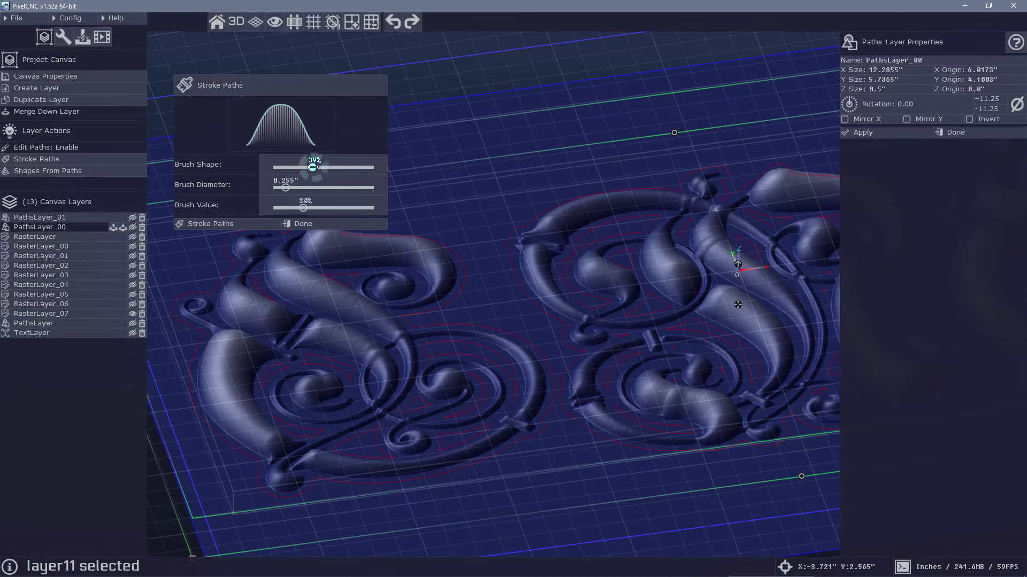
click(218, 224)
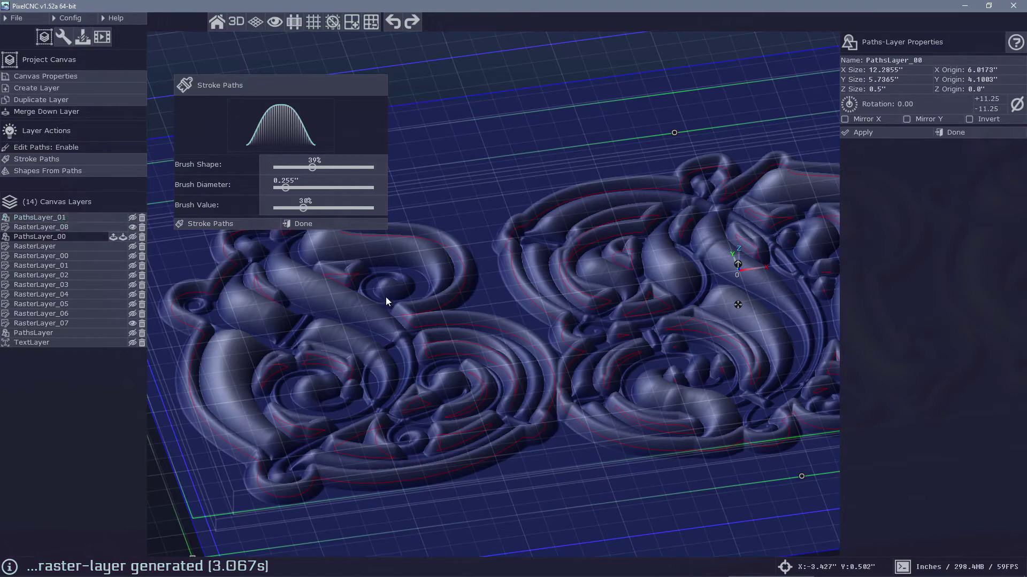
right_drag(278, 391, 585, 277)
middle_drag(585, 277, 560, 301)
drag(560, 301, 642, 371)
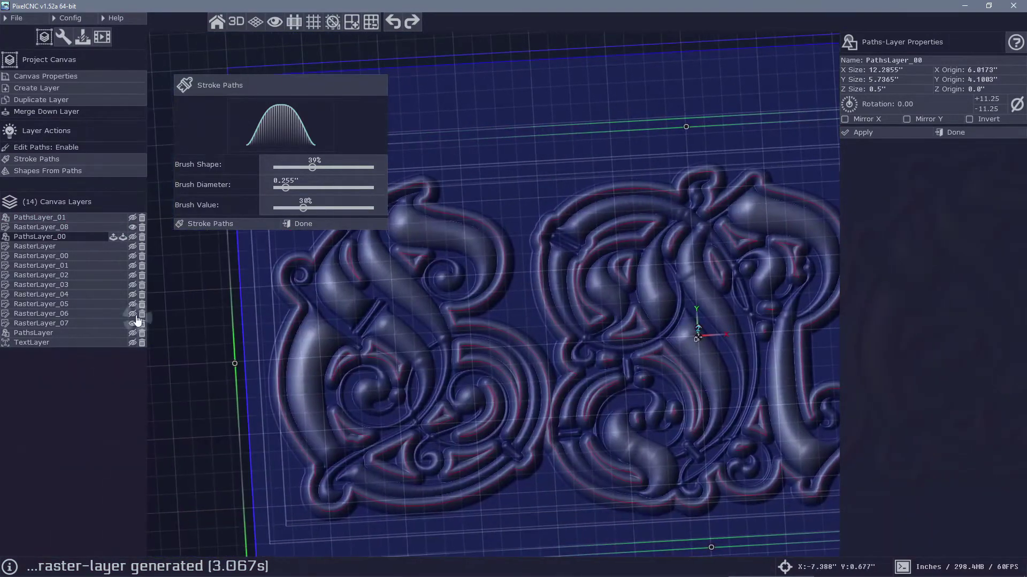
Hide RasterLayer_08 and stroke PathsLayer_00 with a 45% brush shape, 0.105" diameter and 19% brush value
click(101, 232)
click(132, 227)
click(284, 187)
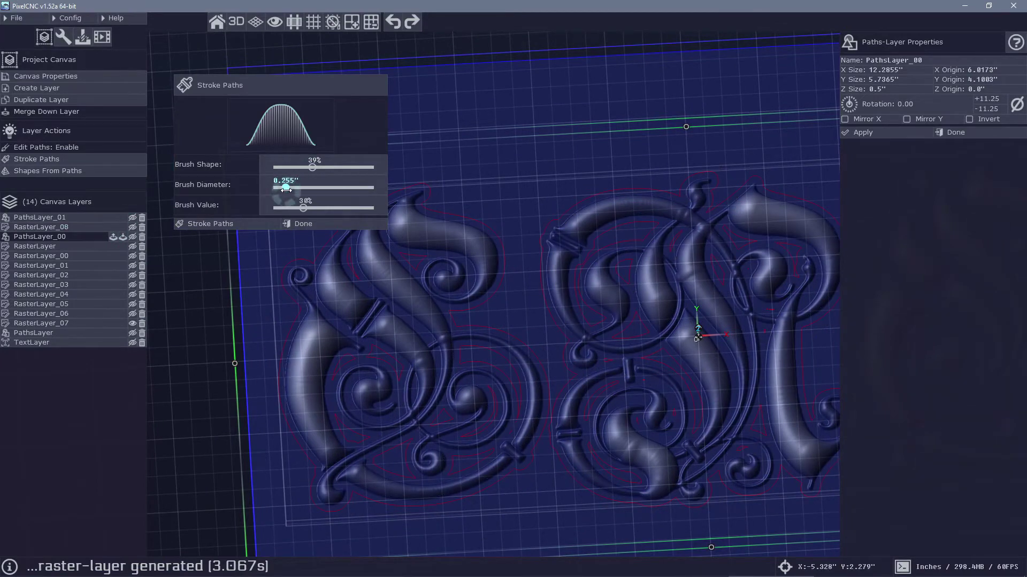
drag(284, 187, 318, 166)
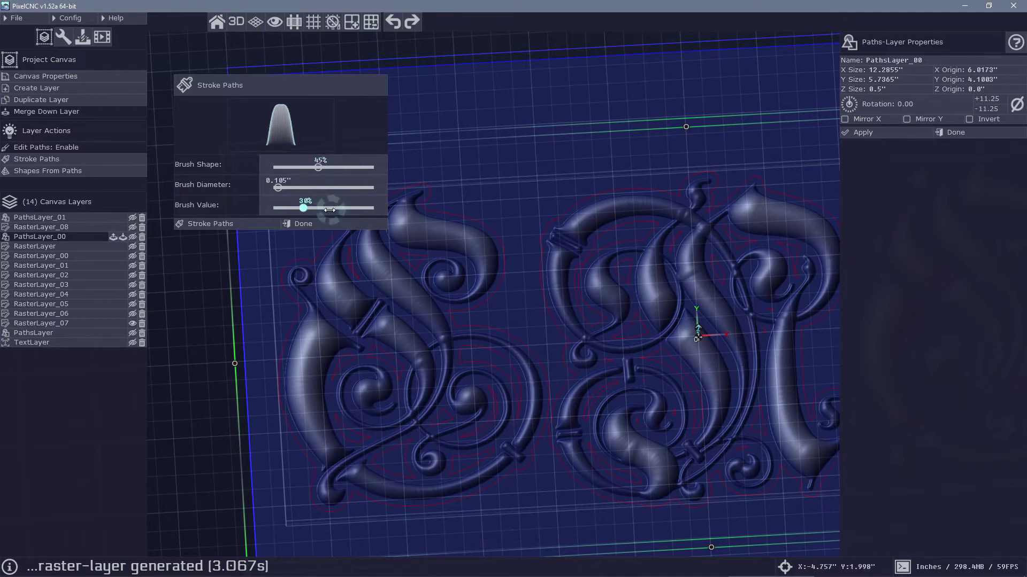
drag(303, 208, 292, 208)
click(211, 224)
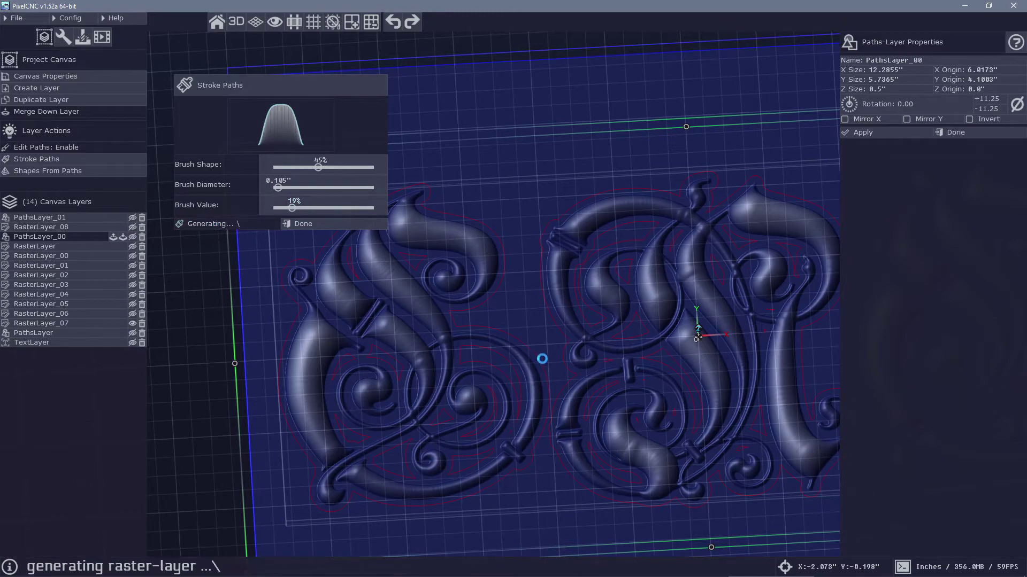
right_drag(543, 360, 559, 310)
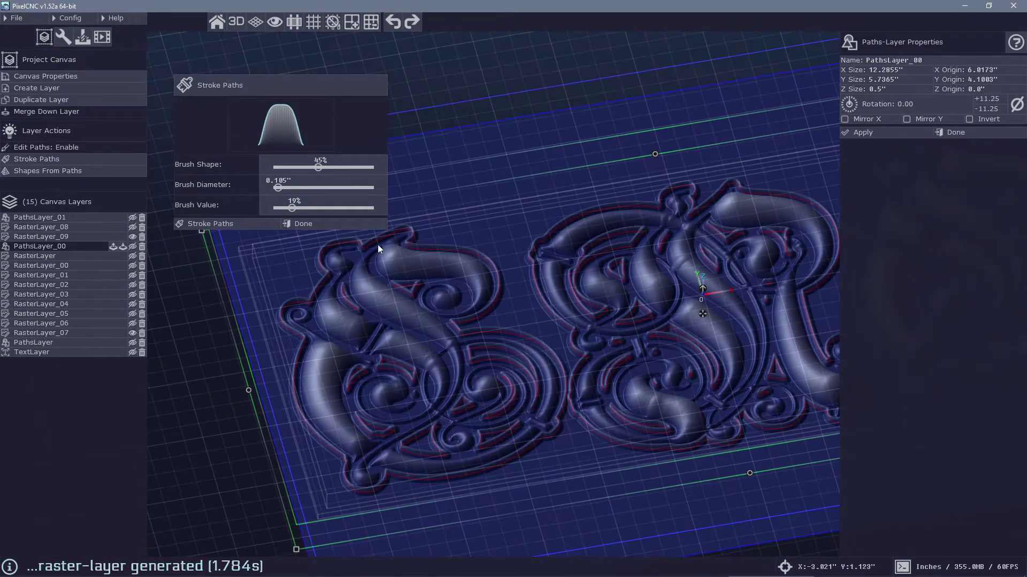
click(301, 224)
Select RasterLayer_09 and examine its thin raised outlines around the rounded letters from different angles
click(106, 237)
mouse_move(529, 214)
right_down()
mouse_move(534, 259)
mouse_move(539, 219)
right_up()
drag(539, 219, 399, 383)
right_drag(400, 383, 511, 395)
mouse_move(511, 395)
mouse_down()
mouse_move(592, 396)
mouse_move(493, 391)
mouse_up()
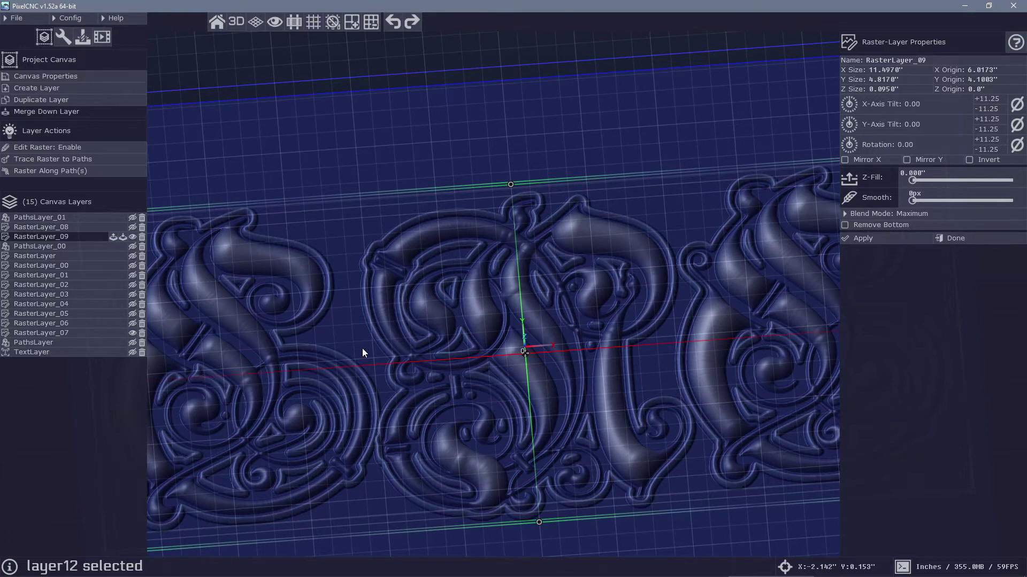
drag(322, 332, 156, 213)
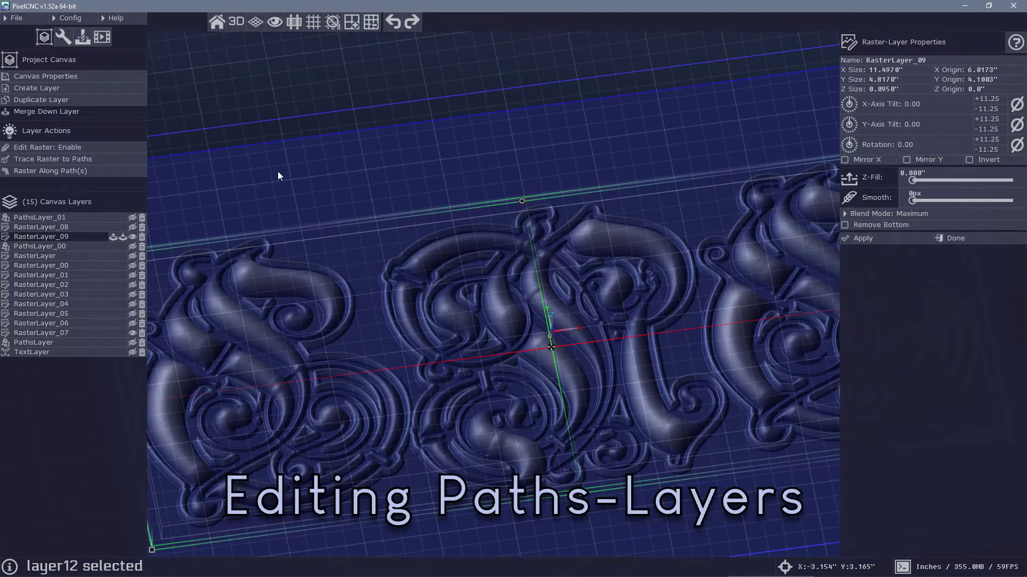
Hide RasterLayer_07 and RasterLayer_09 so no raster layer is shown on the canvas
click(46, 247)
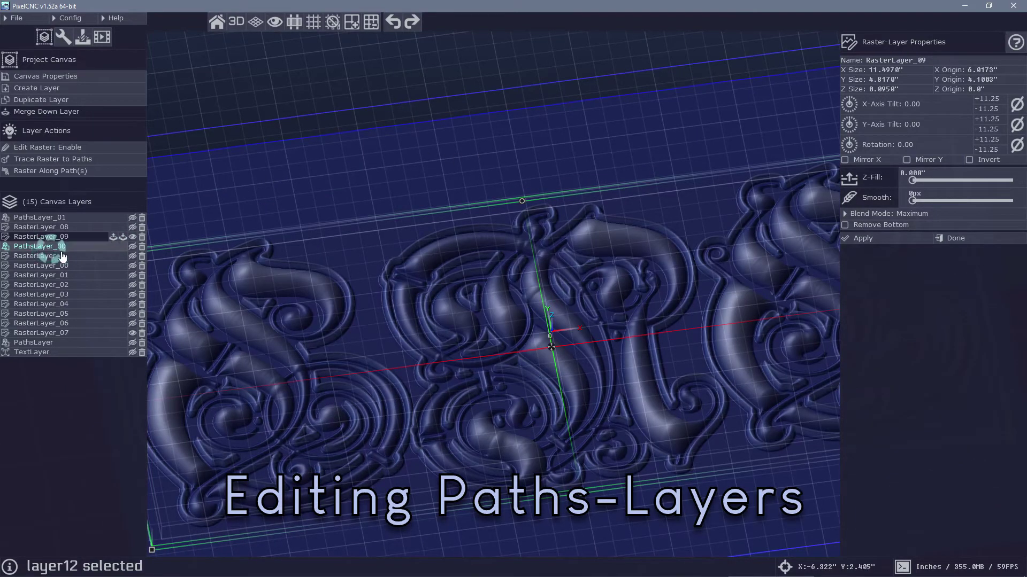
click(132, 332)
click(58, 249)
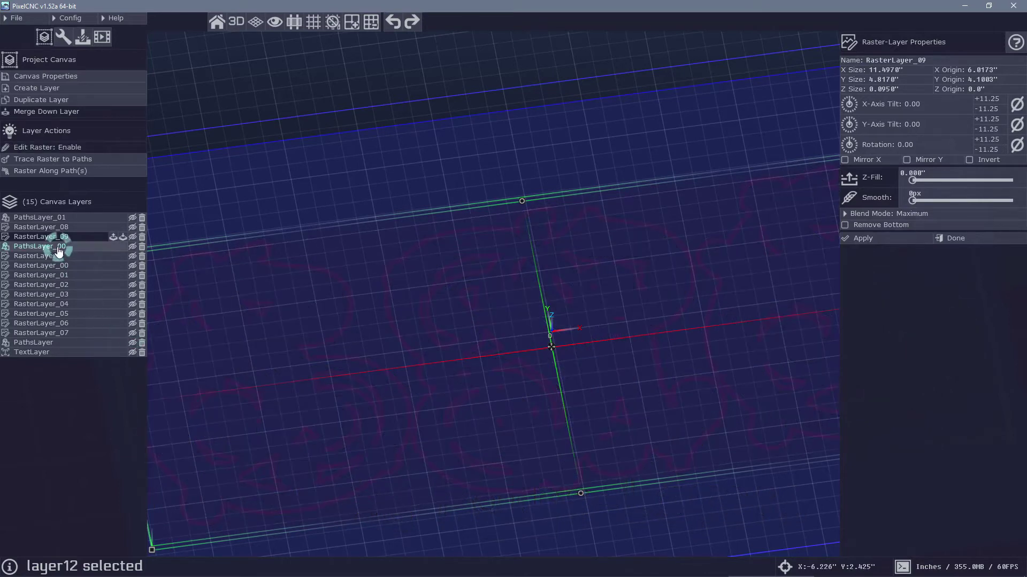
click(68, 333)
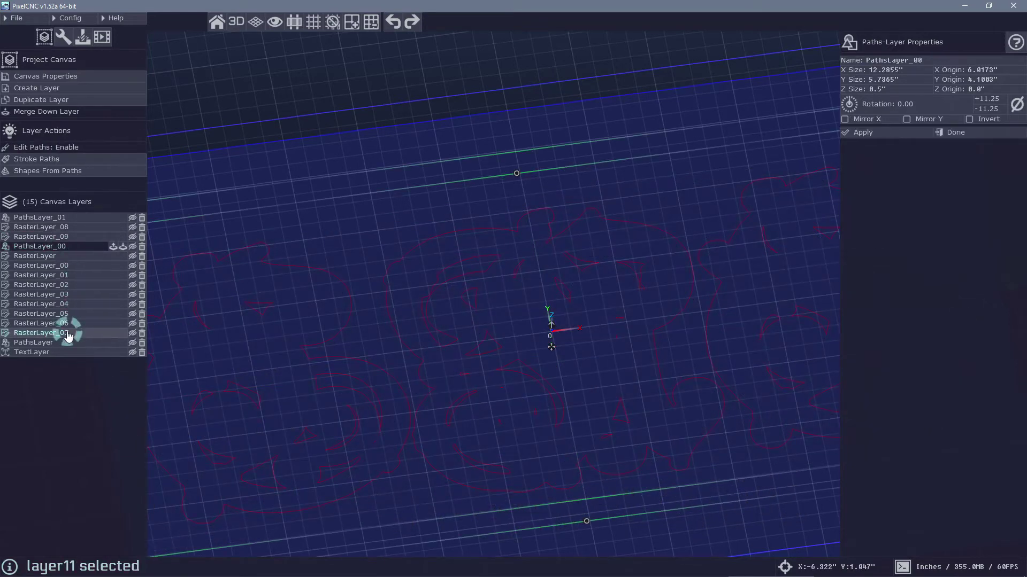
Select PathsLayer, make it visible and enable path editing on it
click(61, 342)
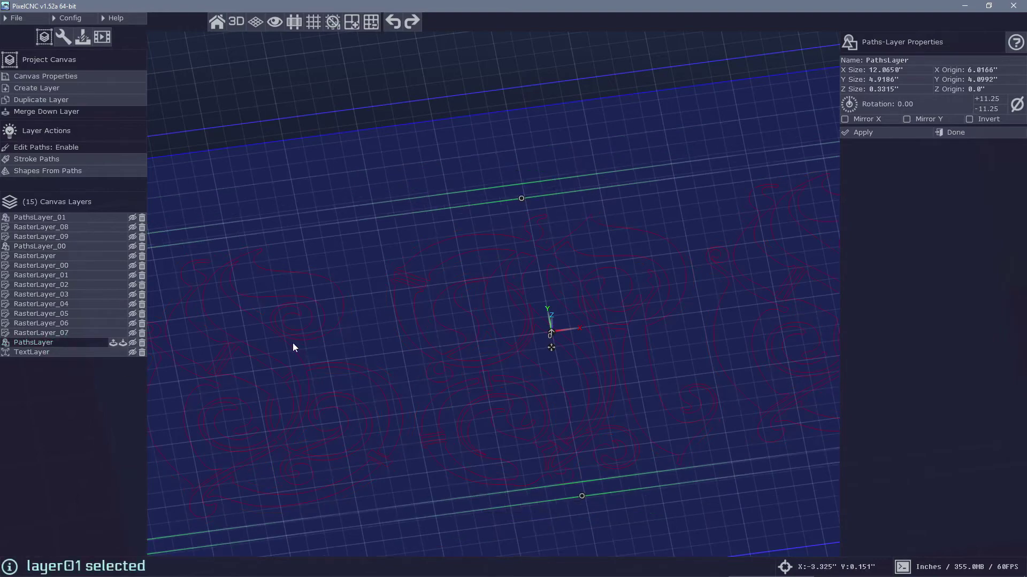
drag(293, 342, 343, 323)
right_drag(343, 323, 376, 323)
click(133, 344)
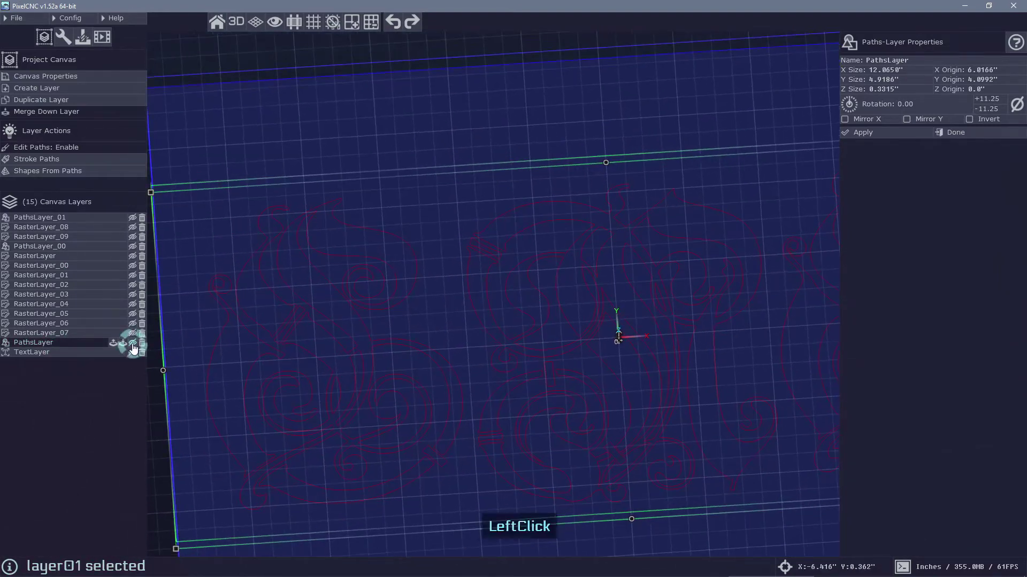
click(70, 147)
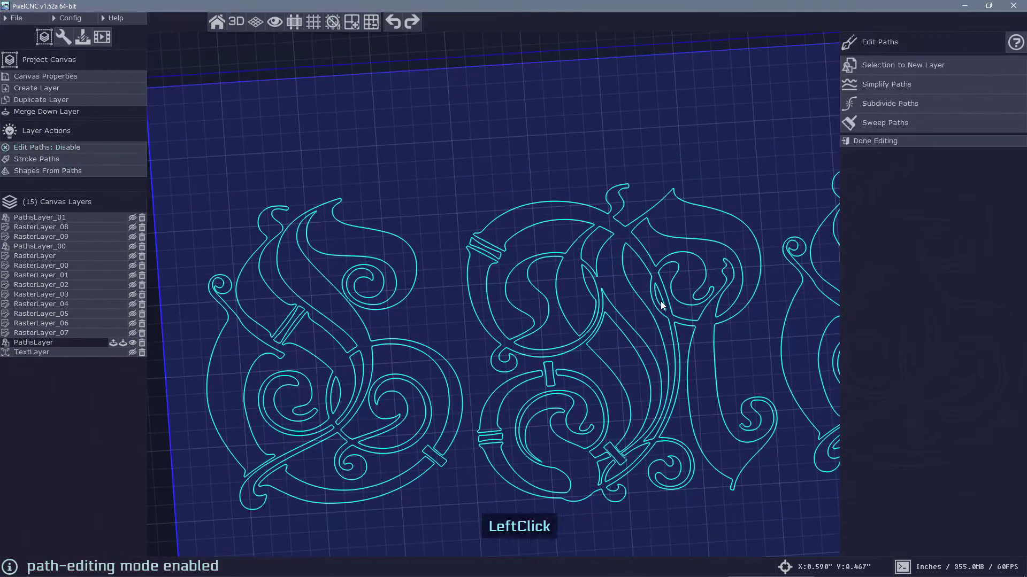
Select individual paths of the lettering one at a time, starting with the large path of the first C
drag(659, 300, 508, 347)
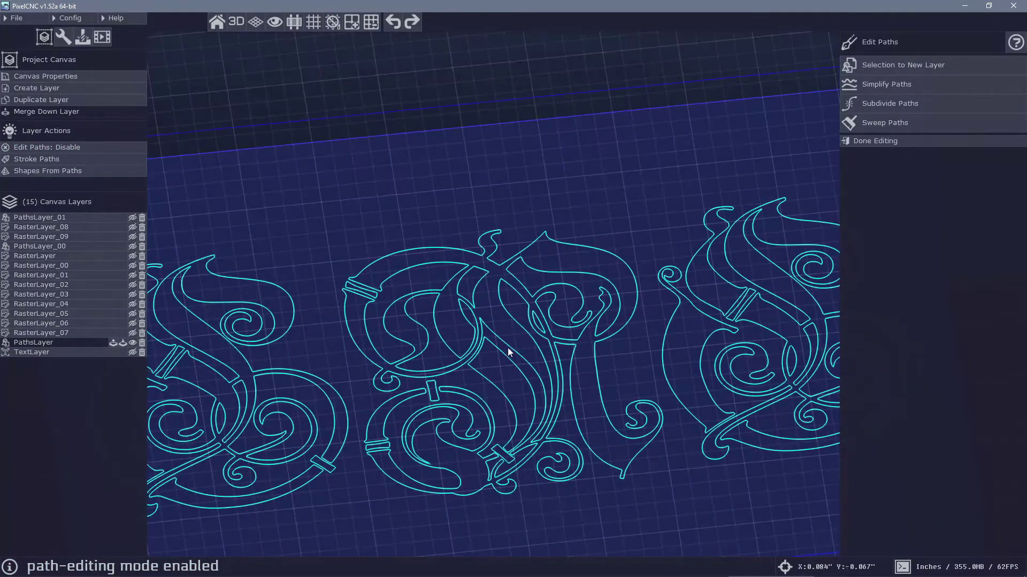
middle_click(544, 326)
click(255, 294)
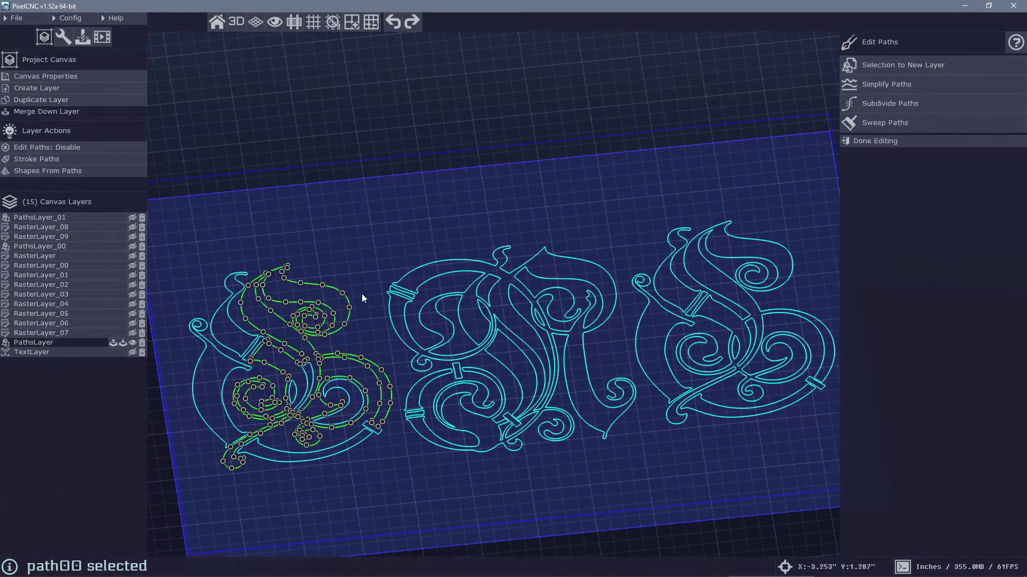
click(482, 290)
click(648, 293)
Multi-select the first C's small upper-left path and large path, two paths of the N, and the last C's large path
click(234, 323)
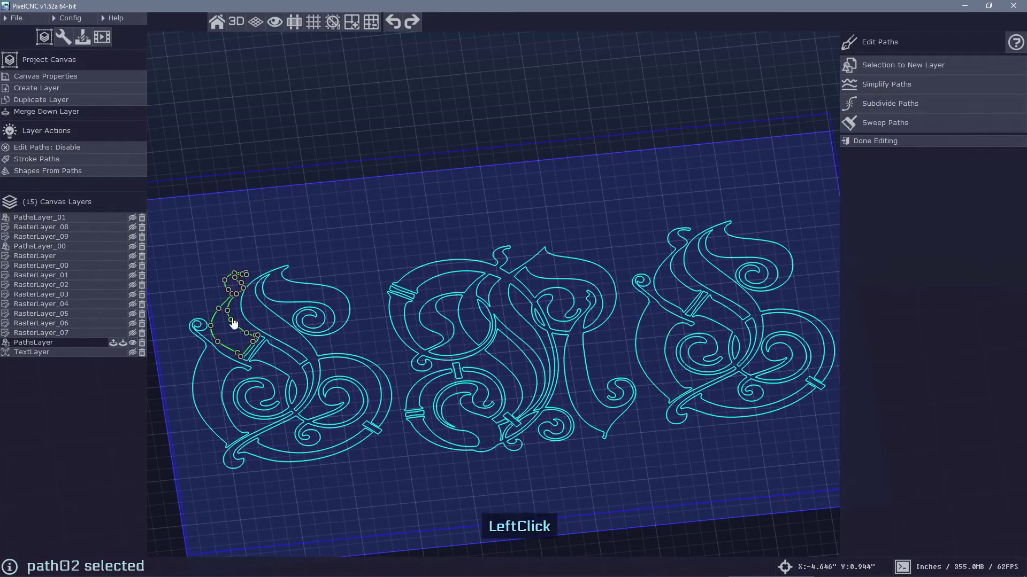
key(shift)
shift+click(287, 303)
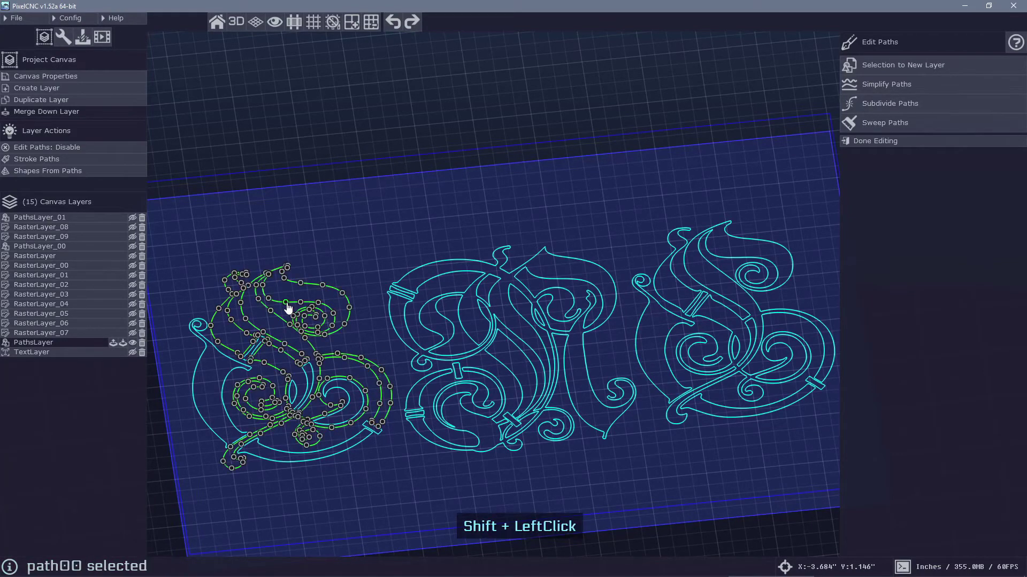
shift+click(422, 298)
shift+click(559, 303)
shift+click(710, 291)
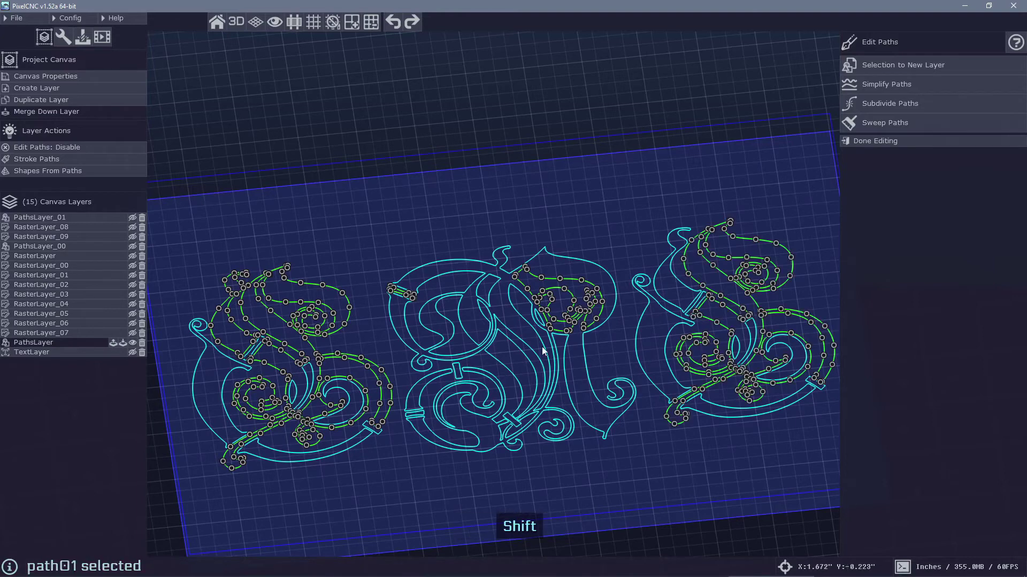
Deselect paths on the first C and the N individually, clear the rest, and select only the first C's large path
shift+click(293, 283)
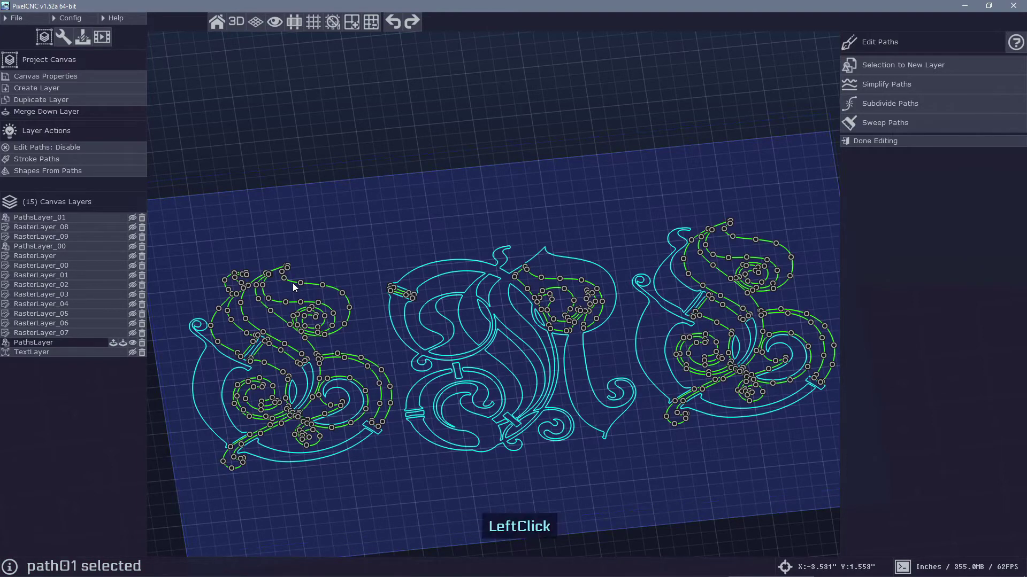
shift+click(533, 275)
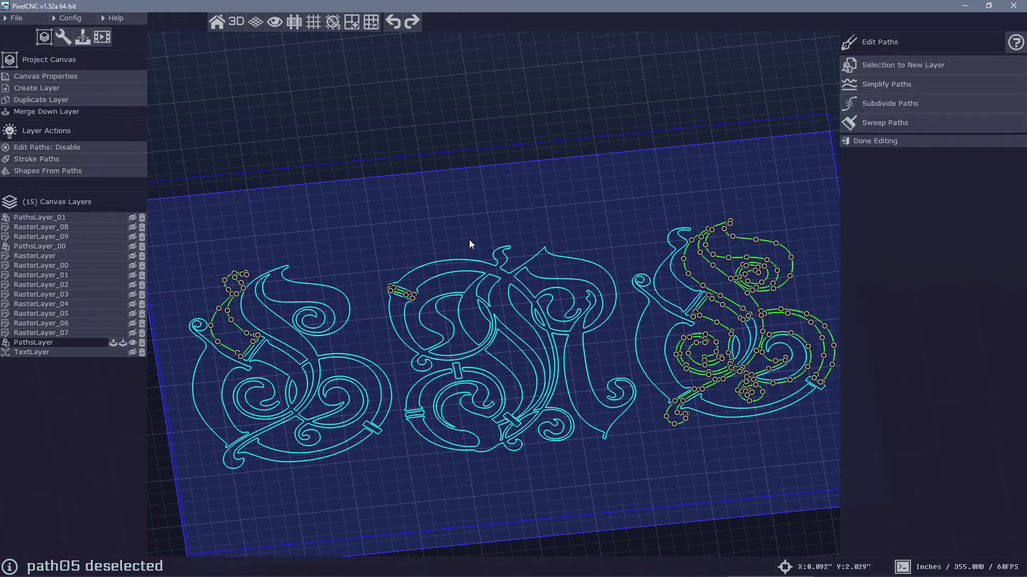
right_click(423, 130)
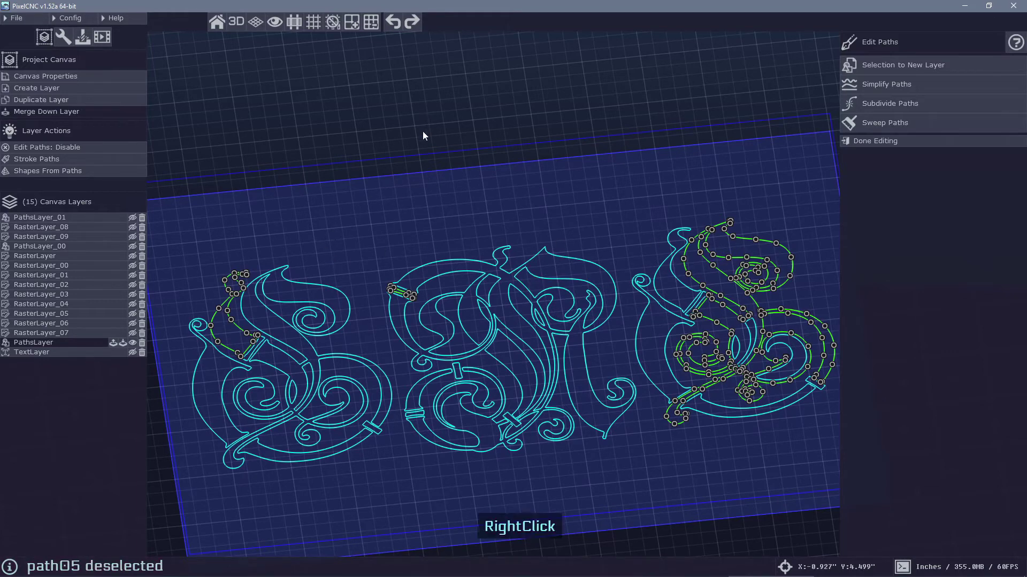
right_drag(563, 191, 543, 247)
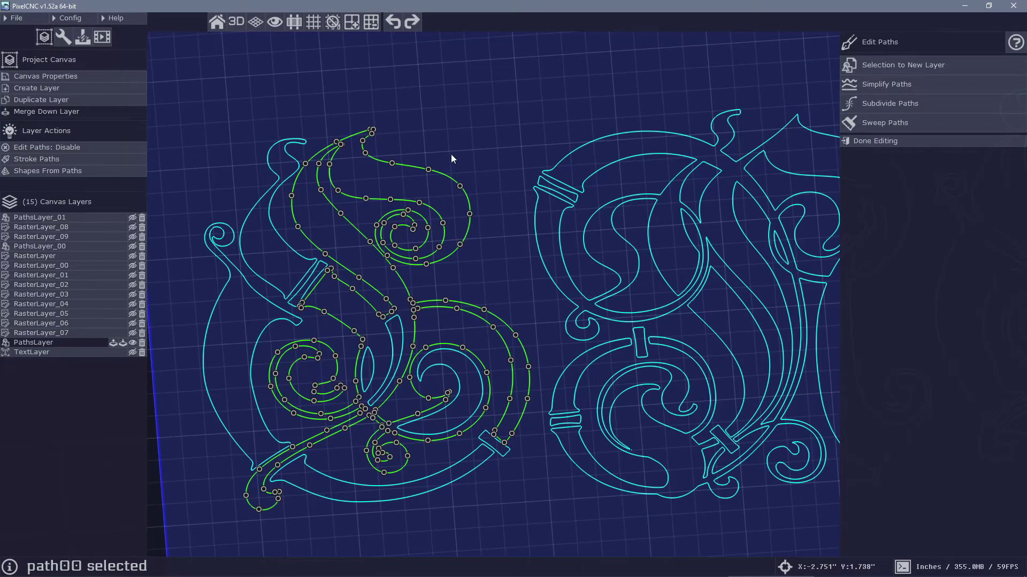
Select single nodes one after another along the outer curve of the first C's upper swirl
click(392, 164)
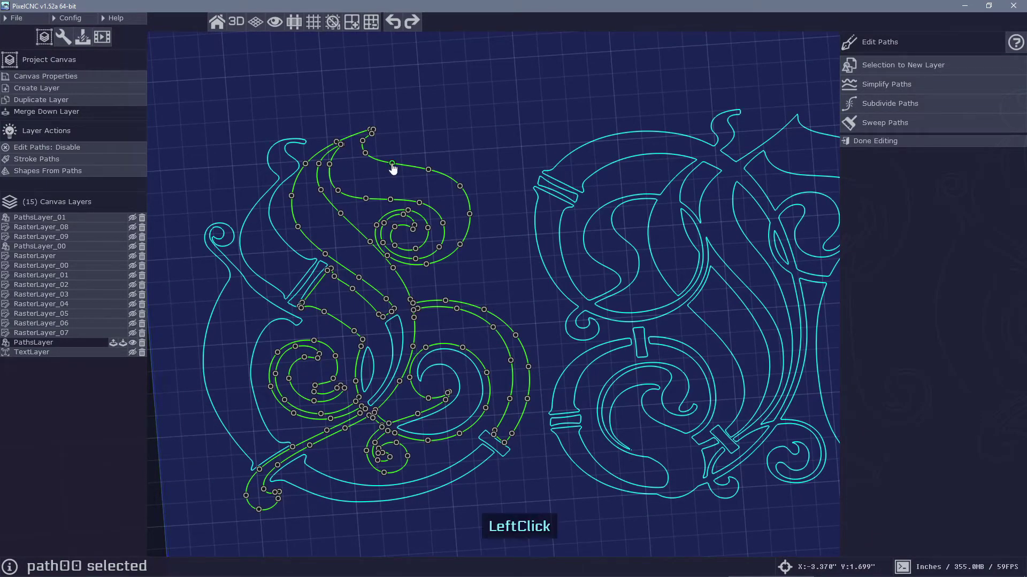
click(428, 169)
click(460, 186)
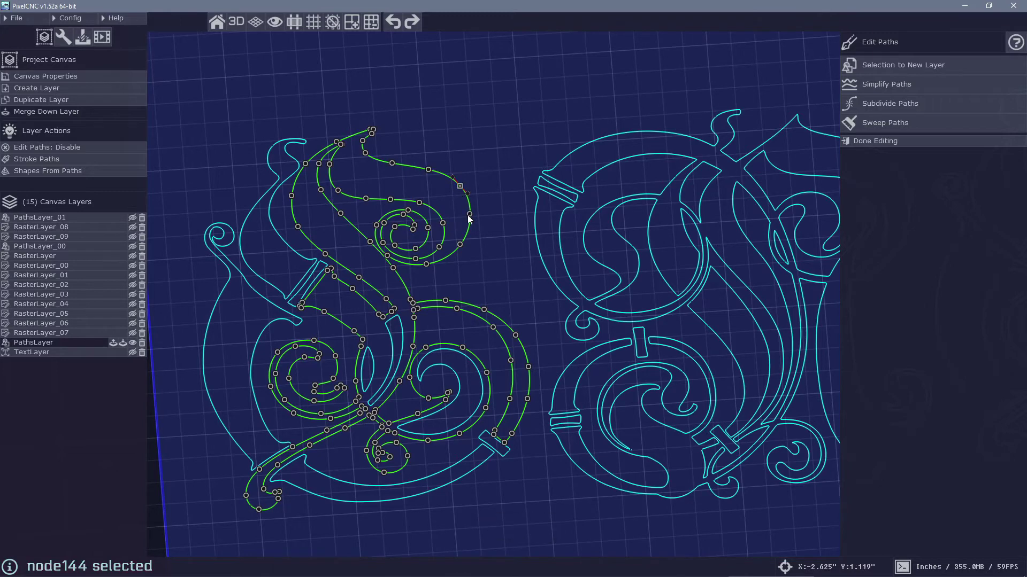
Multi-select four neighbouring nodes on the outer curve of the first C's upper swirl, try moving them up together, and undo the move
click(470, 215)
key(shift)
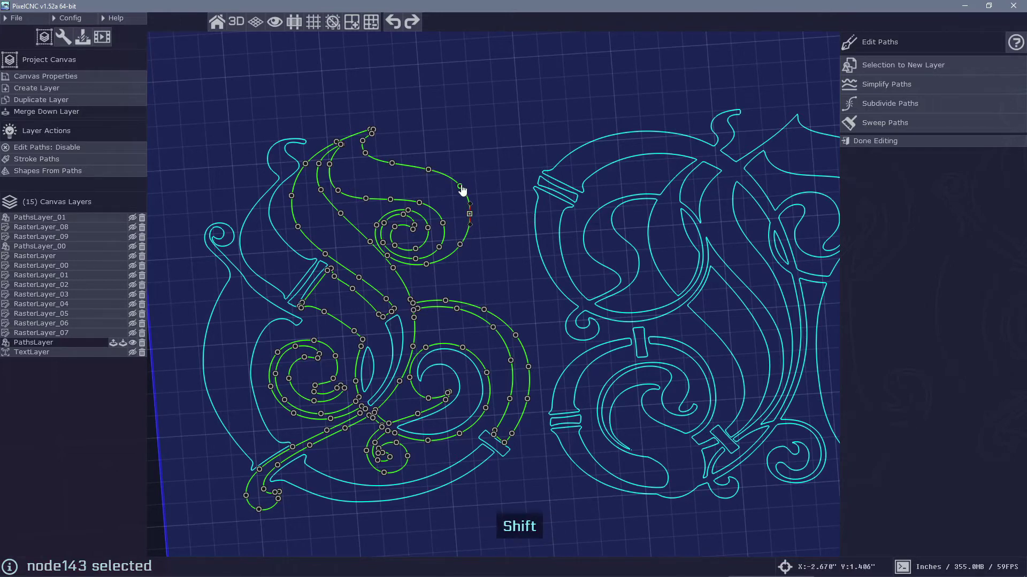
shift+click(460, 186)
shift+click(428, 169)
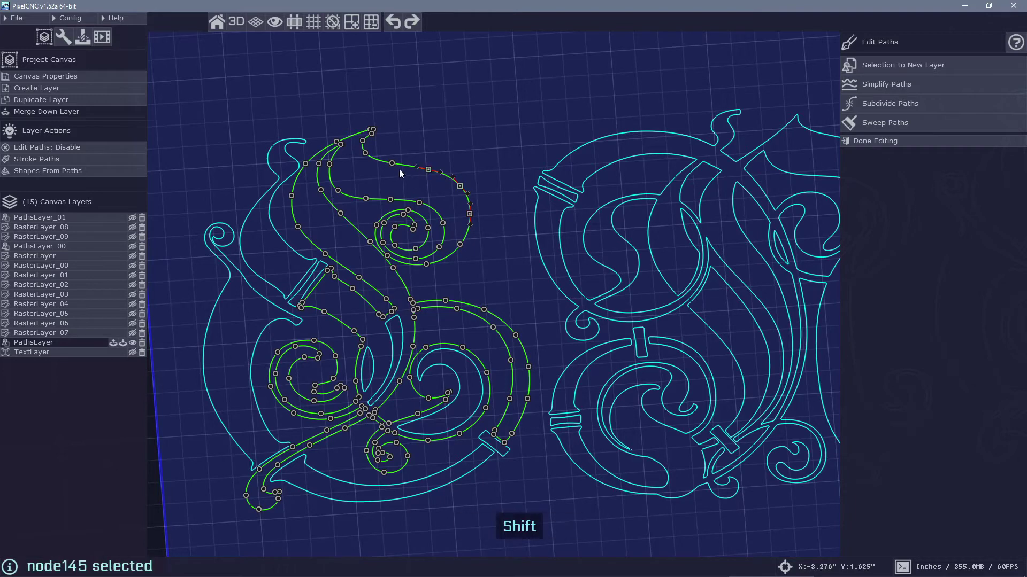
shift+click(392, 163)
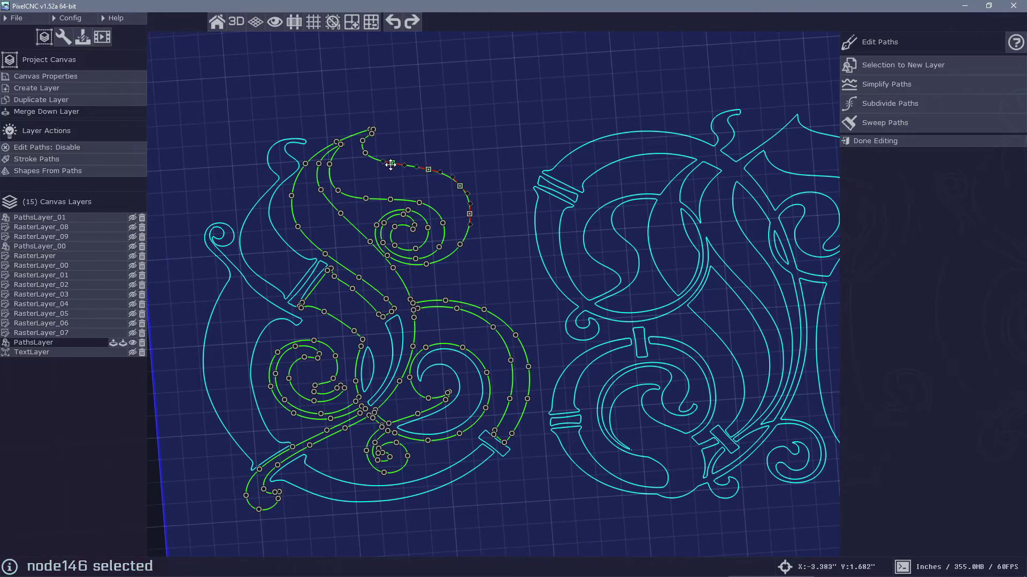
drag(390, 164, 423, 155)
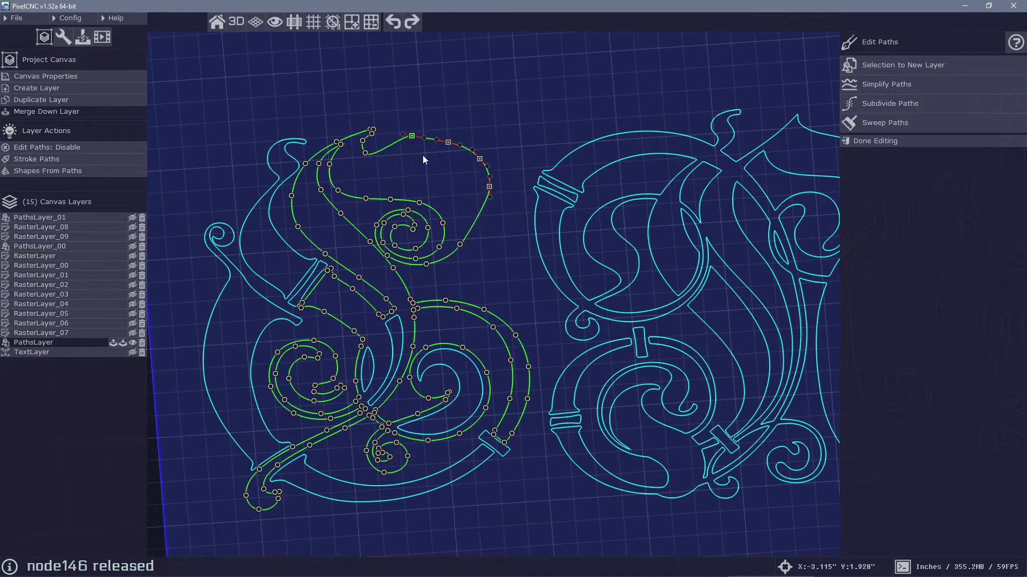
click(393, 22)
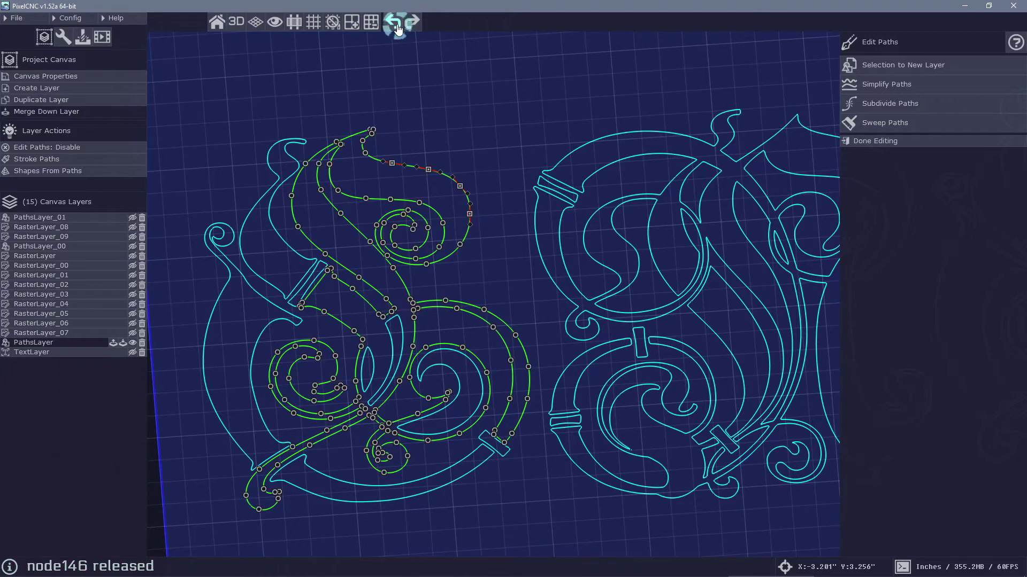
Remove the four selected nodes from the first C's upper swirl one by one, and delete the C's entire large path
right_click(391, 163)
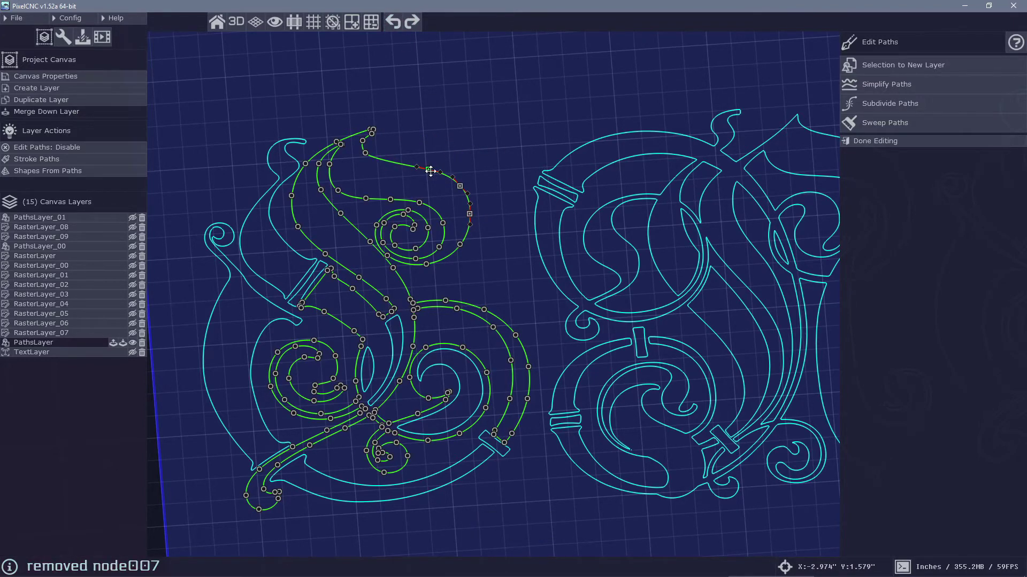
right_click(460, 187)
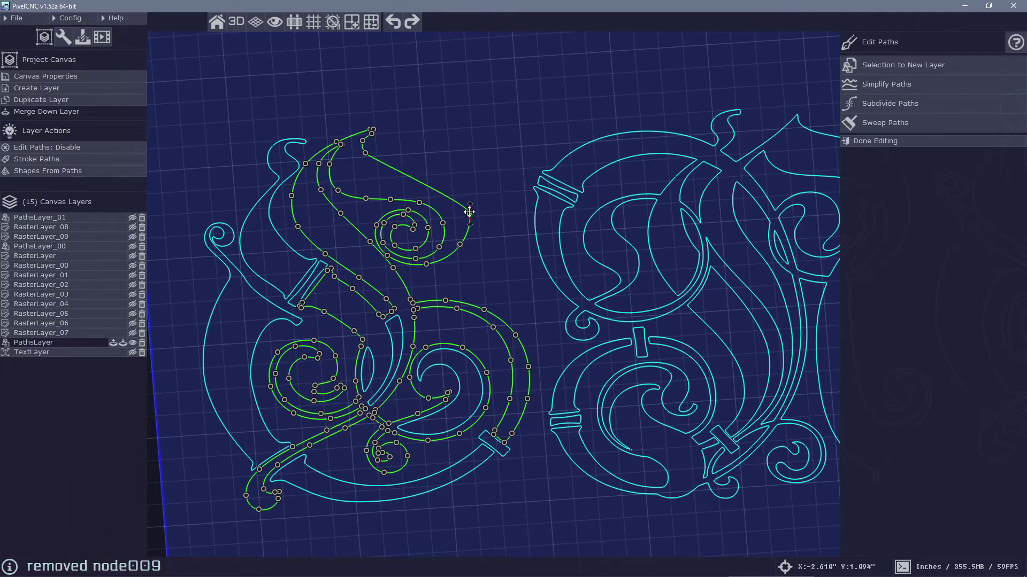
right_click(469, 213)
right_click(424, 204)
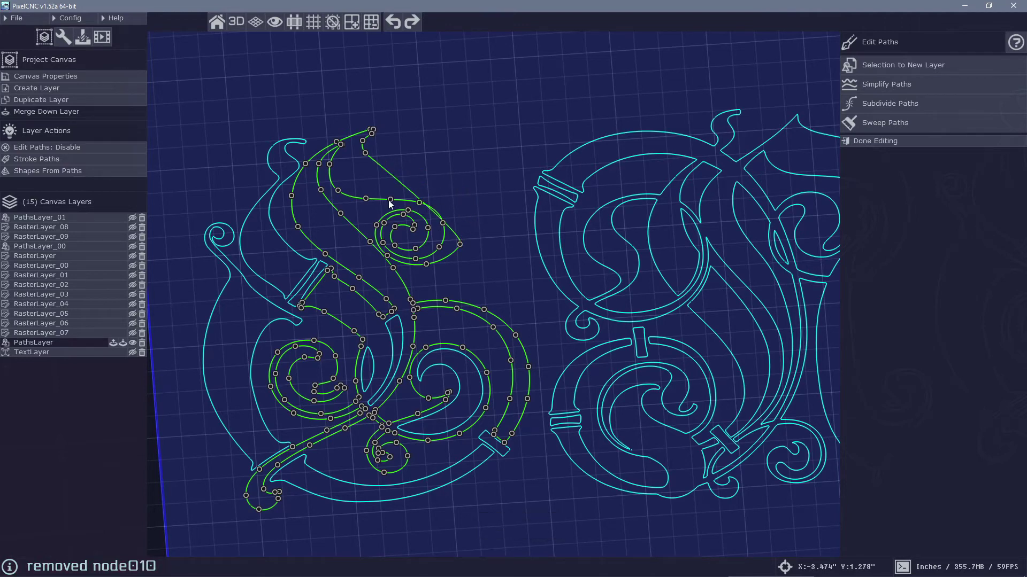
right_click(369, 202)
right_click(392, 176)
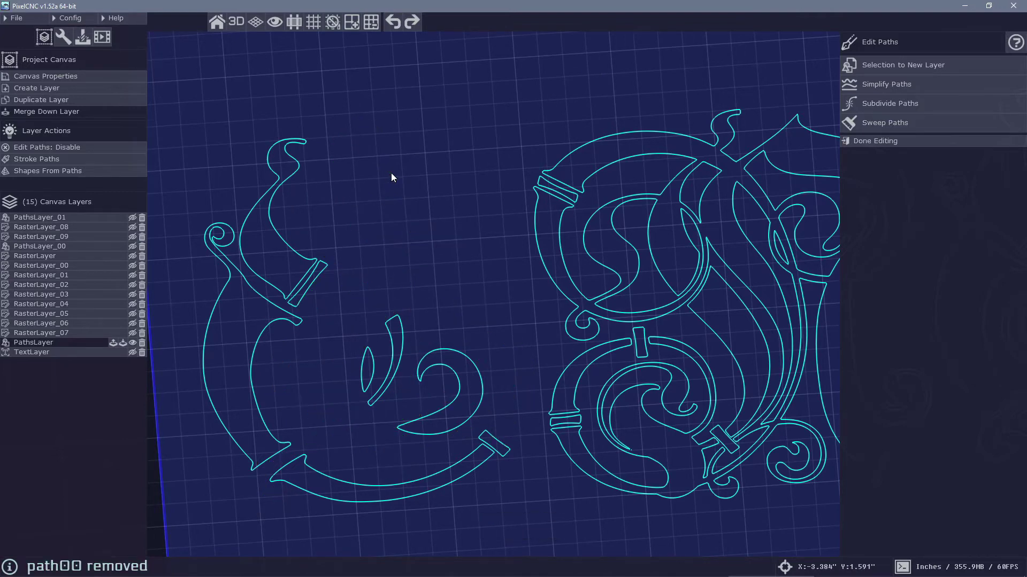
Undo the path deletion and the node removals on the first C
click(393, 23)
click(394, 24)
click(394, 24)
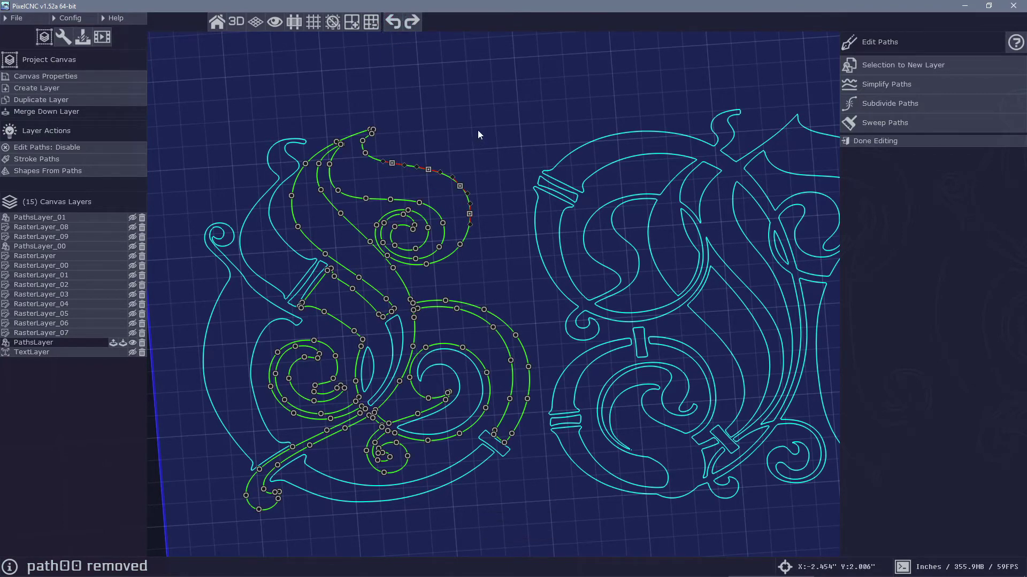
Try bending the curve at the first selected node of the first C's upper swirl with its tangent handles, and moving the four selected nodes right
key(ctrl)
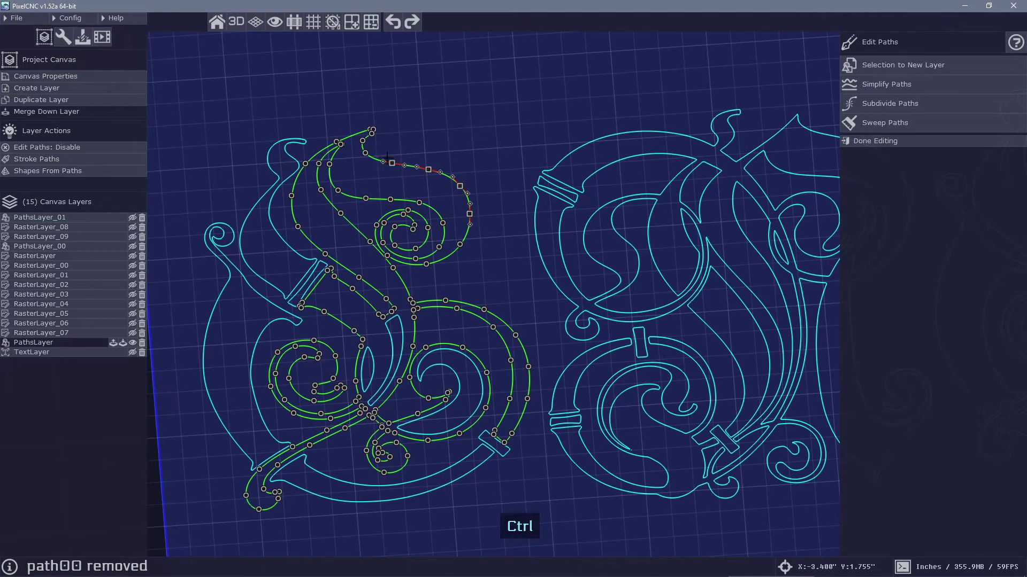
ctrl+drag(383, 160, 369, 176)
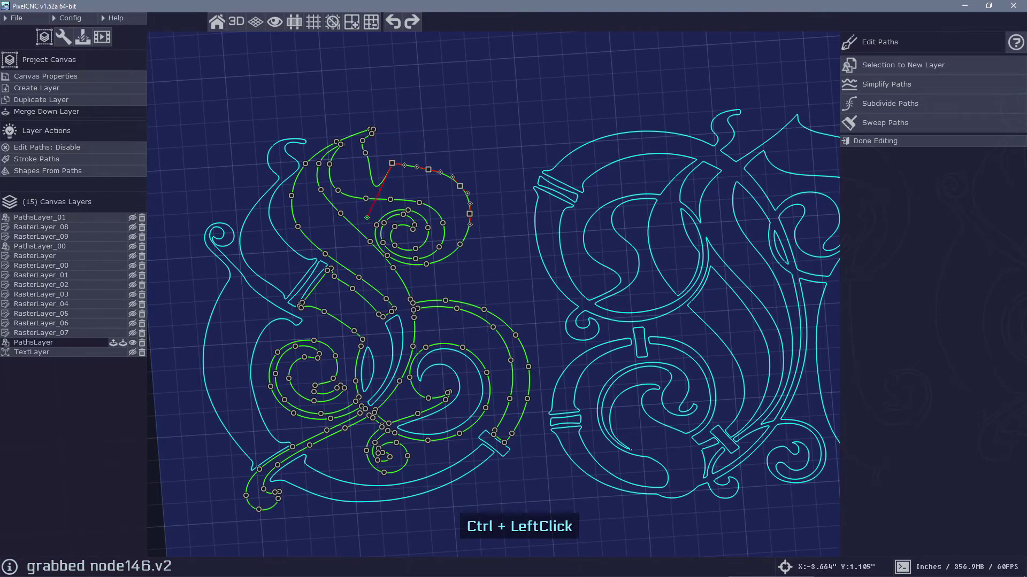
ctrl+alt+drag(404, 165, 416, 128)
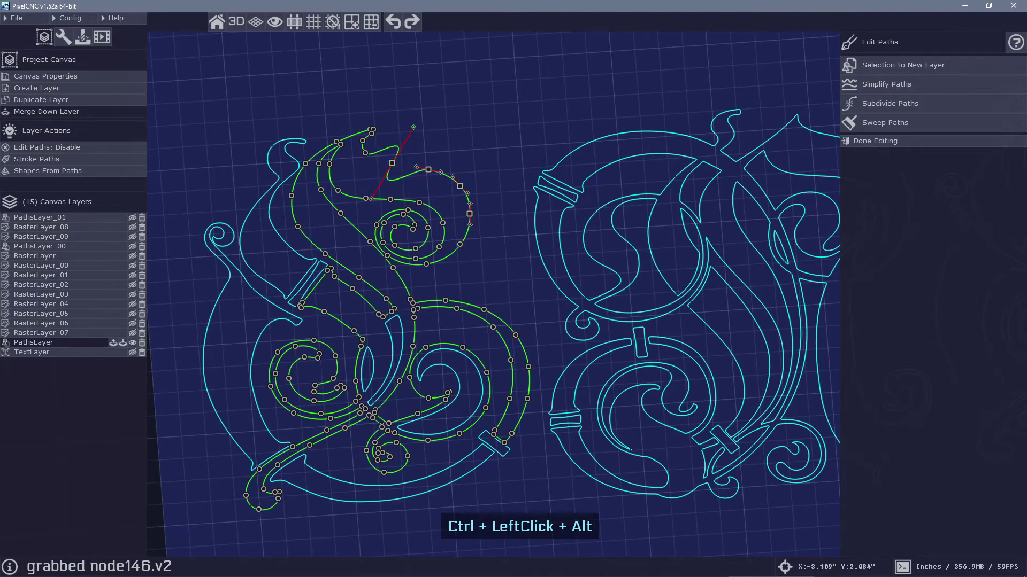
ctrl+alt+drag(411, 150, 532, 138)
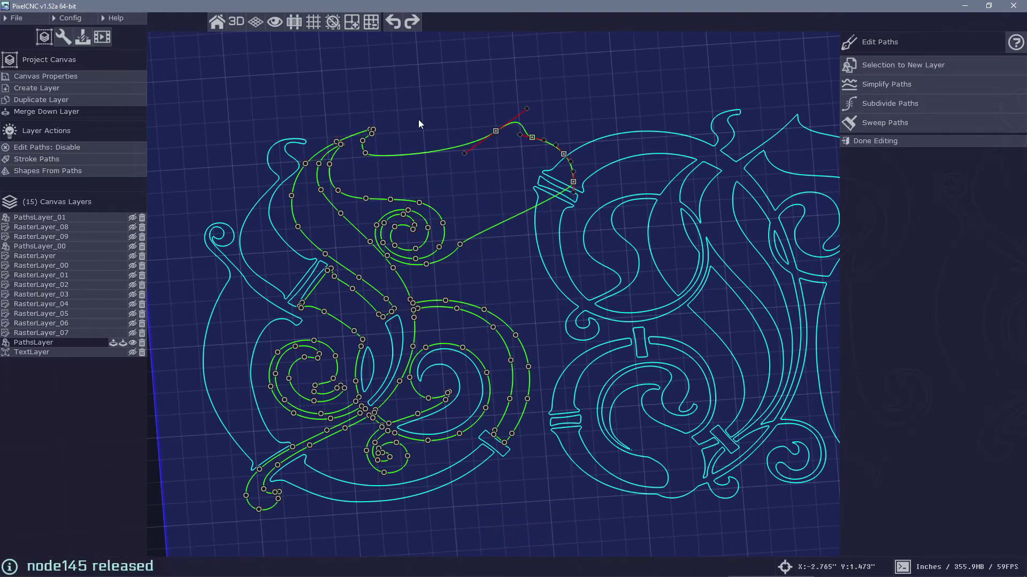
Undo the node move and the tangent handle adjustments on the first C's upper swirl
click(390, 23)
click(390, 23)
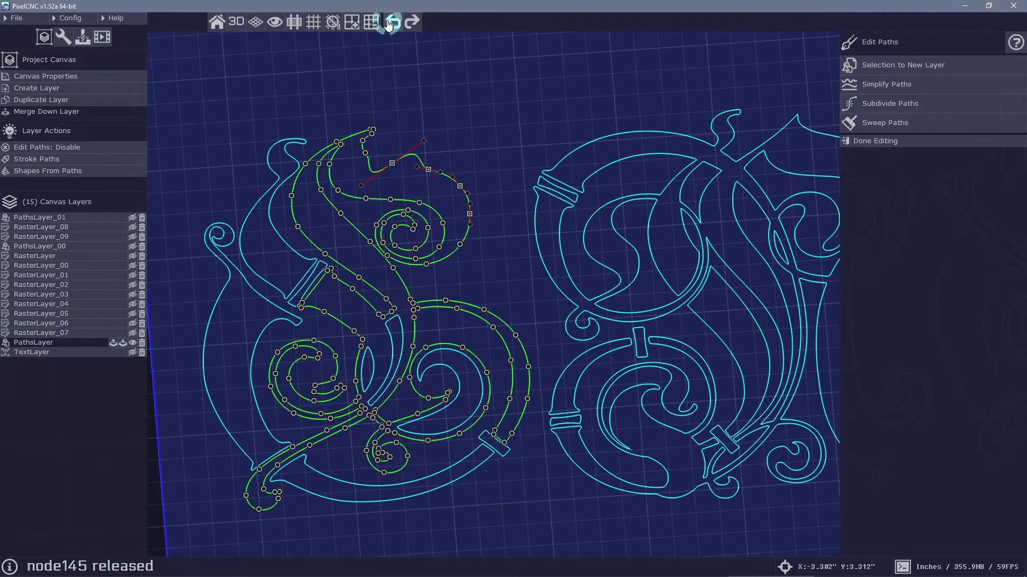
click(391, 23)
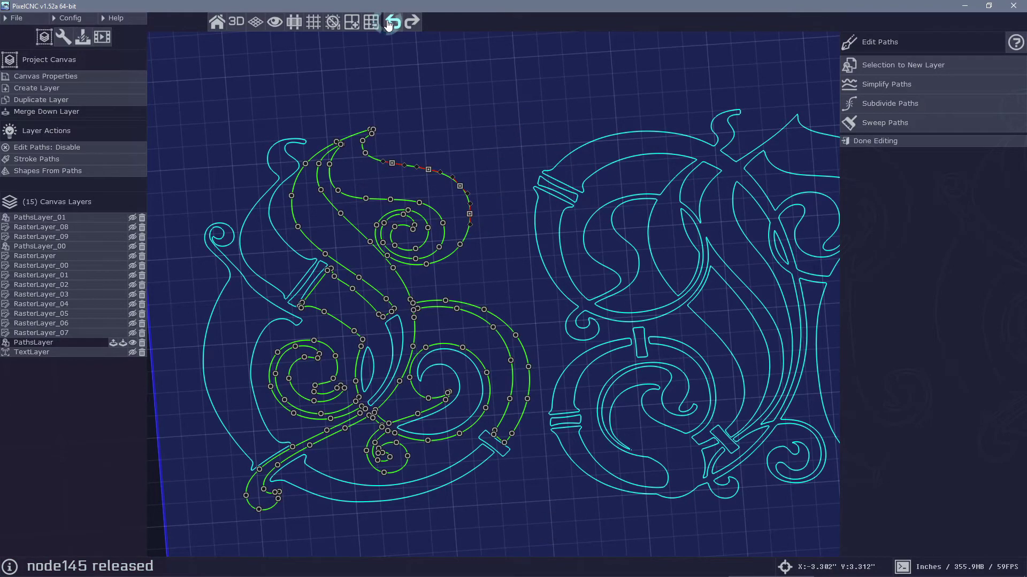
Clear the node and path selections, and select the first C's large path again
right_click(441, 102)
right_click(441, 101)
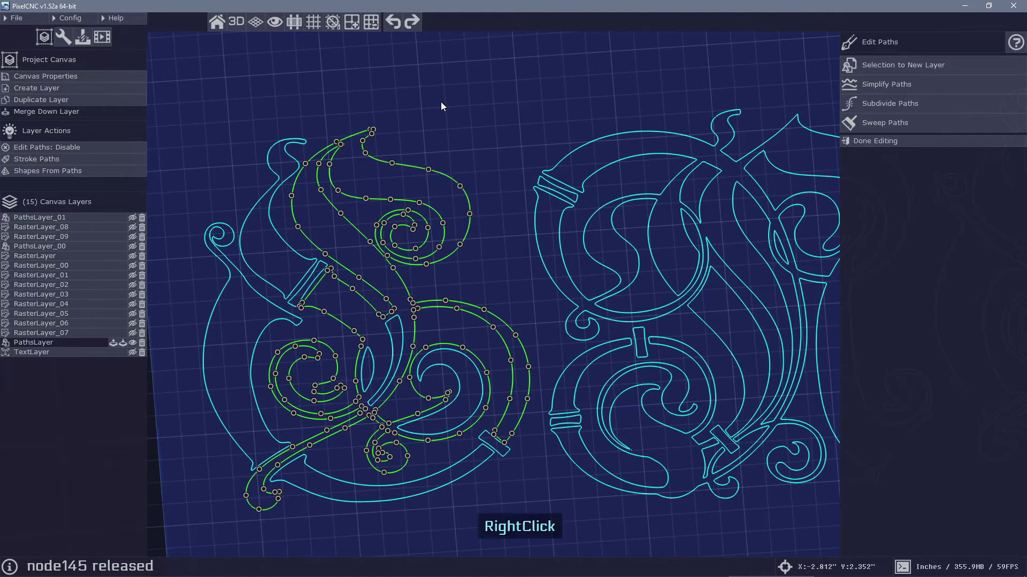
right_drag(489, 207, 718, 293)
drag(718, 293, 704, 267)
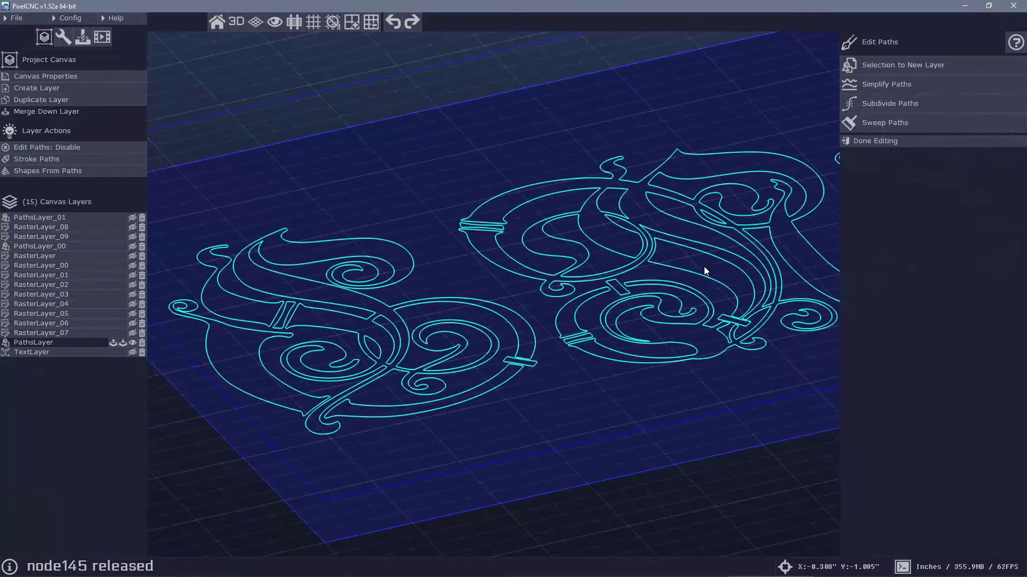
right_drag(350, 209, 374, 169)
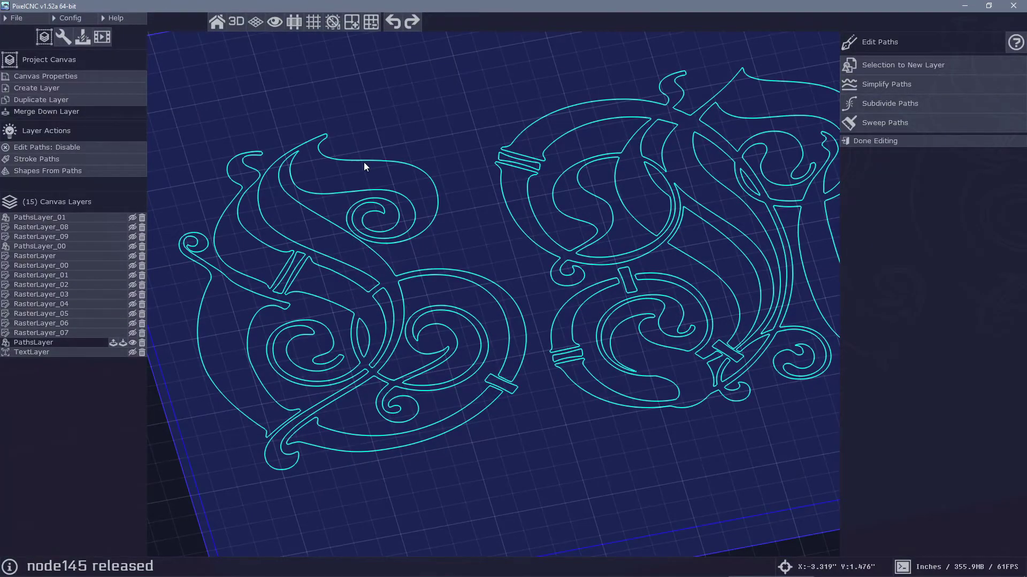
click(364, 162)
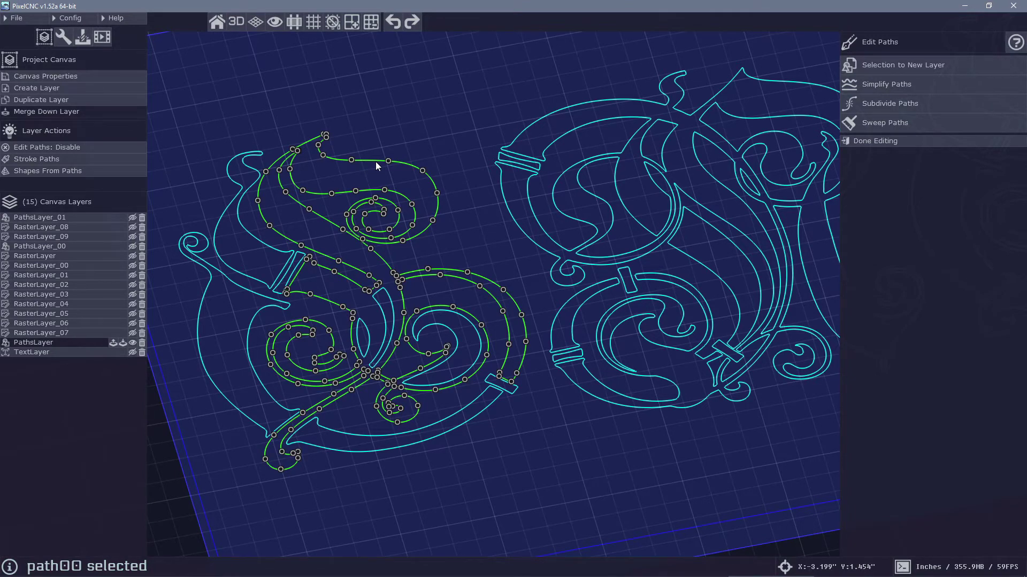
Simplify the first C's large path with the threshold set to 15%
click(941, 85)
click(898, 84)
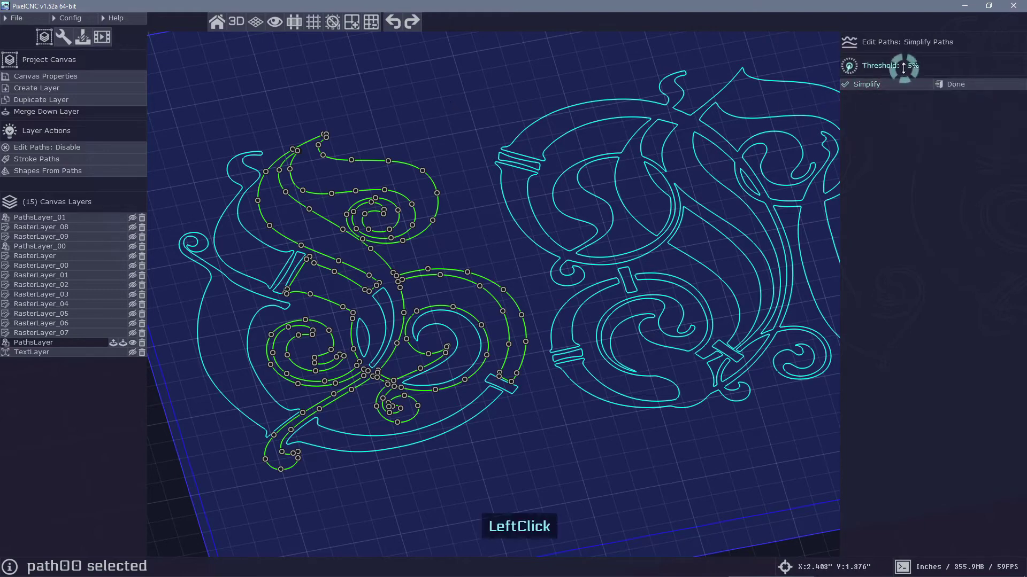
drag(903, 67, 881, 138)
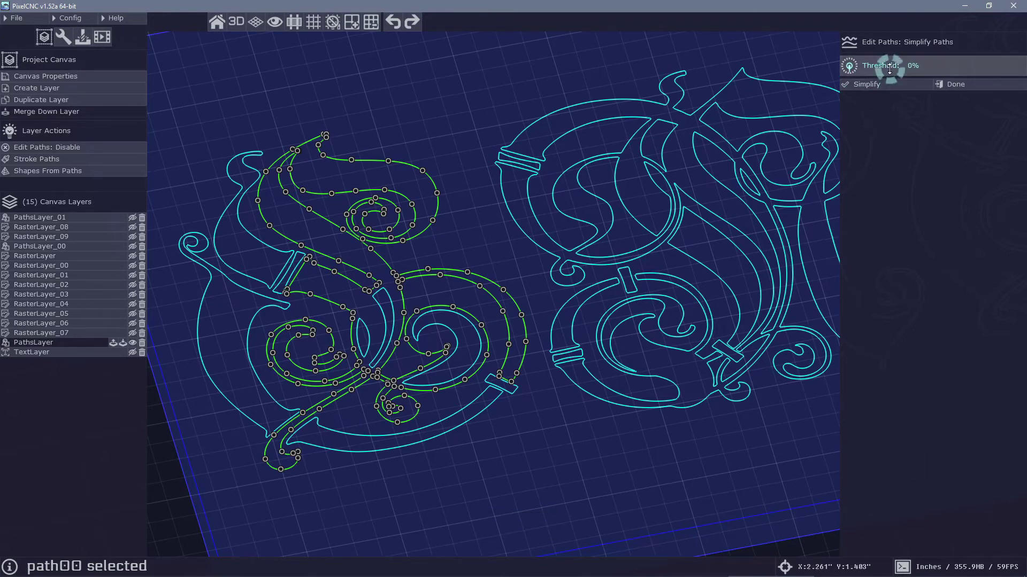
drag(889, 69, 899, 8)
click(880, 86)
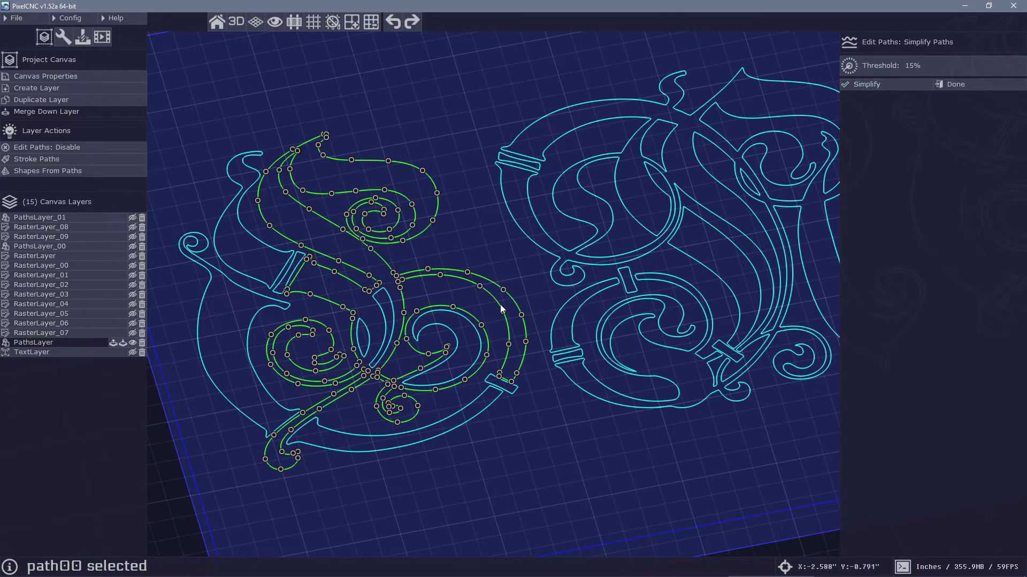
click(877, 88)
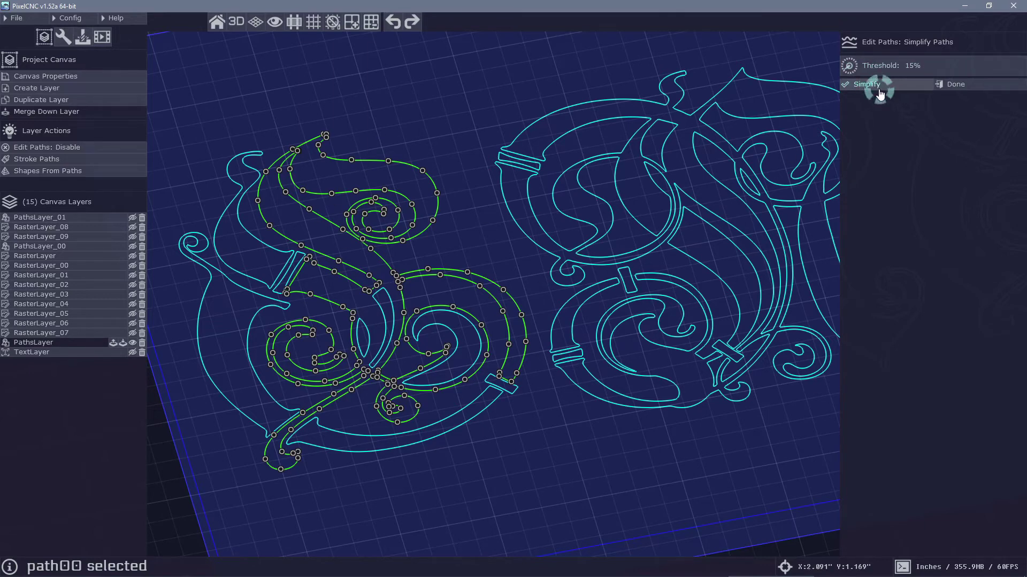
click(887, 88)
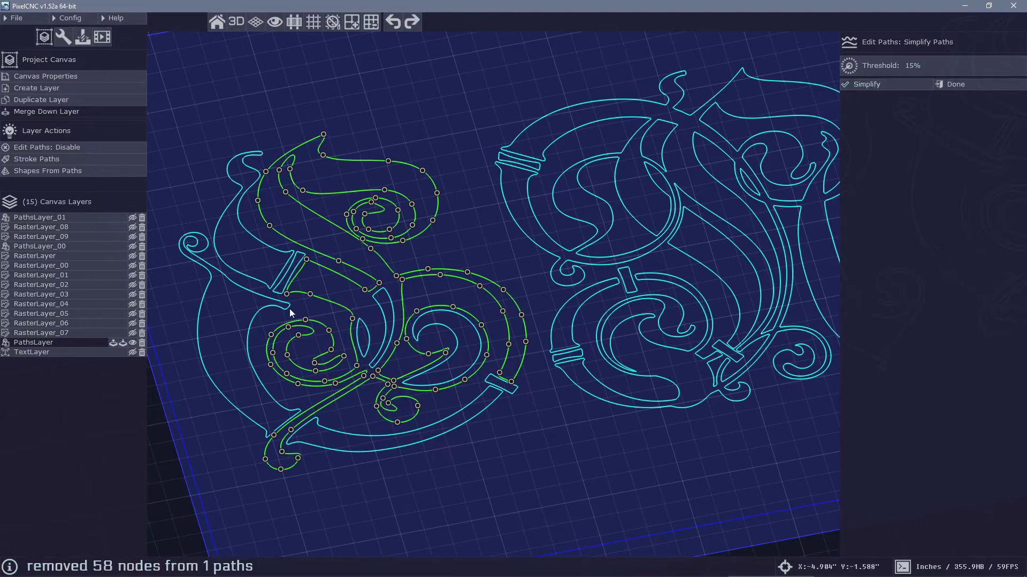
Raise the simplification threshold to 26% and simplify the first C's large path again
drag(932, 65, 892, 26)
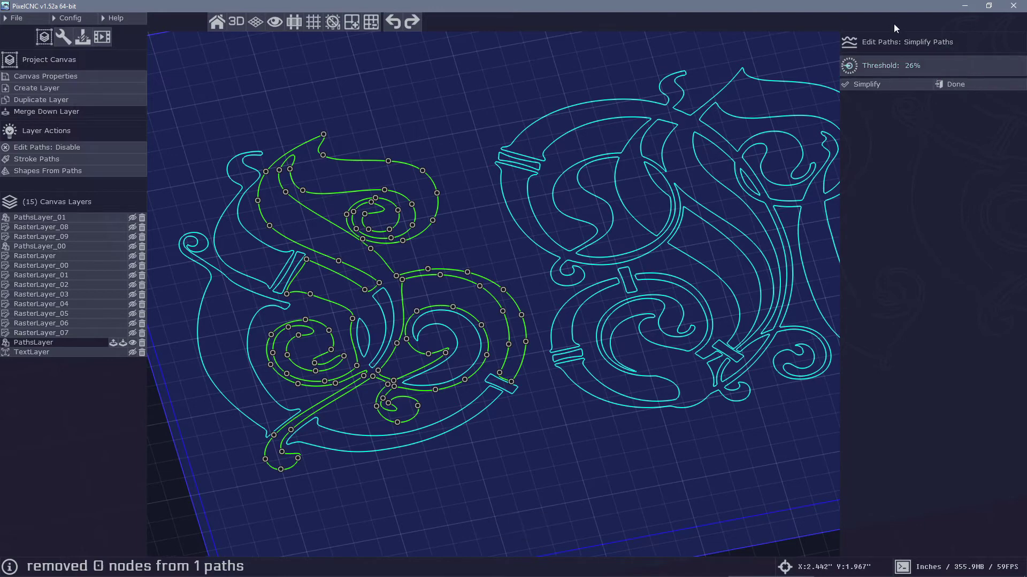
click(885, 89)
click(885, 89)
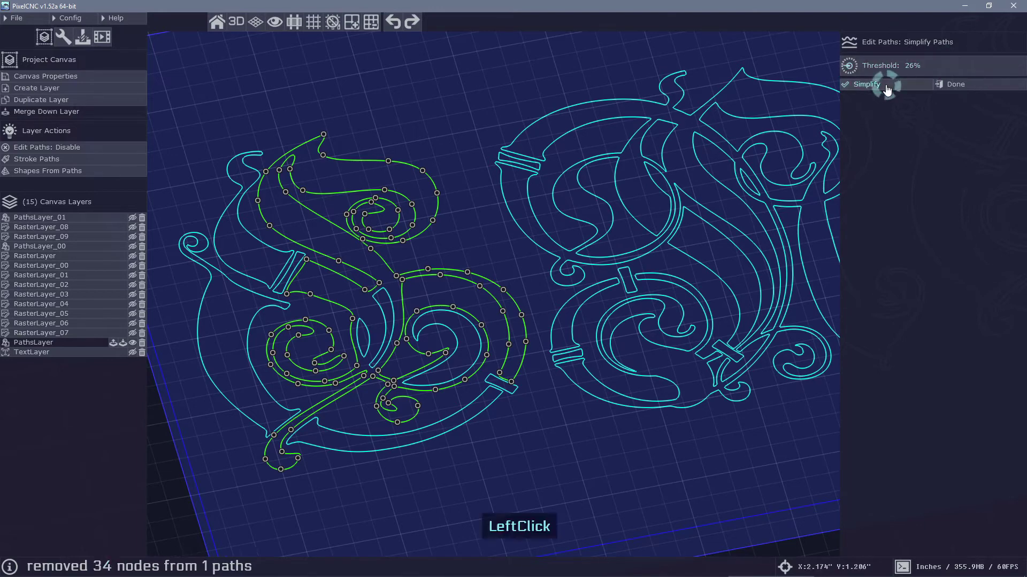
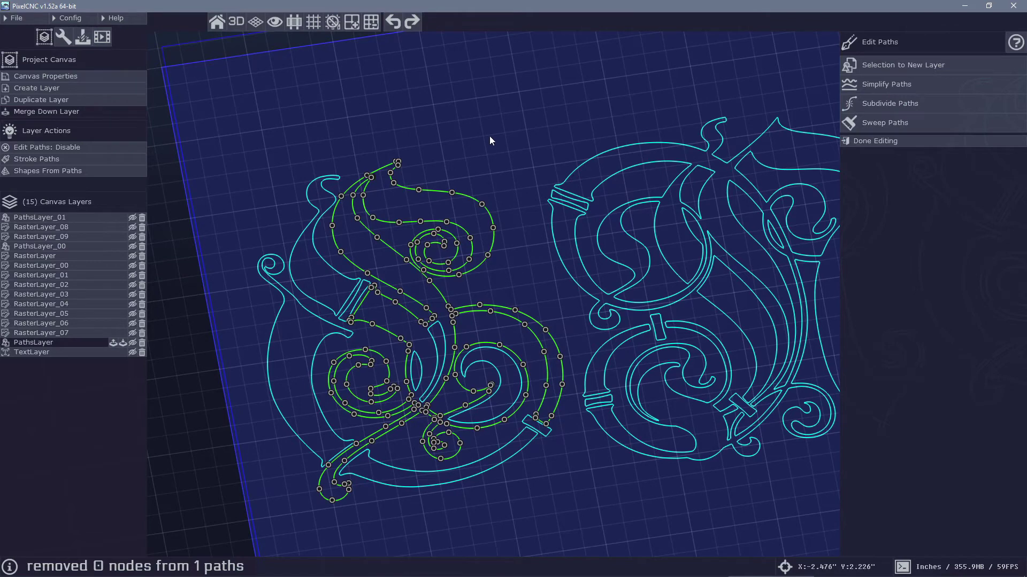
Subdivide the first C's large path several times in a row to add nodes along its curves
click(890, 103)
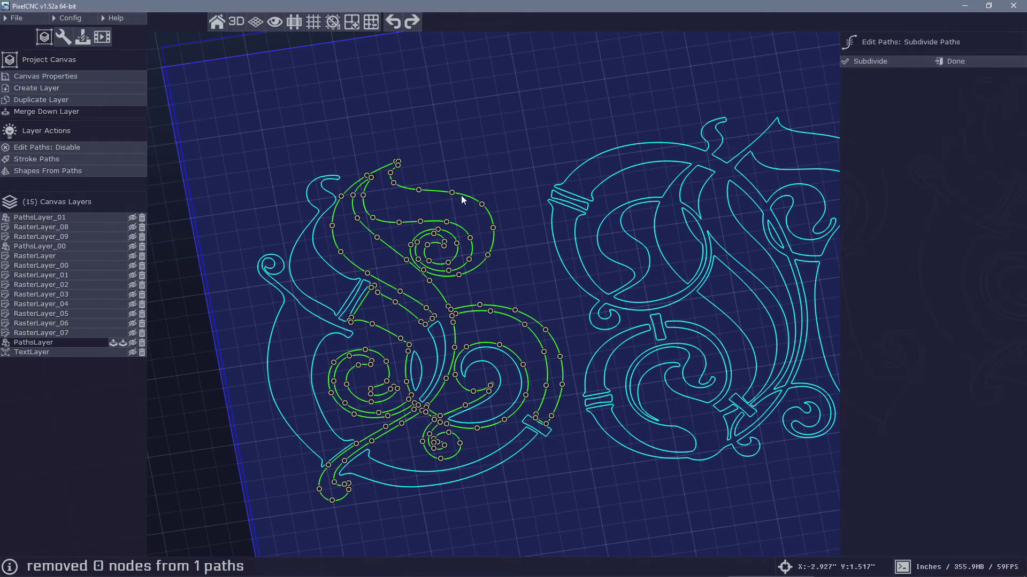
click(875, 63)
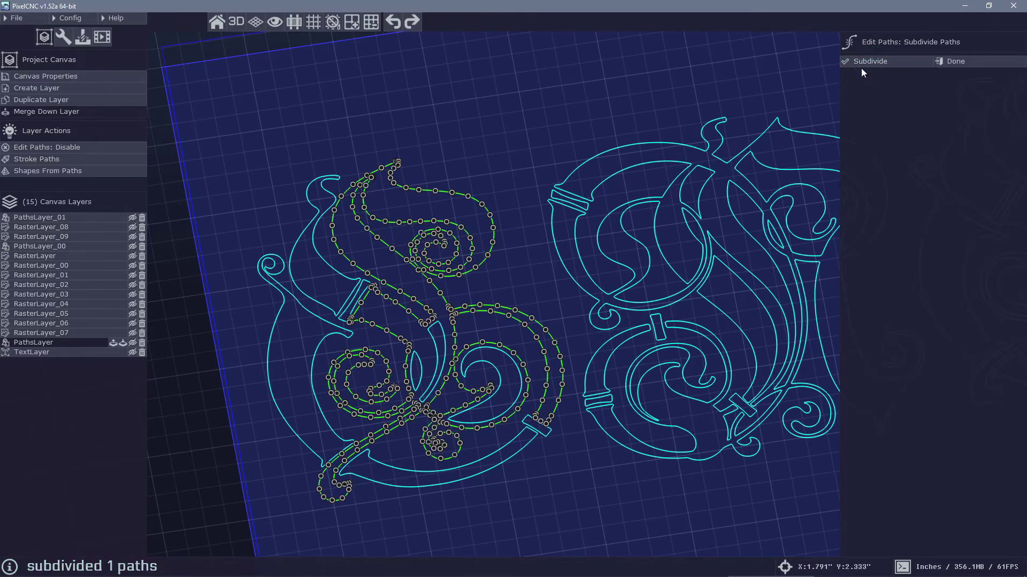
click(864, 61)
click(864, 61)
Examine the node spacing along the subdivided path around the first C's upper swirl
middle_click(456, 359)
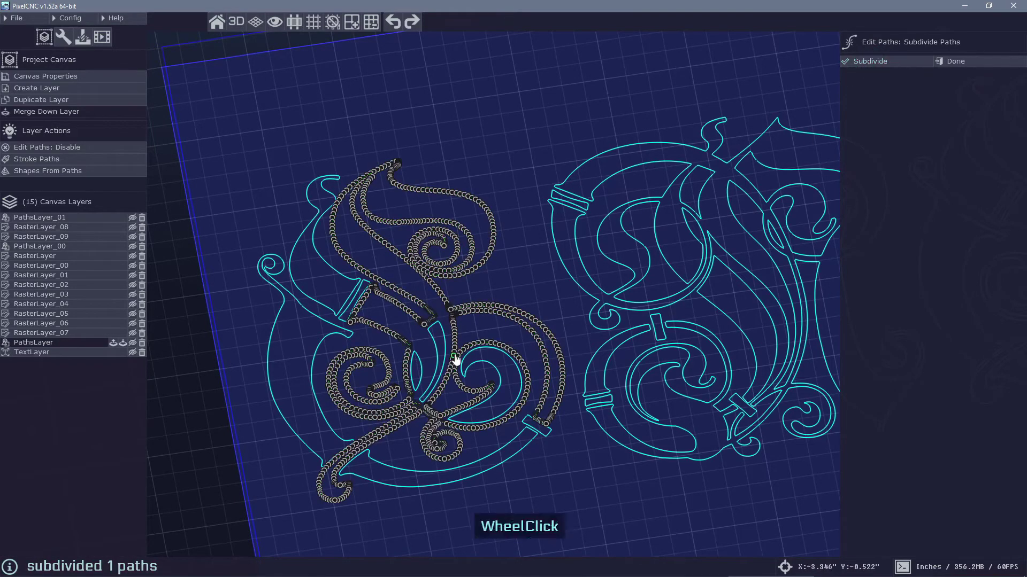
scroll(456, 359, up, 5)
click(416, 272)
scroll(422, 368, up, 2)
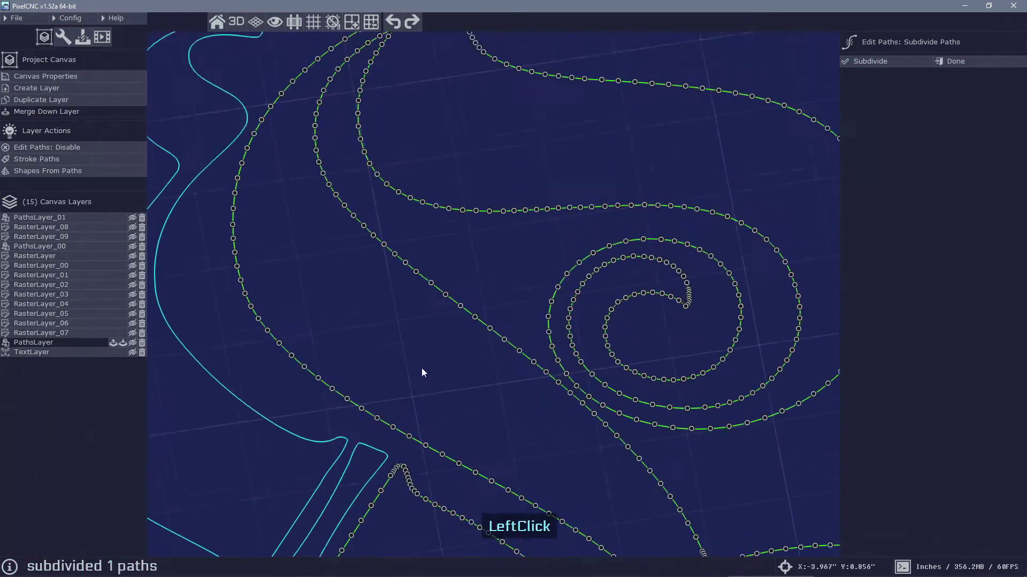
middle_click(481, 276)
scroll(481, 276, down, 3)
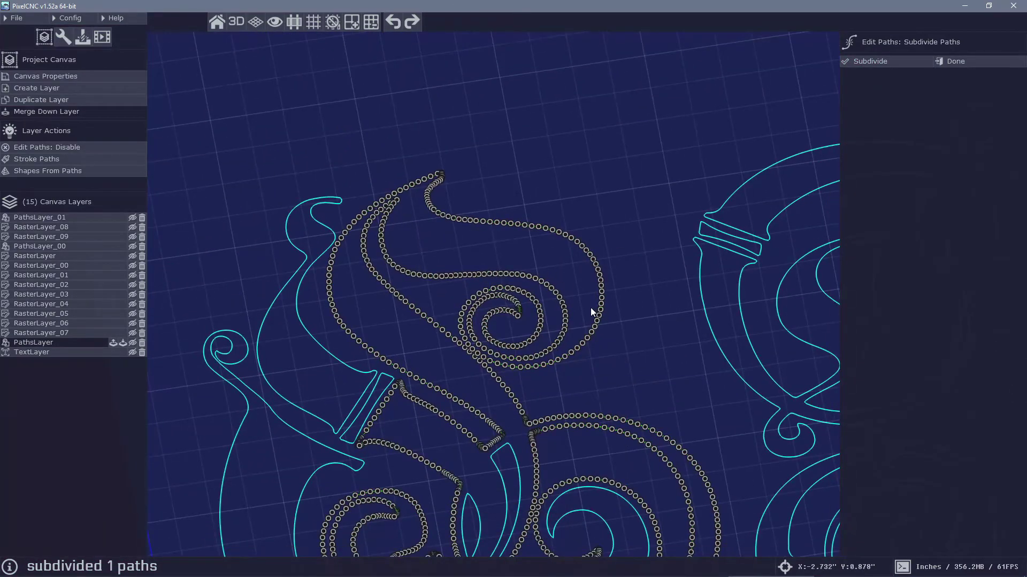
middle_drag(637, 328, 641, 339)
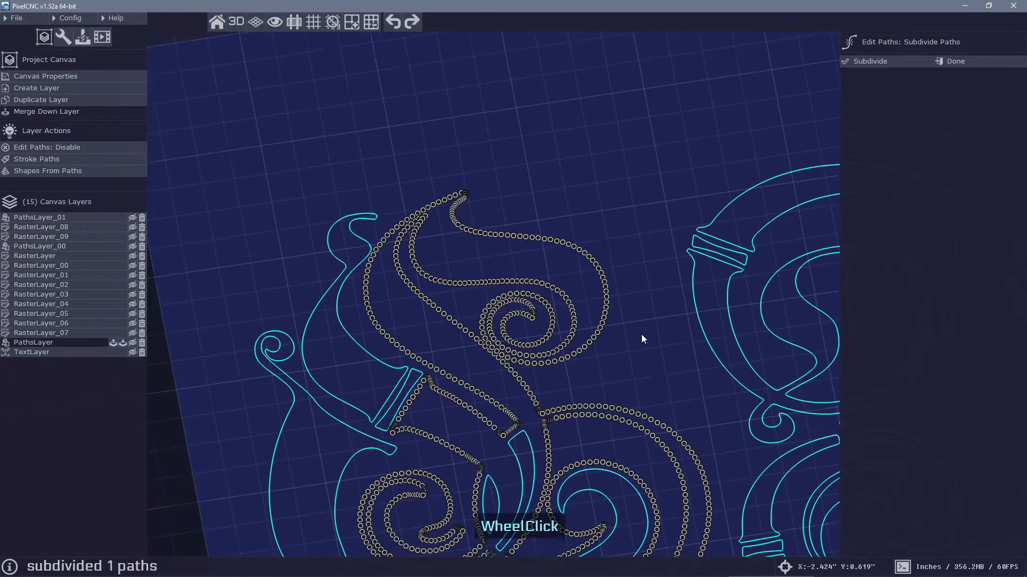
drag(642, 339, 632, 300)
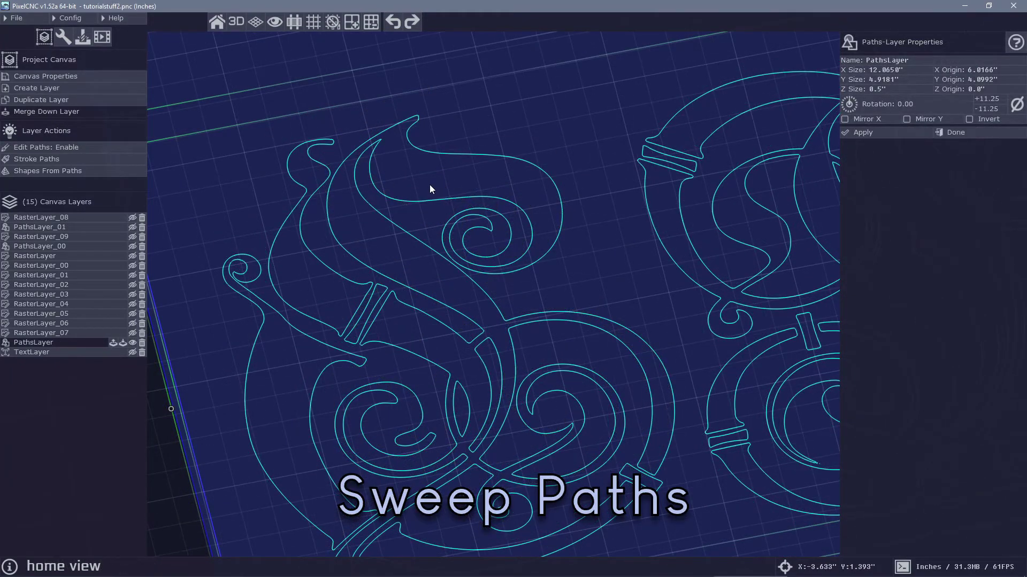
Create a new empty paths layer and hide the original PathsLayer containing the lettering
click(69, 150)
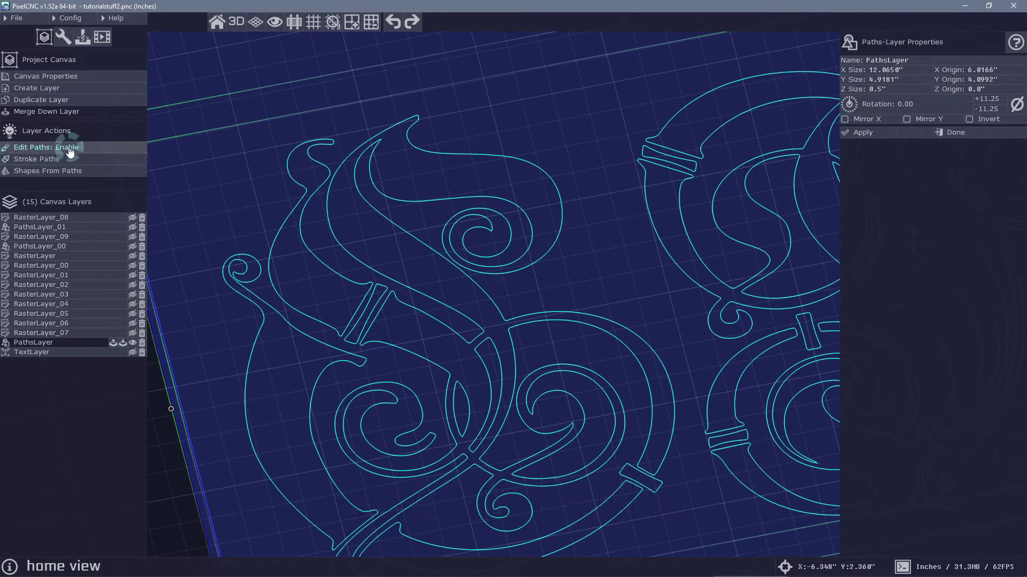
click(67, 87)
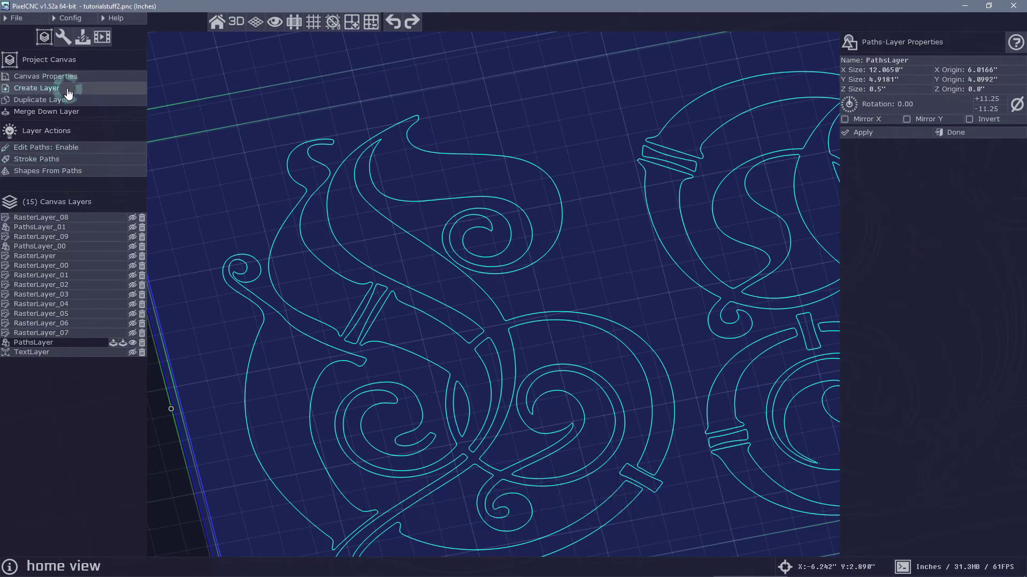
click(292, 163)
click(265, 202)
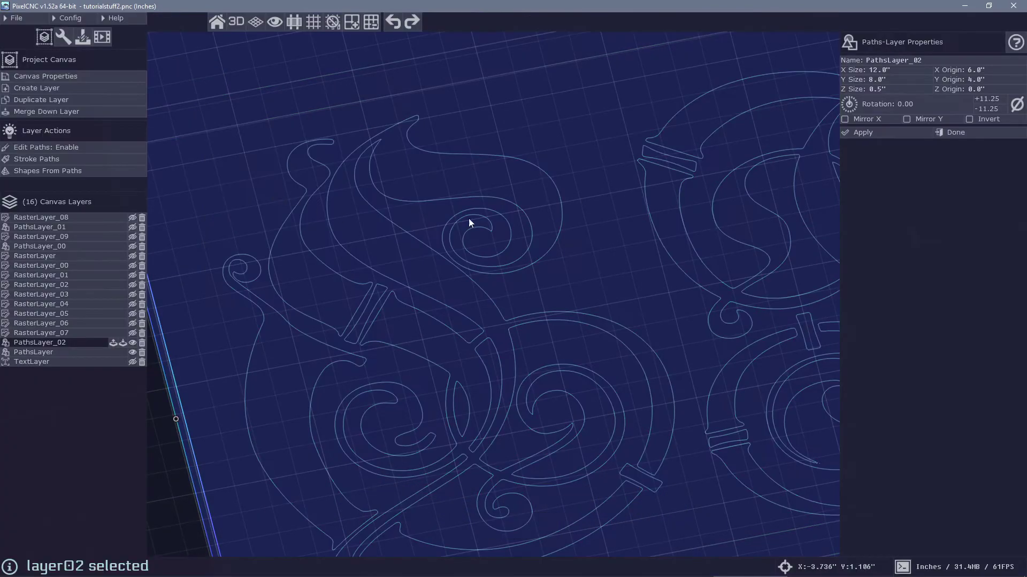
click(132, 352)
scroll(514, 235, up, 3)
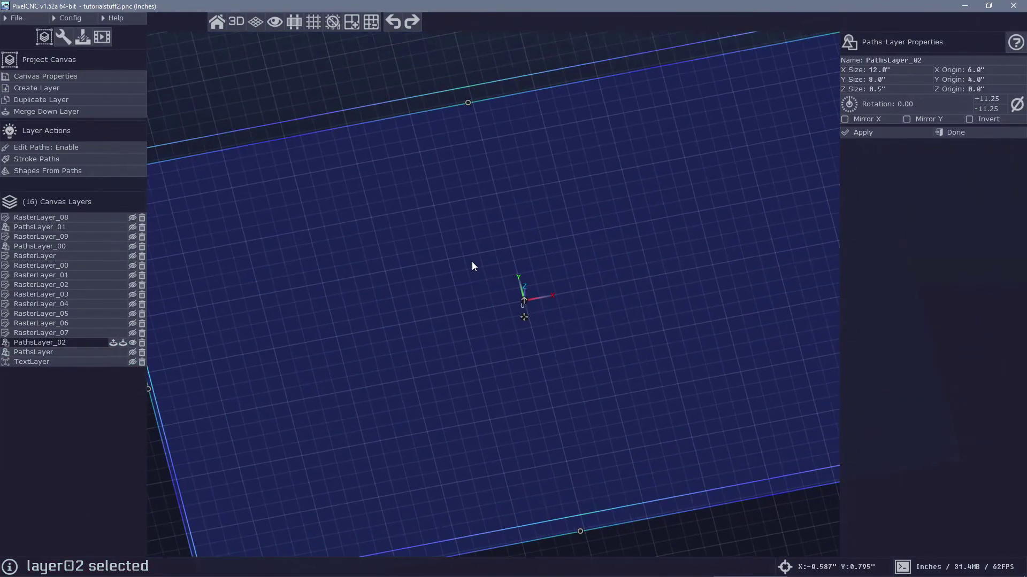
Enable path editing on the new layer and draw an open wavy path with four curved nodes, about 6.5 inches wide, across the canvas
click(46, 147)
right_drag(353, 235, 479, 286)
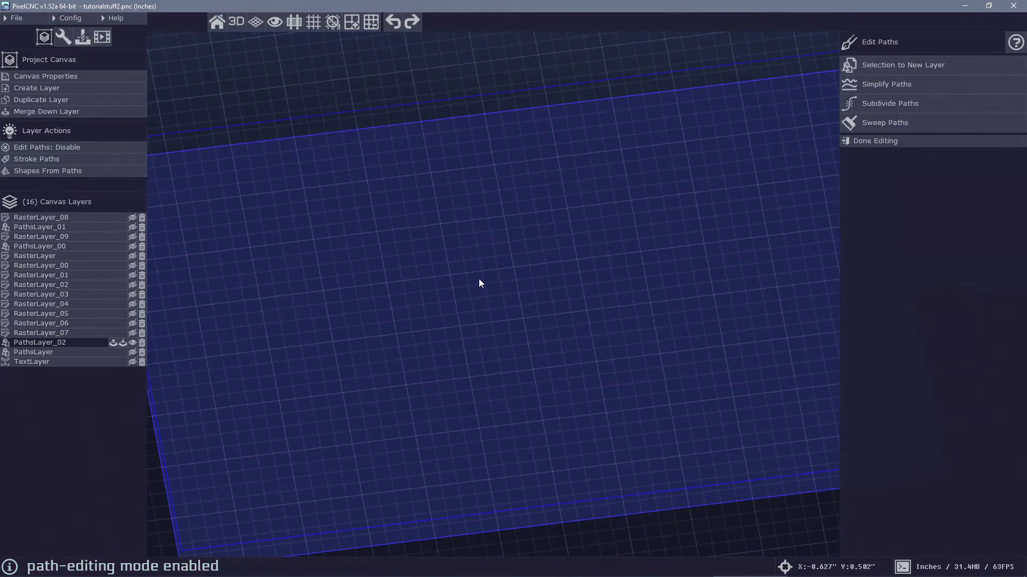
key(ctrl)
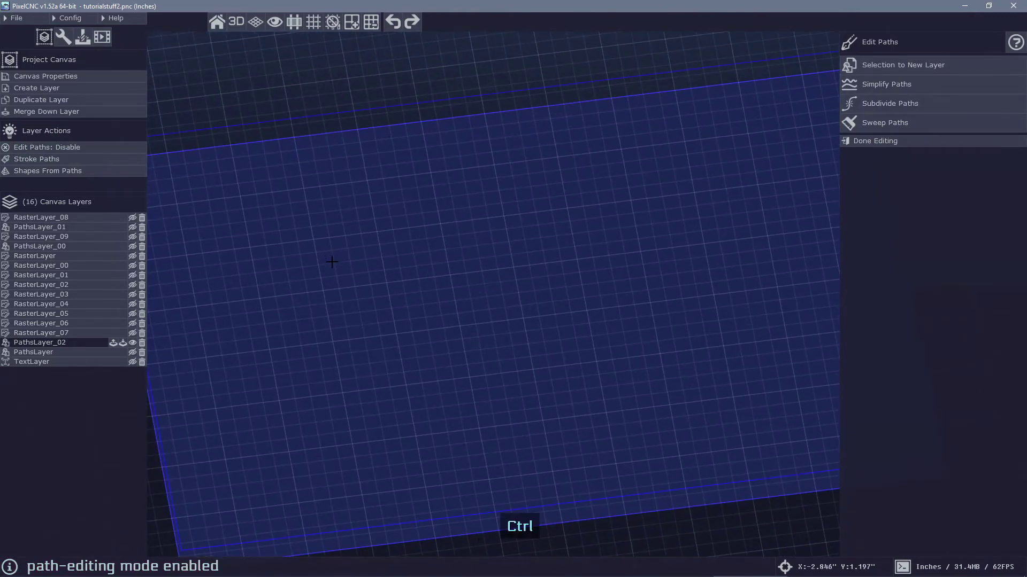
ctrl+drag(310, 288, 343, 243)
ctrl+drag(444, 239, 508, 246)
ctrl+drag(575, 308, 608, 288)
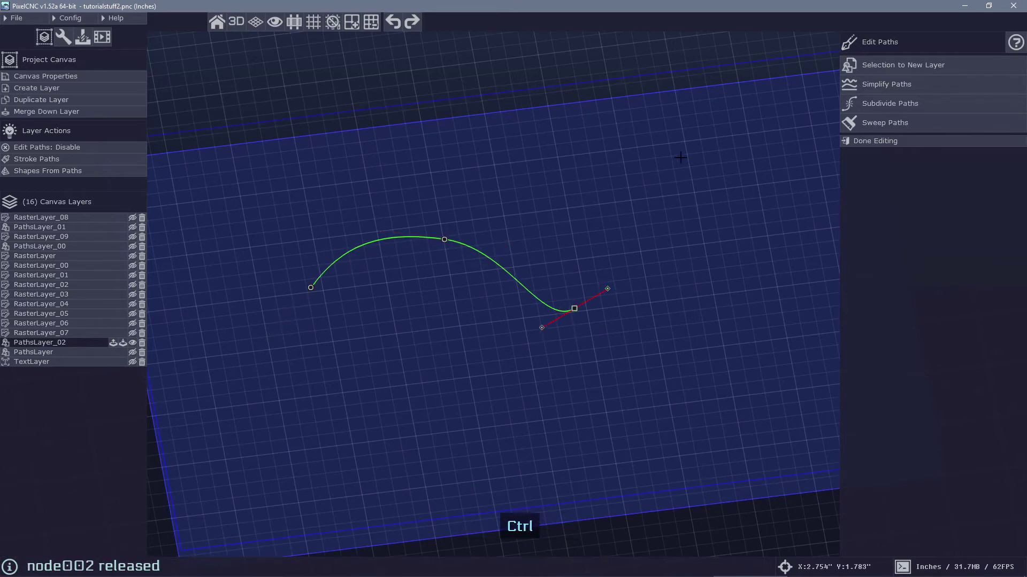
ctrl+drag(654, 192, 725, 183)
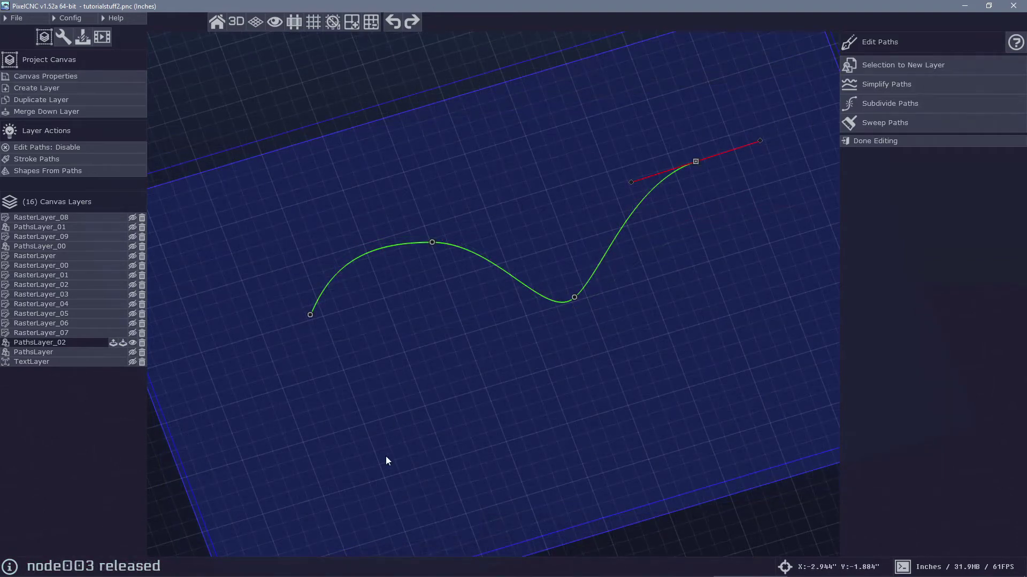
right_drag(388, 460, 554, 412)
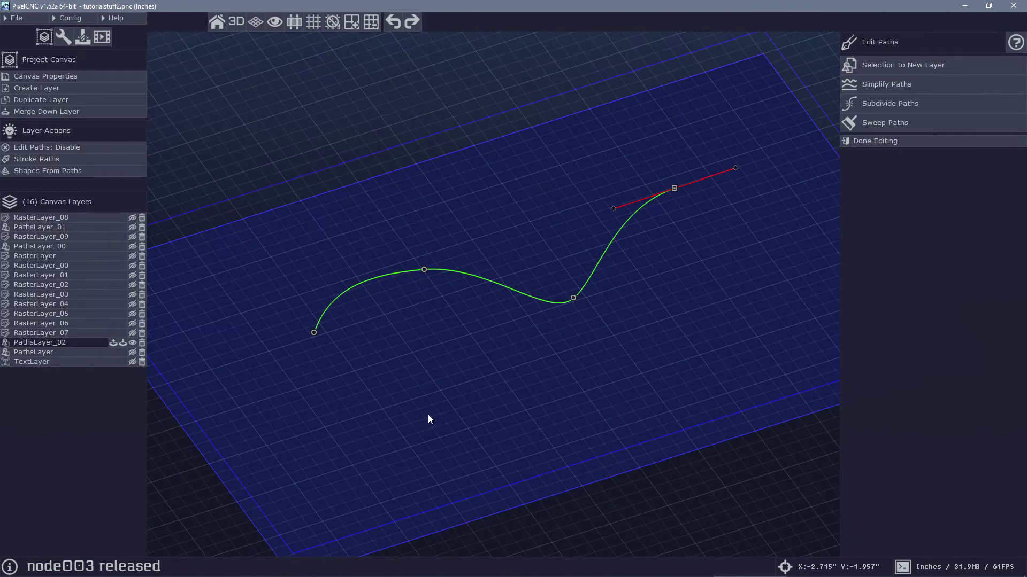
right_drag(718, 322, 375, 373)
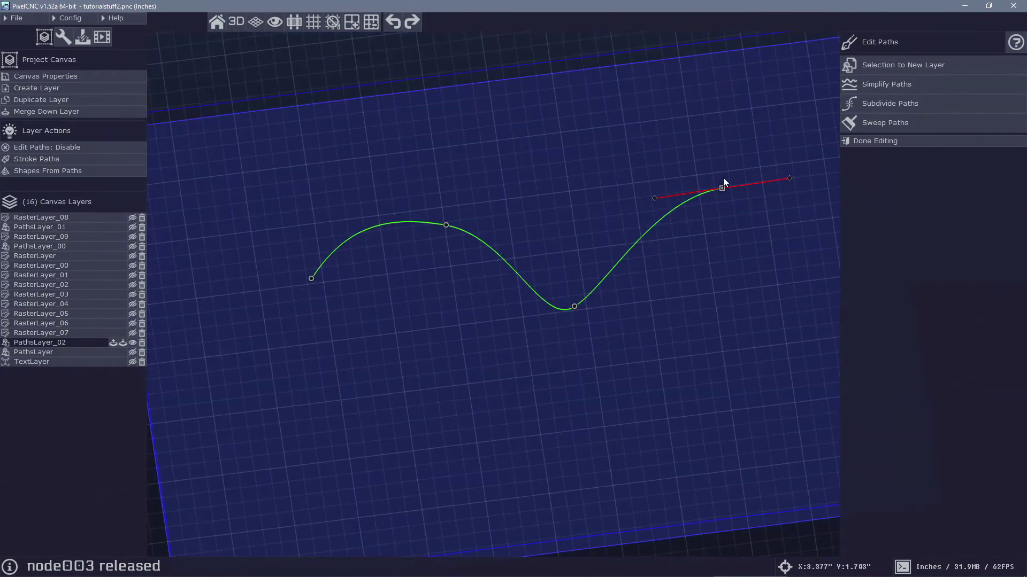
Draw an open inverted-V path with three sharp nodes, about 1.3 inches wide, below the wavy path
click(666, 333)
right_drag(384, 429, 331, 402)
ctrl+click(279, 405)
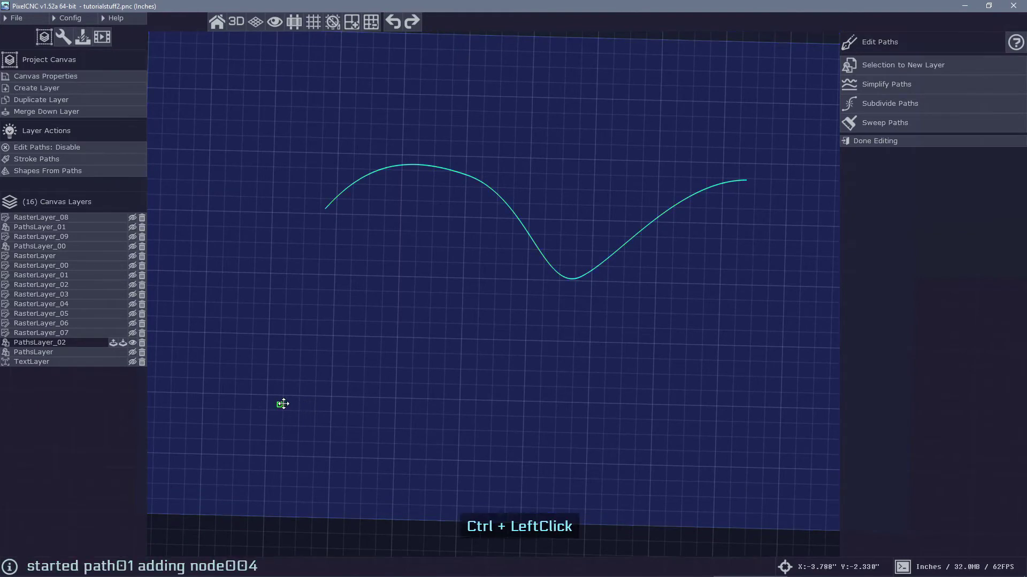
ctrl+click(320, 345)
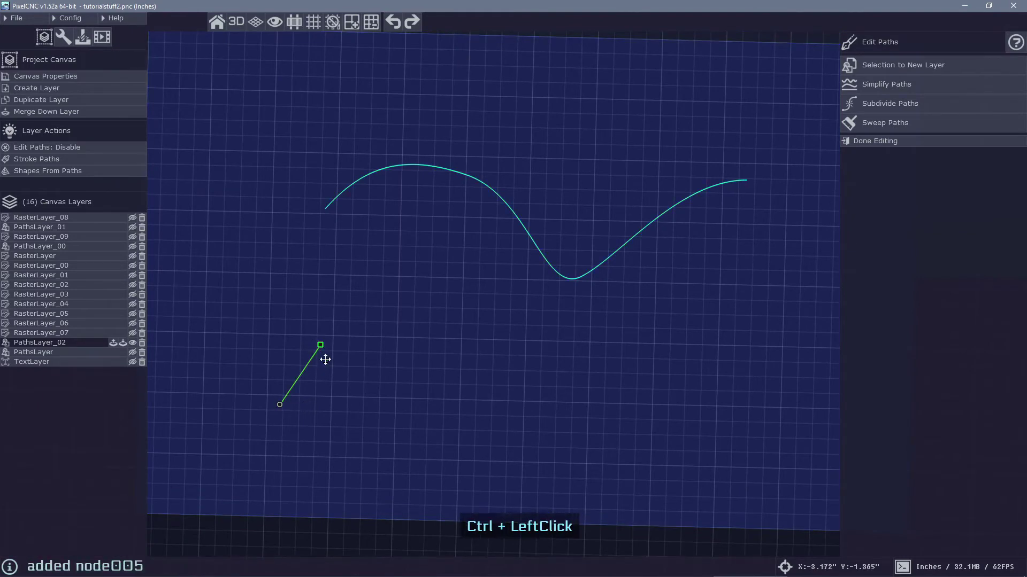
ctrl+click(361, 407)
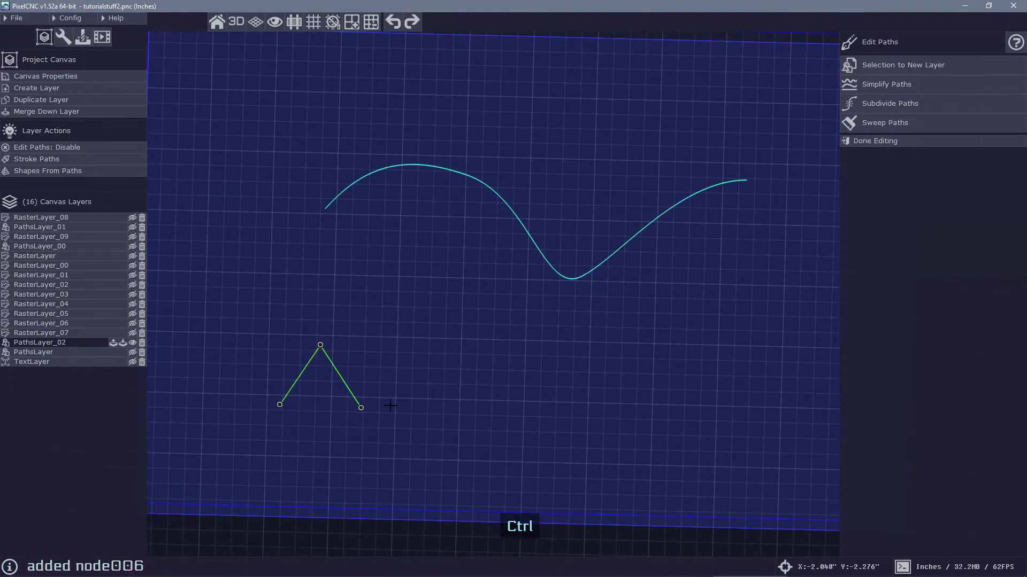
Draw a separate three-node arch path, about 1.2 inches wide, beside the inverted V, with a smooth curved middle node
ctrl+click(390, 406)
mouse_move(421, 348)
ctrl+mouse_down()
mouse_move(466, 347)
mouse_move(426, 354)
ctrl+mouse_up()
ctrl+click(462, 405)
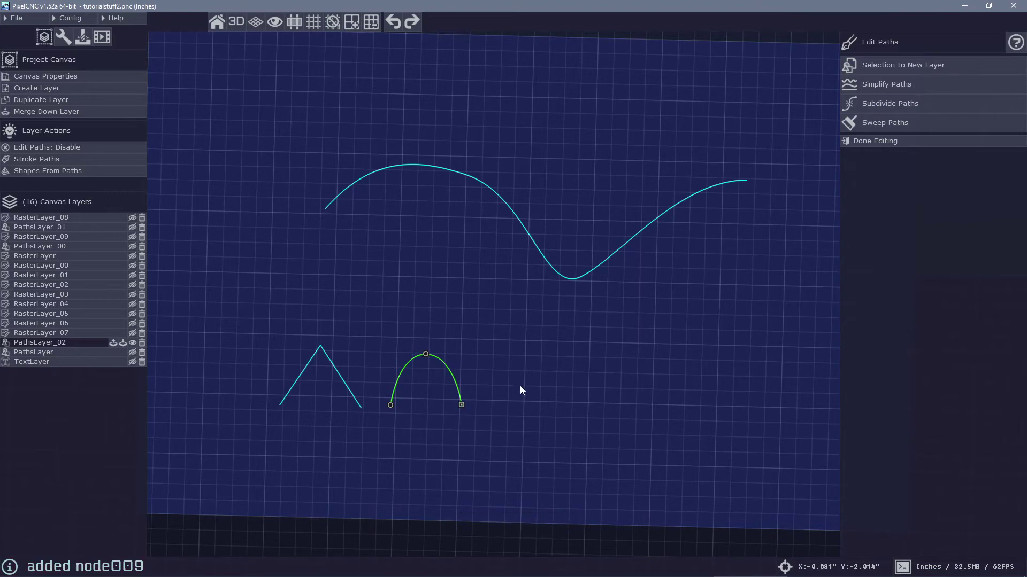
Draw a five-node M-shaped path, about 1.1 inches wide, beside the arch, with sharp peaks and a smooth curved valley
ctrl+click(489, 407)
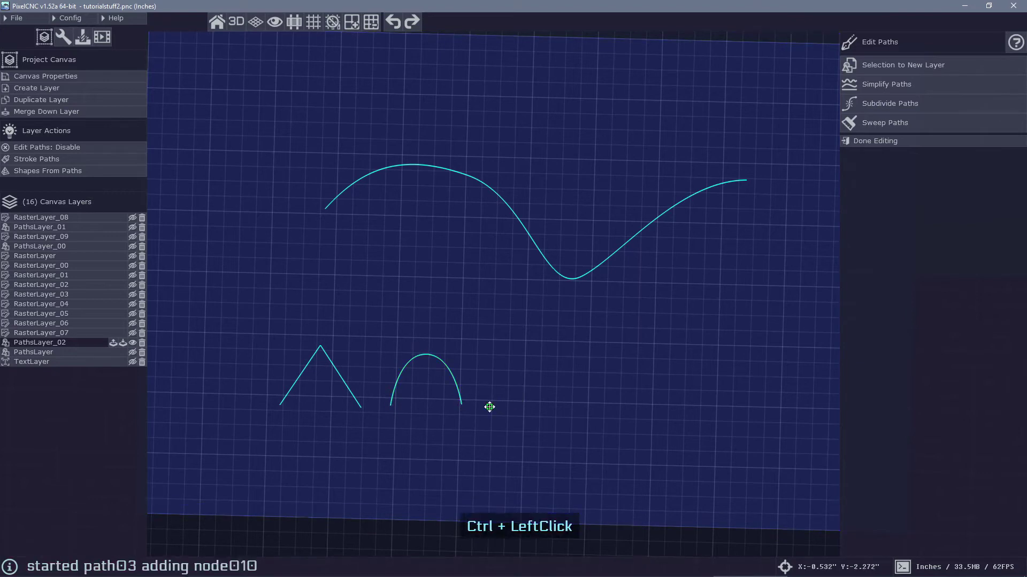
ctrl+click(499, 353)
ctrl+click(519, 393)
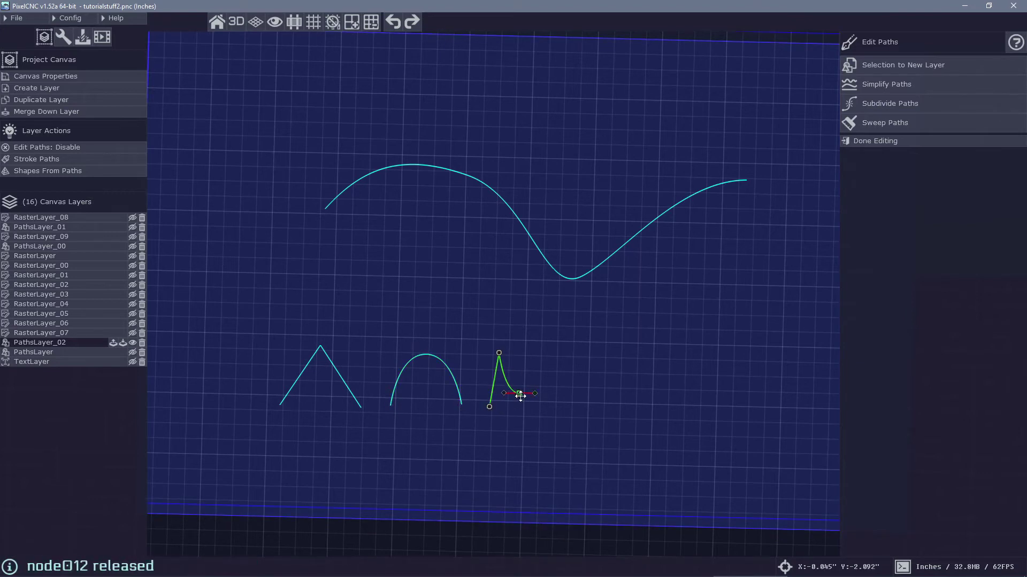
drag(520, 393, 522, 404)
ctrl+click(551, 357)
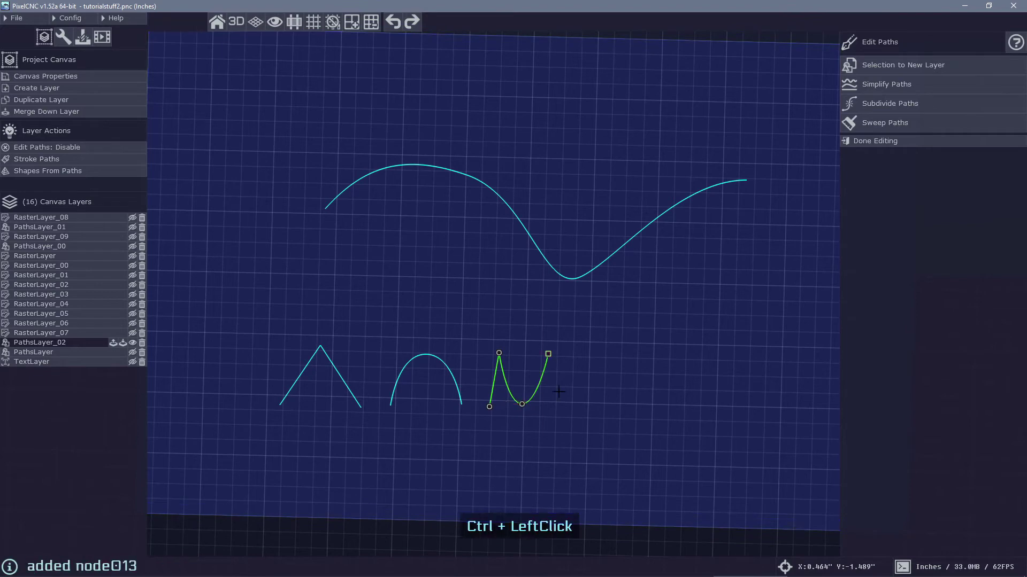
ctrl+click(558, 404)
right_drag(547, 470, 649, 387)
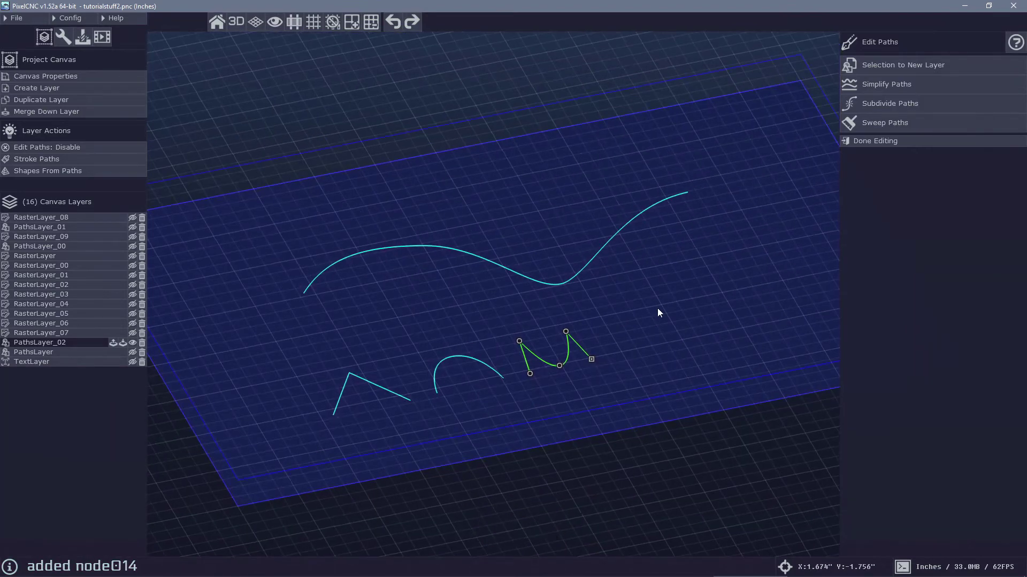
Start Sweep Paths and assign the long wavy path as the rail
click(695, 338)
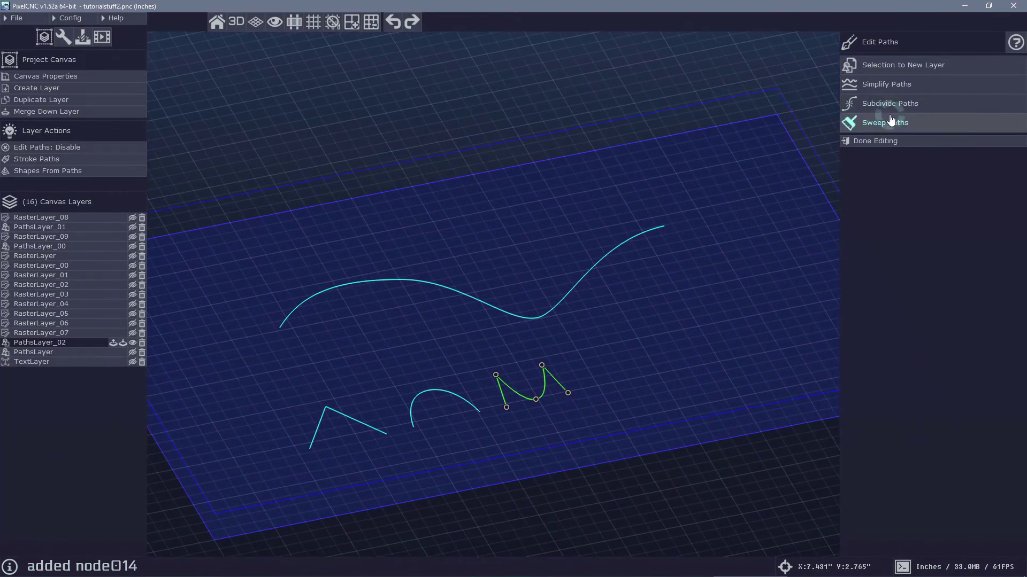
click(958, 122)
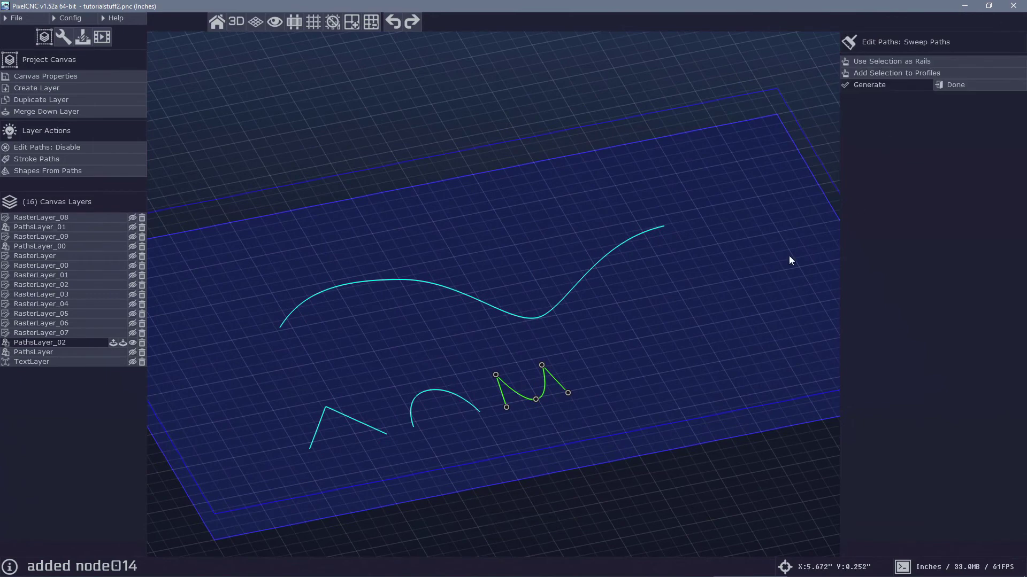
click(513, 317)
click(877, 62)
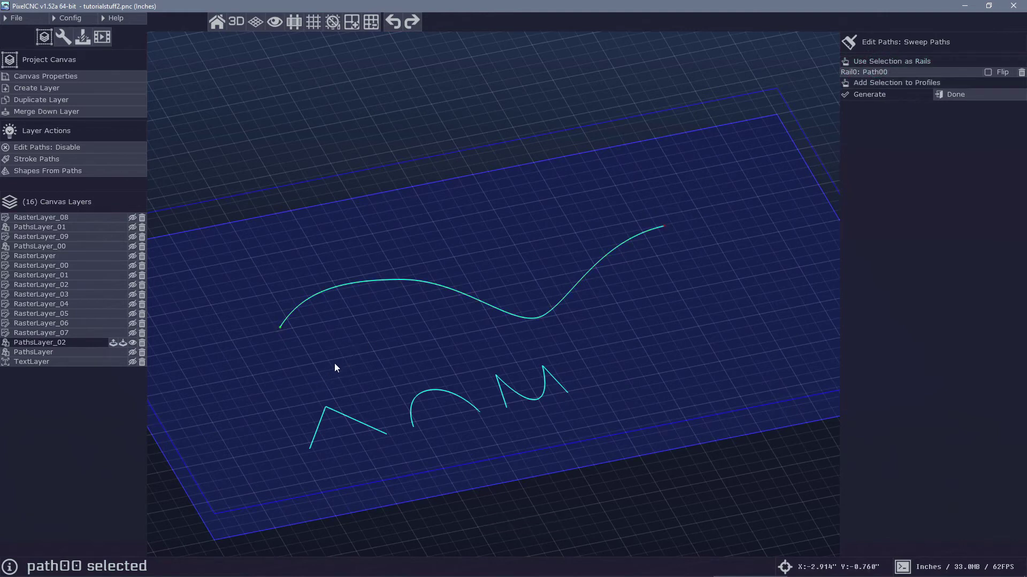
Select the inverted-V, arch and M-shaped paths together and add them as sweep profiles
shift+drag(319, 351, 554, 449)
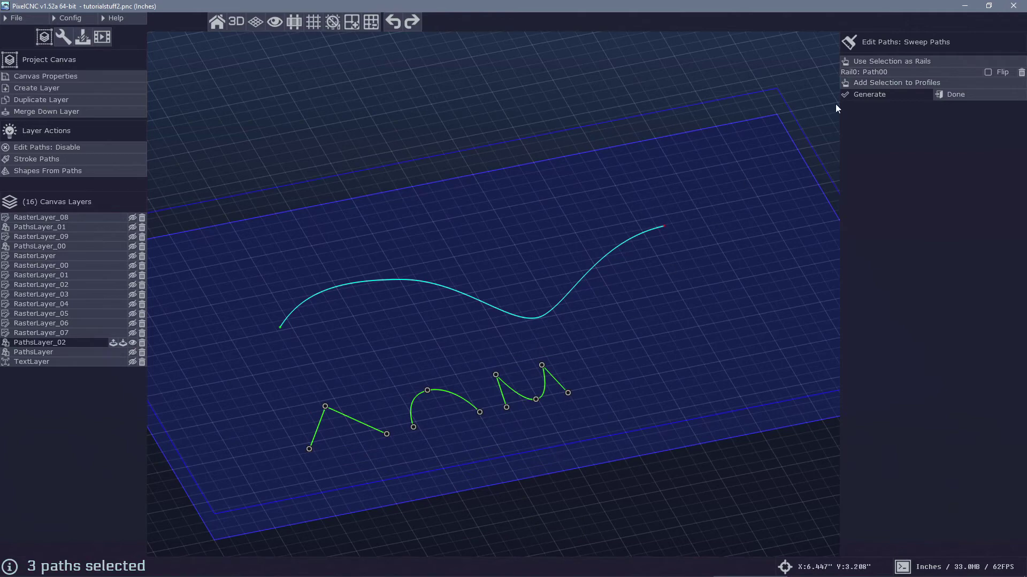
click(877, 83)
right_drag(588, 155, 562, 165)
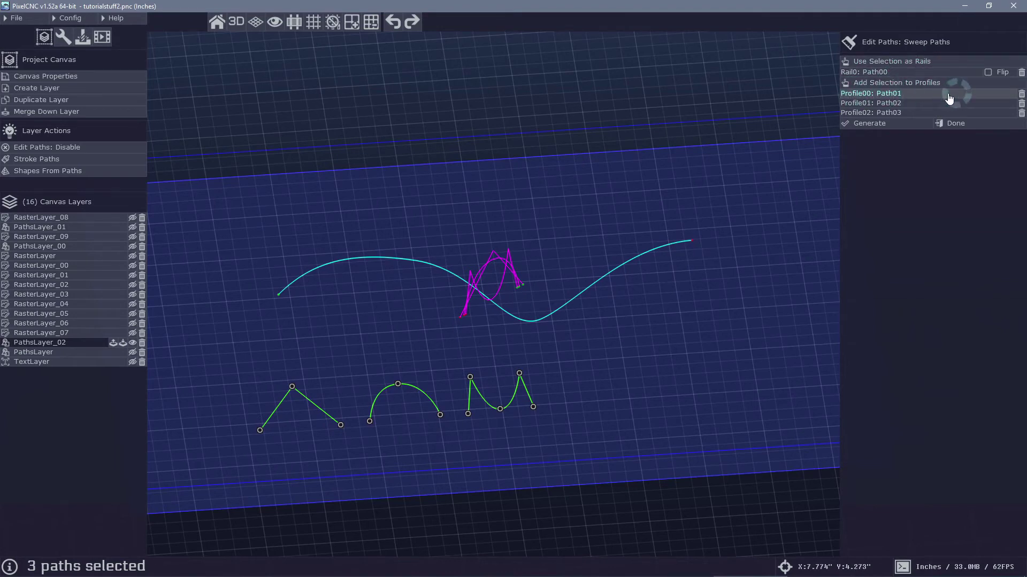
Move the inverted-V profile's position on the rail to the very start of the wavy path
click(915, 94)
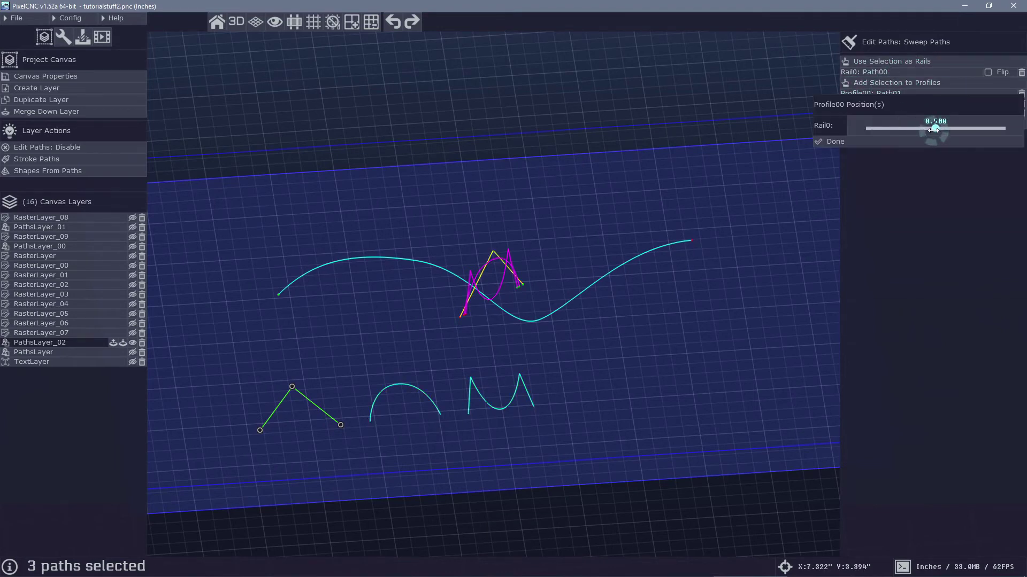
drag(934, 129, 868, 128)
click(898, 141)
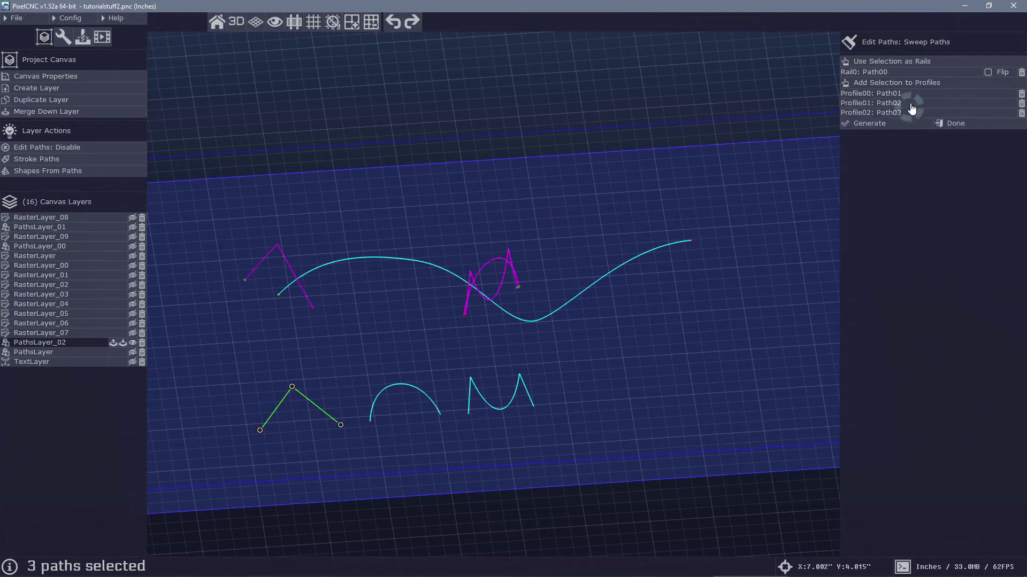
Set the M-shaped profile's rail position to 0.943, near the end of the wavy path
click(912, 106)
click(894, 113)
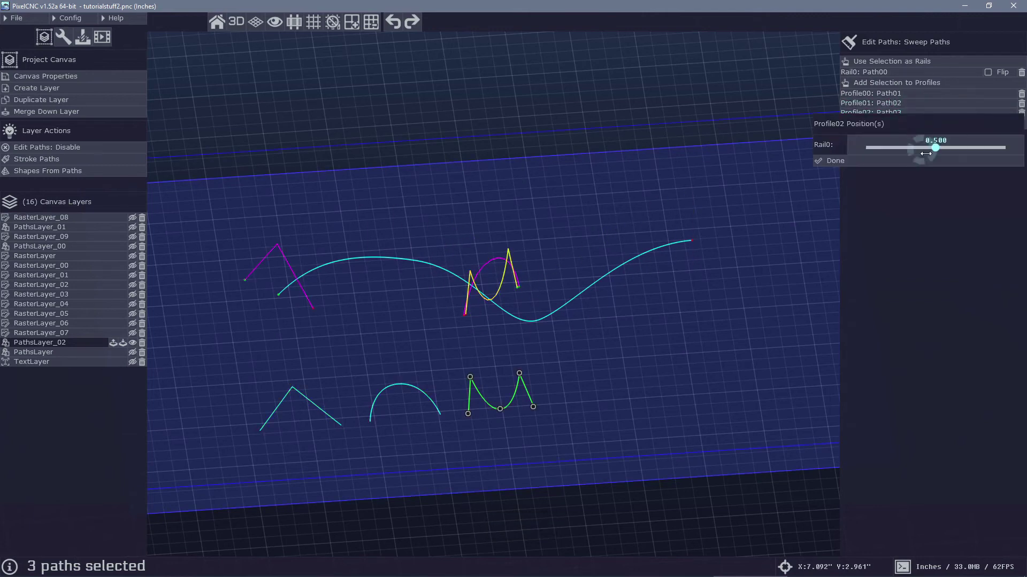
drag(925, 153, 998, 153)
right_drag(470, 279, 355, 306)
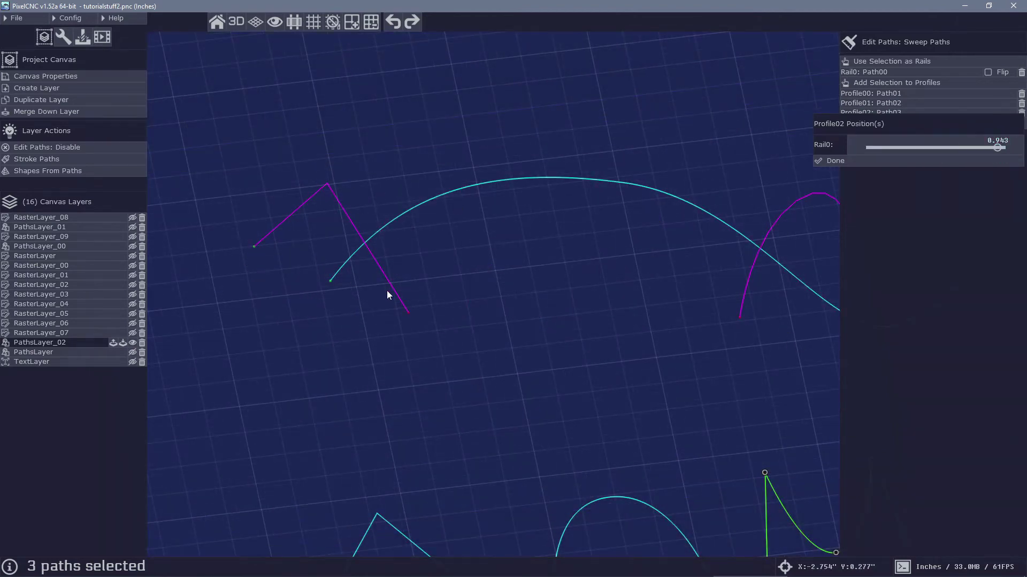
drag(329, 284, 387, 395)
drag(391, 316, 449, 361)
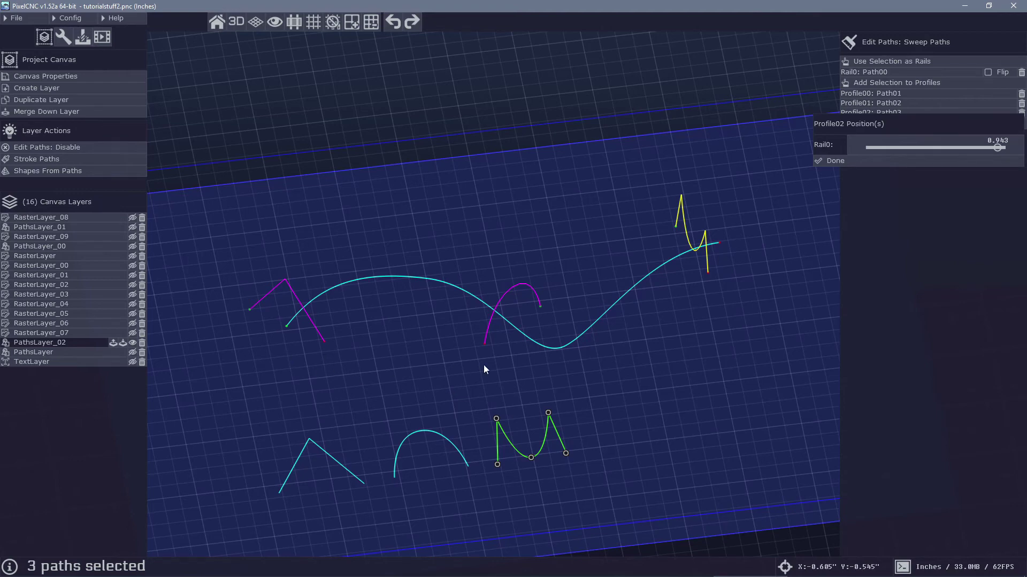
right_drag(636, 357, 610, 309)
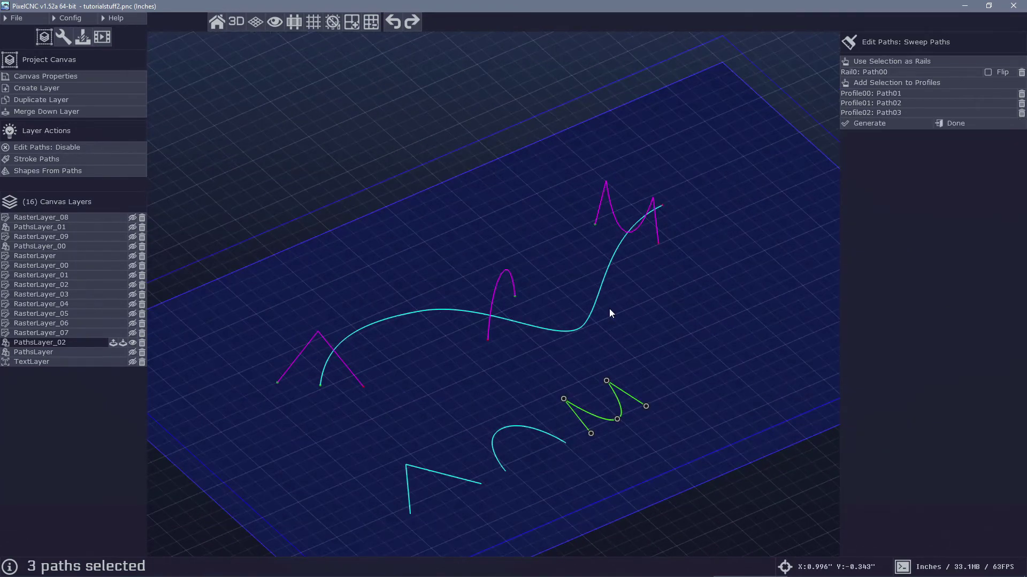
Lower the second peak node of the M-shaped path to reshape its profile on the rail
click(607, 382)
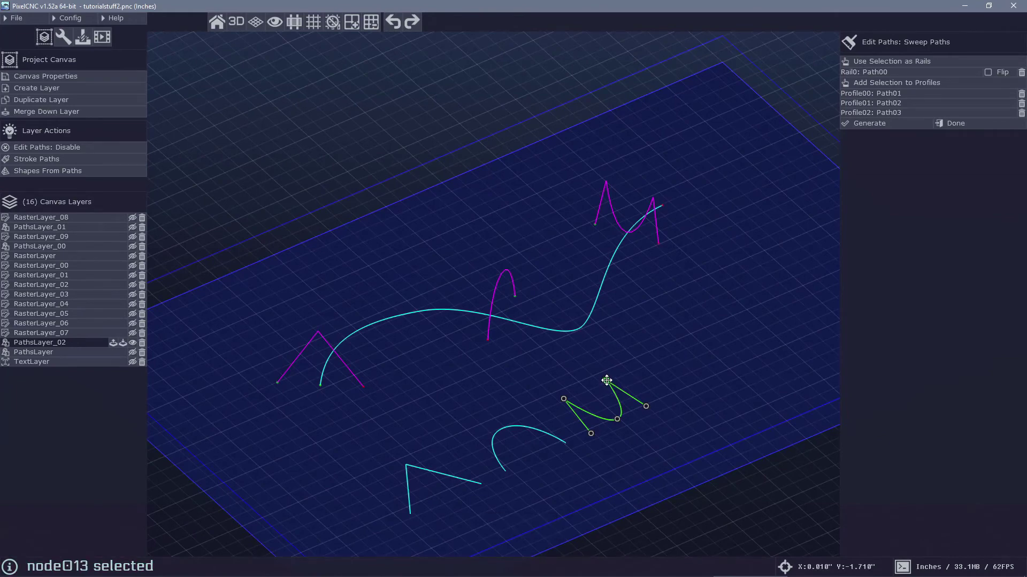
drag(607, 380, 623, 401)
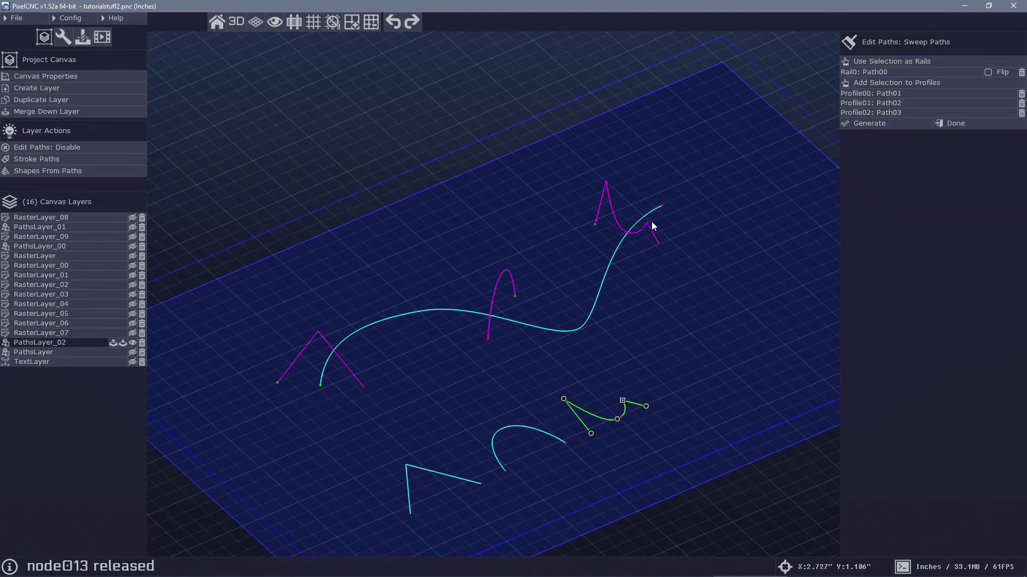
mouse_move(706, 293)
right_down()
mouse_move(515, 298)
mouse_move(696, 303)
right_up()
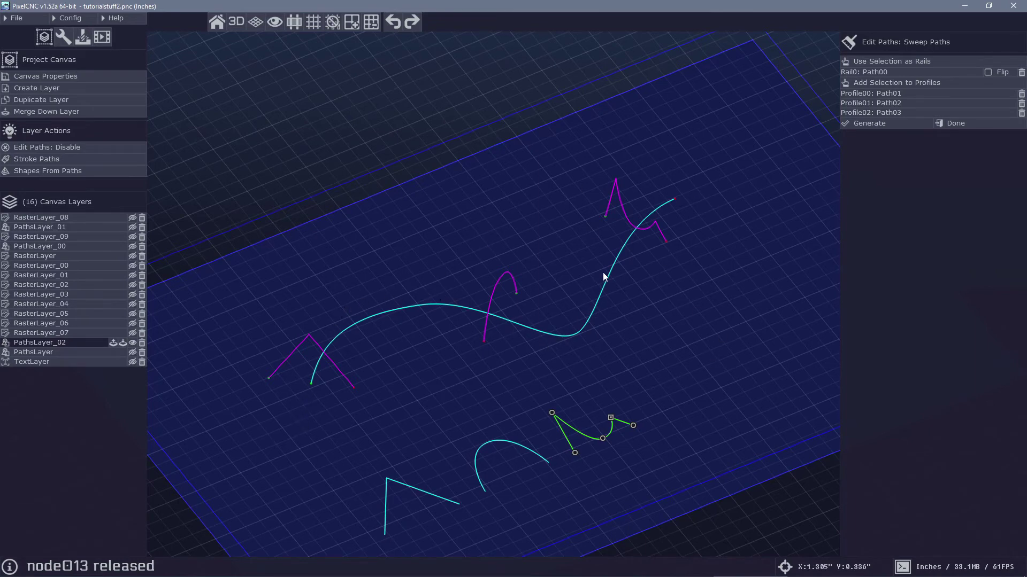
Raise the M-shaped path's second peak node back to about the height of its first peak
right_drag(663, 401, 459, 408)
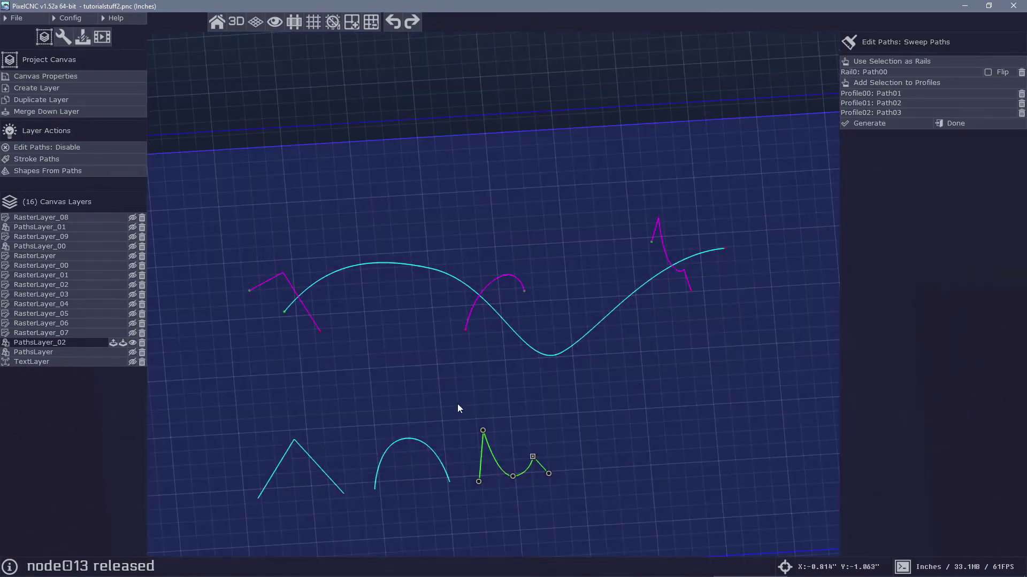
click(532, 457)
drag(533, 458, 533, 426)
right_drag(533, 426, 669, 364)
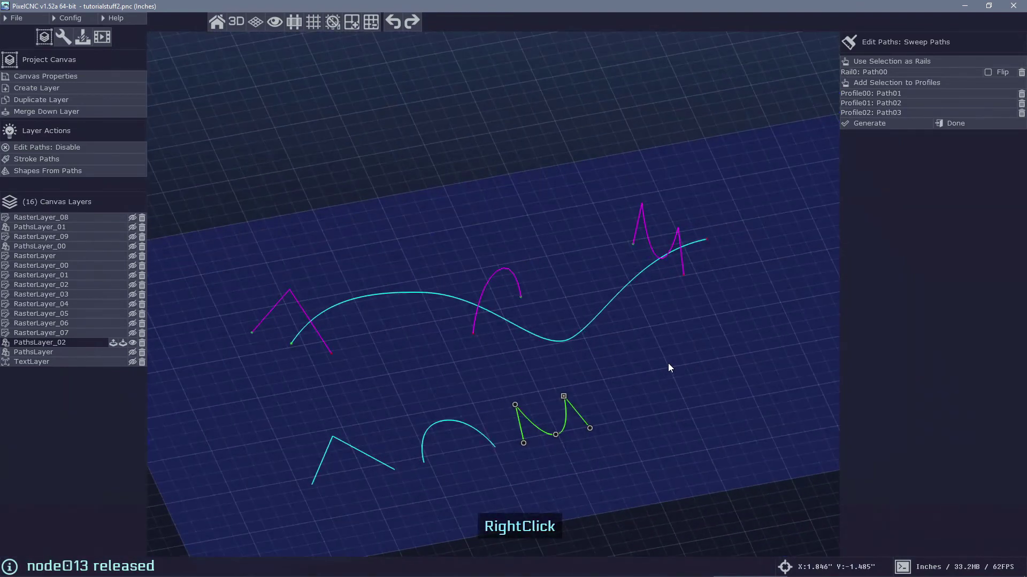
Generate the sweep of the three profiles along the wavy rail as a raster layer
click(903, 123)
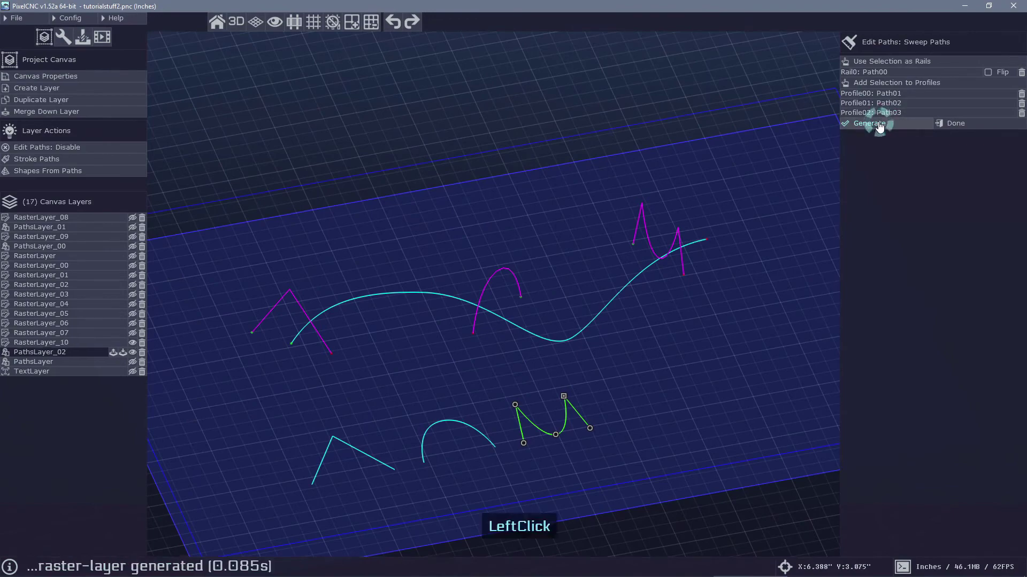
mouse_move(394, 288)
right_down()
mouse_move(432, 248)
mouse_move(387, 281)
right_up()
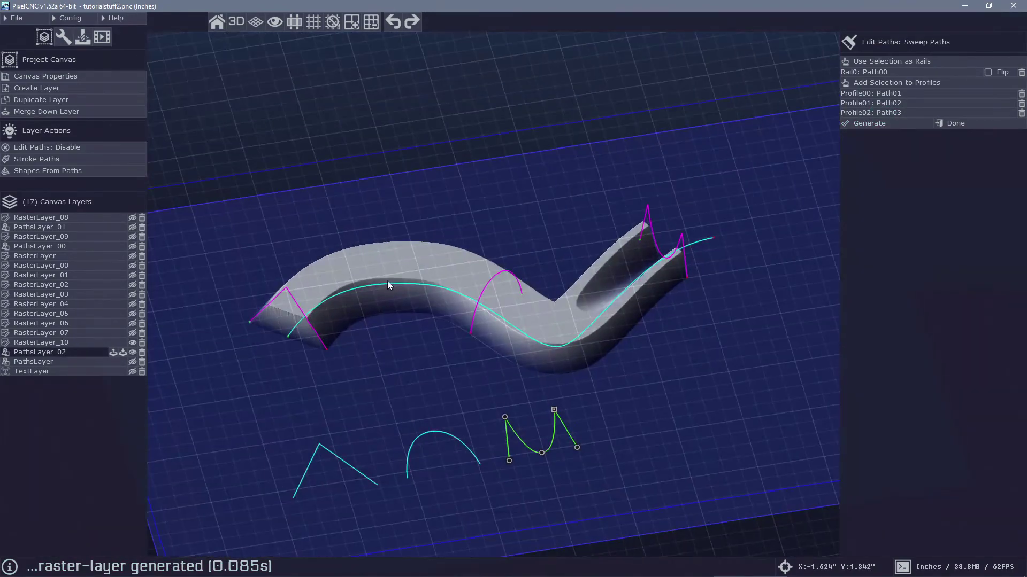
middle_drag(387, 280, 277, 231)
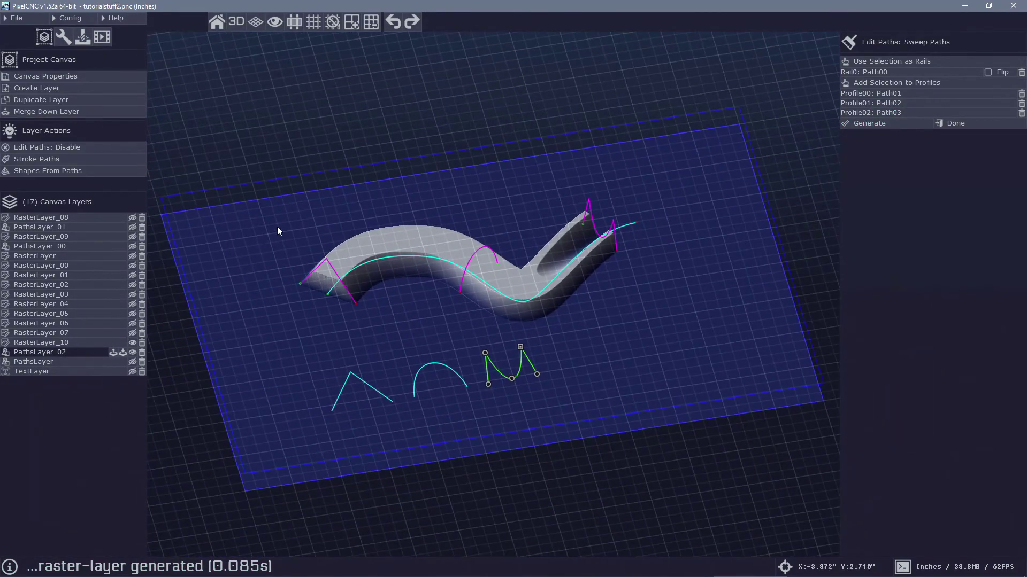
Set the canvas Z size to 1.5 inches and apply the change
click(49, 75)
click(888, 89)
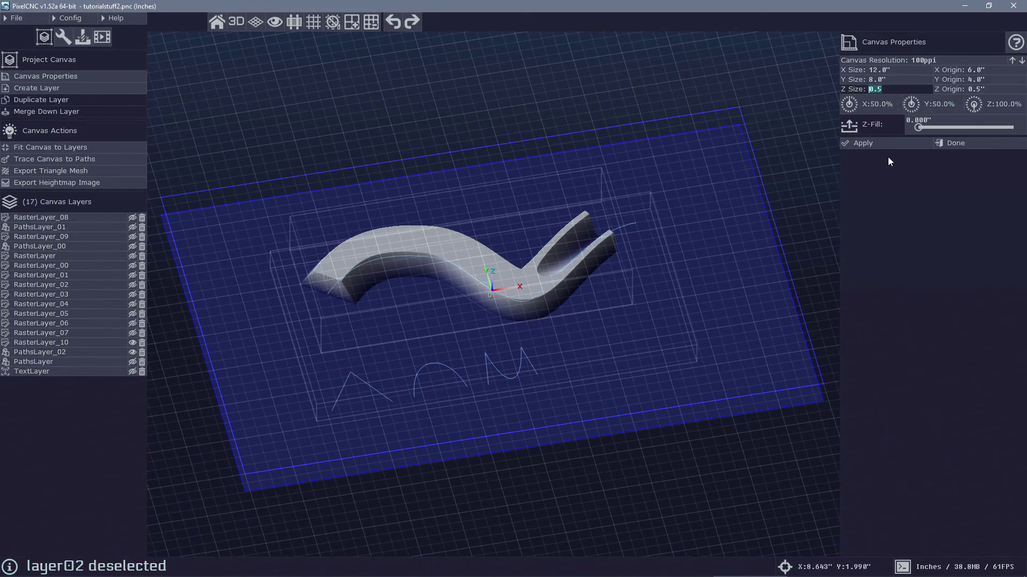
text(1.5)
key(Return)
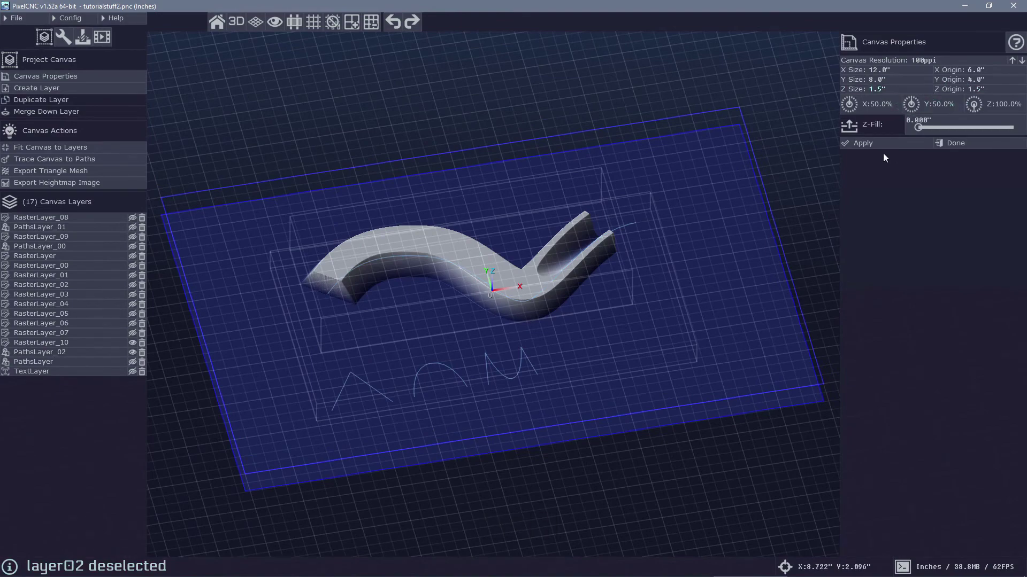
click(863, 143)
Enable path editing on PathsLayer_02 again, reopen Sweep Paths and select the wavy path
right_drag(492, 325, 561, 297)
middle_drag(562, 298, 518, 300)
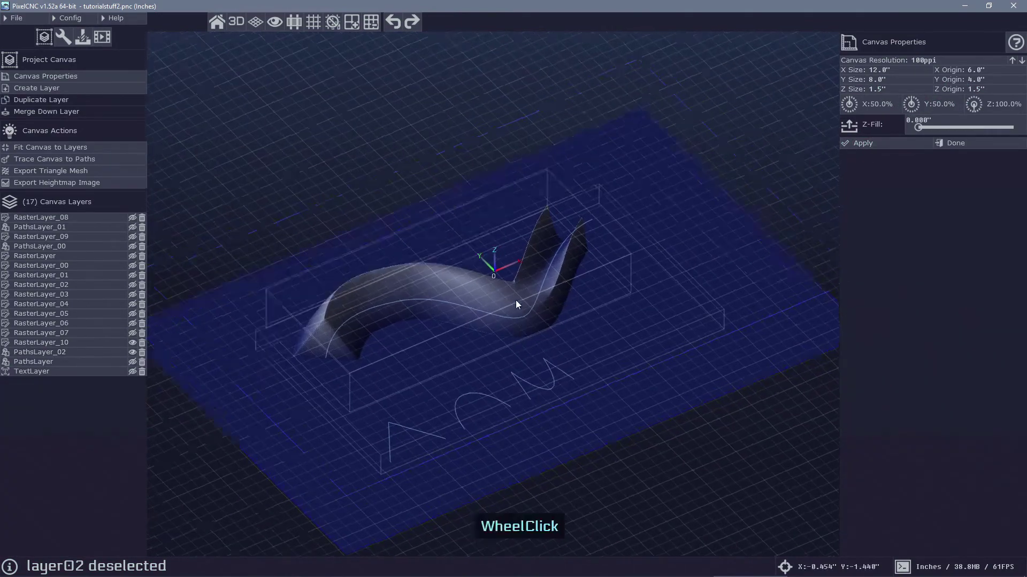
scroll(518, 300, up, 5)
click(457, 411)
right_drag(457, 412, 703, 332)
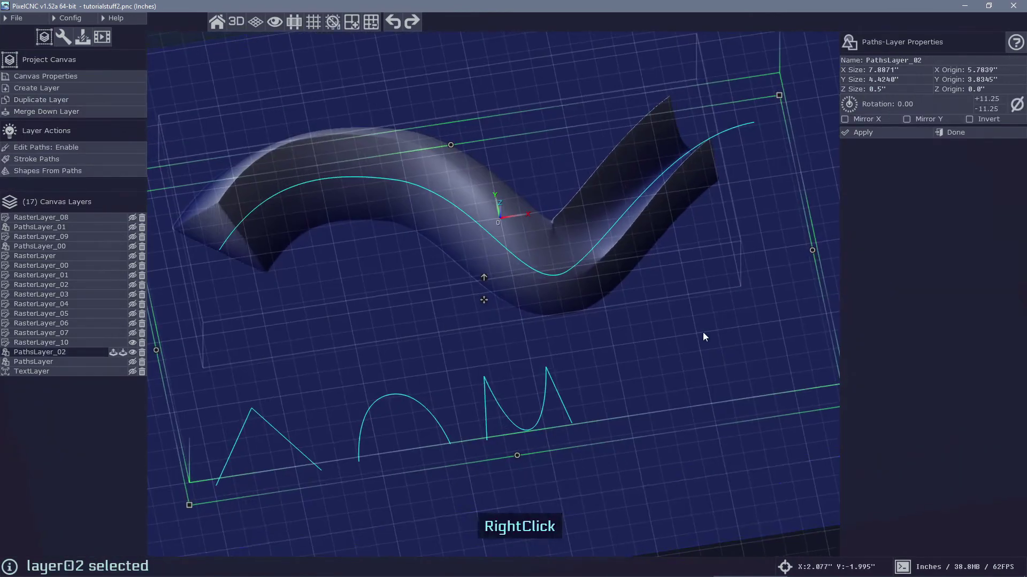
click(62, 153)
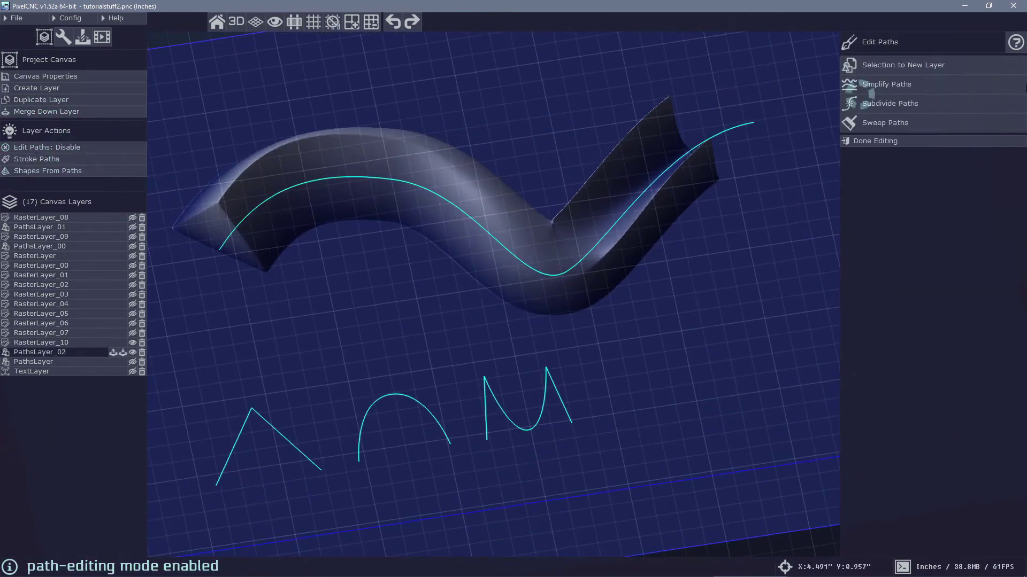
click(917, 126)
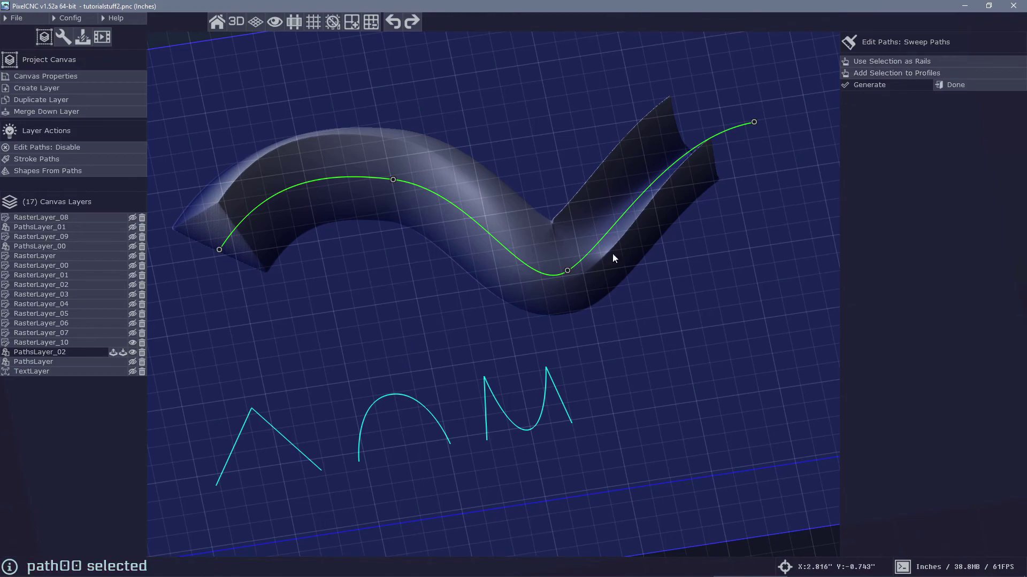
Examine the swept surface along the wavy path, especially where the arch blends into the M shape at the sharp bend
right_drag(613, 258, 336, 241)
right_drag(463, 347, 237, 303)
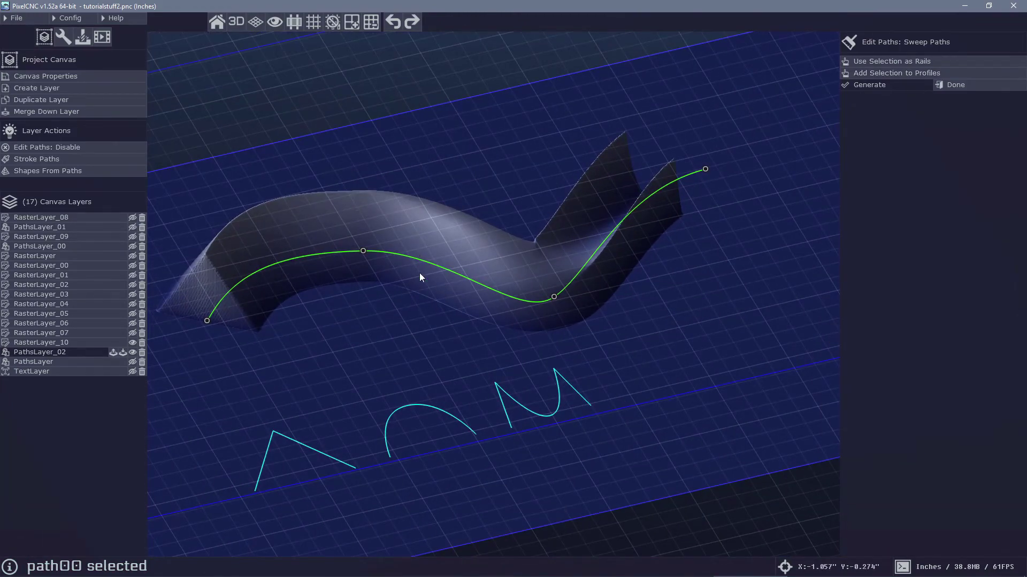
right_drag(420, 277, 424, 394)
middle_drag(424, 394, 638, 255)
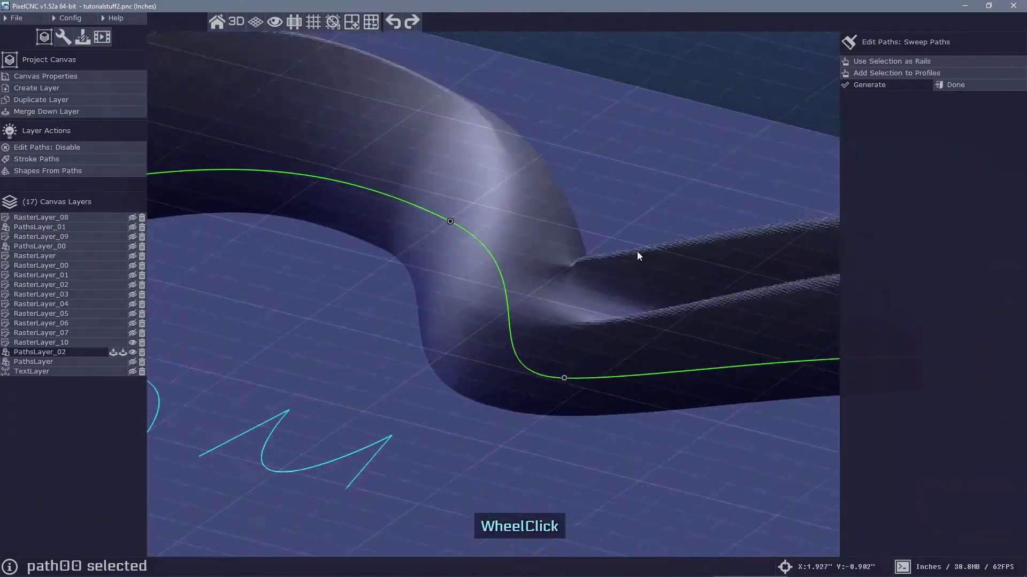
Inspect the M-shaped end of the swept surface up close, followed by the overall form along the wavy rail
click(456, 268)
right_drag(456, 268, 656, 236)
click(656, 236)
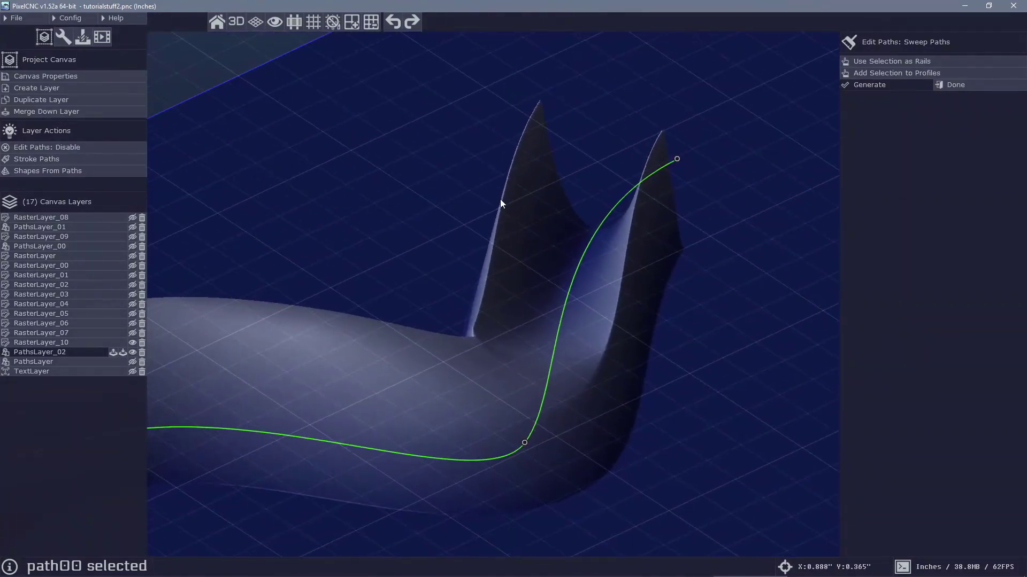
middle_drag(452, 326, 475, 374)
drag(475, 374, 494, 339)
right_drag(495, 339, 397, 377)
drag(397, 377, 426, 327)
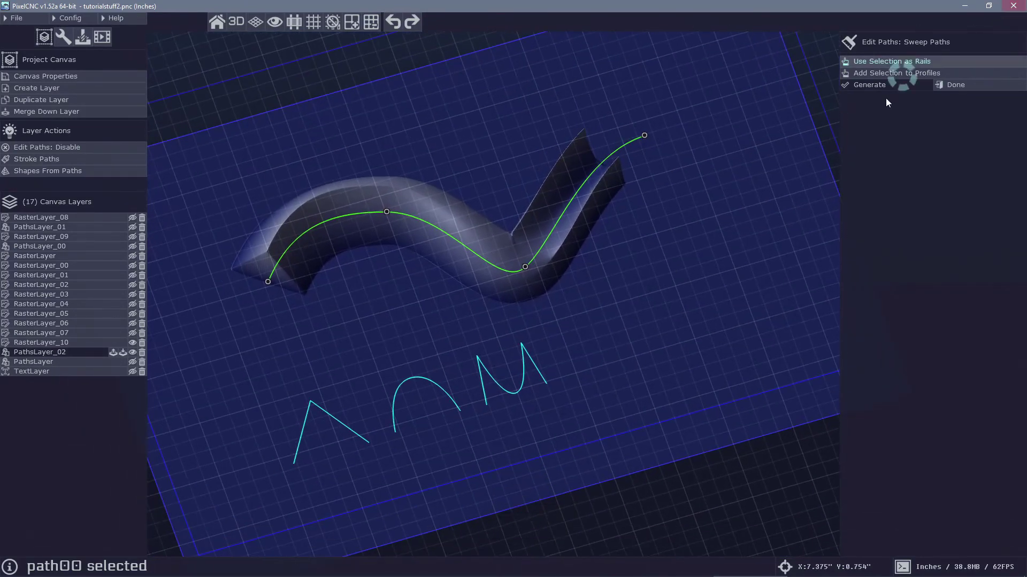
Use the wavy path as the rail and add the triangle, arch and M paths as profiles twice, making six profile entries
click(899, 61)
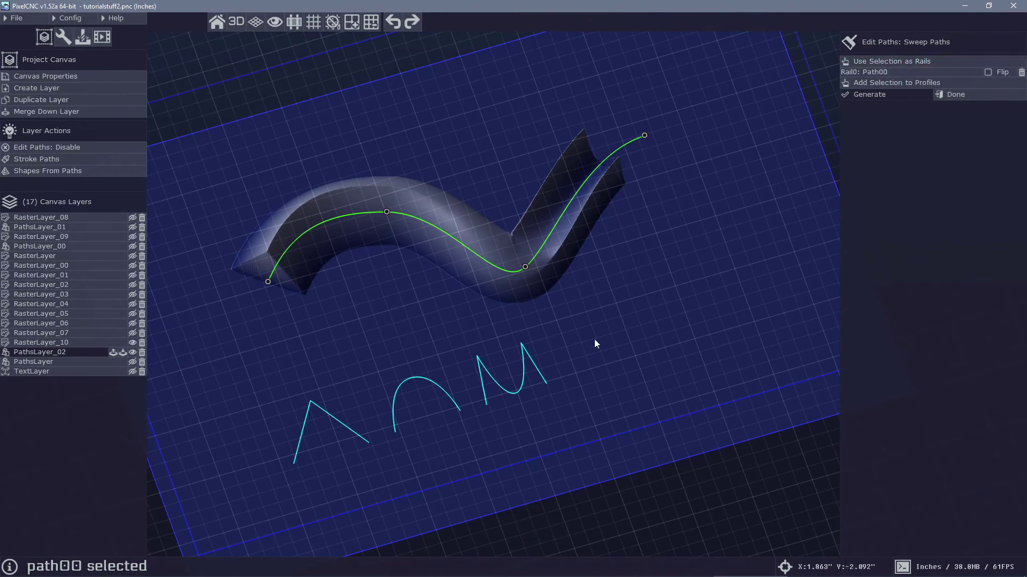
shift+drag(253, 313, 520, 424)
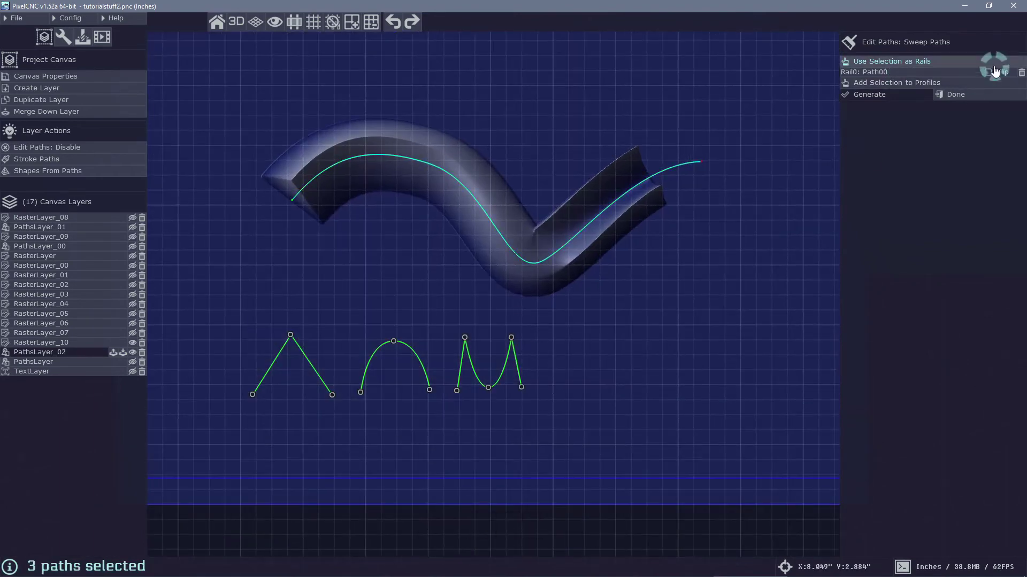
click(912, 84)
click(912, 84)
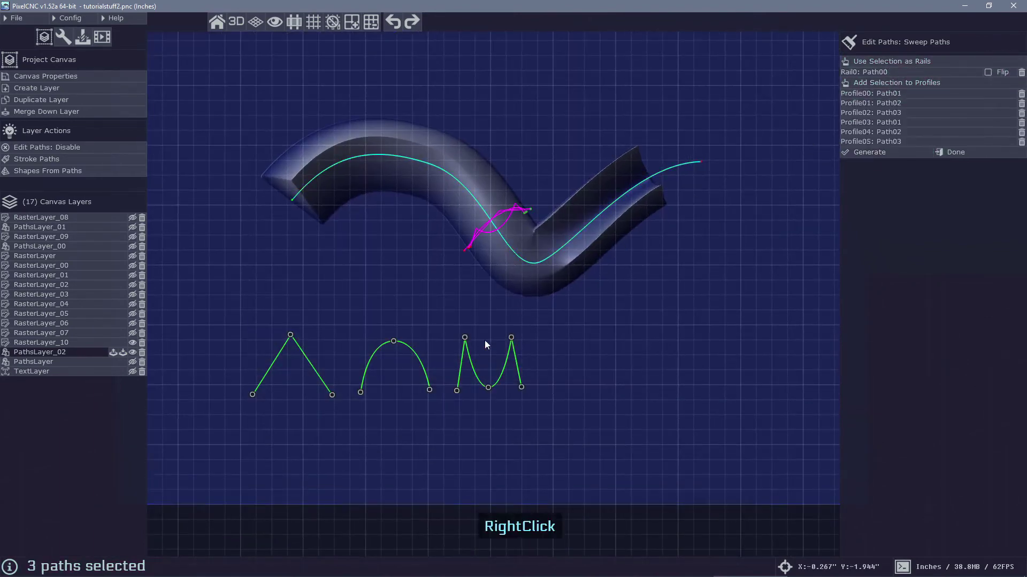
Position Profile00, the first triangle, at 0.122 along the rail and Profile01, the first arch, at 0.885
right_drag(485, 344, 947, 24)
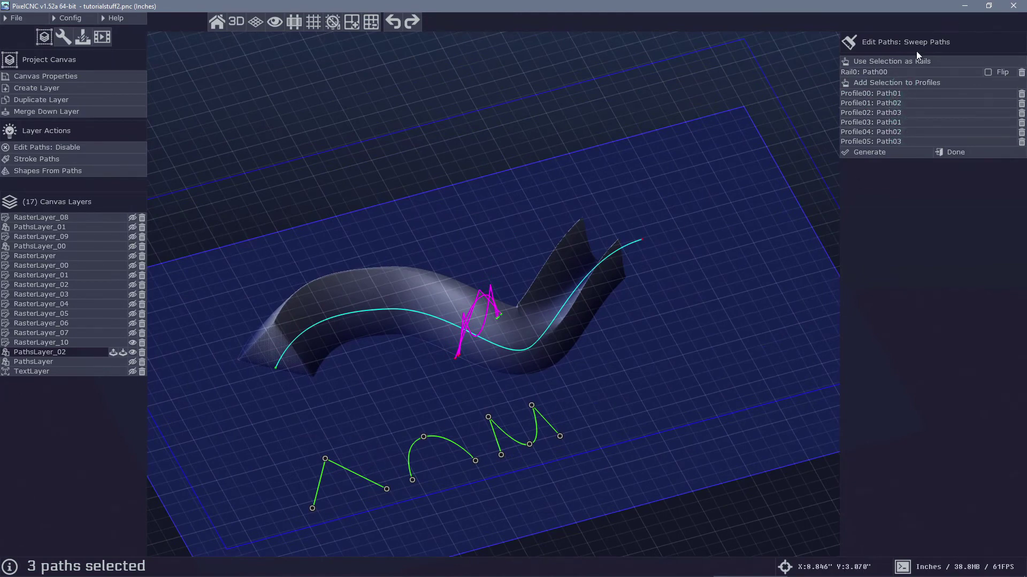
click(889, 95)
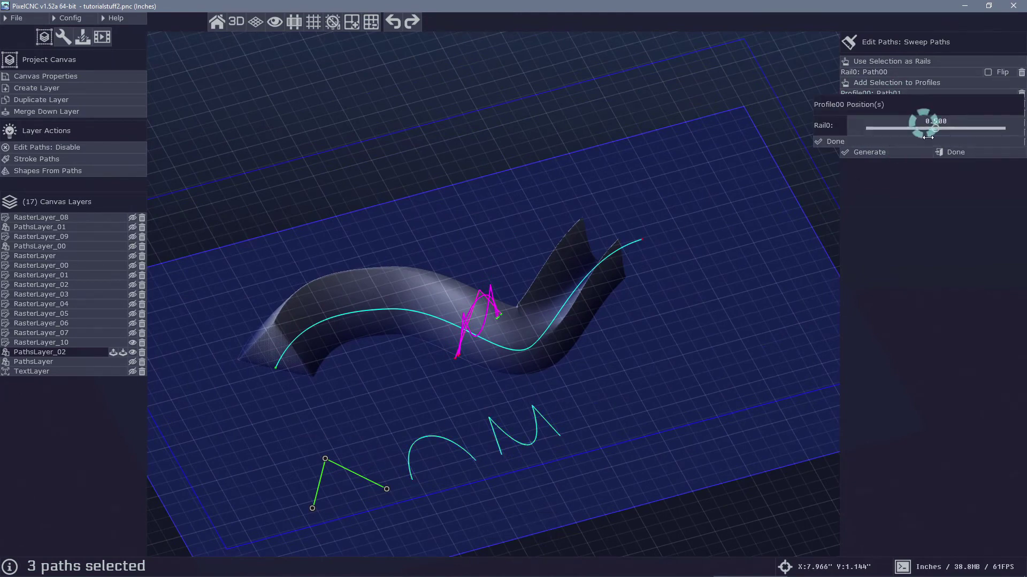
click(919, 128)
click(879, 130)
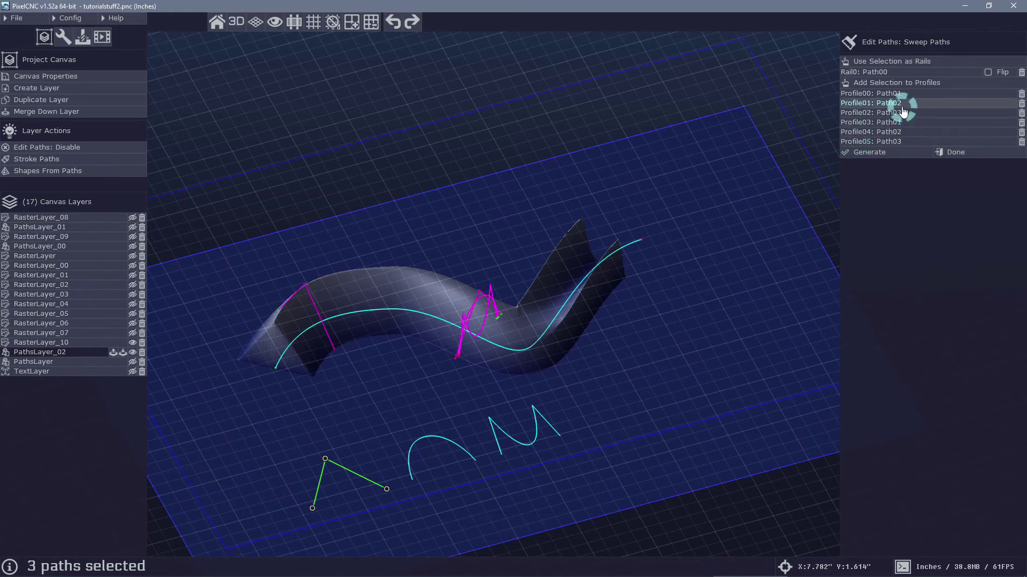
click(888, 102)
drag(909, 138, 989, 138)
click(909, 151)
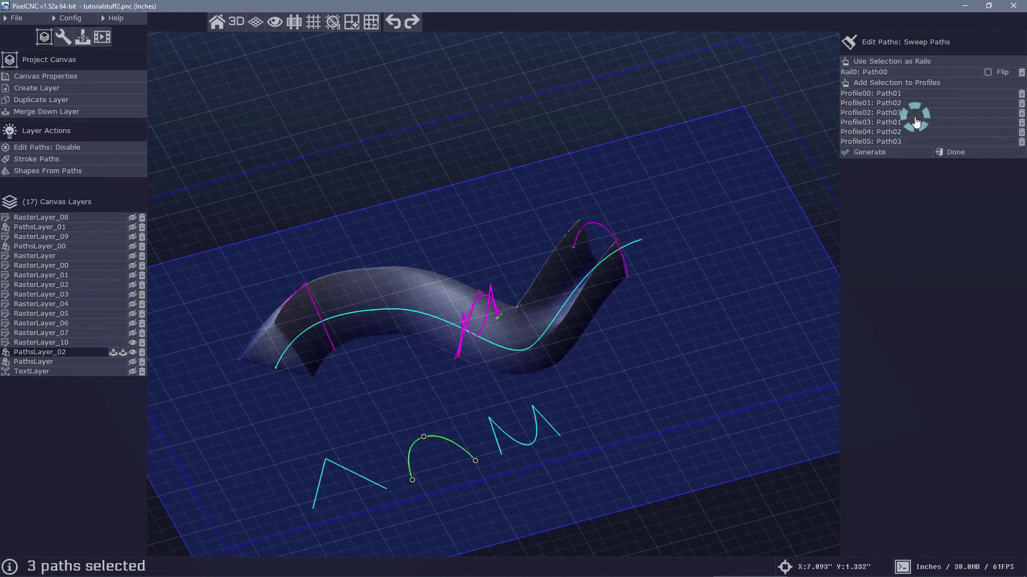
Position Profile02, the first M, a bit over a quarter along the rail and Profile03, the second triangle, just past the sharp bend
click(916, 112)
drag(928, 147, 965, 160)
click(898, 161)
click(921, 131)
click(890, 134)
Position Profile04, the second arch, at 0.997 along the rail and Profile05, the second M, at 0.000
click(890, 134)
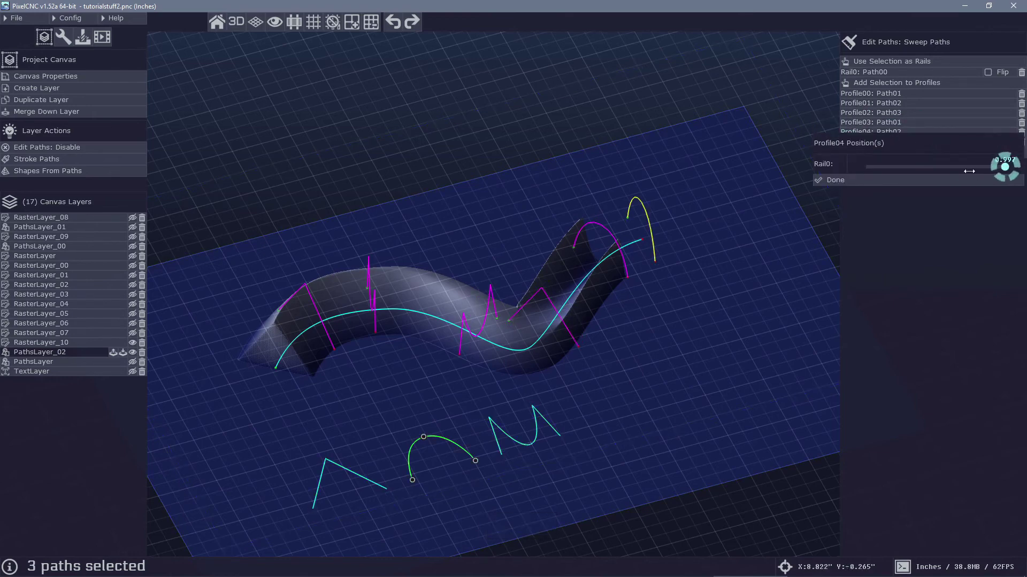
click(896, 181)
click(894, 142)
click(865, 176)
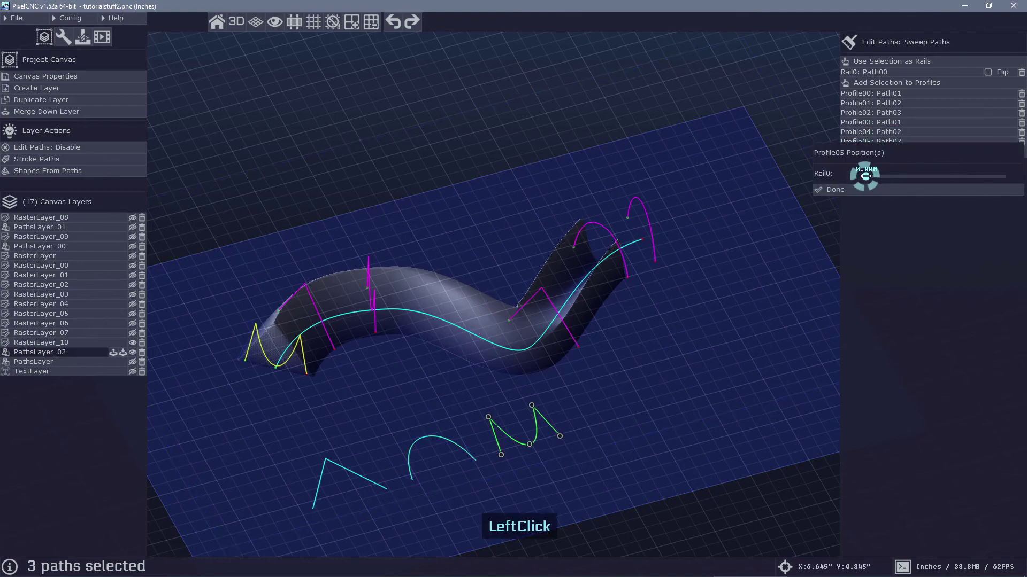
click(867, 190)
Hide RasterLayer_10 and generate the sweep of all six positioned profiles along the wavy rail as a new raster layer
right_drag(656, 267, 431, 182)
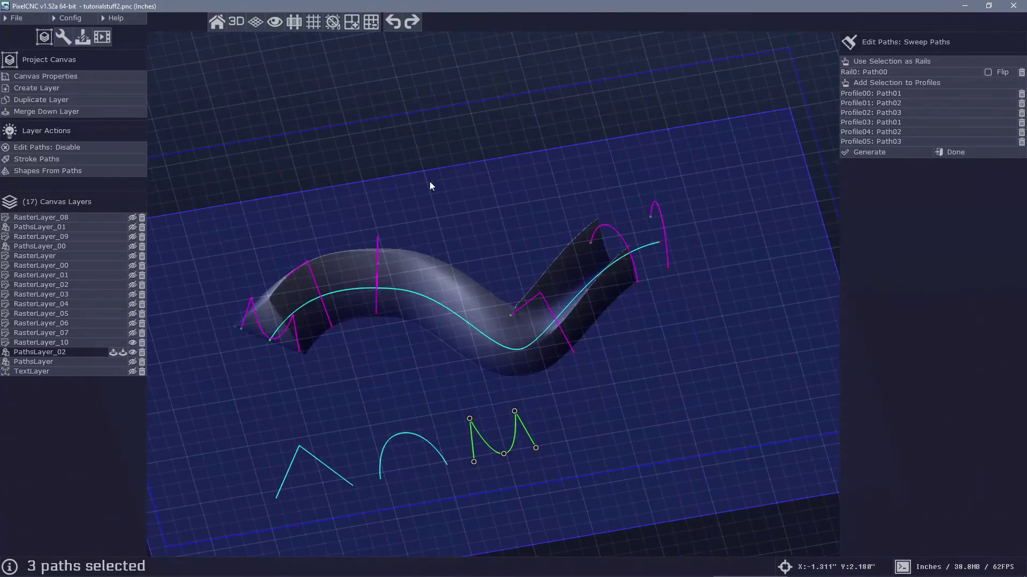
click(133, 345)
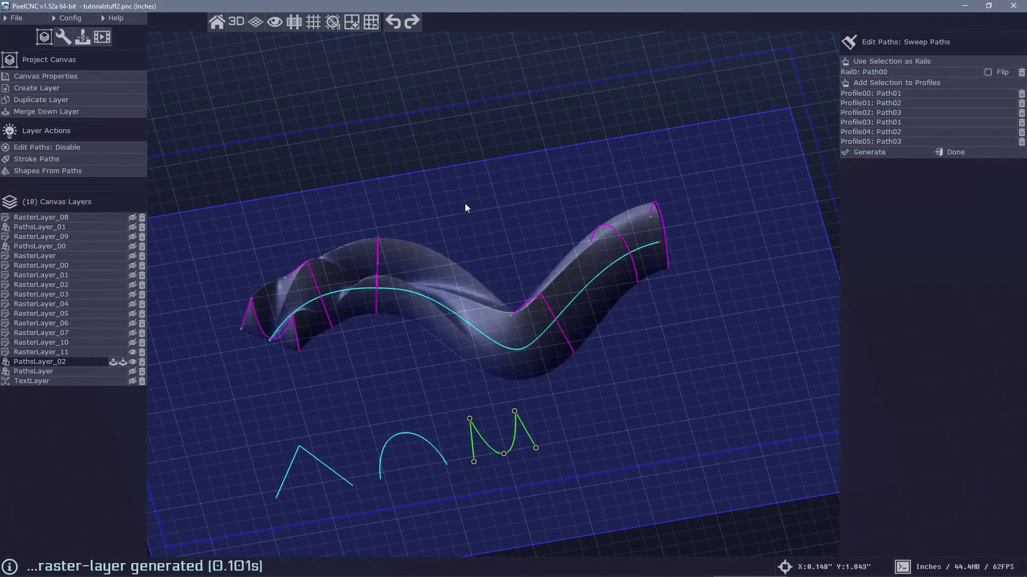
right_drag(465, 208, 460, 238)
middle_drag(461, 239, 306, 287)
right_drag(305, 288, 434, 300)
drag(434, 300, 527, 272)
right_drag(527, 273, 513, 338)
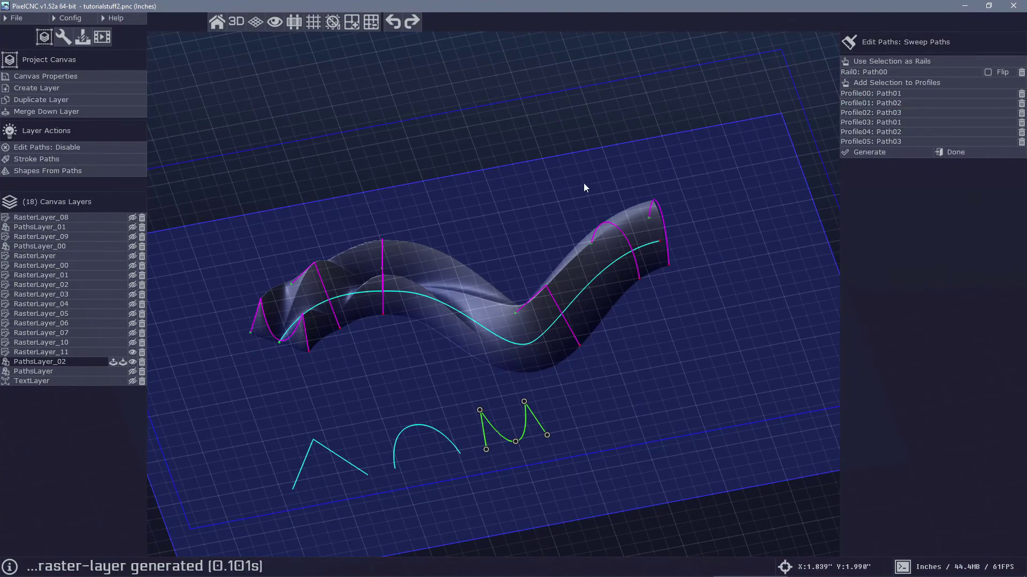
Draw a new four-node path from start to end below the wavy rail, above the three profile shapes
right_drag(669, 169, 299, 361)
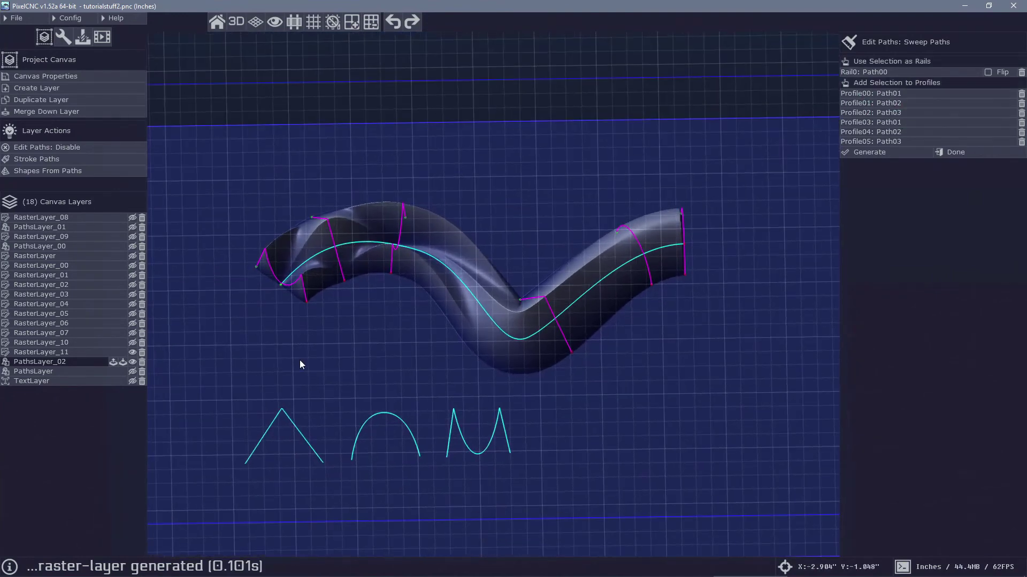
key(ctrl)
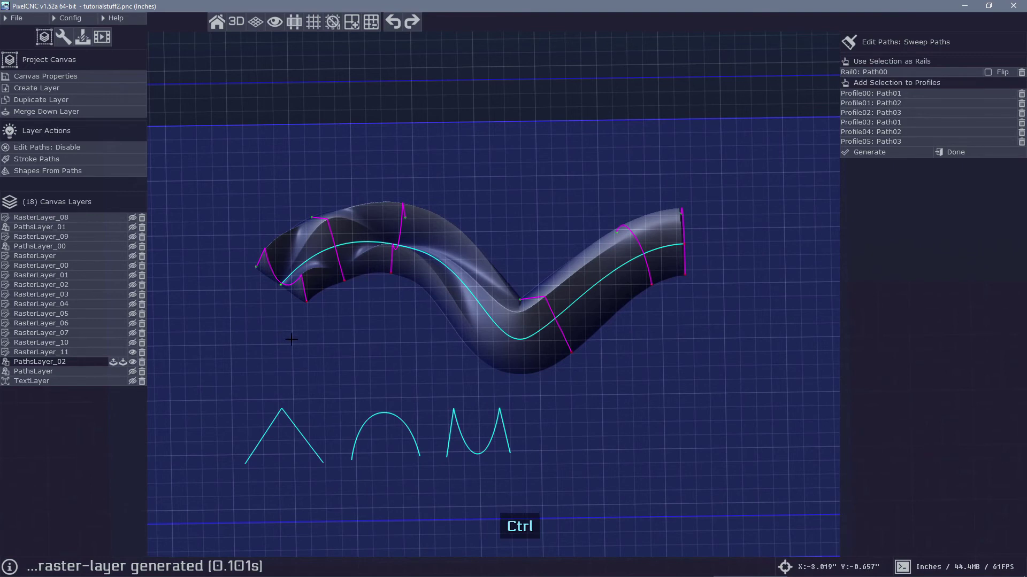
ctrl+click(306, 316)
ctrl+drag(407, 375, 459, 381)
key(ctrl)
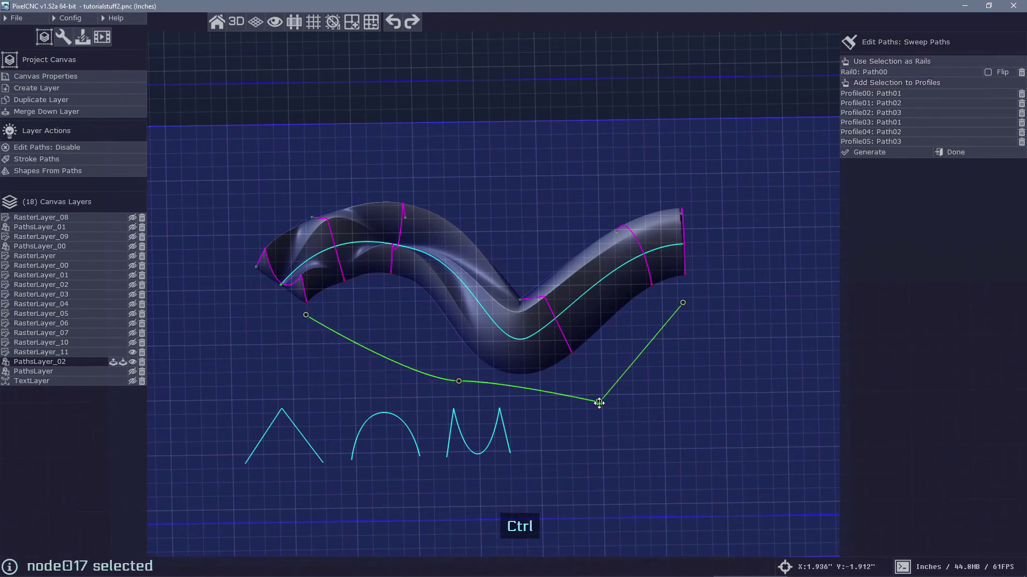
Pull out curve handles on the new path's last two nodes and move its third node back toward the middle
ctrl+alt+drag(599, 402, 596, 456)
click(683, 303)
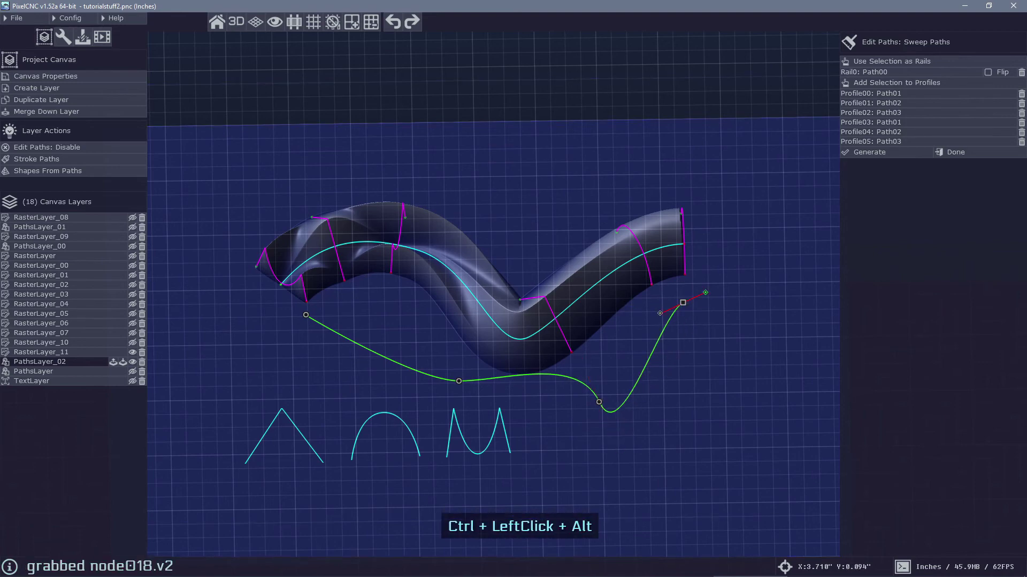
ctrl+alt+drag(705, 293, 742, 305)
drag(533, 395, 558, 383)
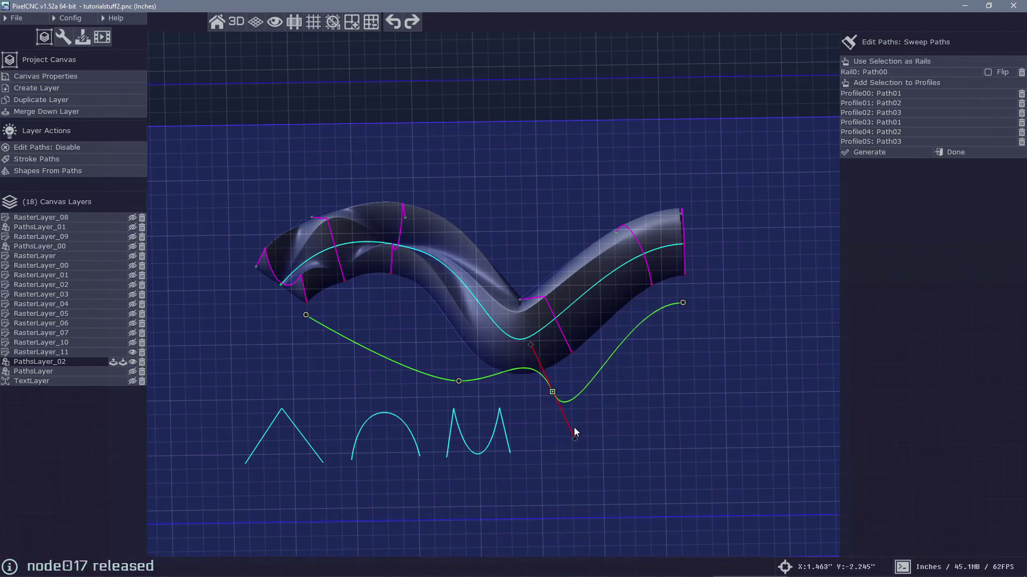
Select the wavy path together with the new path and use both as the sweep rails
right_drag(692, 370, 527, 213)
click(890, 138)
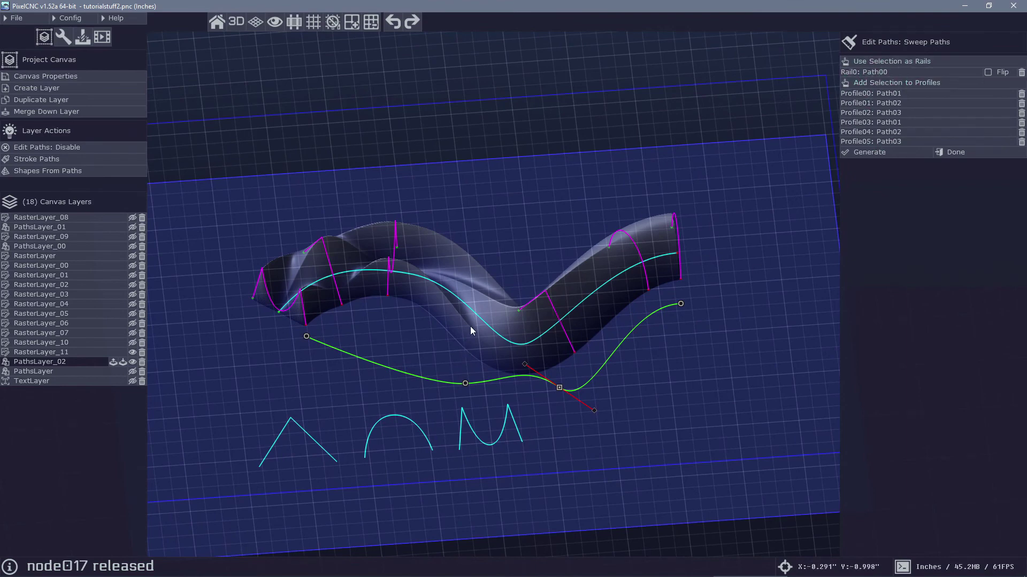
shift+click(464, 303)
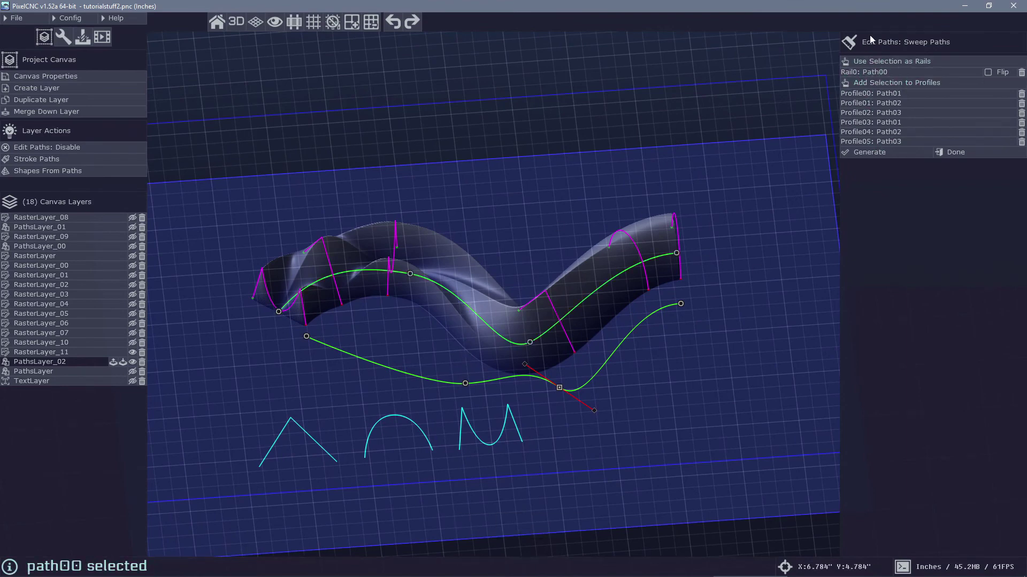
click(897, 62)
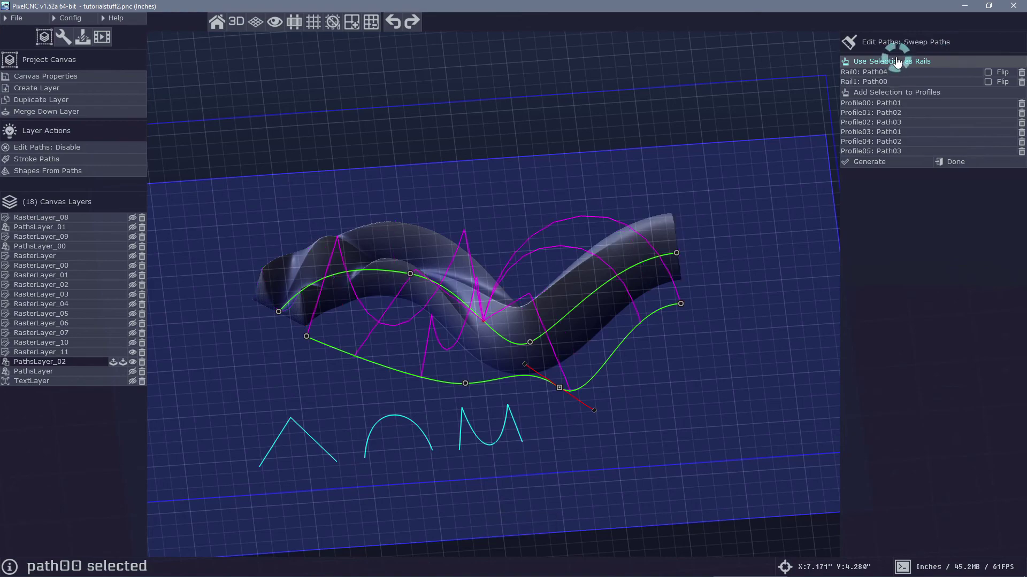
mouse_move(373, 395)
right_down()
mouse_move(505, 370)
mouse_move(352, 403)
mouse_move(383, 389)
right_up()
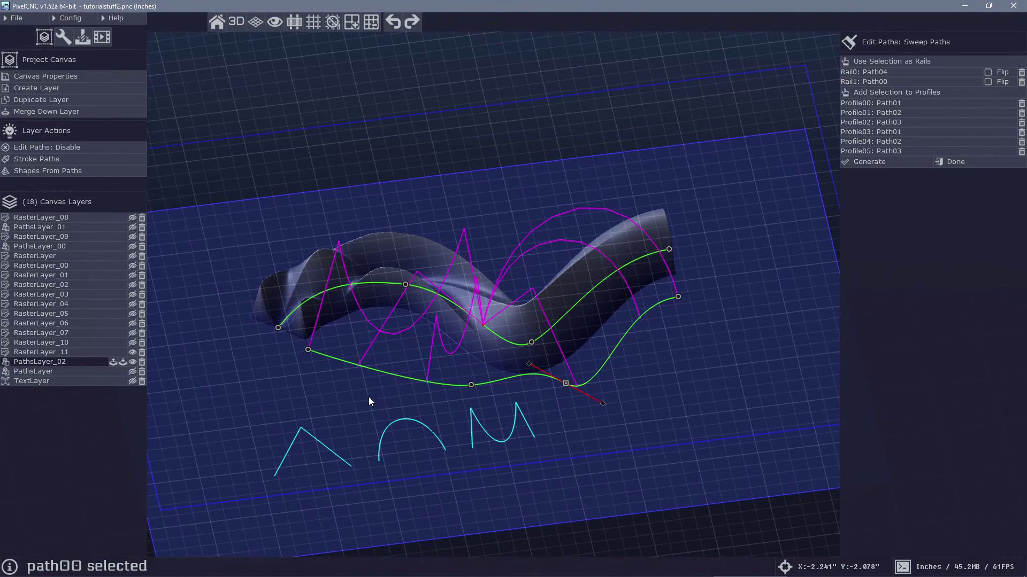
Move Profile00's Rail1 position back toward the rail's start so the first triangle spans both rails near the beginning
click(898, 102)
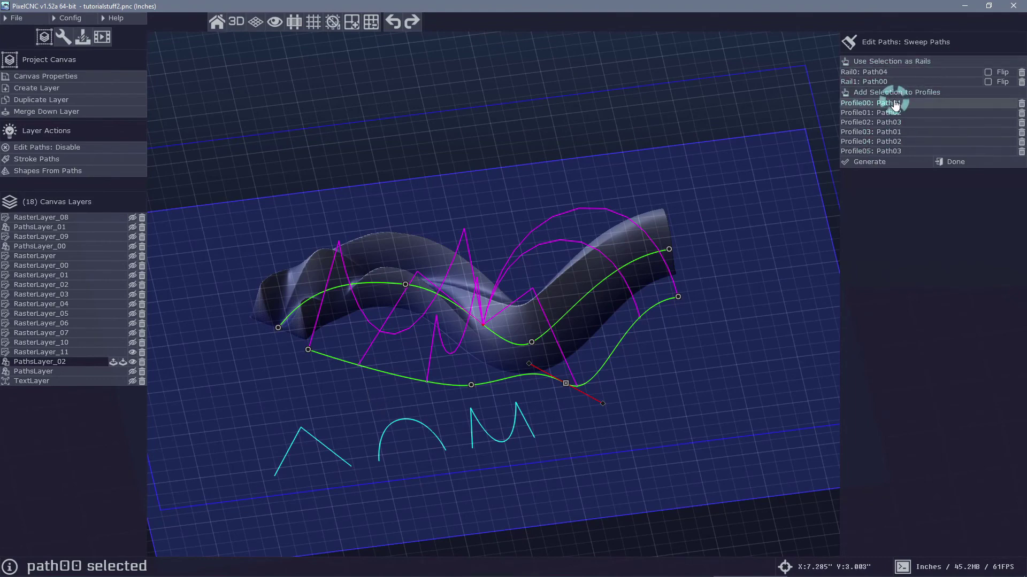
click(896, 103)
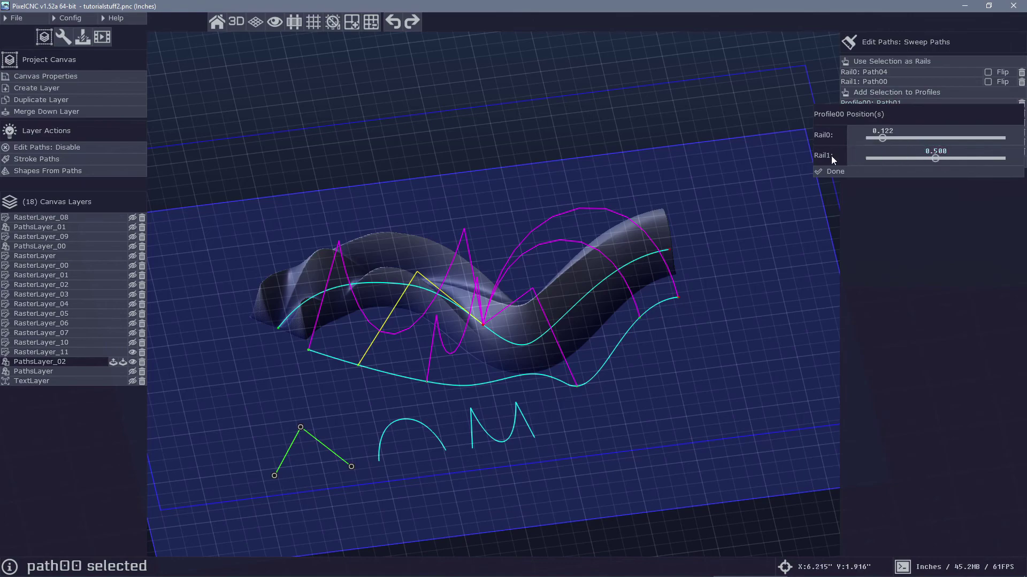
right_drag(514, 326, 519, 370)
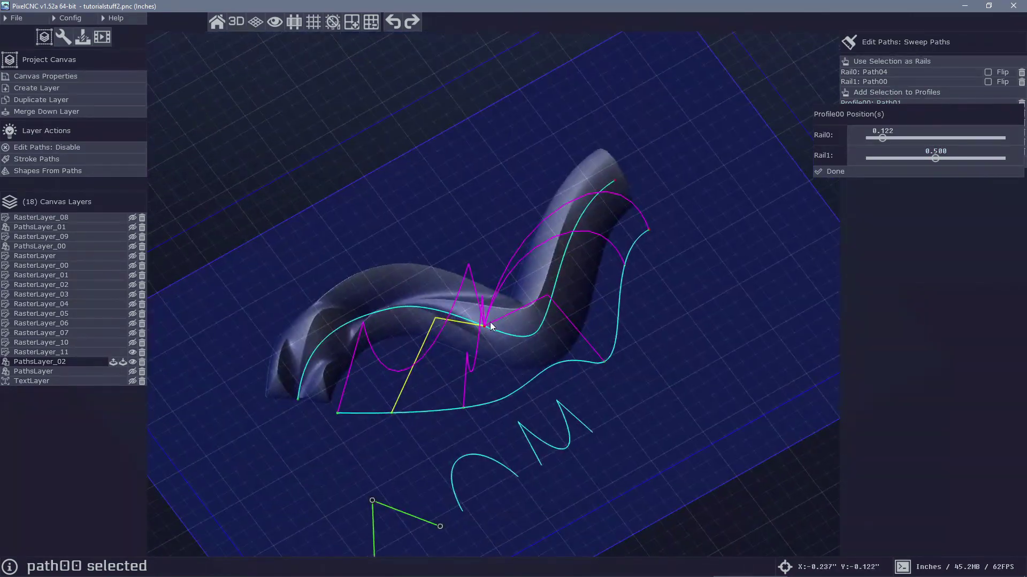
drag(937, 158, 973, 167)
Set Profile01's Rail1 position to 0.801 so the first arch crosses both rails near their ends
click(916, 116)
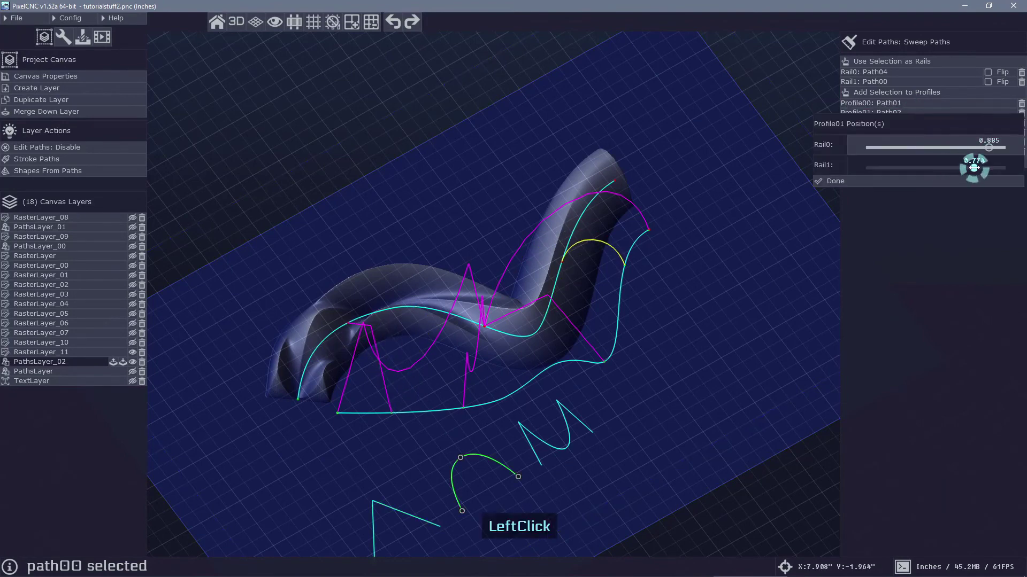
scroll(615, 273, up, 2)
middle_drag(625, 283, 594, 257)
scroll(594, 256, up, 2)
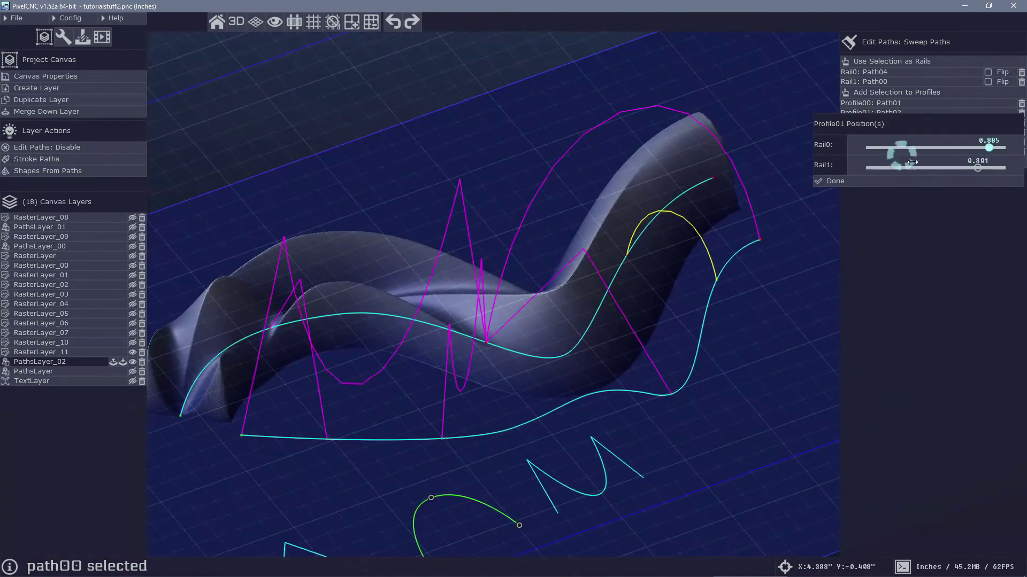
click(893, 180)
Move Profile02's Rail1 position back toward the start so the first M spans both rails more squarely
click(909, 122)
drag(935, 177, 911, 178)
right_drag(417, 241, 407, 278)
click(909, 191)
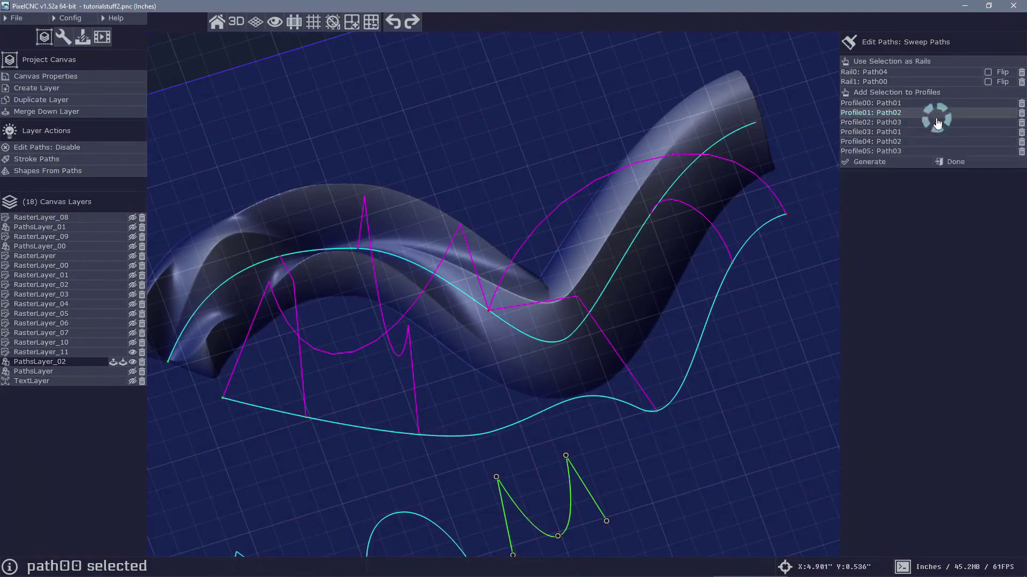
Move Profile03's Rail1 position forward to just past the sharp bend and set Profile04's Rail1 position to 1.000
click(936, 133)
drag(935, 187, 1008, 197)
click(915, 202)
click(887, 142)
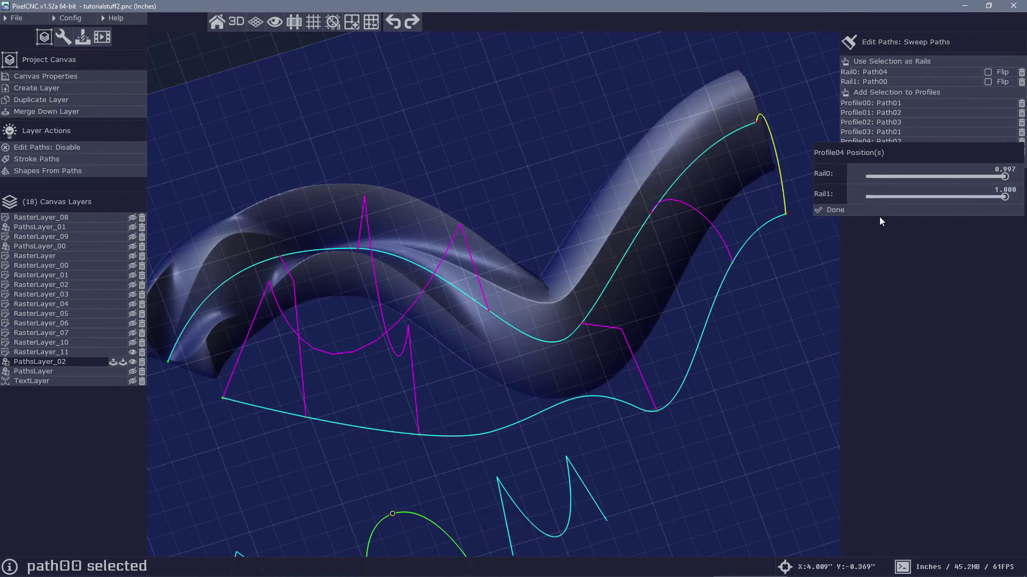
click(877, 210)
Move Profile05's Rail1 position to the very start so the second M spans the beginnings of both rails
click(890, 151)
drag(935, 206, 861, 208)
mouse_move(447, 291)
right_down()
mouse_move(465, 223)
mouse_move(578, 204)
mouse_move(429, 228)
mouse_move(433, 280)
right_up()
right_drag(449, 246, 467, 208)
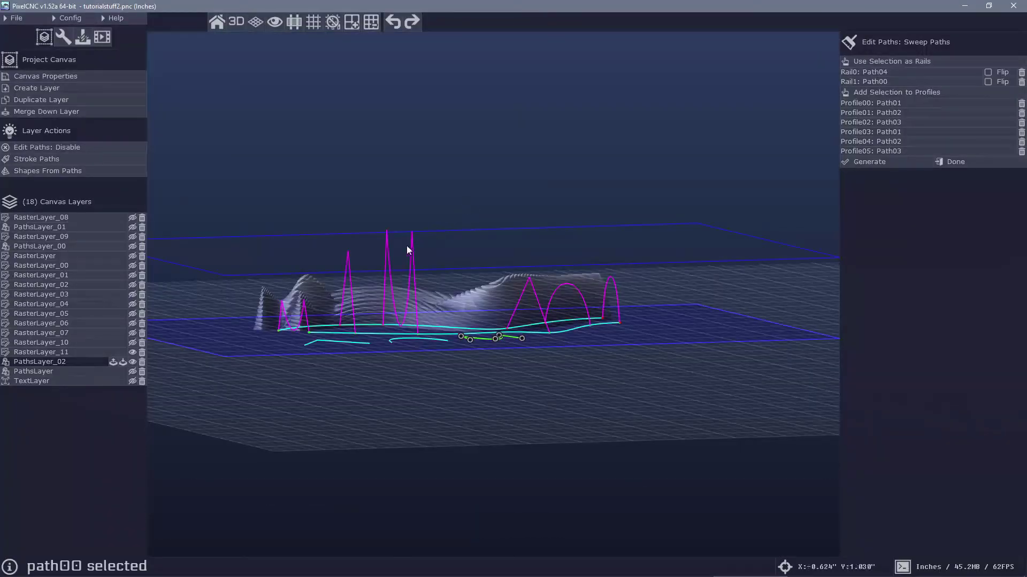
right_drag(407, 249, 568, 151)
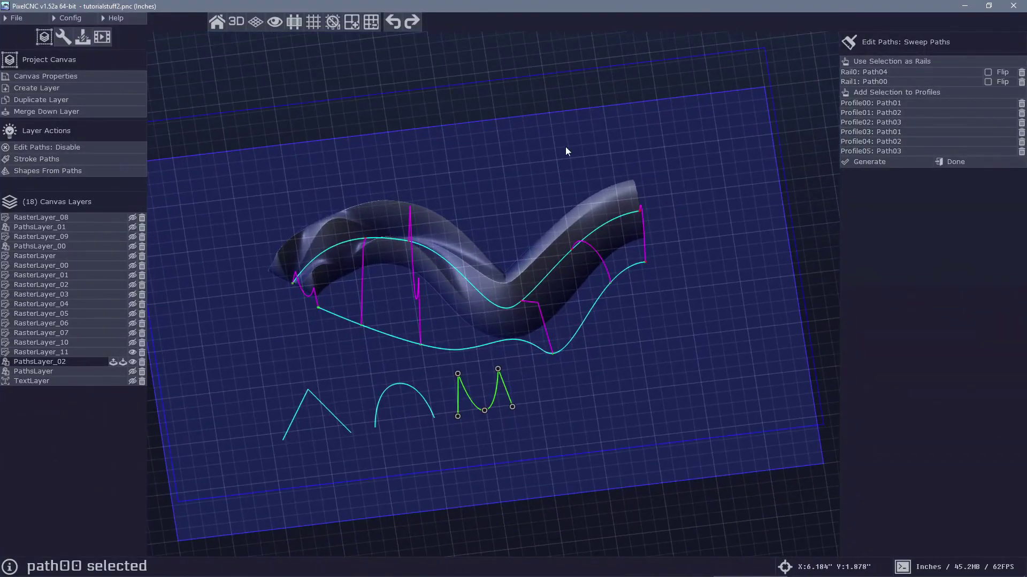
Hide RasterLayer_11 and generate the sweep of the six profiles between the two rails as a new raster layer
click(132, 353)
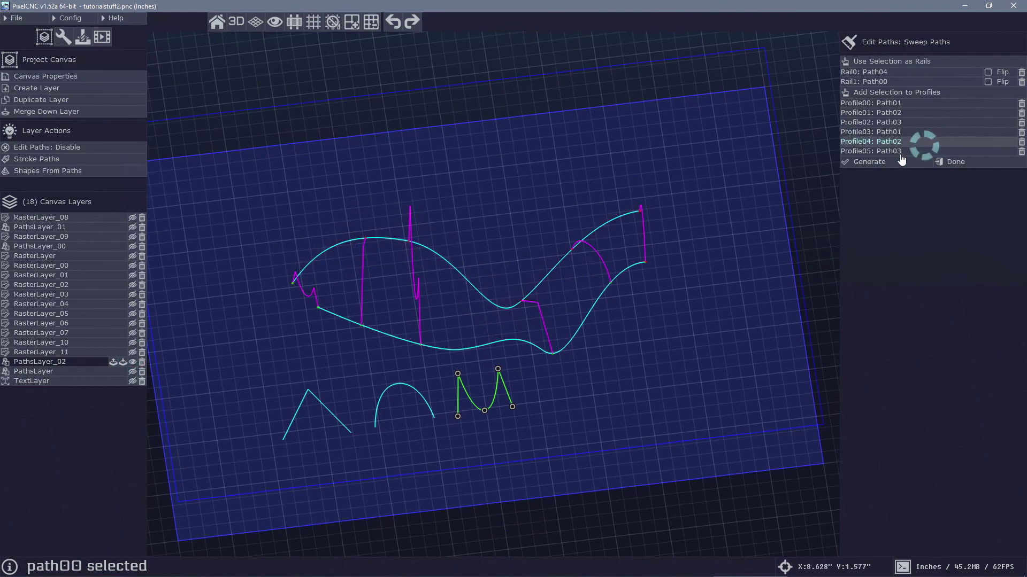
middle_drag(402, 277, 394, 203)
scroll(374, 197, up, 5)
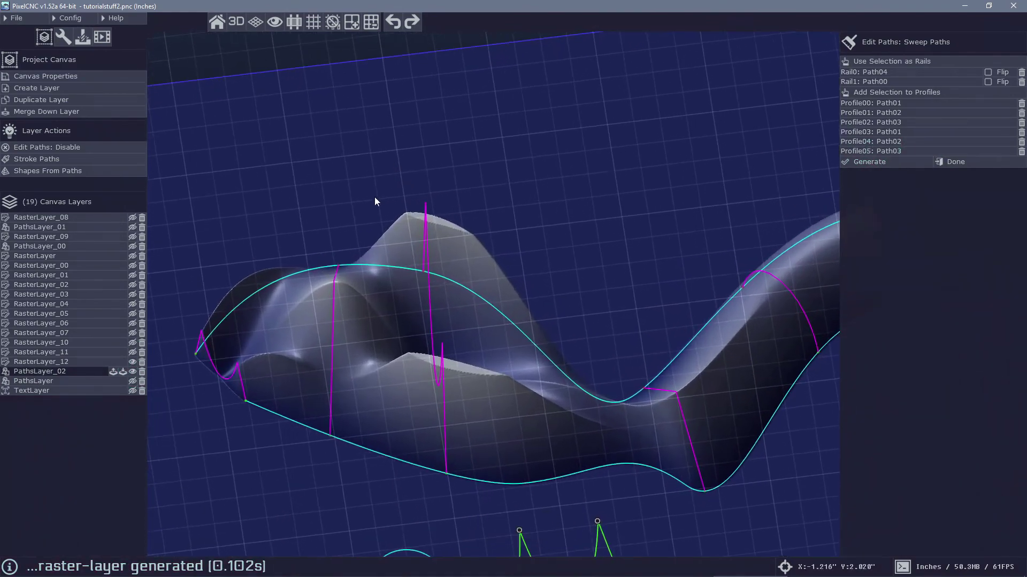
Examine the two-rail swept surface from several angles, checking how its height and width follow the rail spacing and profiles
right_drag(374, 197, 422, 227)
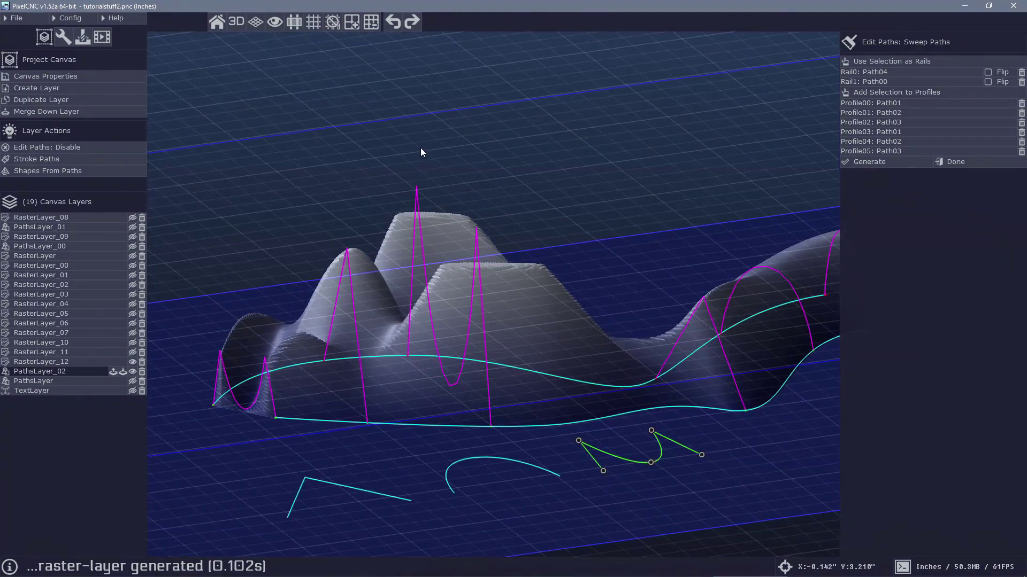
right_drag(422, 151, 559, 335)
drag(559, 334, 521, 332)
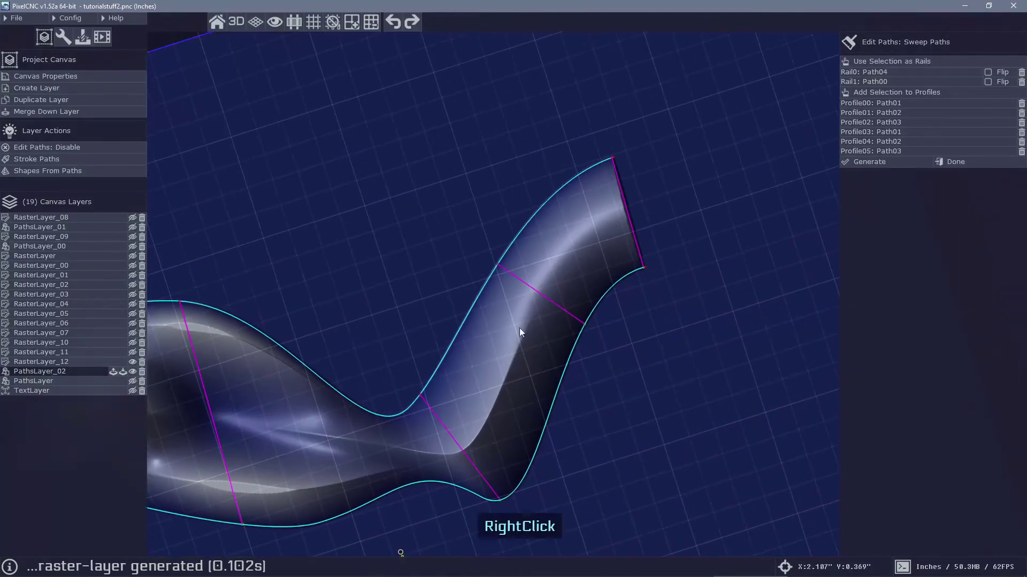
right_drag(520, 332, 353, 322)
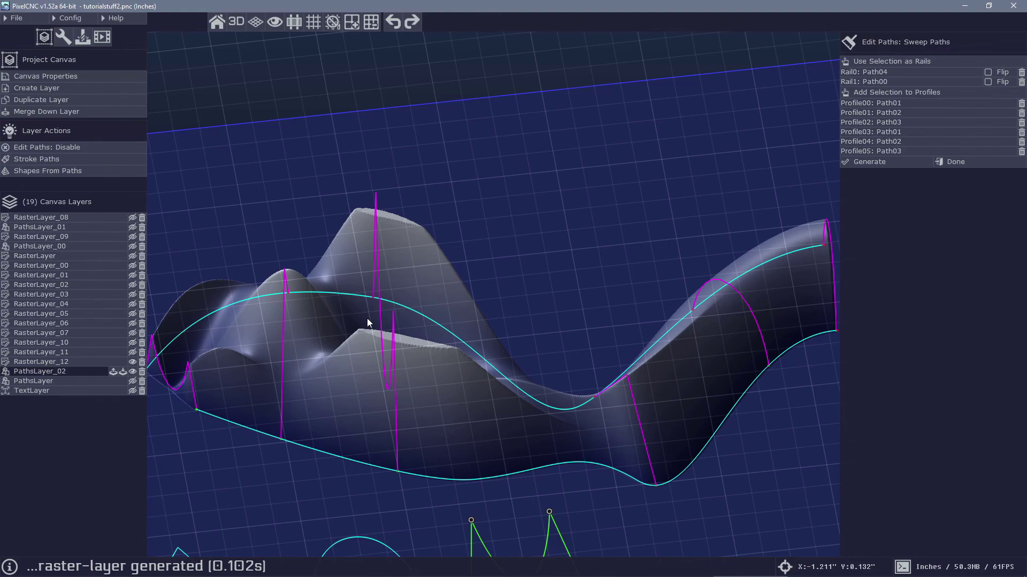
scroll(557, 260, down, 5)
right_drag(557, 260, 558, 277)
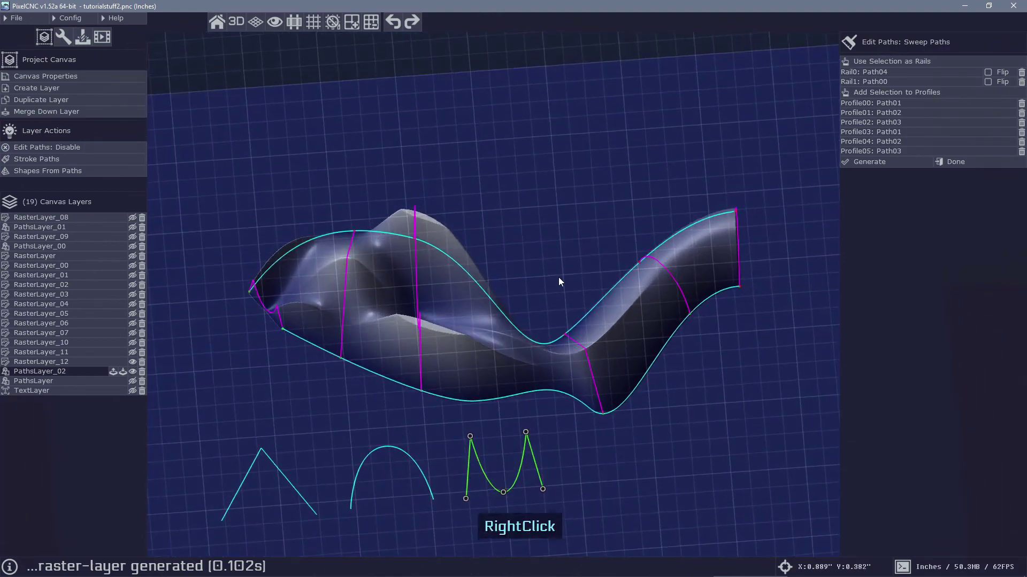